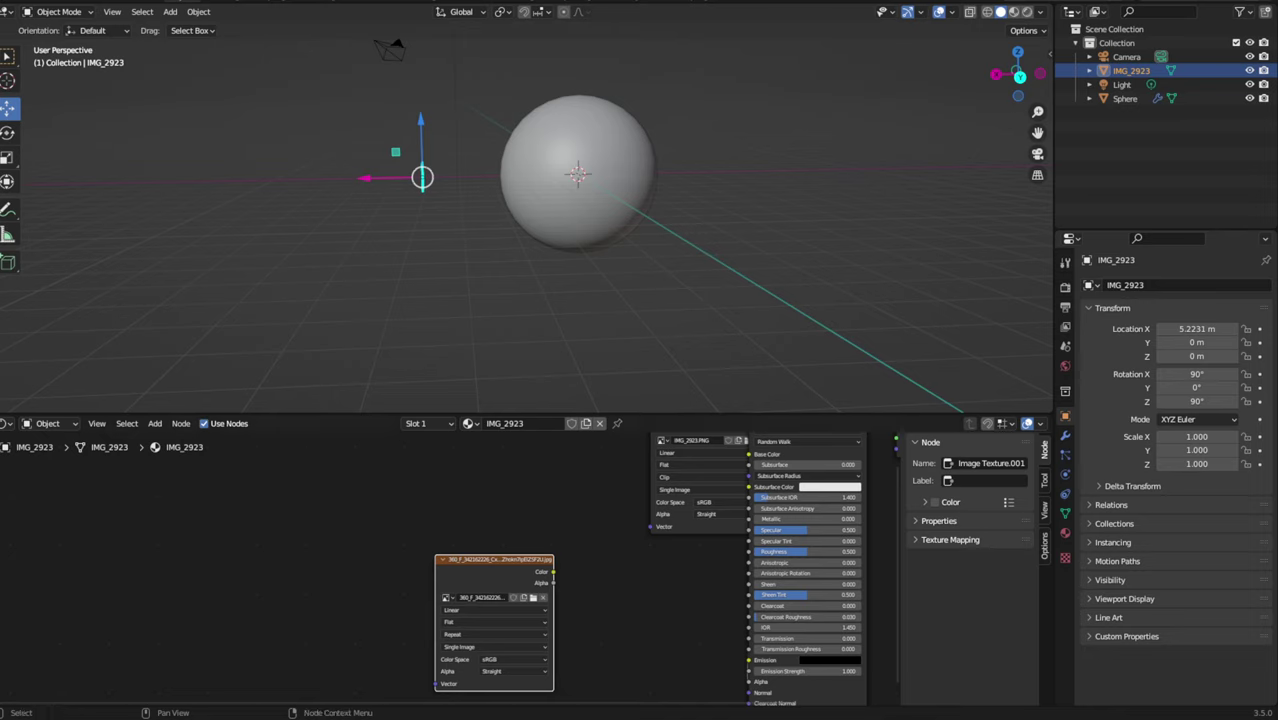
Copy the extra Image Texture node from IMG_2923's material.
scroll(440, 570, "down", 2)
scroll(440, 570, "down", 2)
right_click(470, 576)
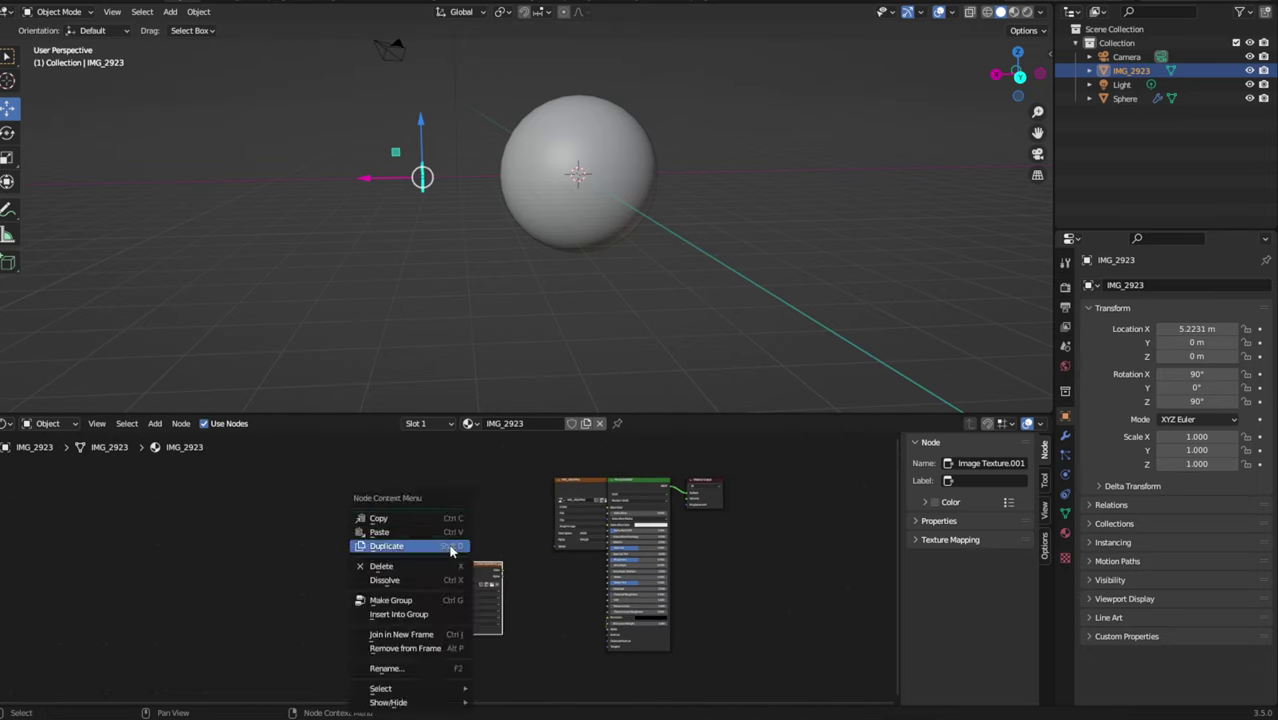
left_click(395, 566)
Paste the node into the sphere's material, link Mapping Vector to it, then reselect IMG_2923.
left_click(583, 152)
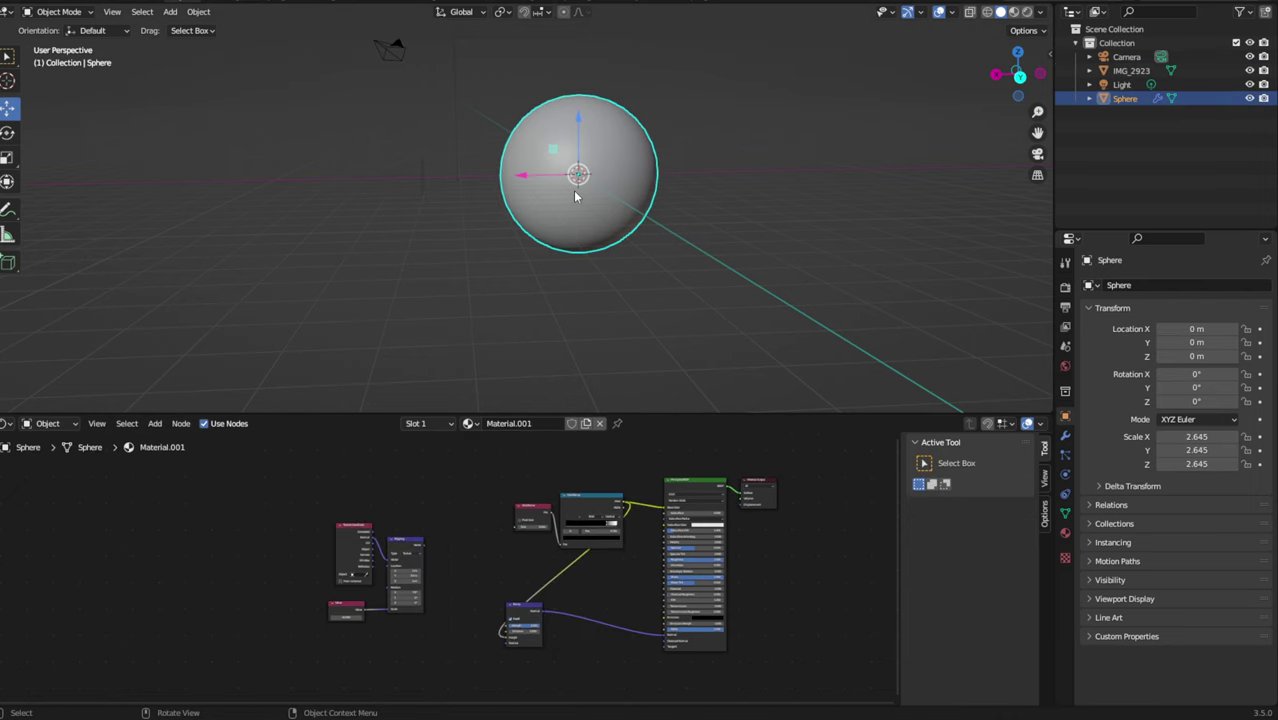
right_click(423, 476)
left_click(360, 493)
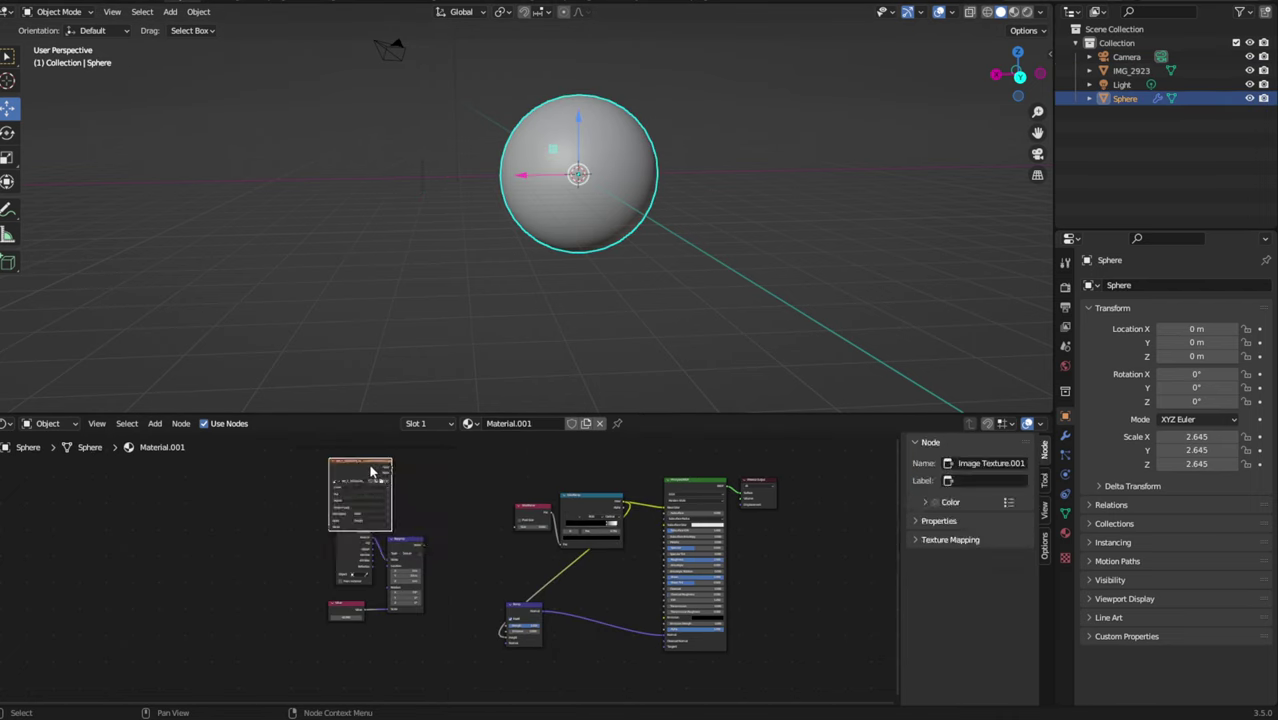
scroll(507, 527, "up", 2)
left_click_drag(419, 540, 457, 563)
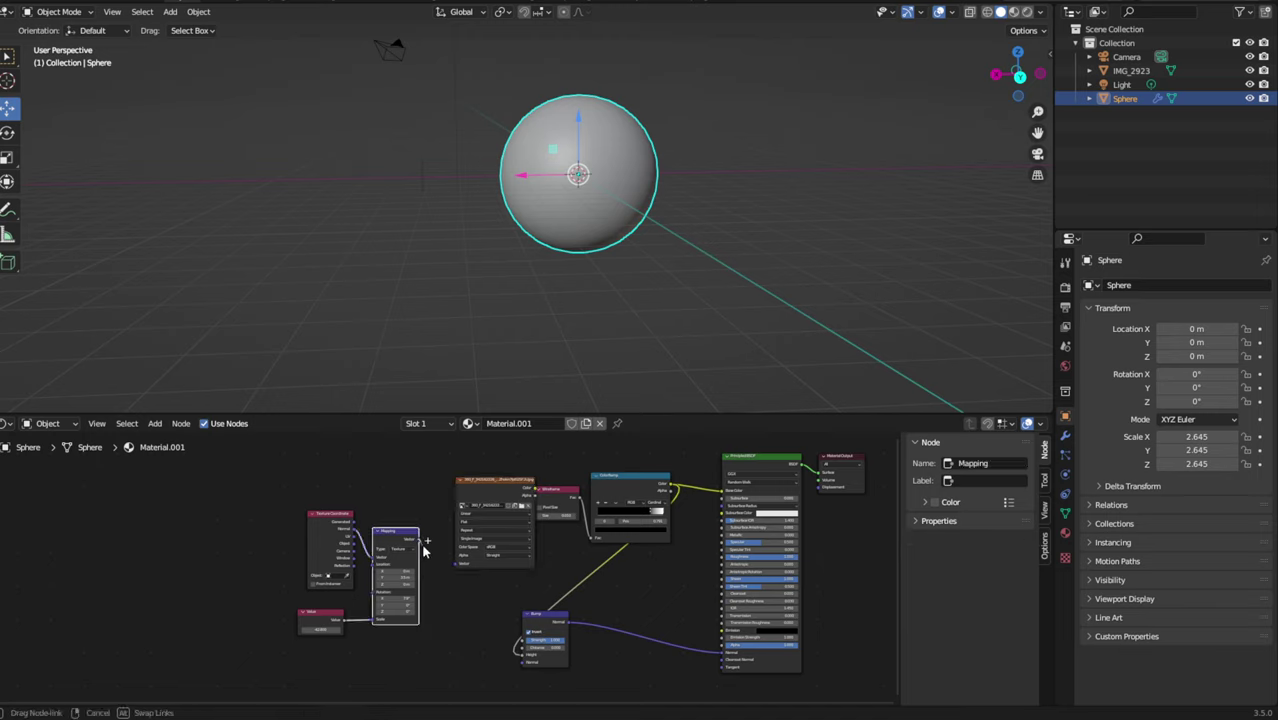
mouse_move(508, 489)
left_mouse_down()
mouse_move(491, 504)
mouse_move(540, 516)
left_mouse_up()
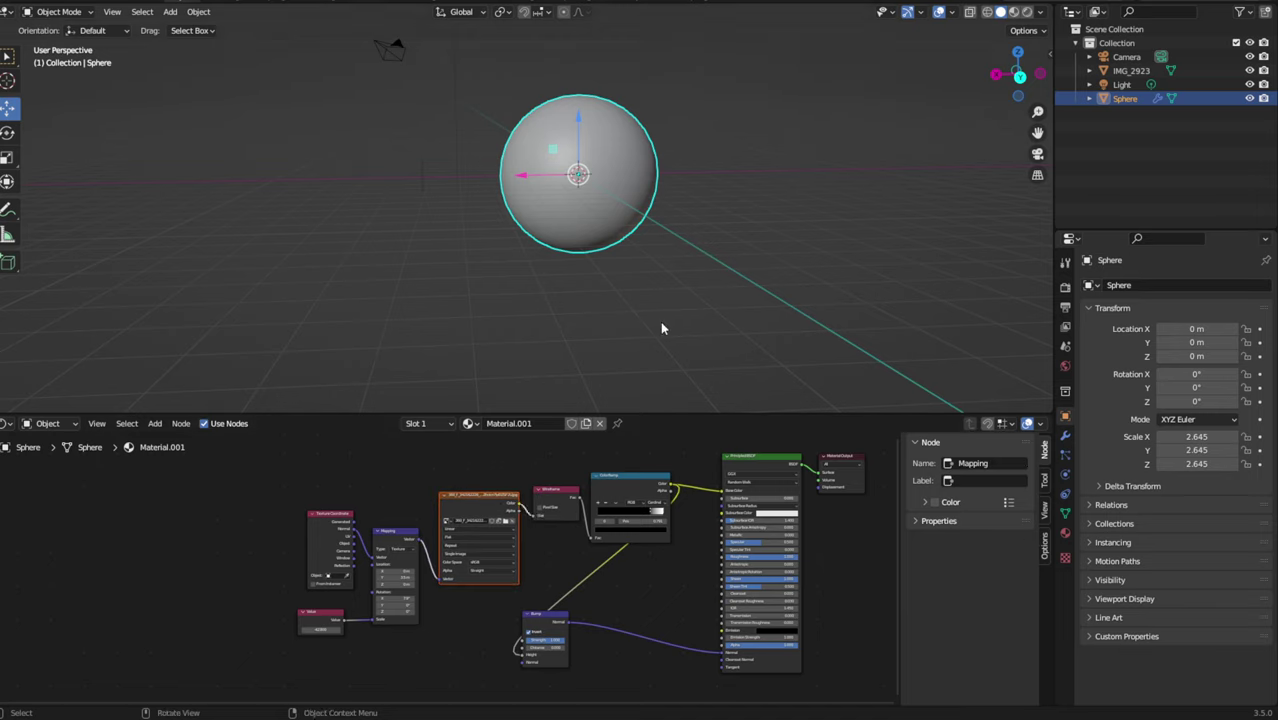
left_click(1203, 71)
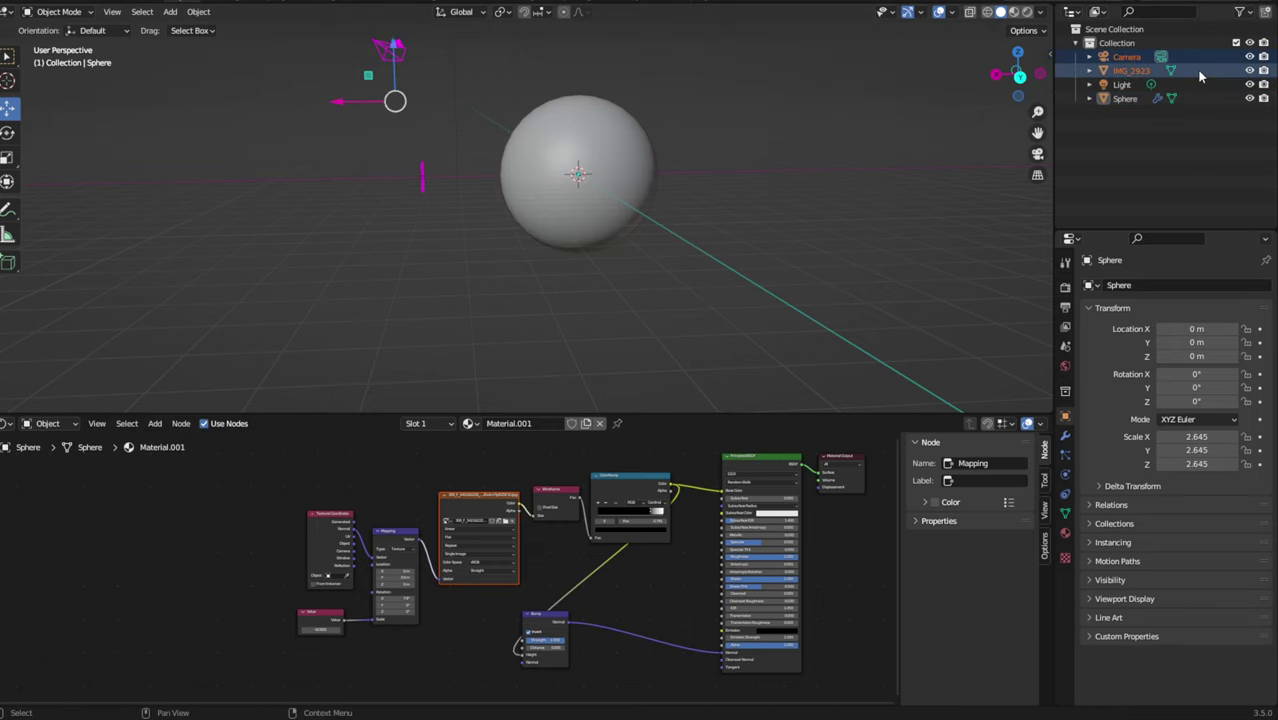
mouse_move(1165, 72)
left_mouse_down()
mouse_move(1129, 153)
mouse_move(1130, 95)
left_mouse_up()
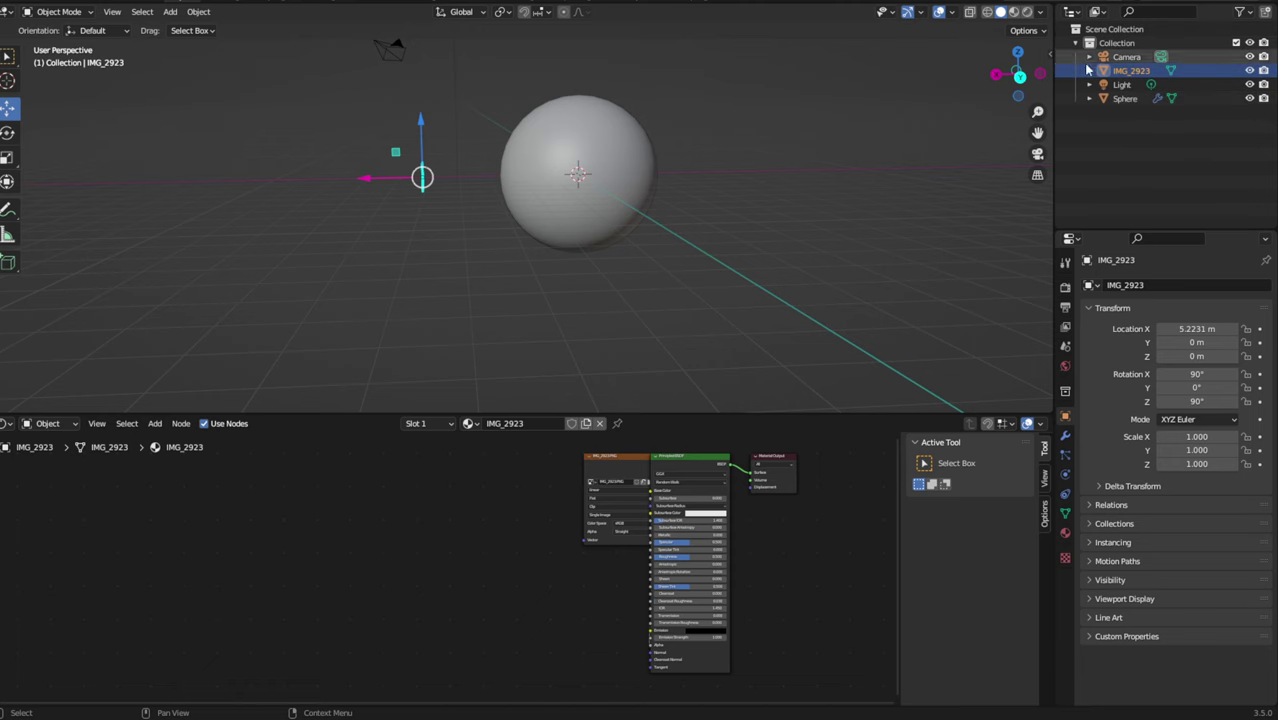
Select the sphere and show it in Material Preview shading from a frontal angle.
left_click(524, 203)
scroll(734, 148, "up", 3)
middle_click_drag(736, 154, 910, 73)
left_click(1013, 11)
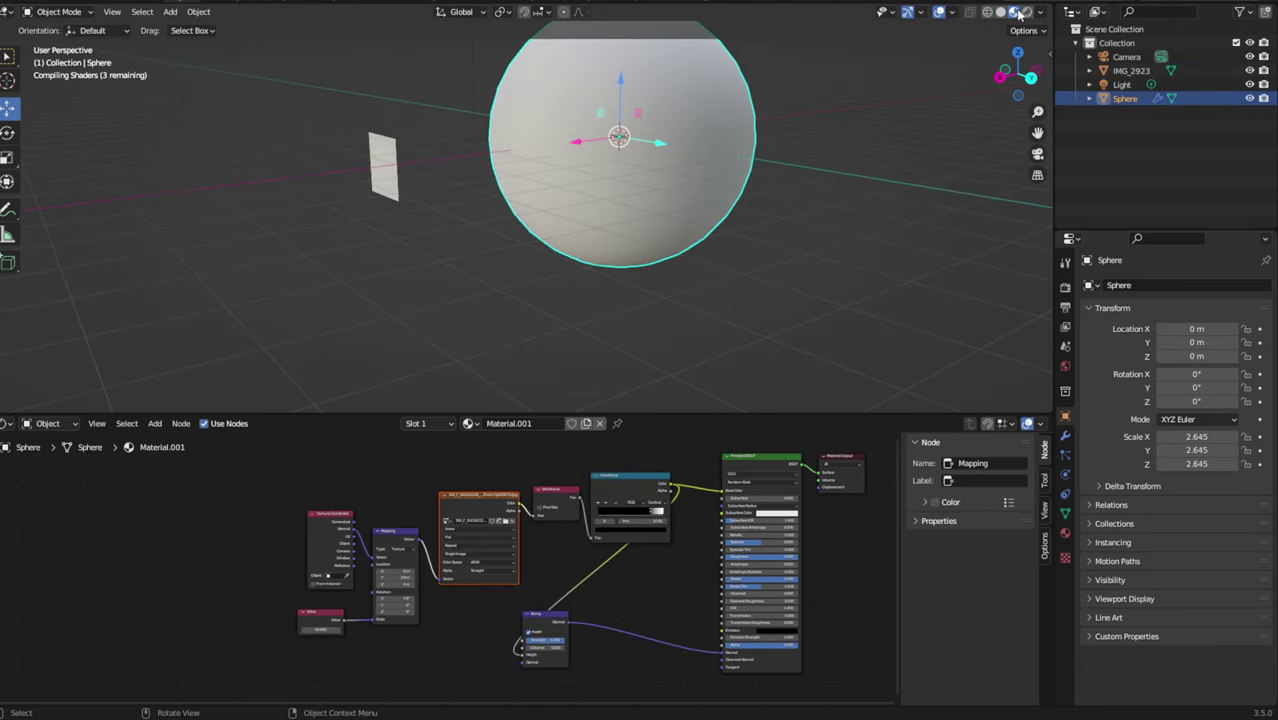
mouse_move(940, 120)
middle_mouse_down()
mouse_move(873, 140)
mouse_move(753, 106)
mouse_move(763, 127)
middle_mouse_up()
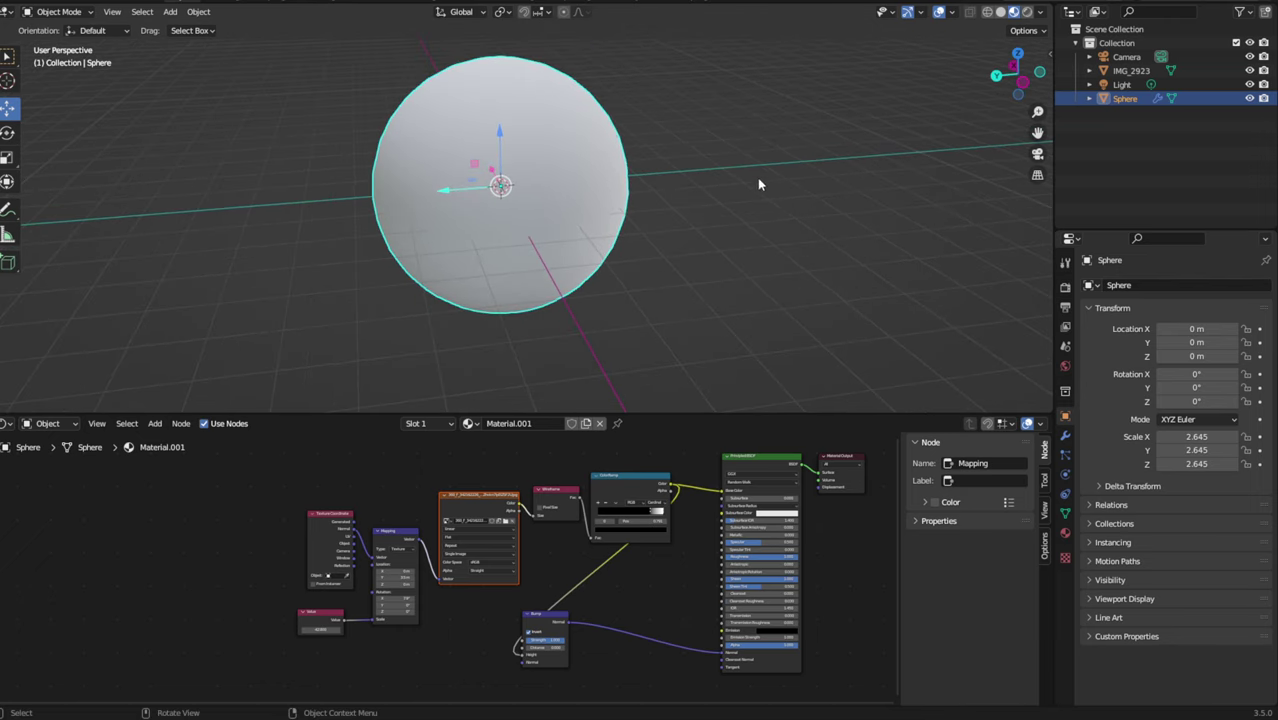
scroll(625, 490, "up", 2)
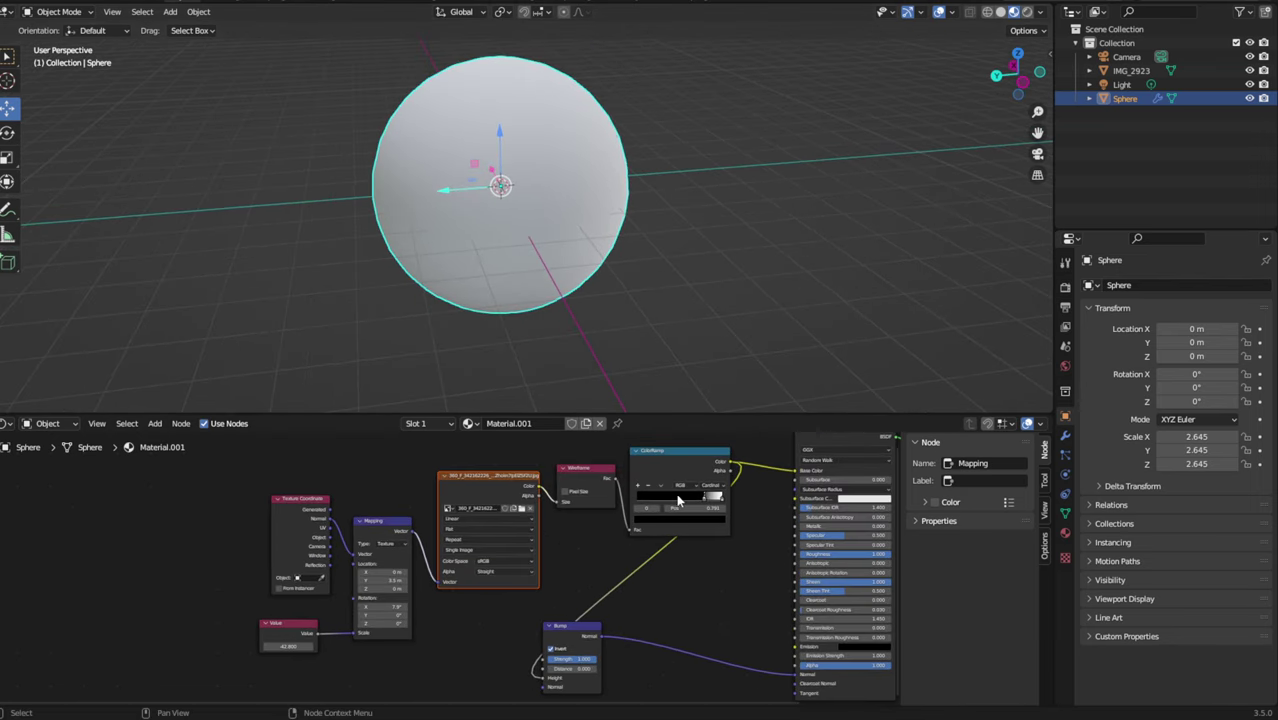
Slide the ColorRamp white stop left and move the four input nodes further left.
left_click_drag(700, 498, 686, 498)
left_click(253, 172)
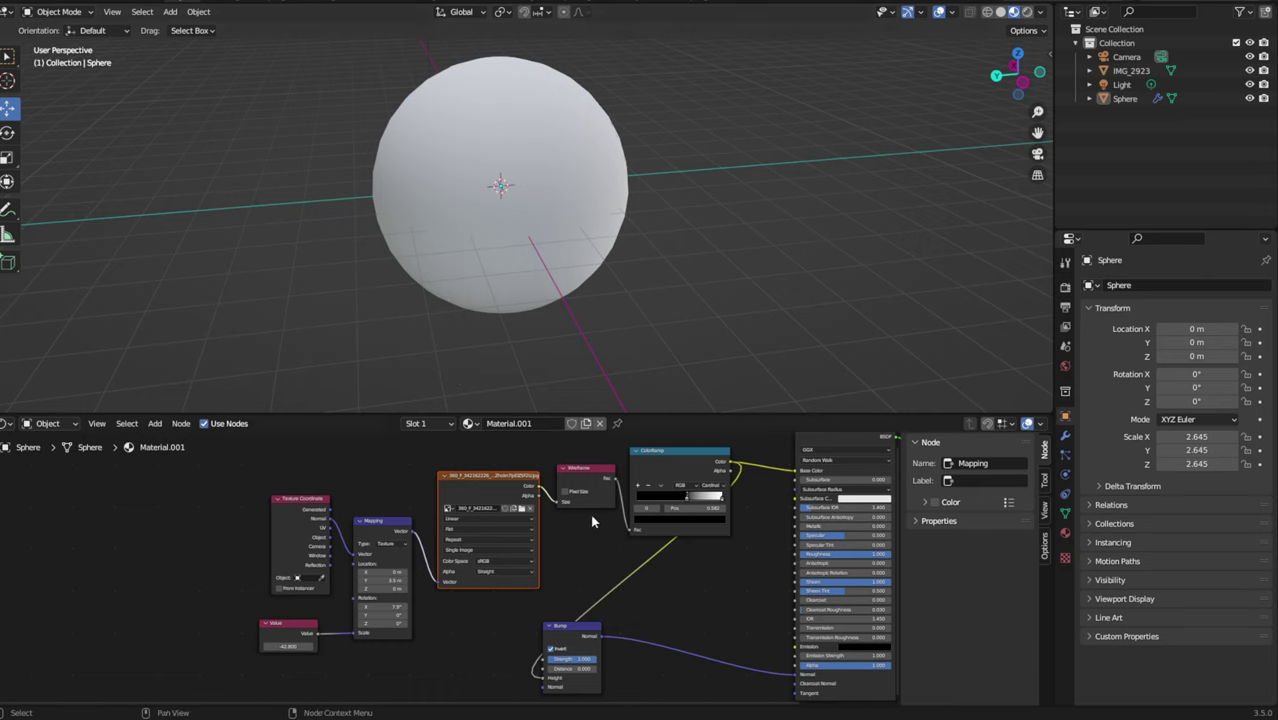
left_click_drag(258, 484, 445, 680)
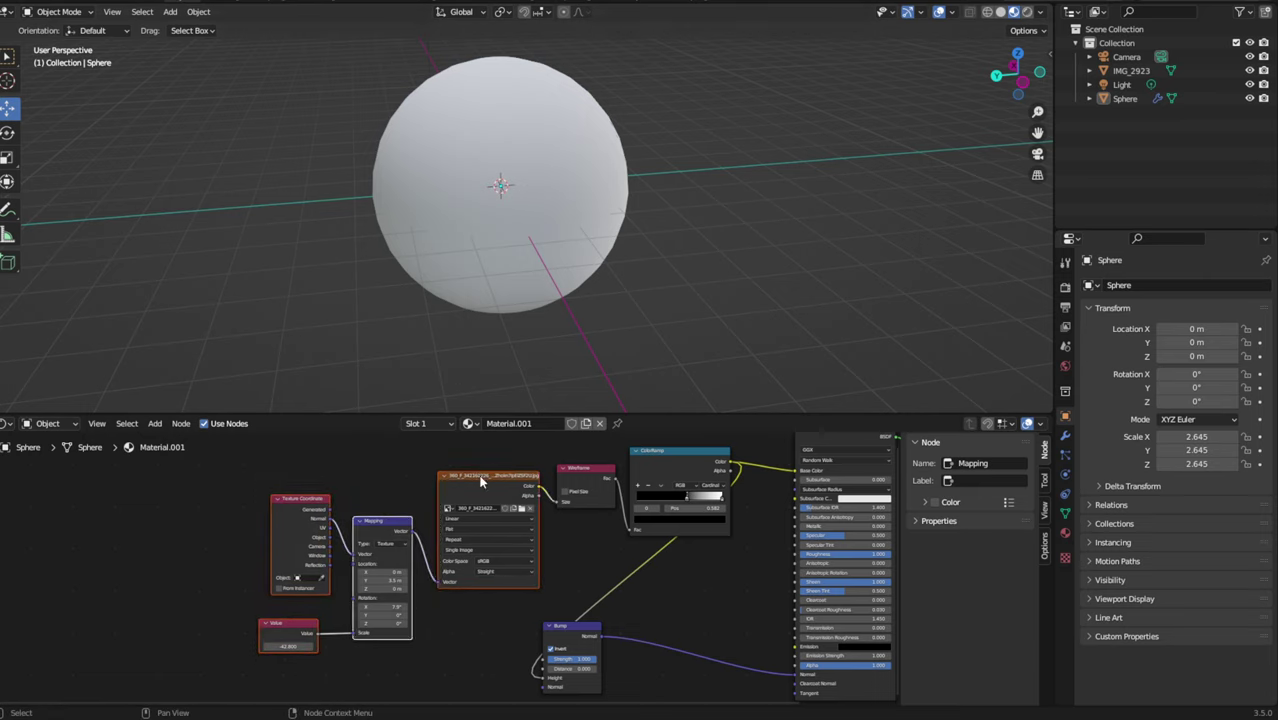
left_click_drag(474, 490, 410, 475)
left_click(517, 541)
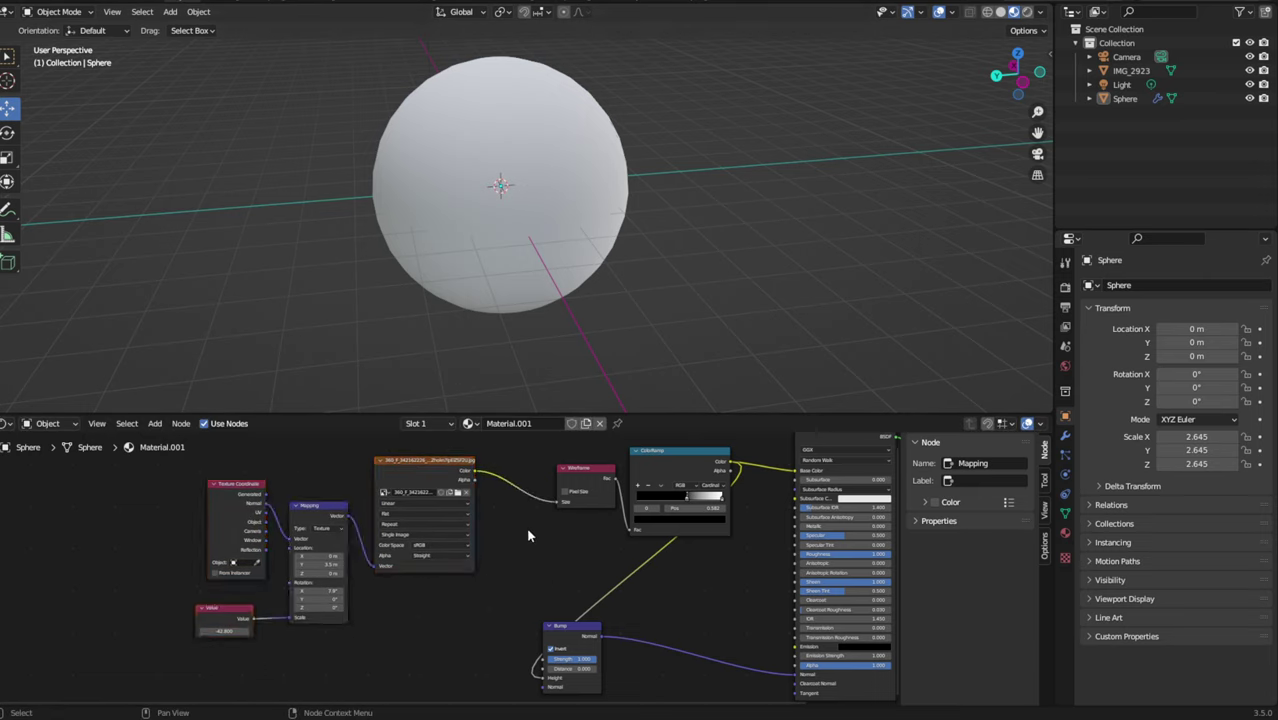
Nudge the ColorRamp stop and raise the Value node to about 47.4 for dark holes.
scroll(660, 555, "right", 4)
scroll(660, 555, "up", 2)
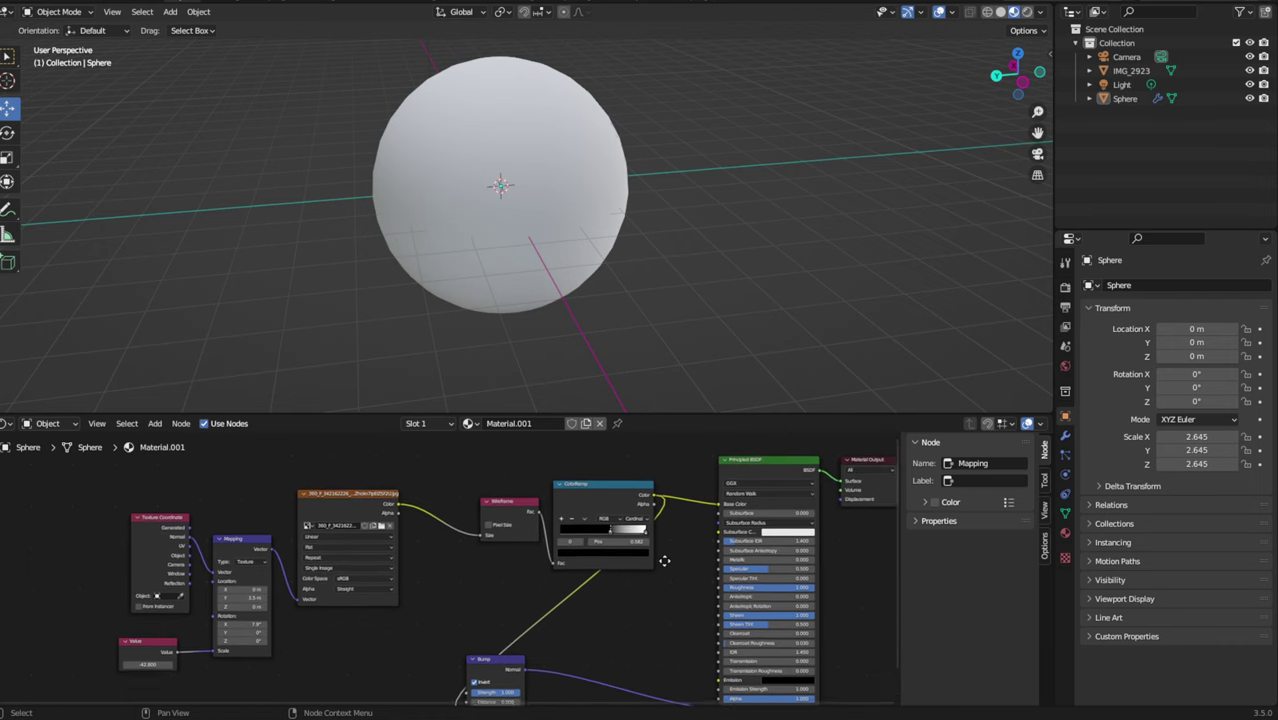
scroll(654, 673, "down", 1)
scroll(654, 673, "right", 1)
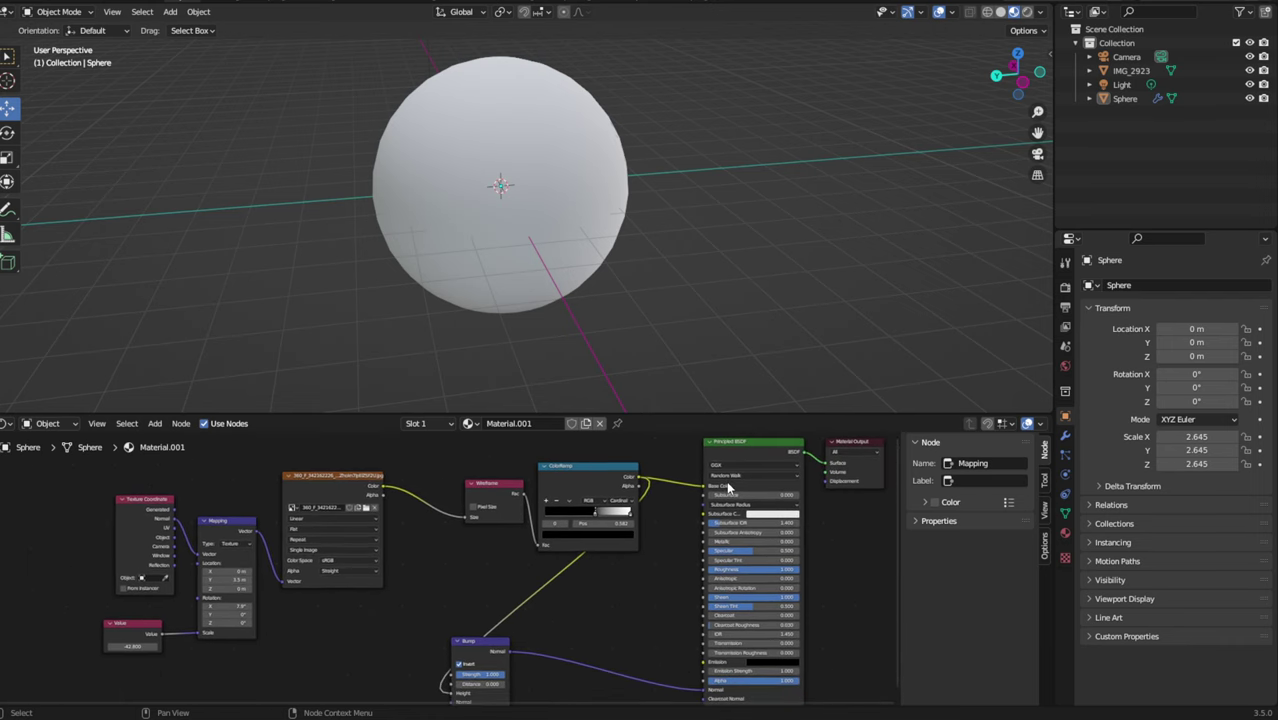
left_click_drag(592, 517, 622, 514)
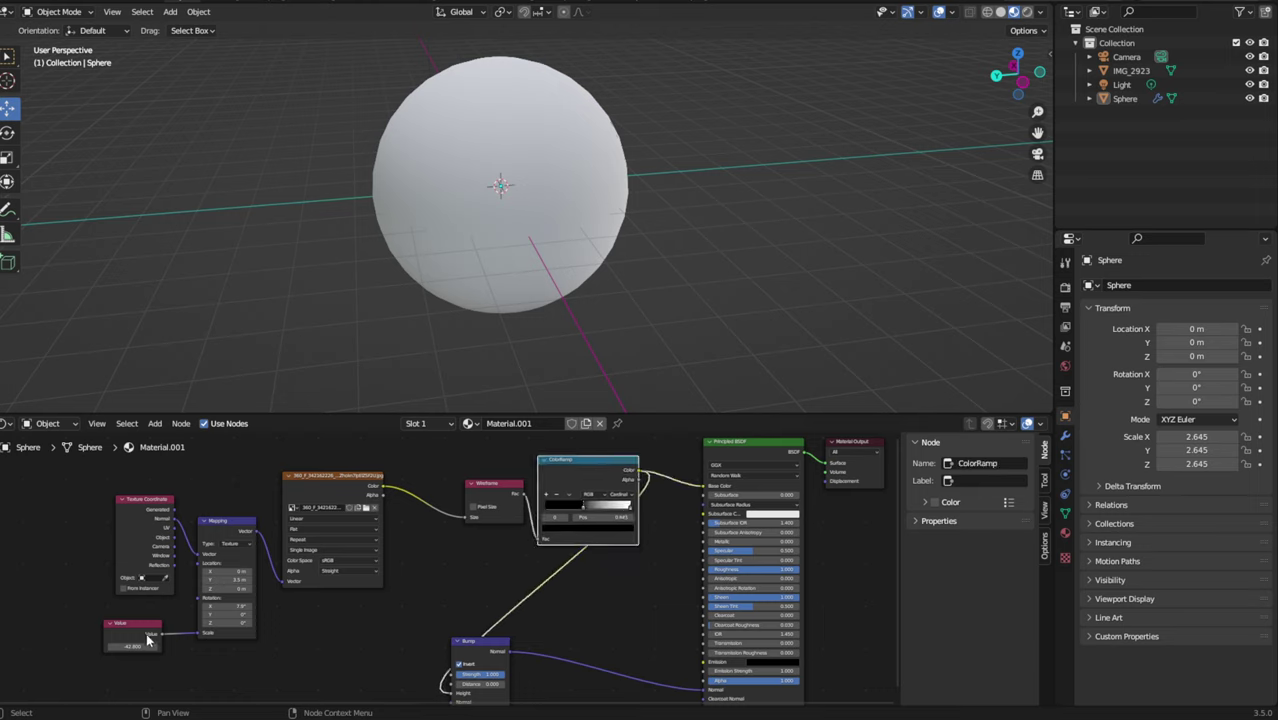
left_click_drag(147, 640, 200, 646)
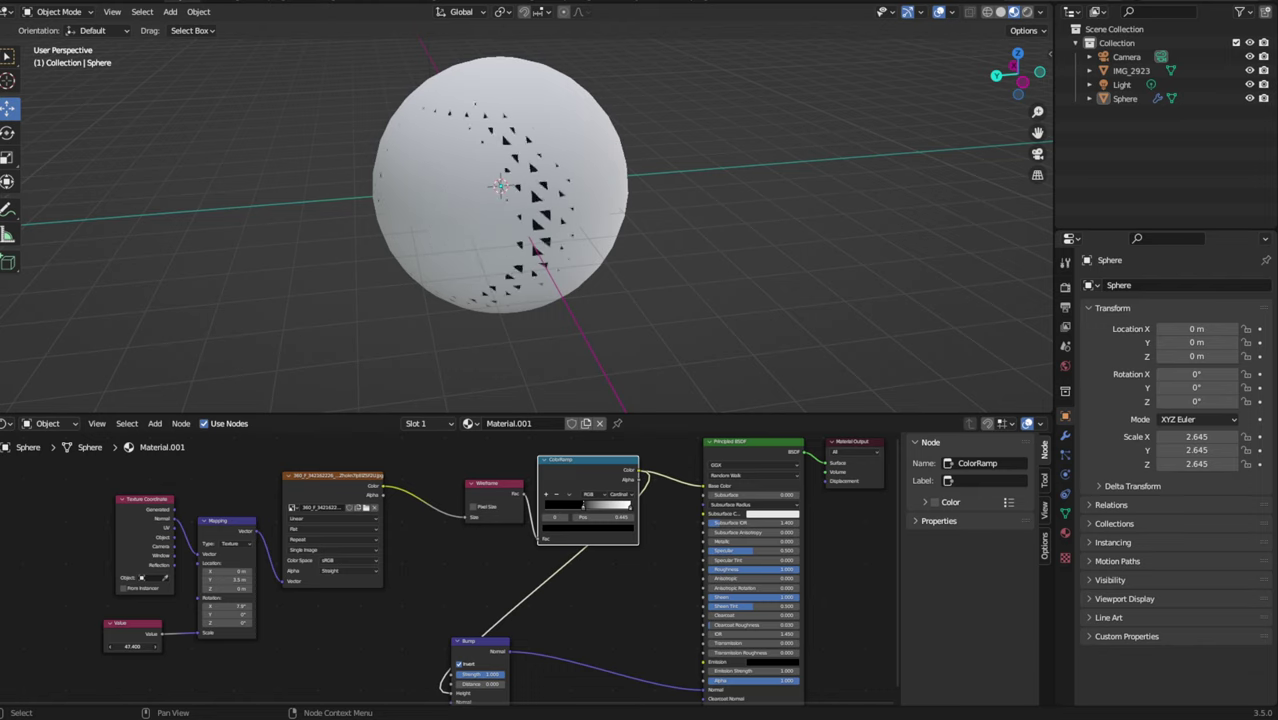
mouse_move(522, 494)
left_mouse_down()
mouse_move(510, 537)
mouse_move(540, 538)
left_mouse_up()
Delete the Wireframe node, slide the ColorRamp black stop left, and lower Value until hexagons appear.
right_click(500, 487)
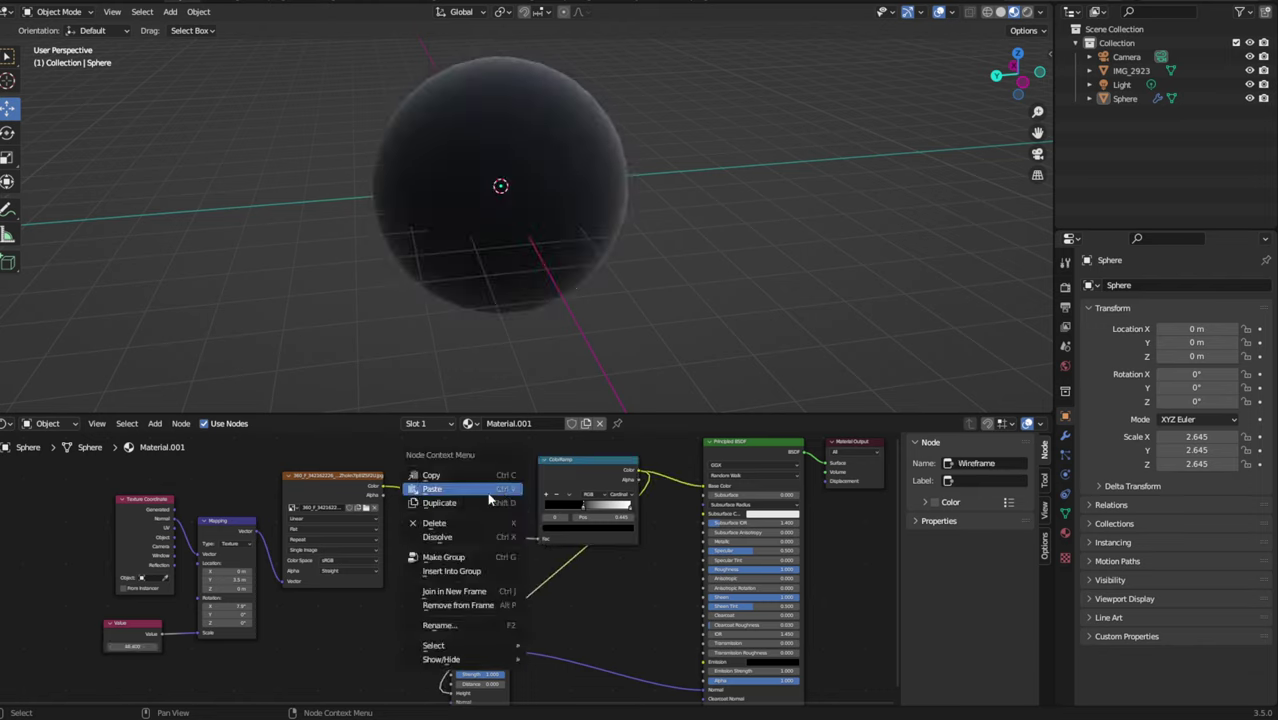
left_click(461, 522)
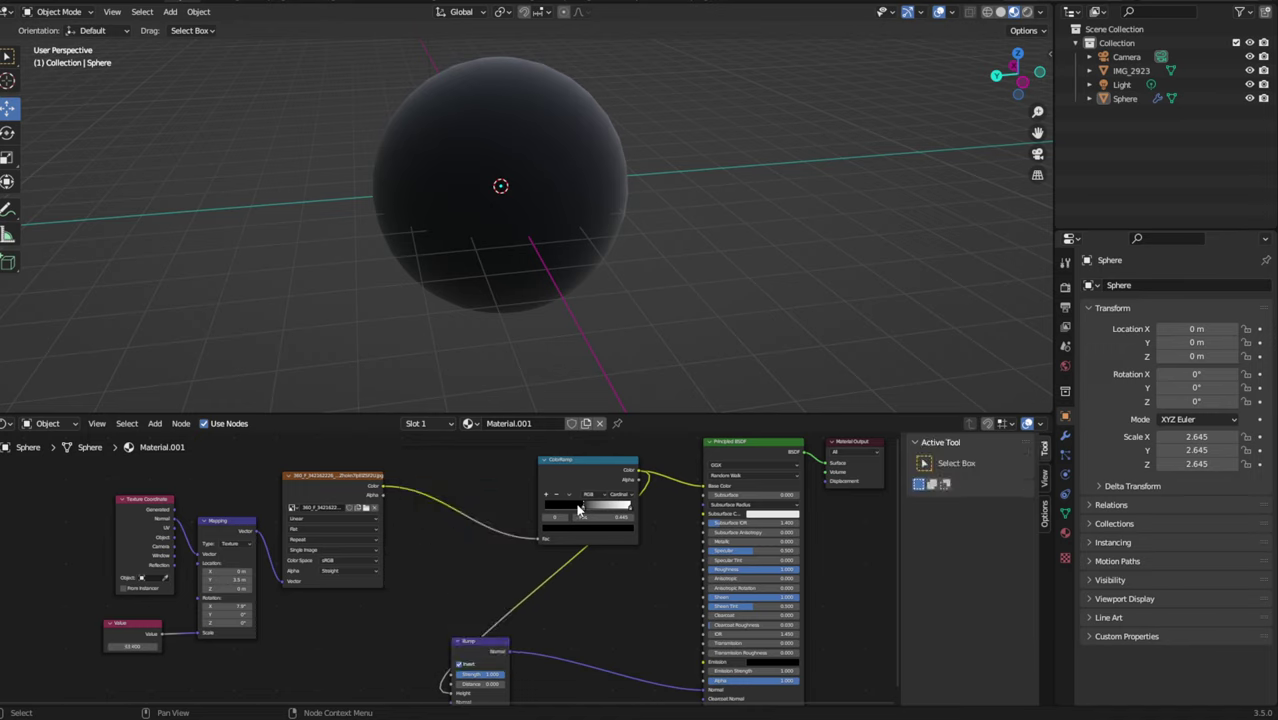
left_click_drag(578, 510, 552, 512)
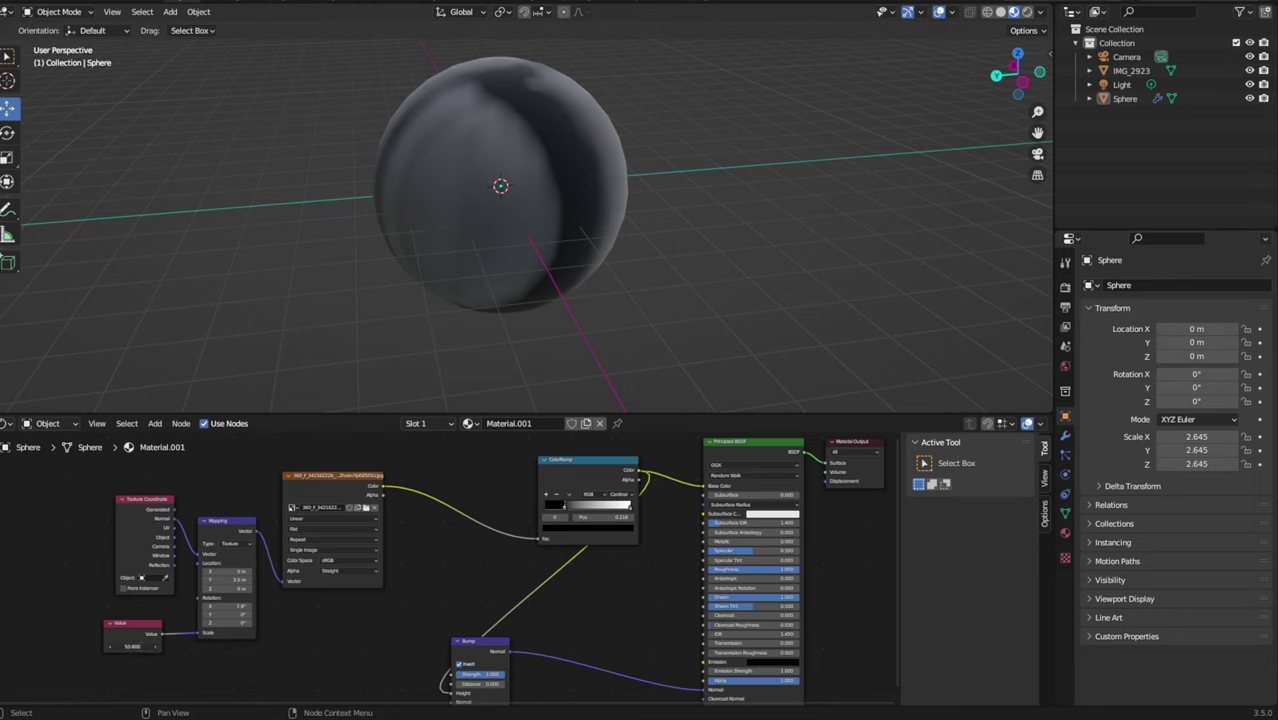
left_click_drag(132, 646, 110, 646)
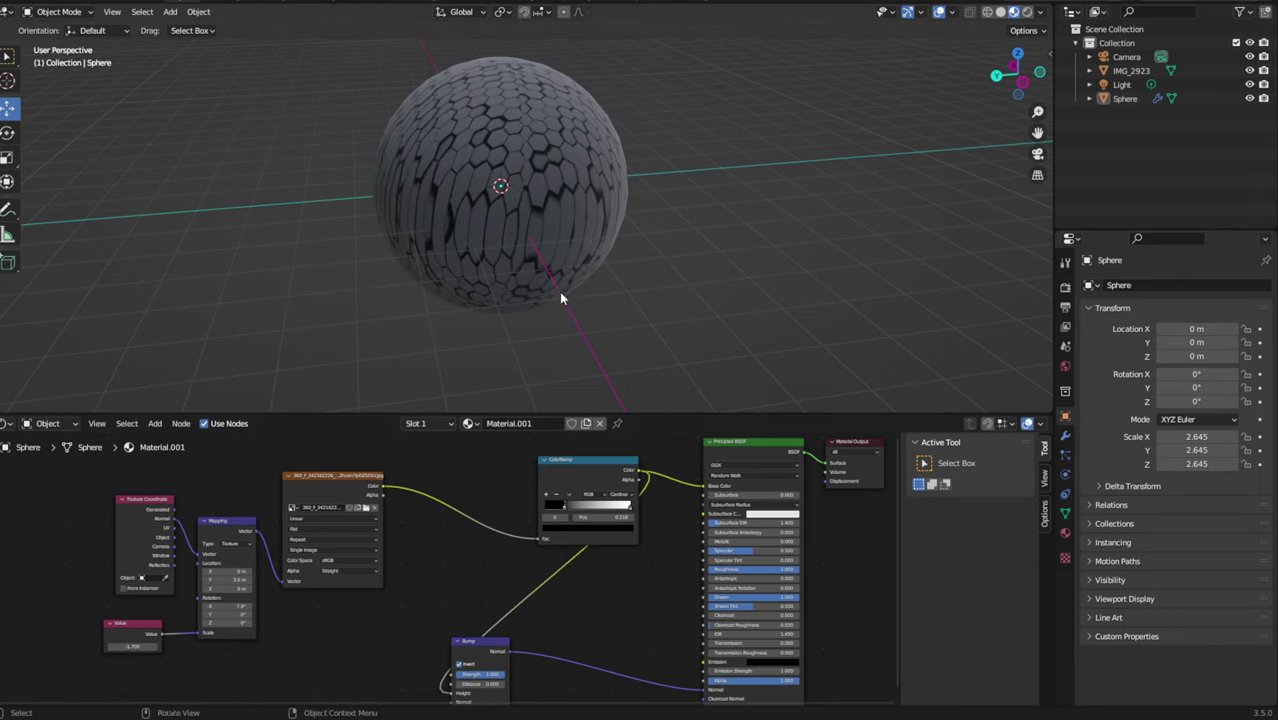
Hide the light and the image plane, keeping the sphere visible.
mouse_move(642, 299)
middle_mouse_down()
mouse_move(740, 236)
mouse_move(812, 258)
middle_mouse_up()
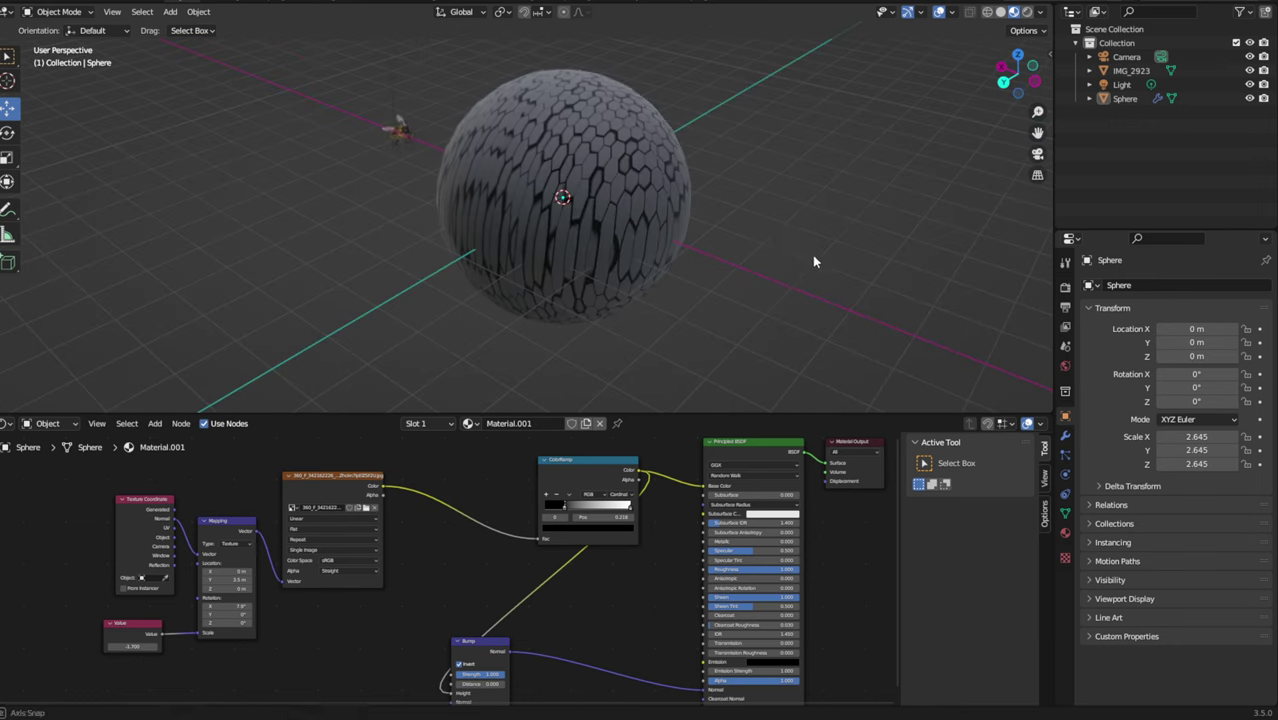
left_click_drag(380, 95, 438, 220)
left_click(438, 220, "shift")
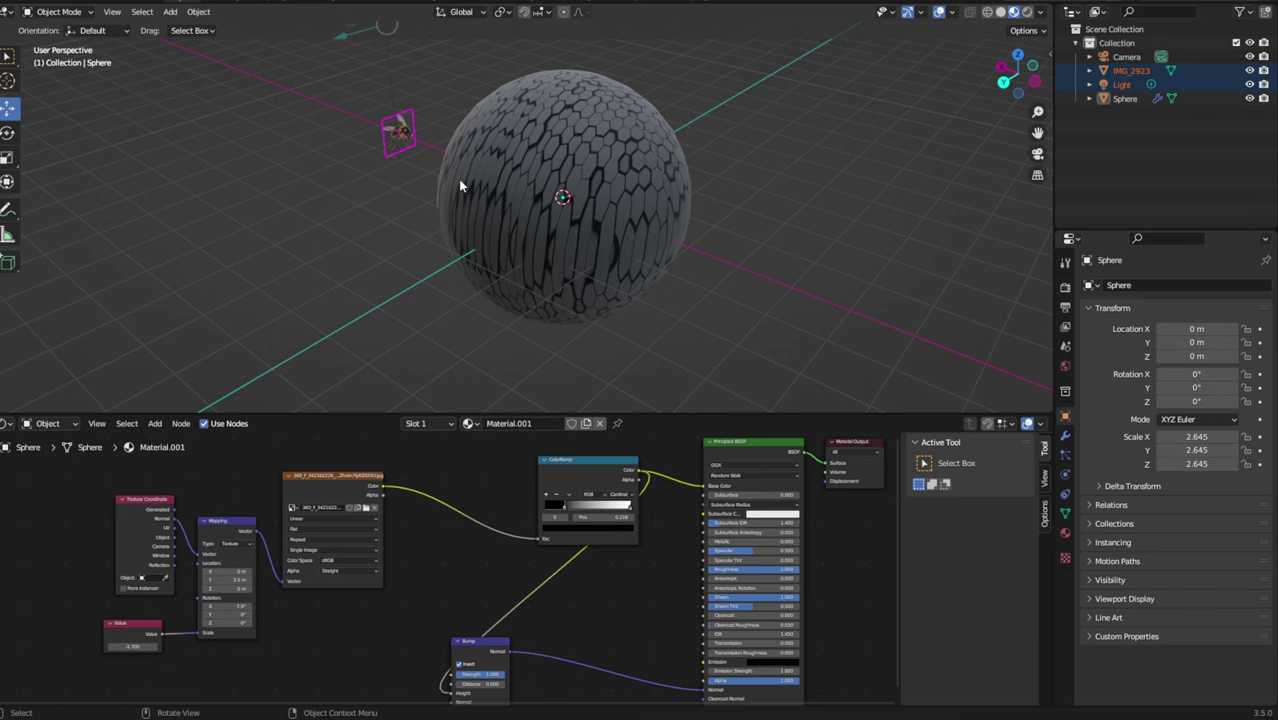
key("h")
Untick Invert on the Bump node and save the file as 3dtextursed.blend.
scroll(756, 135, "up", 3)
scroll(827, 160, "down", 2)
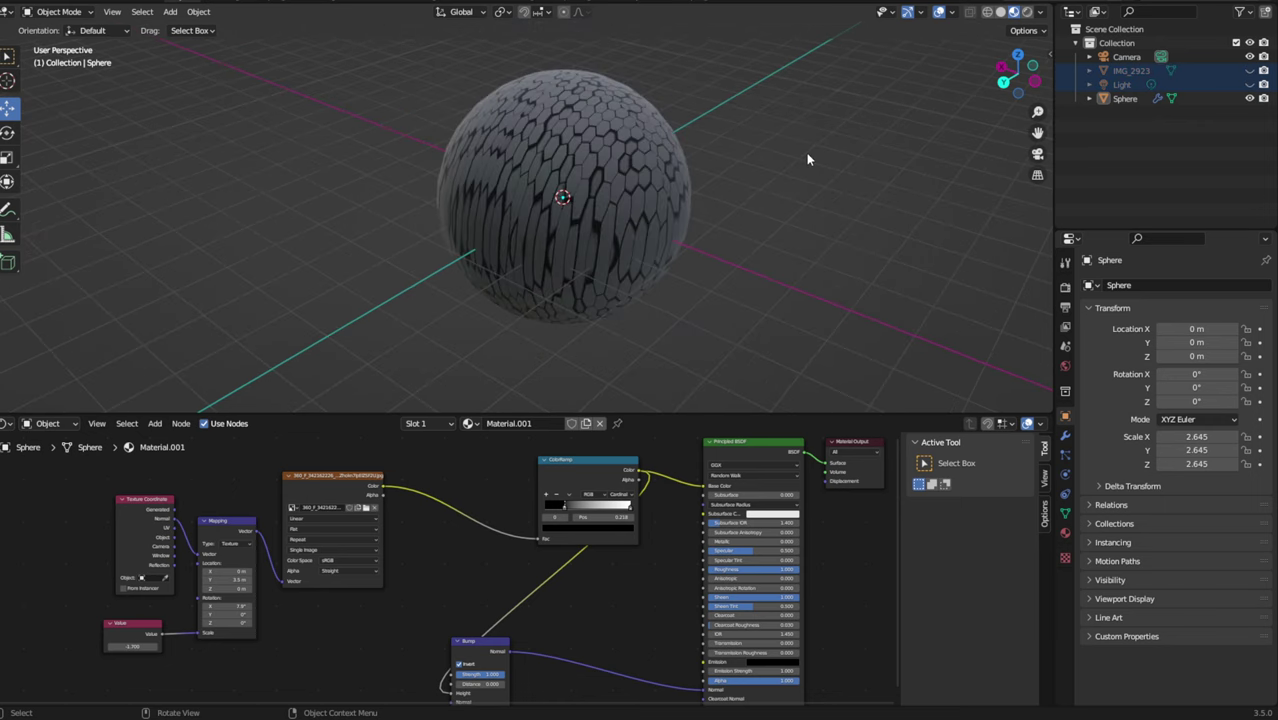
middle_click_drag(467, 615, 452, 532)
left_click(446, 579)
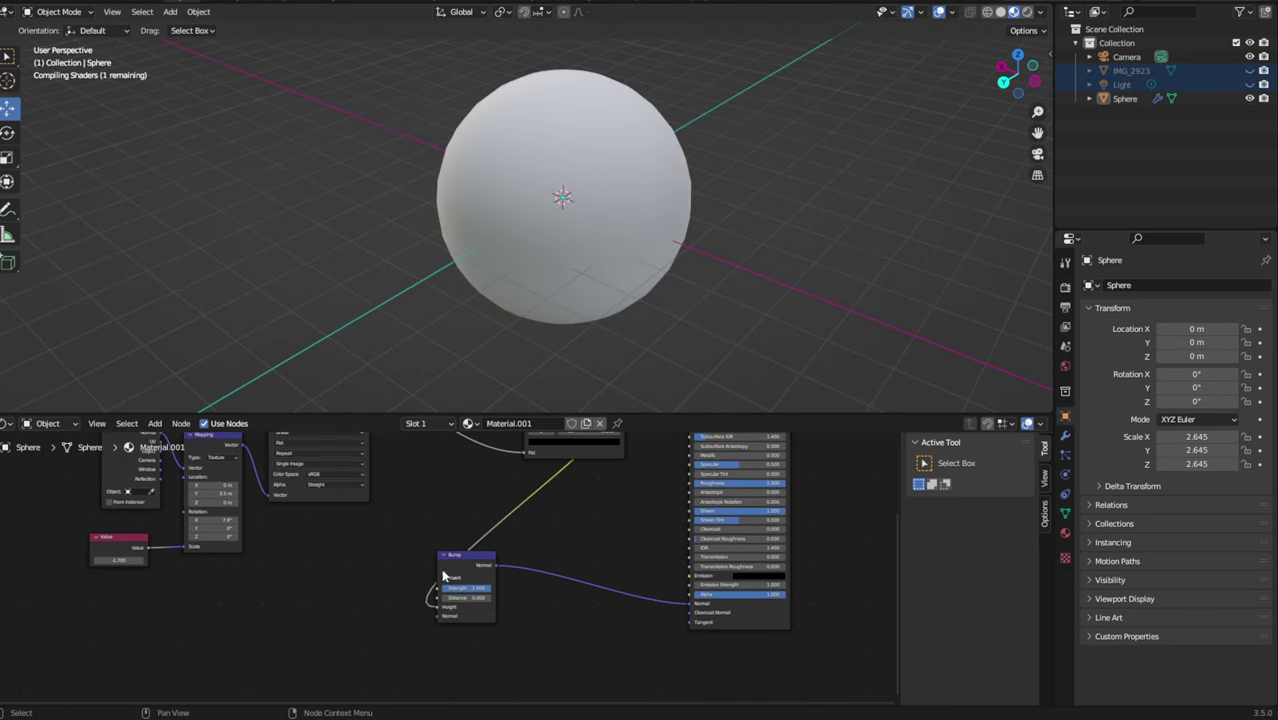
key("ctrl+s")
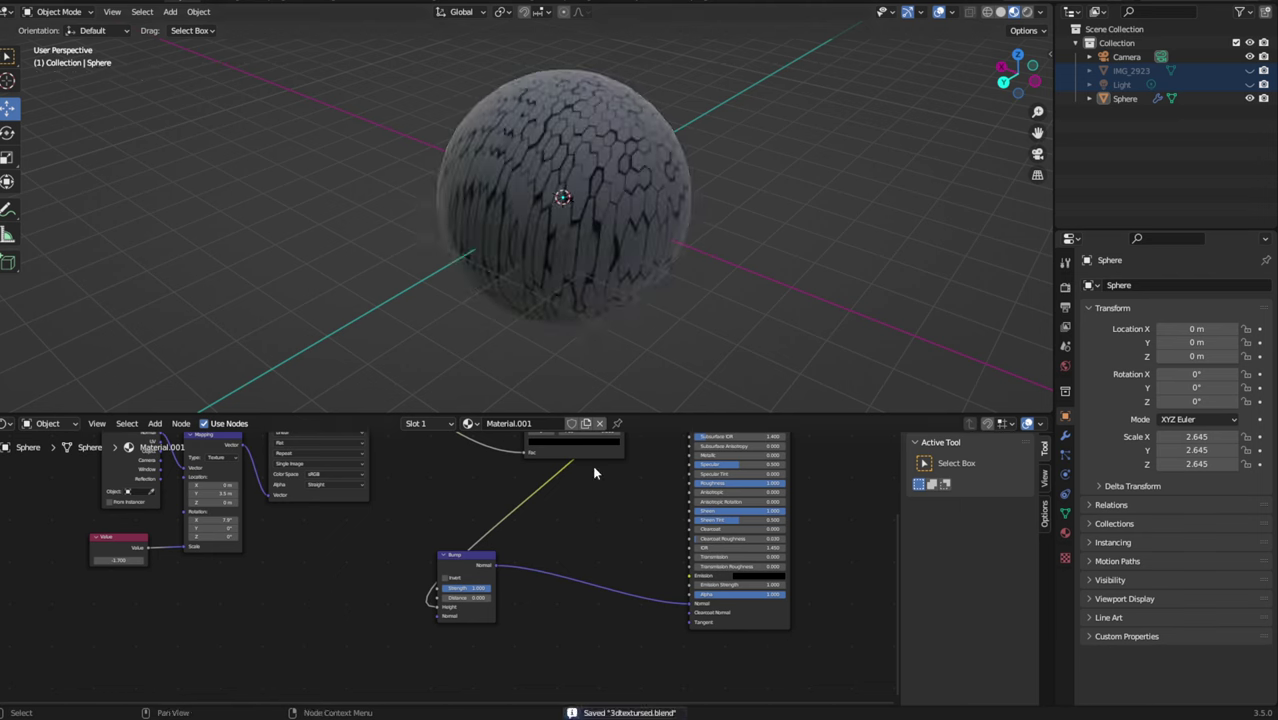
Brighten the ColorRamp stop's colour to light grey.
middle_click_drag(592, 464, 509, 579)
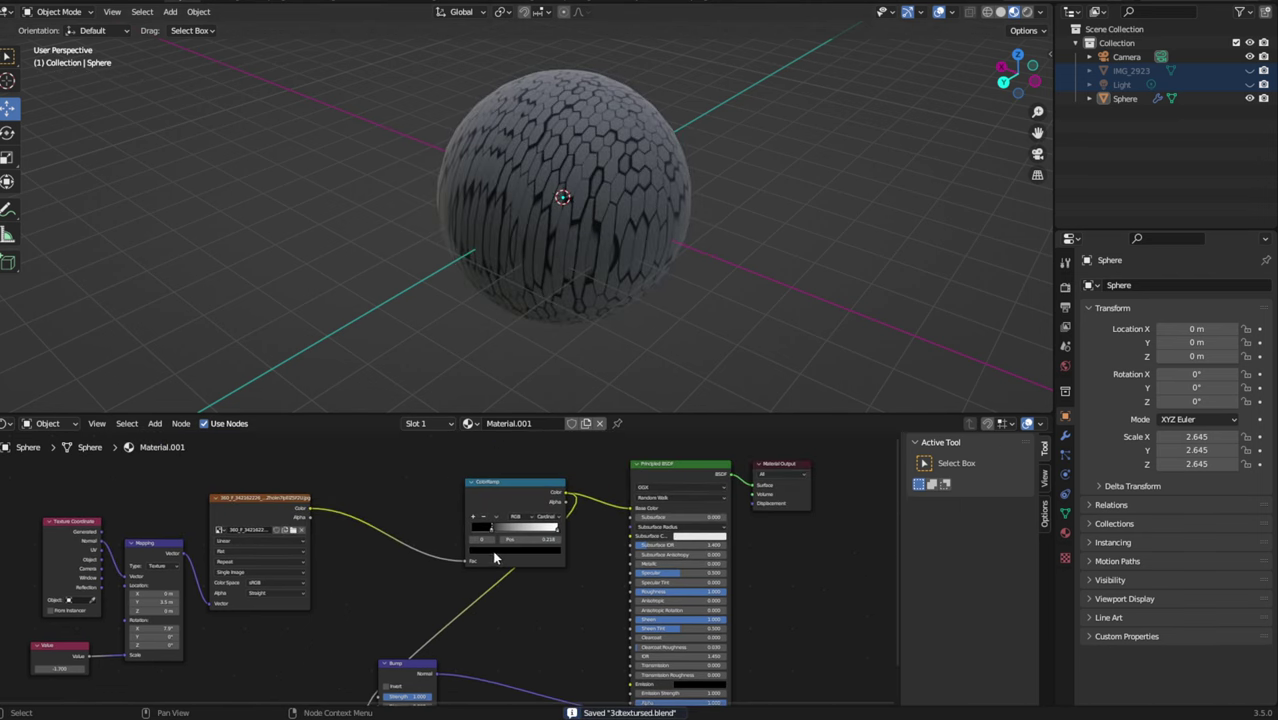
left_click(494, 552)
left_click_drag(543, 488, 543, 466)
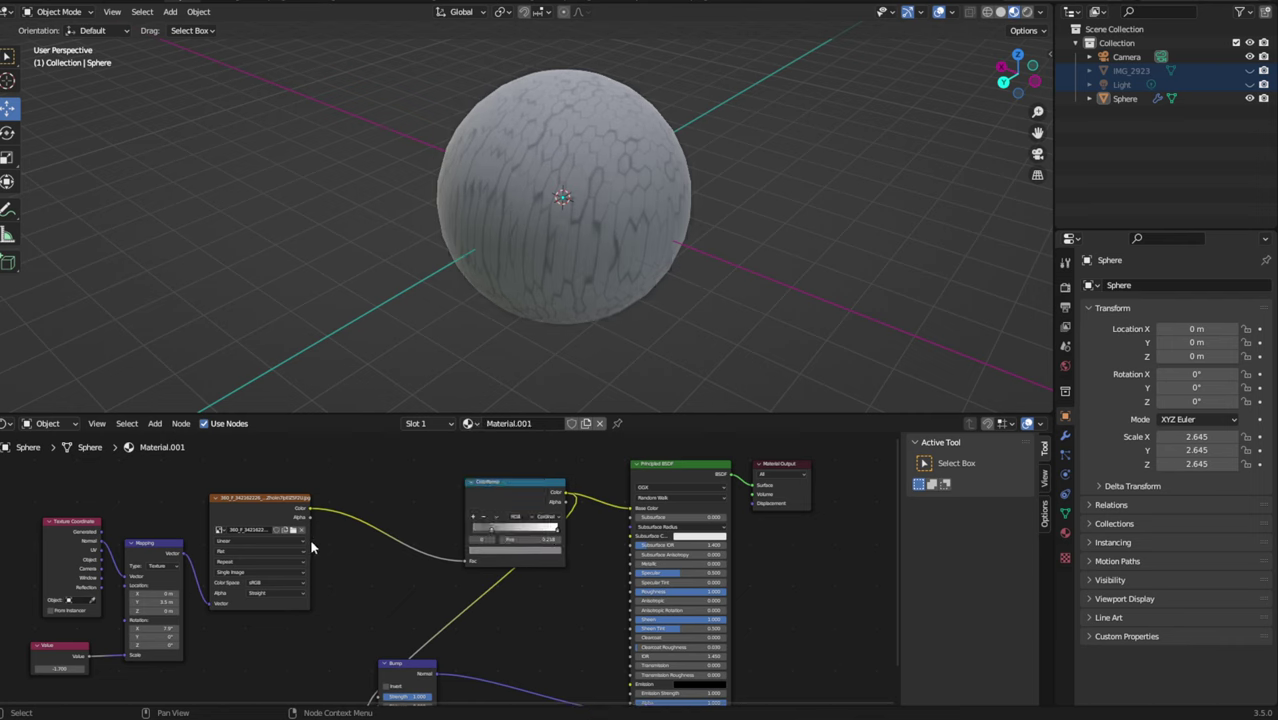
left_click(559, 514)
Set the ColorRamp interpolation to Cardinal after trying Ease.
left_click(548, 518)
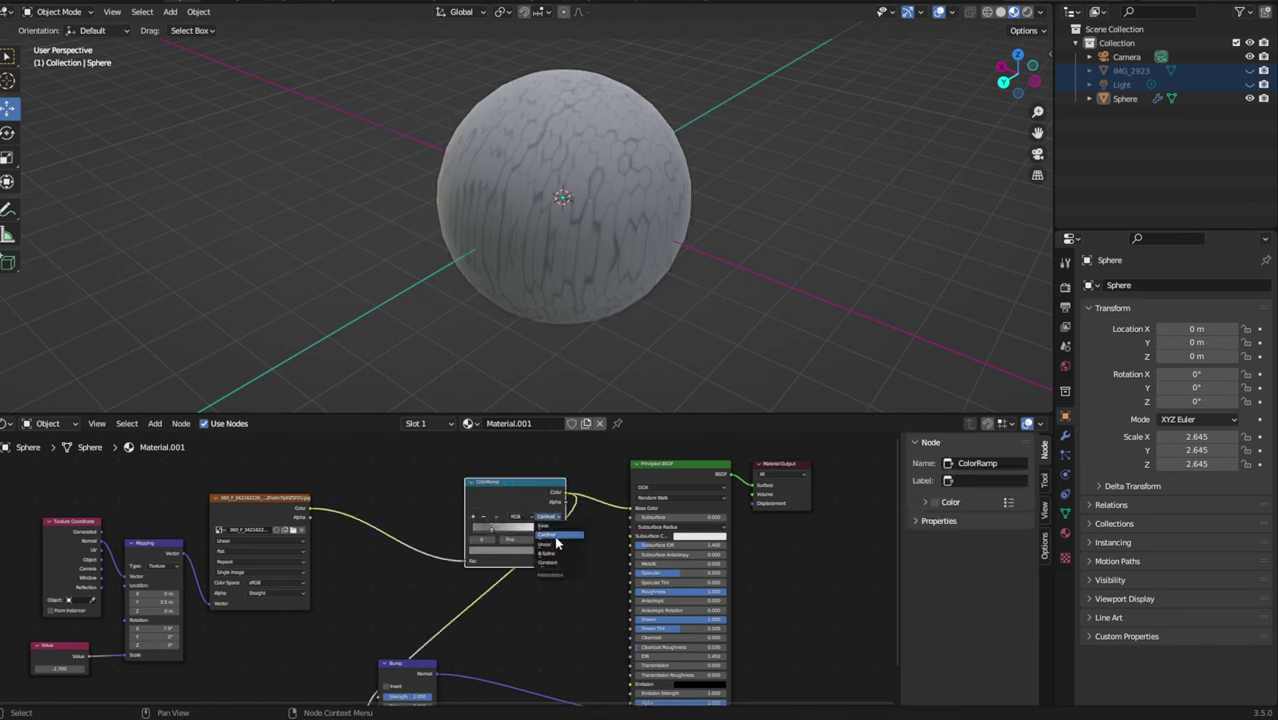
scroll(485, 622, "up", 2)
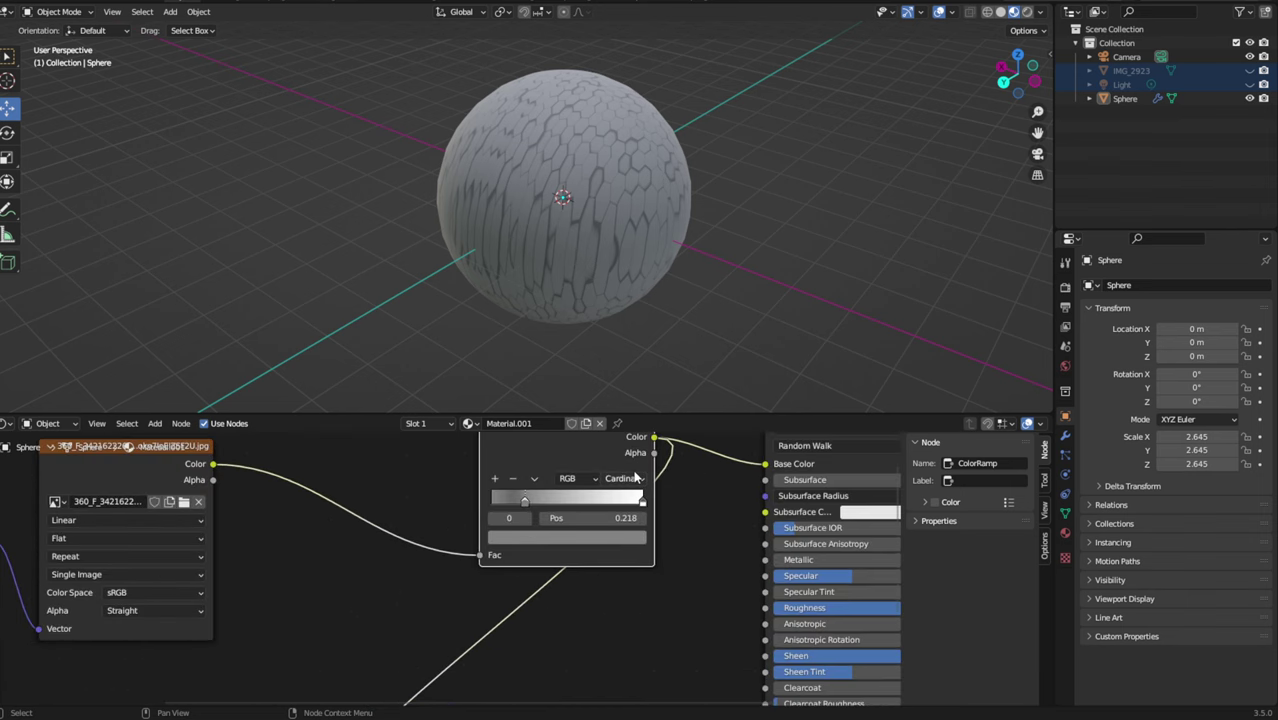
left_click(624, 479)
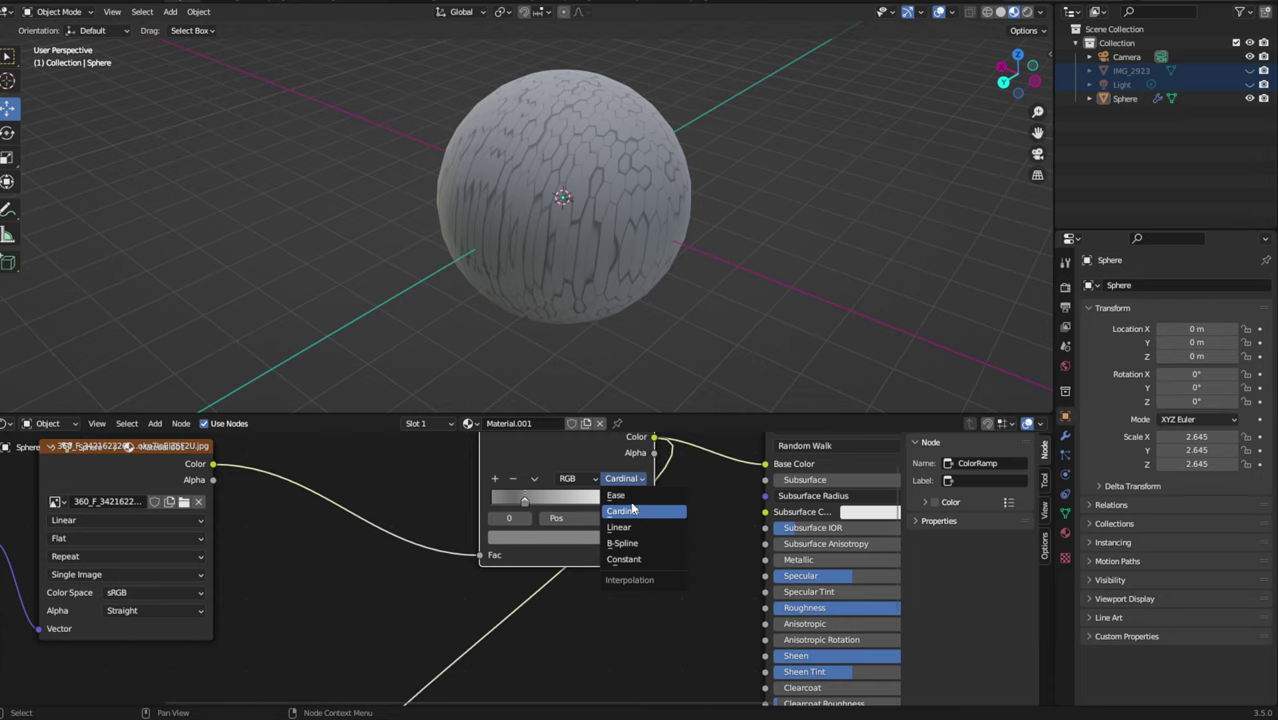
left_click(620, 496)
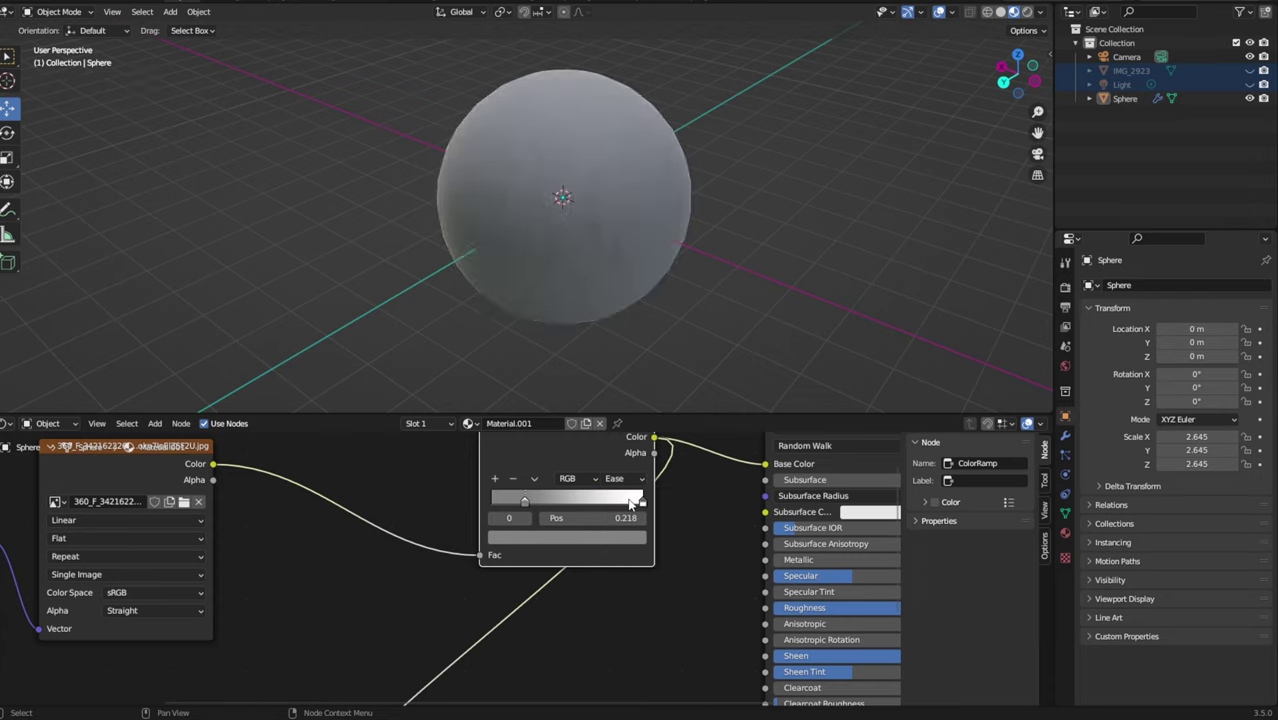
left_click(622, 479)
left_click(630, 520)
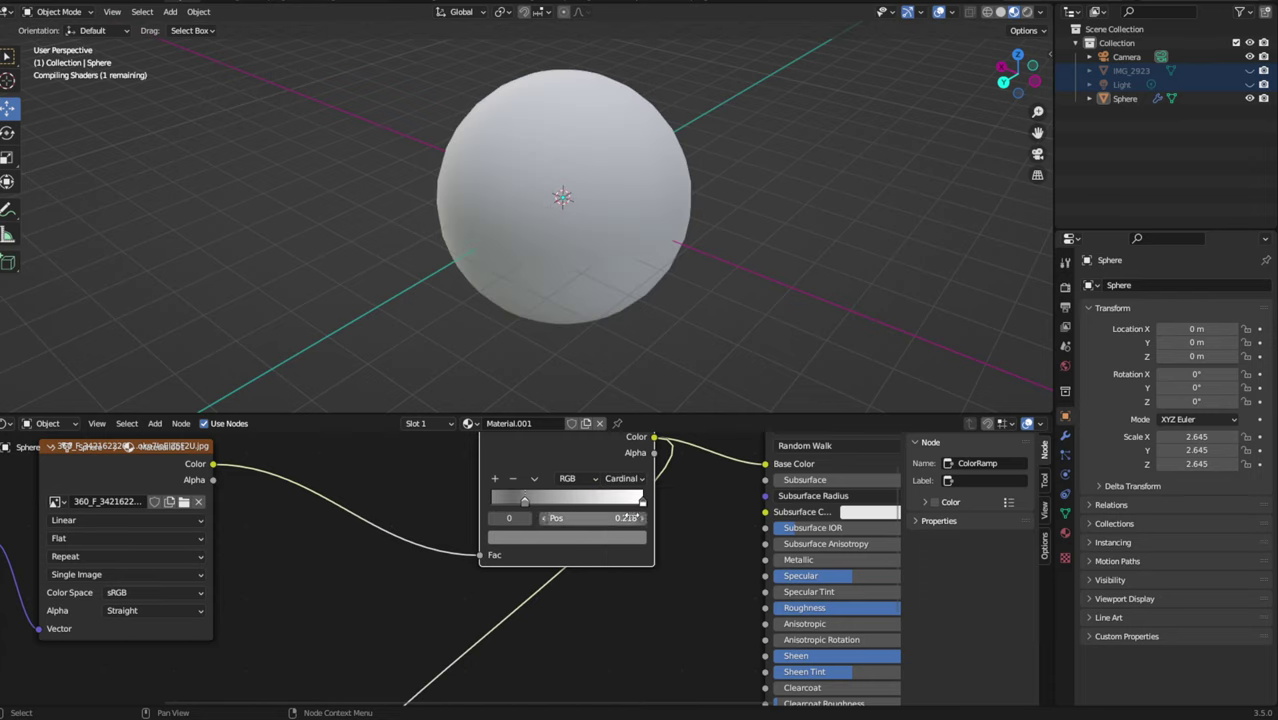
mouse_move(441, 565)
middle_mouse_down()
mouse_move(714, 567)
mouse_move(924, 521)
middle_mouse_up()
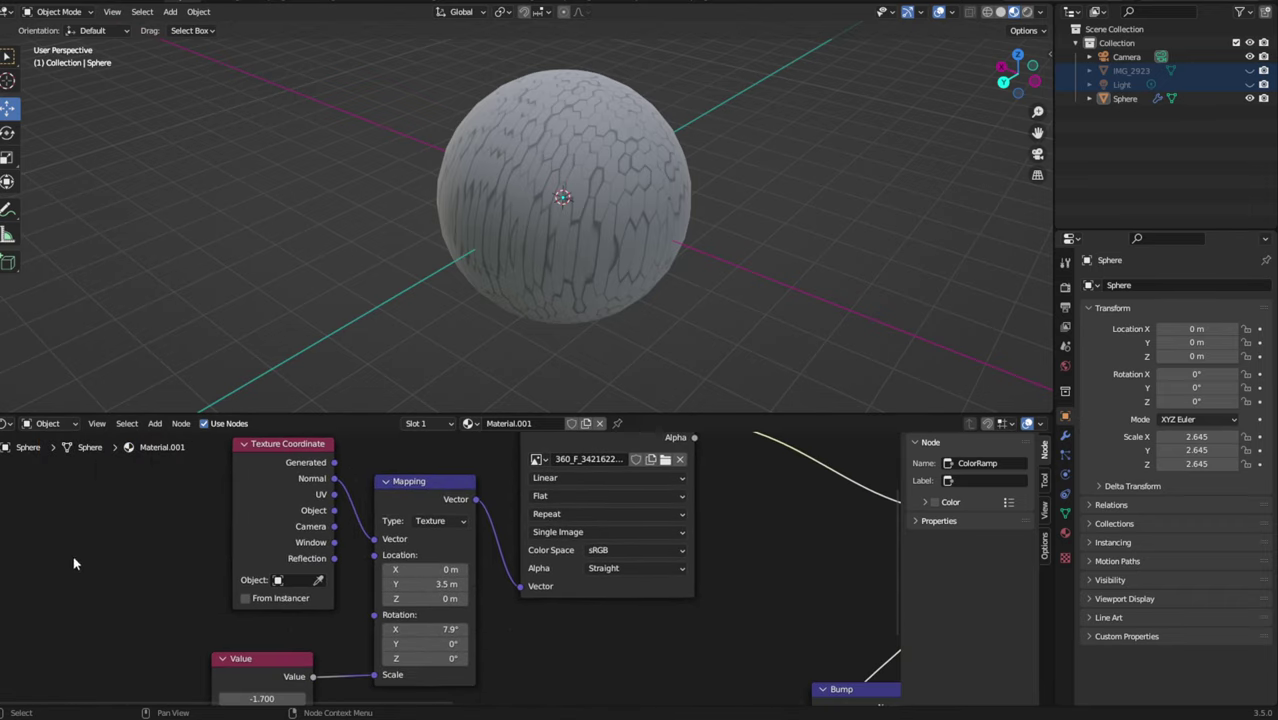
Set Mapping Location Y to 8.5 m and Rotation Y to 0.8°, feed it from UV, and set Value to -0.600.
mouse_move(430, 584)
left_mouse_down()
mouse_move(480, 584)
mouse_move(445, 598)
mouse_move(440, 629)
left_mouse_up()
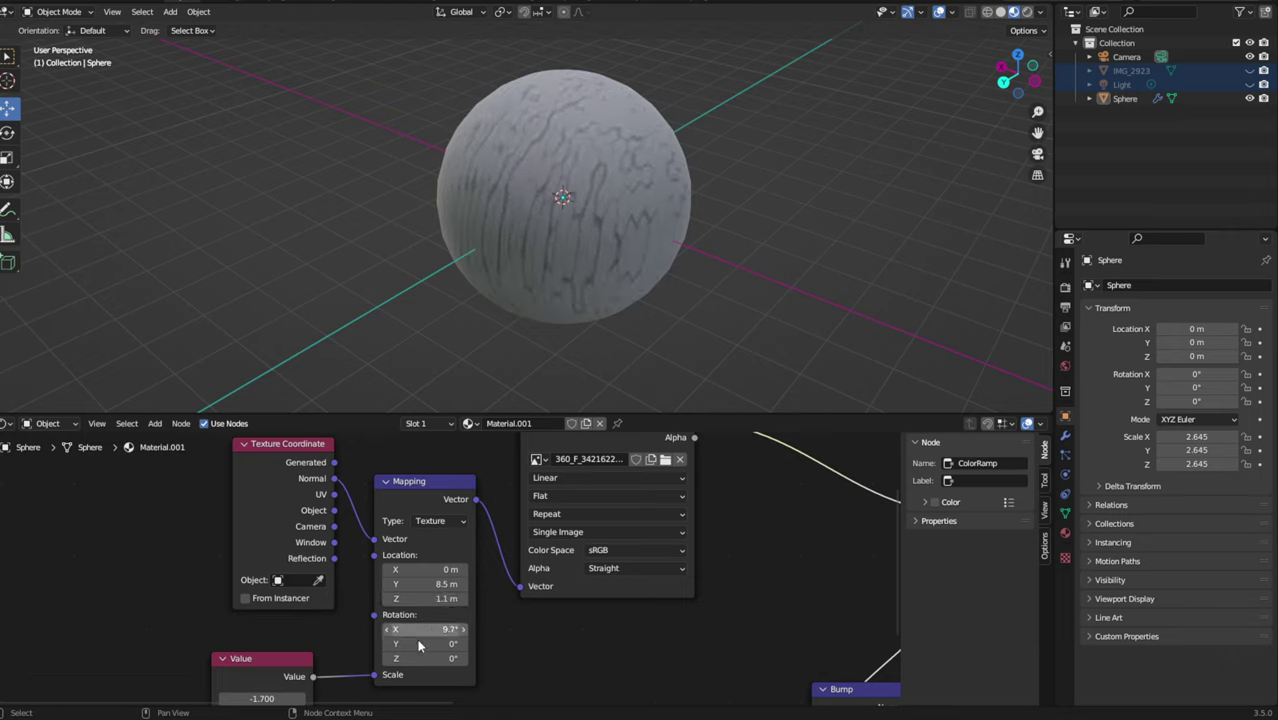
left_click_drag(400, 643, 430, 658)
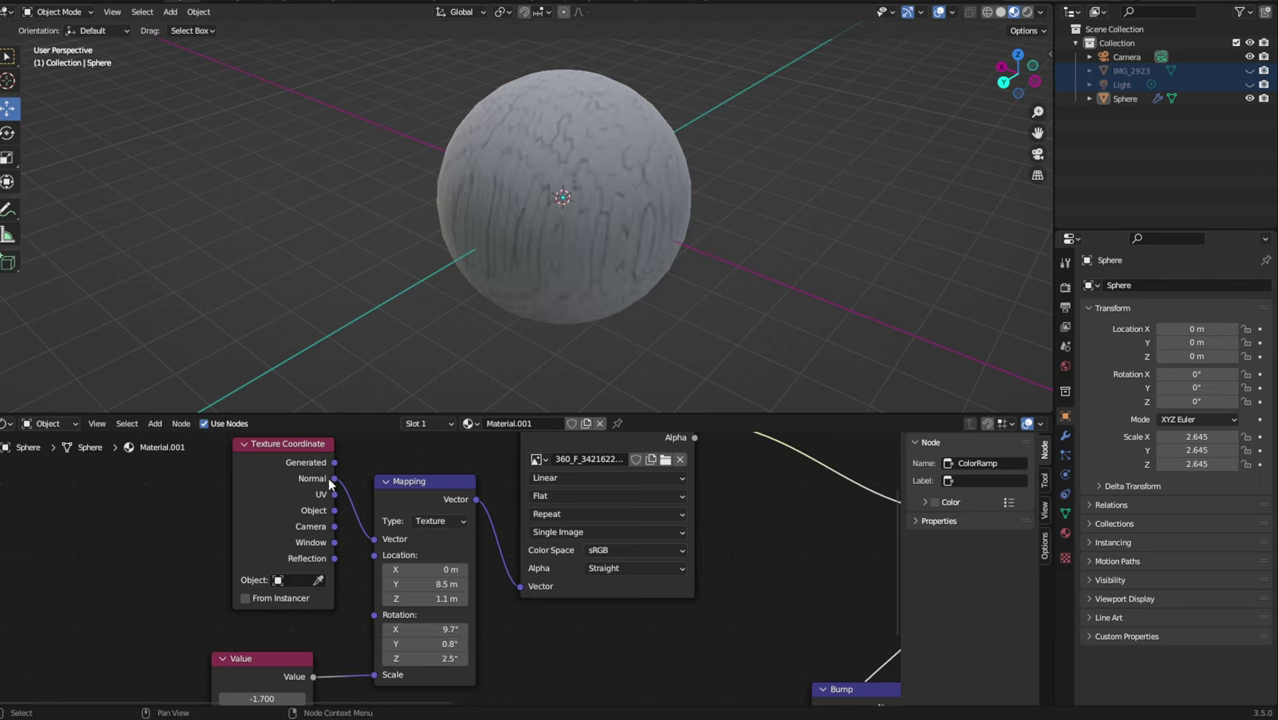
left_click_drag(334, 494, 376, 539)
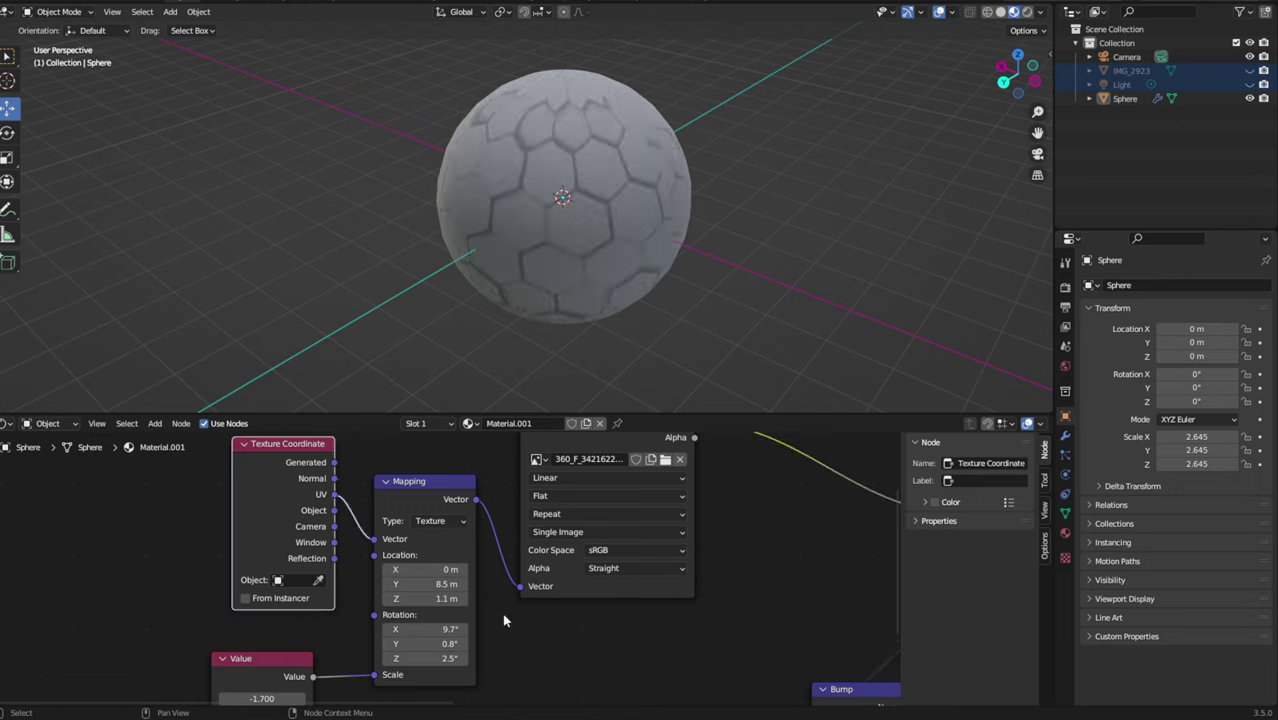
middle_click_drag(420, 658, 520, 556)
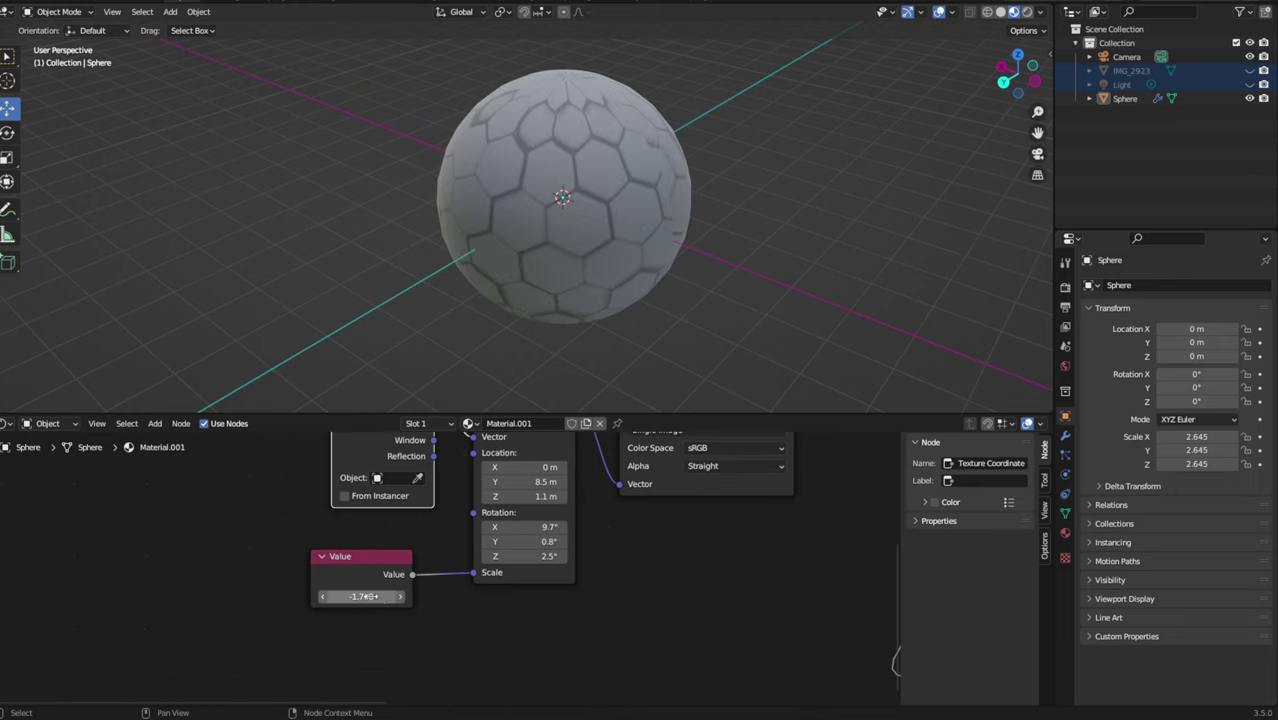
mouse_move(360, 596)
left_mouse_down()
mouse_move(420, 596)
mouse_move(576, 416)
left_mouse_up()
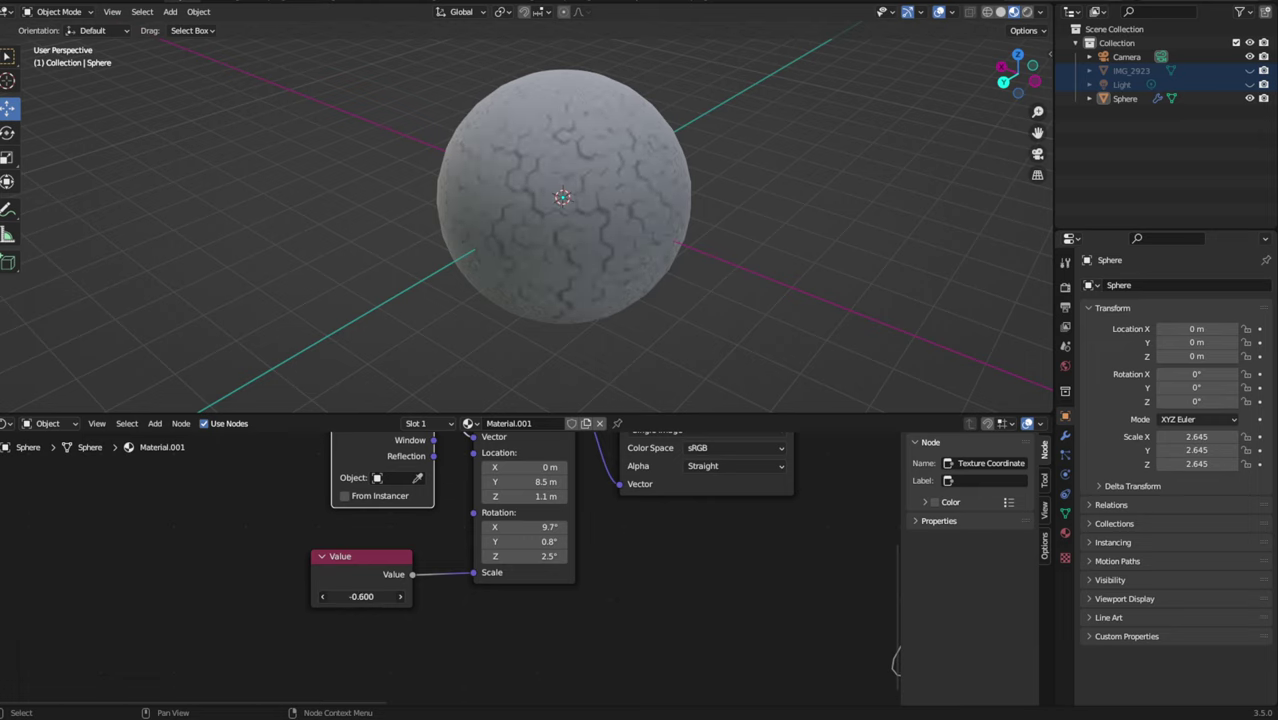
Invert the Bump node and line the ColorRamp up beside it.
middle_click_drag(794, 457, 367, 433)
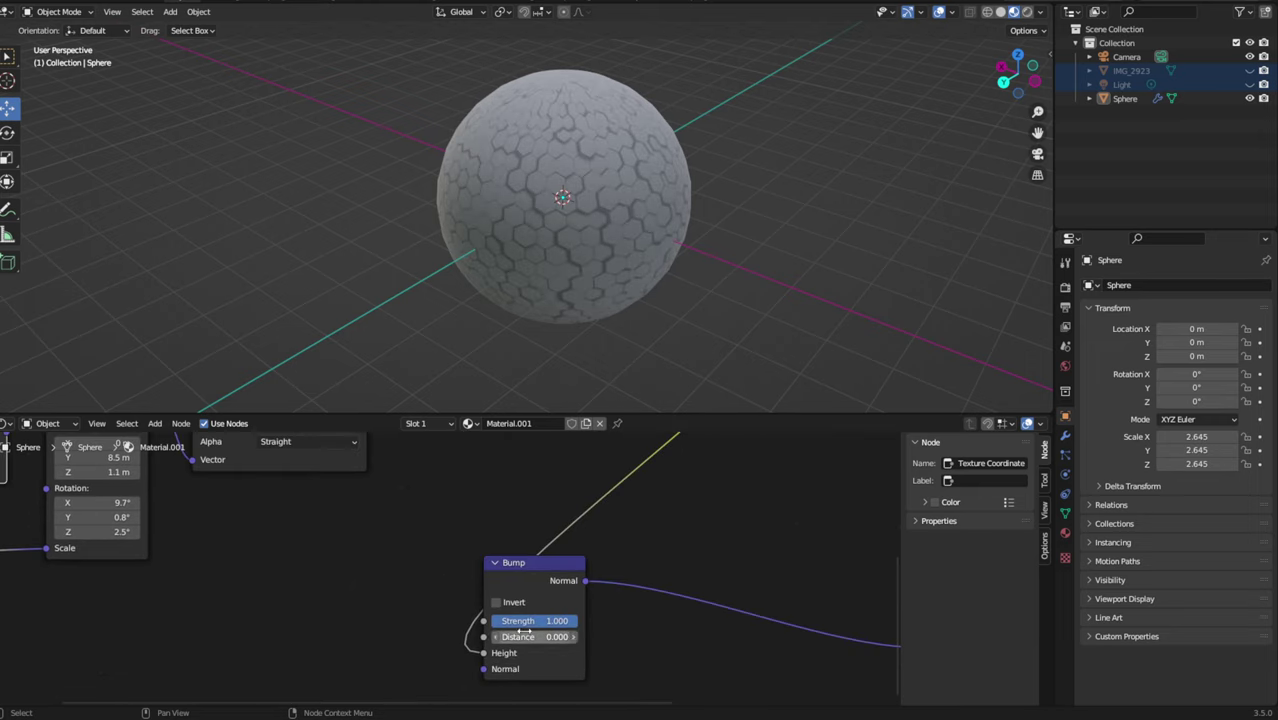
left_click(496, 603)
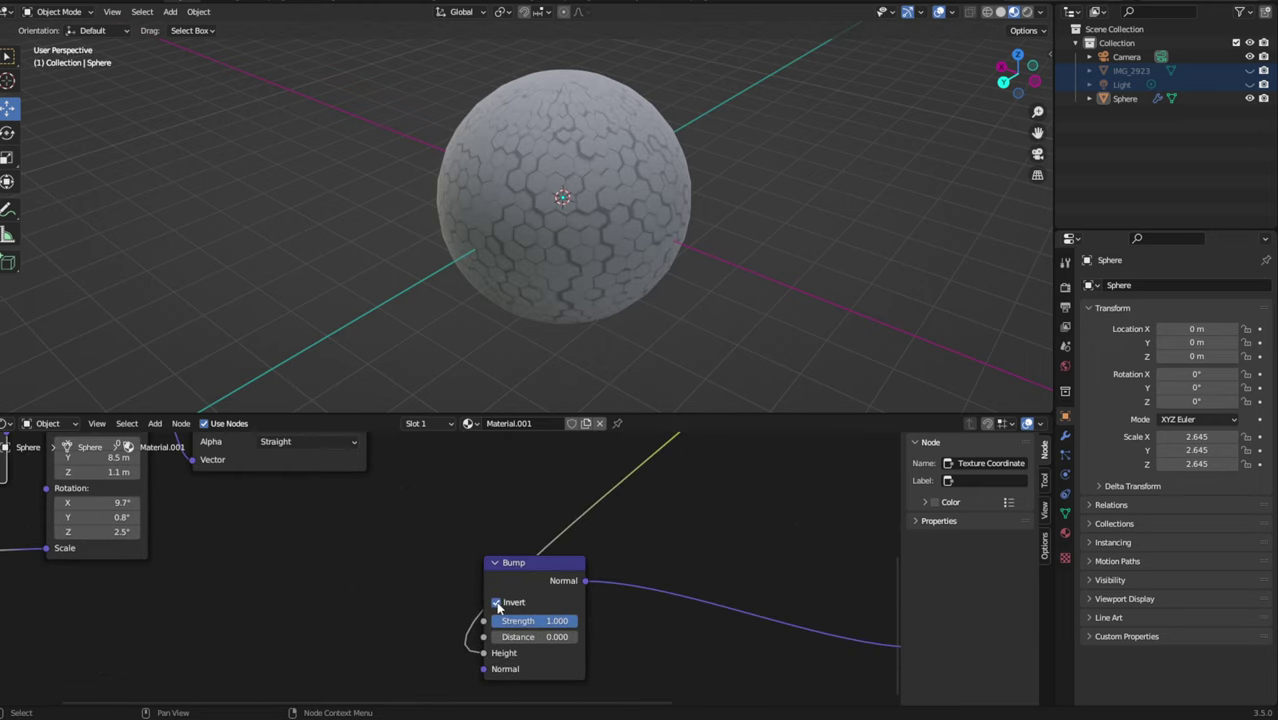
scroll(628, 570, "down", 2)
scroll(610, 578, "down", 2)
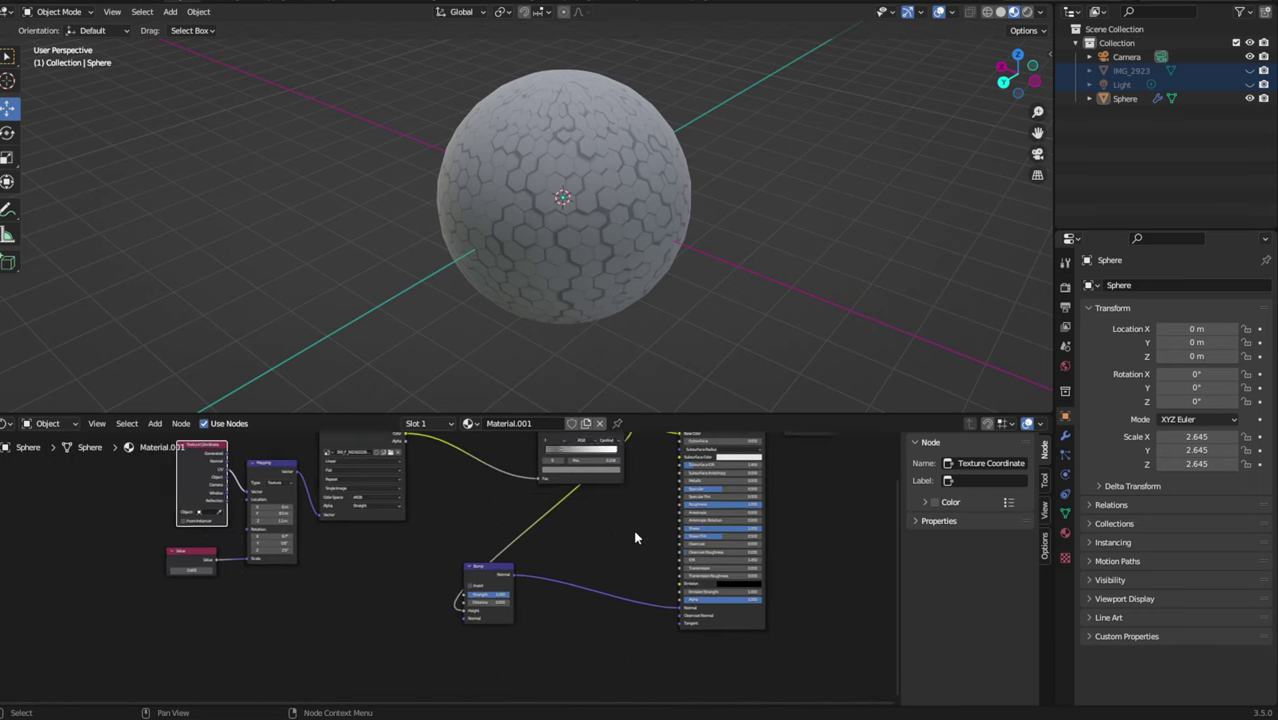
left_click_drag(545, 454, 471, 460)
scroll(518, 616, "up", 1)
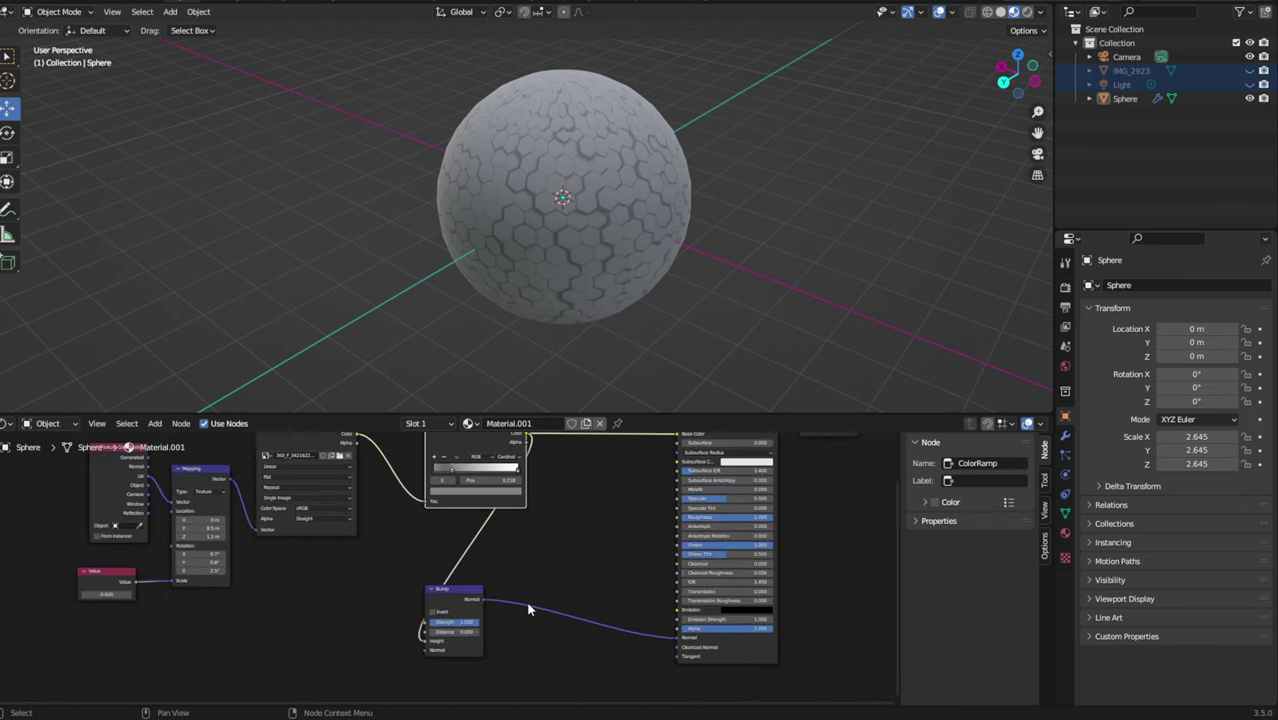
scroll(518, 616, "up", 2)
middle_click_drag(473, 632, 455, 607)
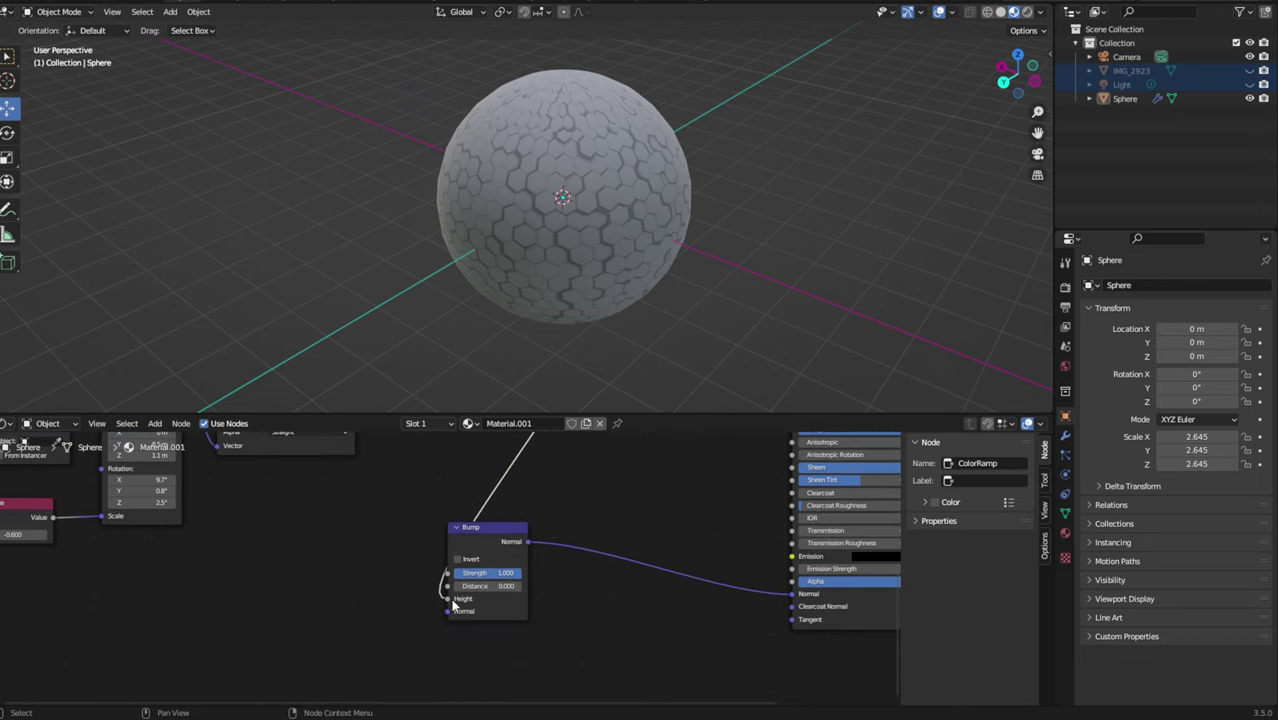
left_click_drag(453, 604, 449, 599)
scroll(374, 649, "down", 1)
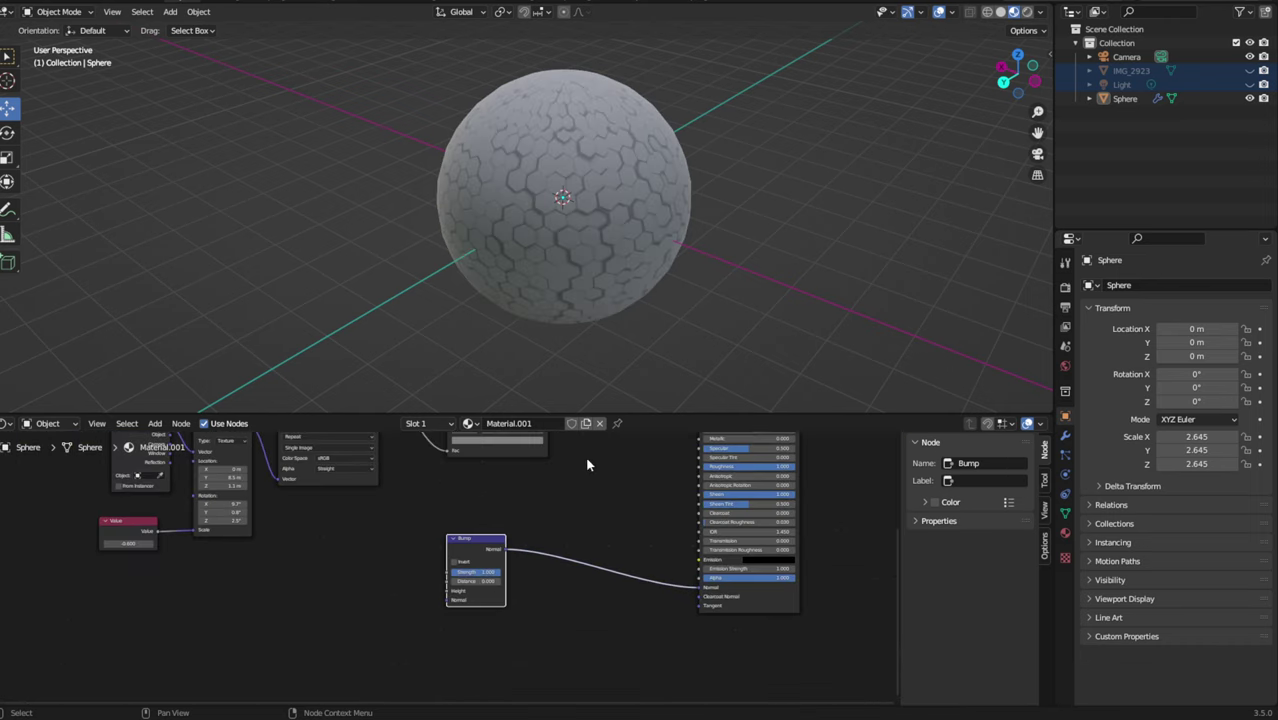
middle_click_drag(518, 564, 490, 618)
Add a second Bump fed by ColorRamp Color into the first Bump's Height, then preview in Rendered shading.
left_click_drag(514, 438, 340, 548)
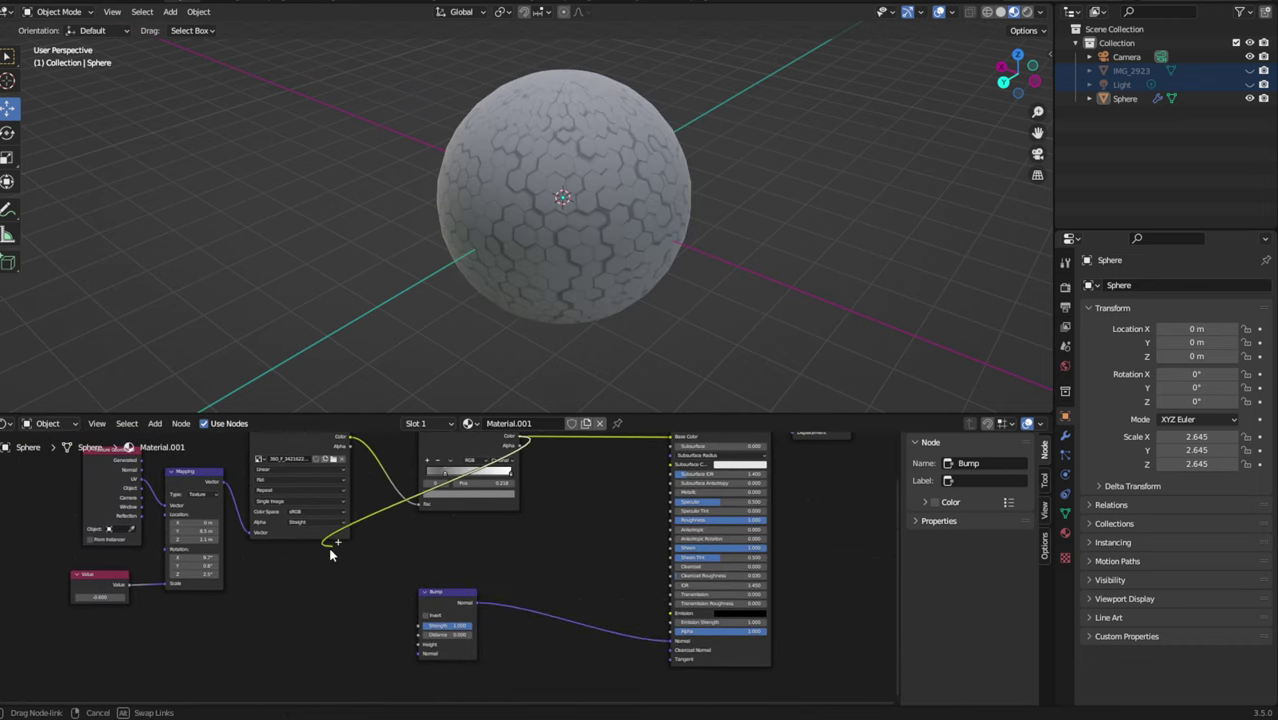
type("bu")
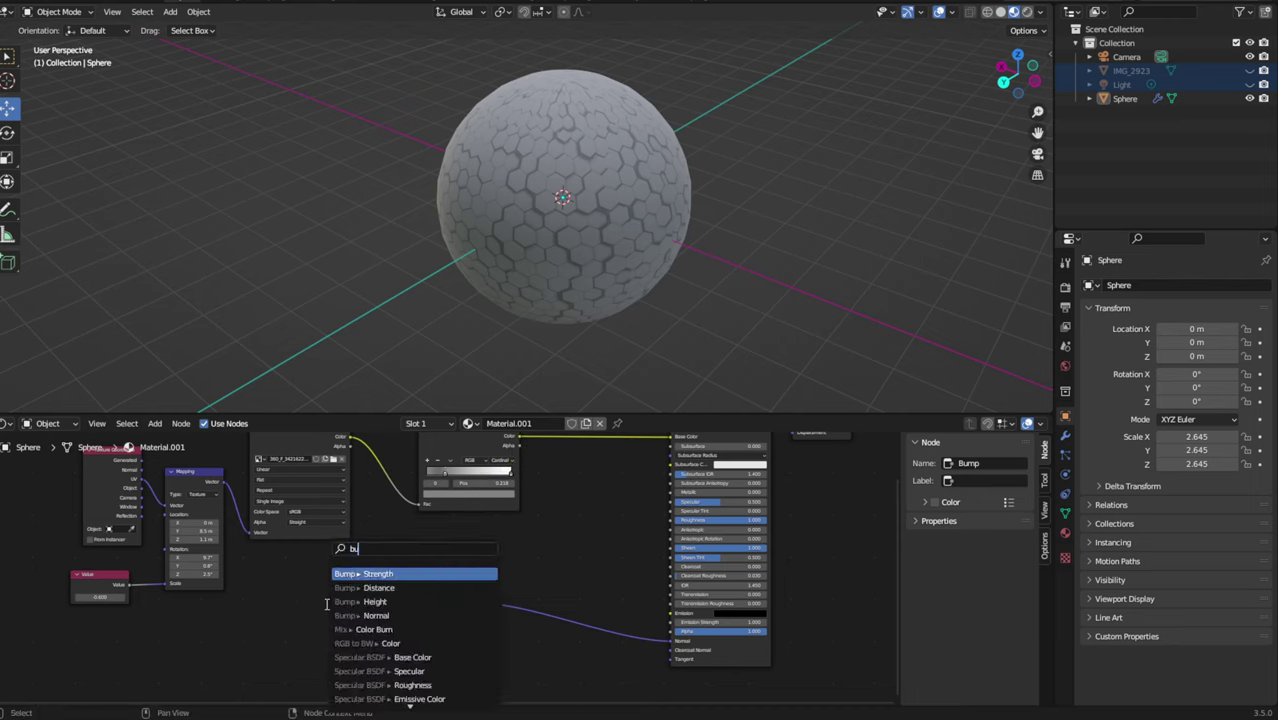
type("m")
left_click(342, 601)
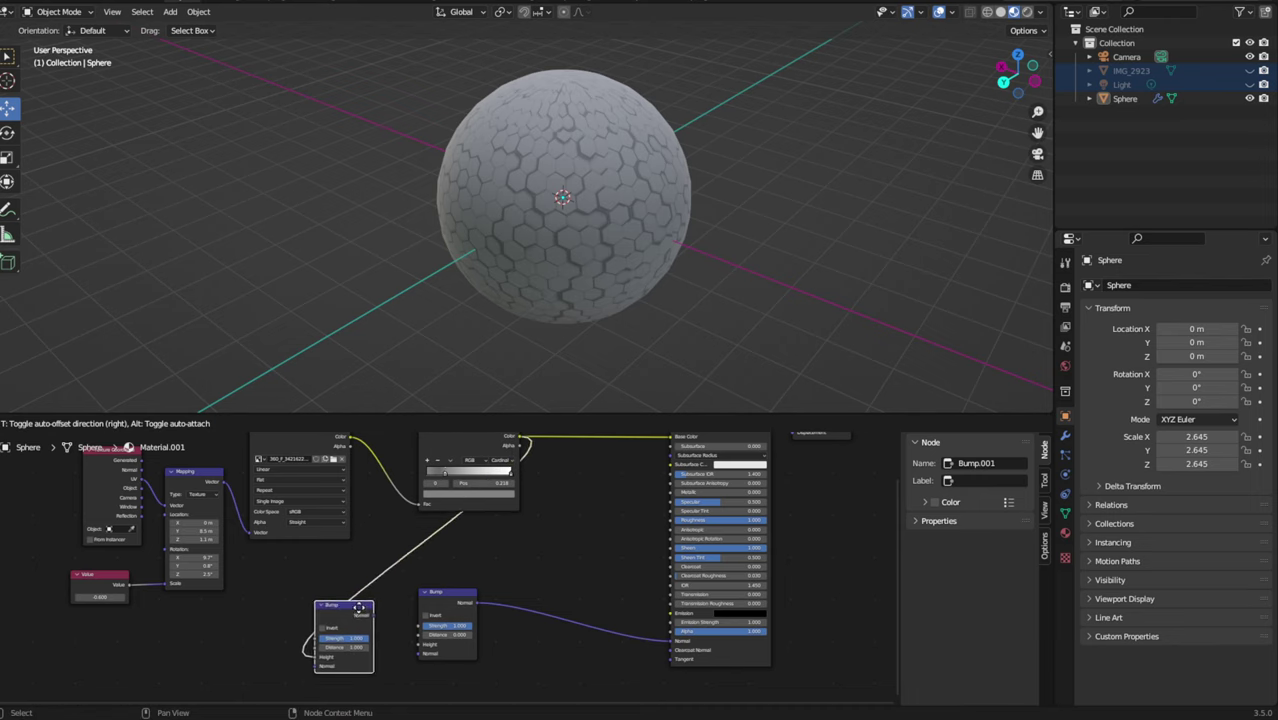
left_click(371, 636)
left_click_drag(356, 616, 420, 645)
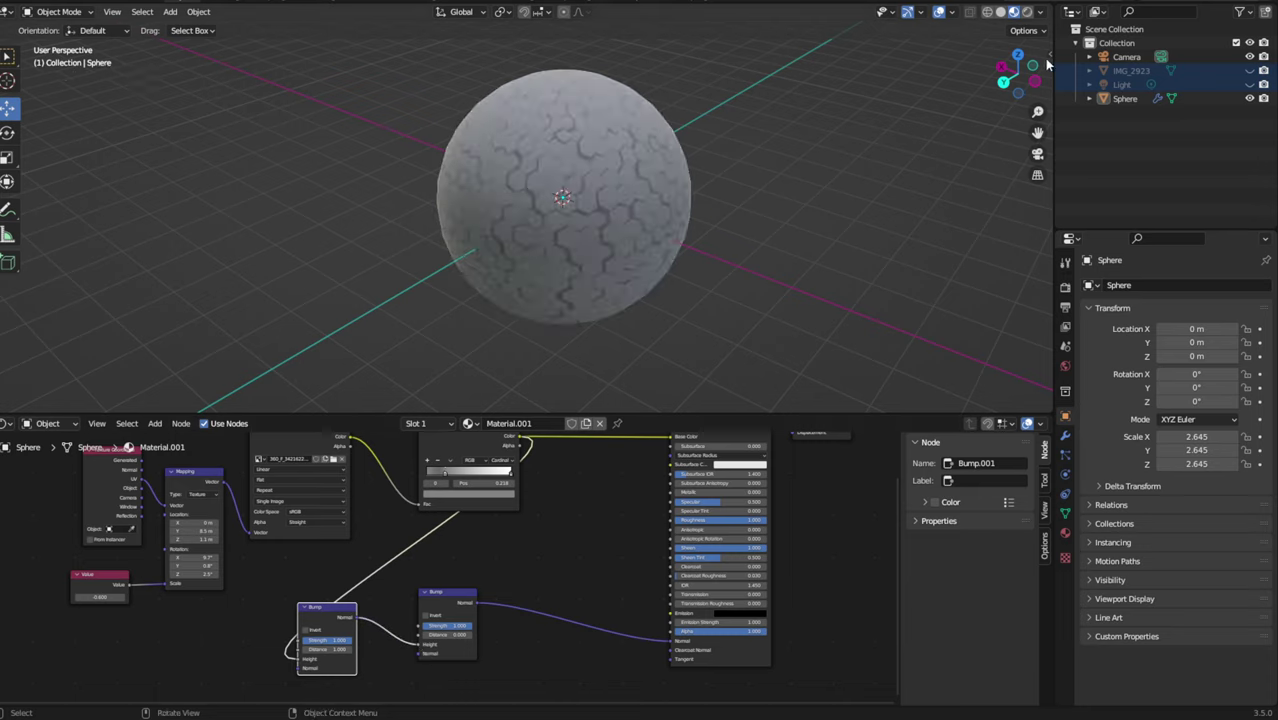
left_click(1024, 12)
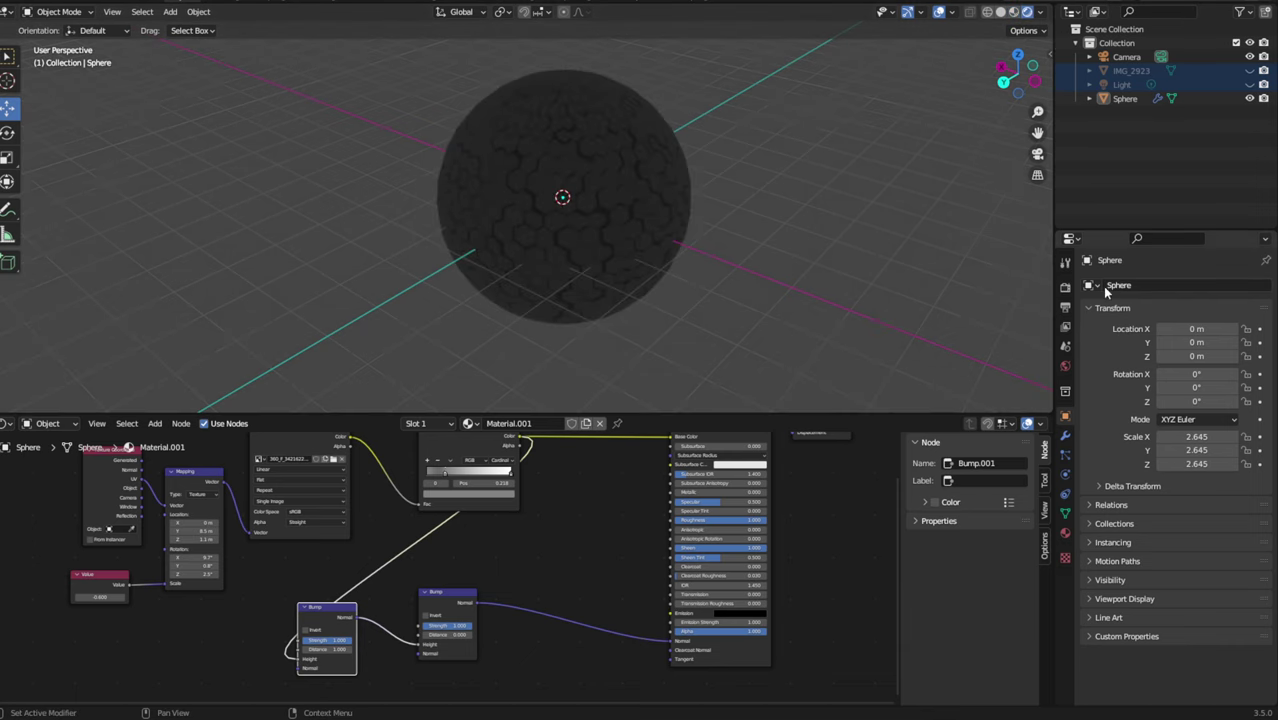
Switch the render engine to Cycles.
left_click(1066, 288)
left_click(1215, 285)
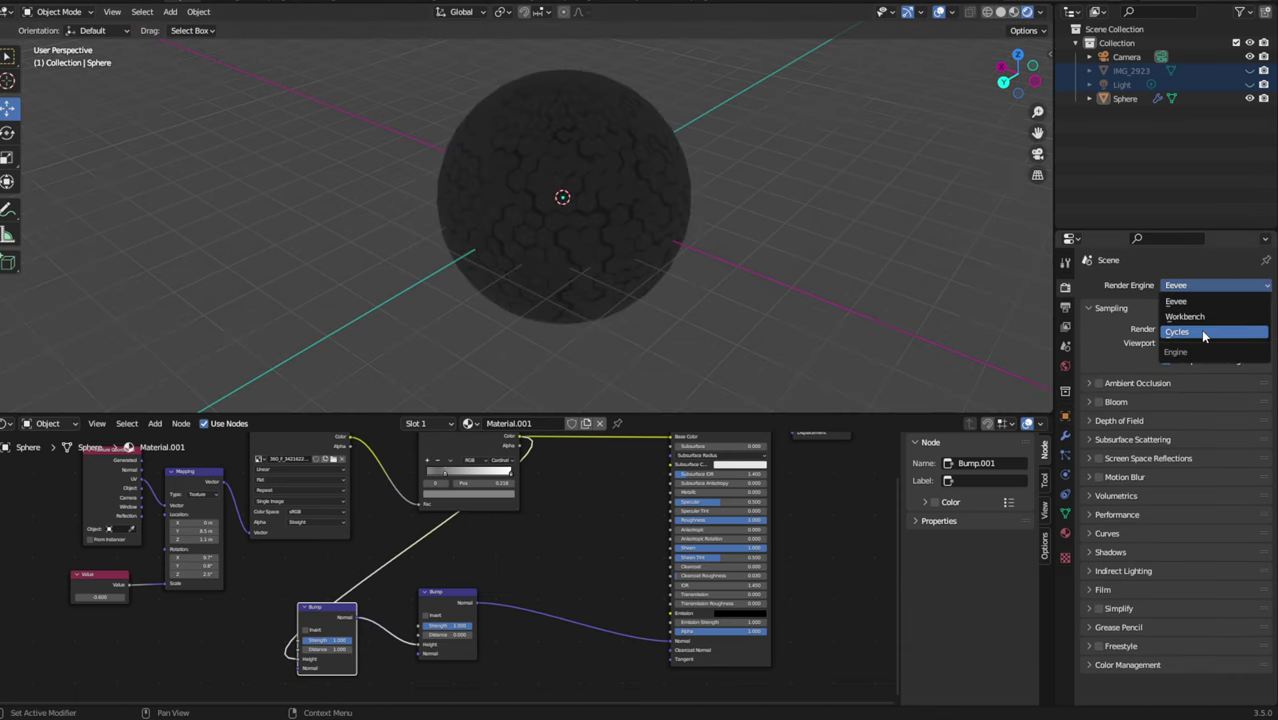
left_click(1200, 329)
scroll(724, 172, "up", 3)
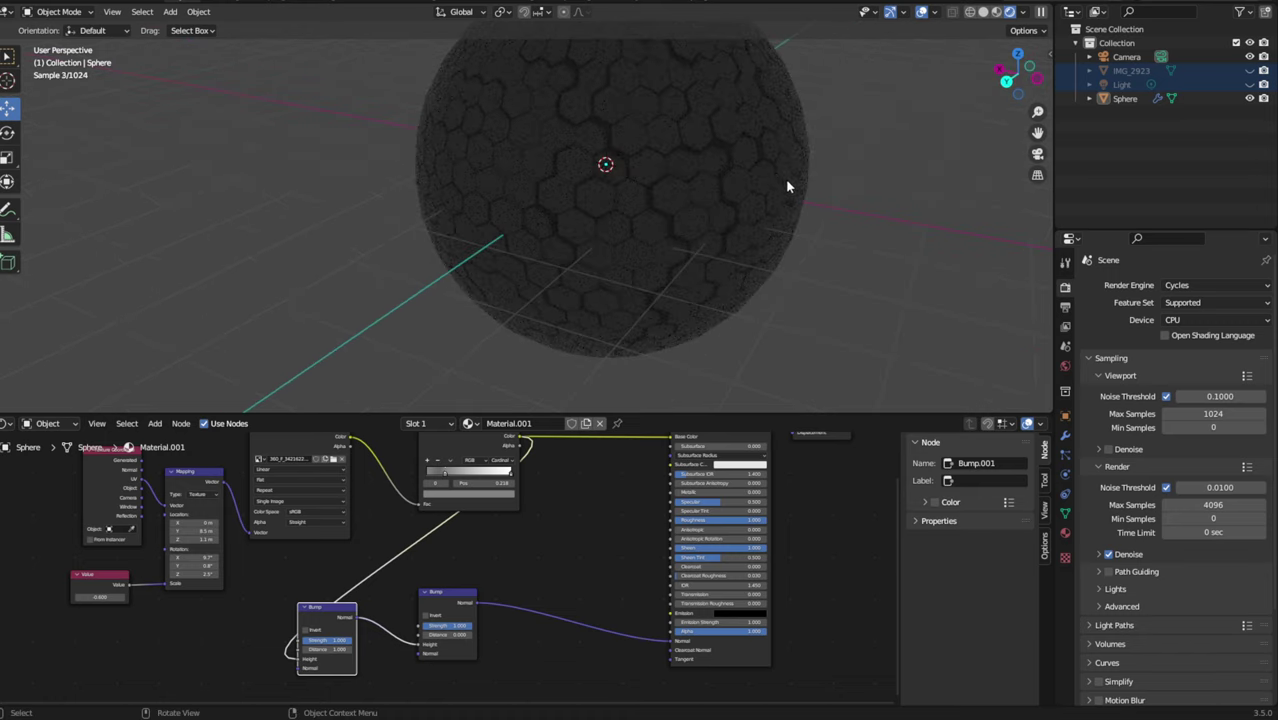
scroll(812, 194, "down", 5)
mouse_move(812, 194)
middle_mouse_down()
mouse_move(664, 180)
mouse_move(562, 204)
mouse_move(476, 191)
middle_mouse_up()
Test-scale the sphere smaller, then undo the resize.
left_click(478, 191)
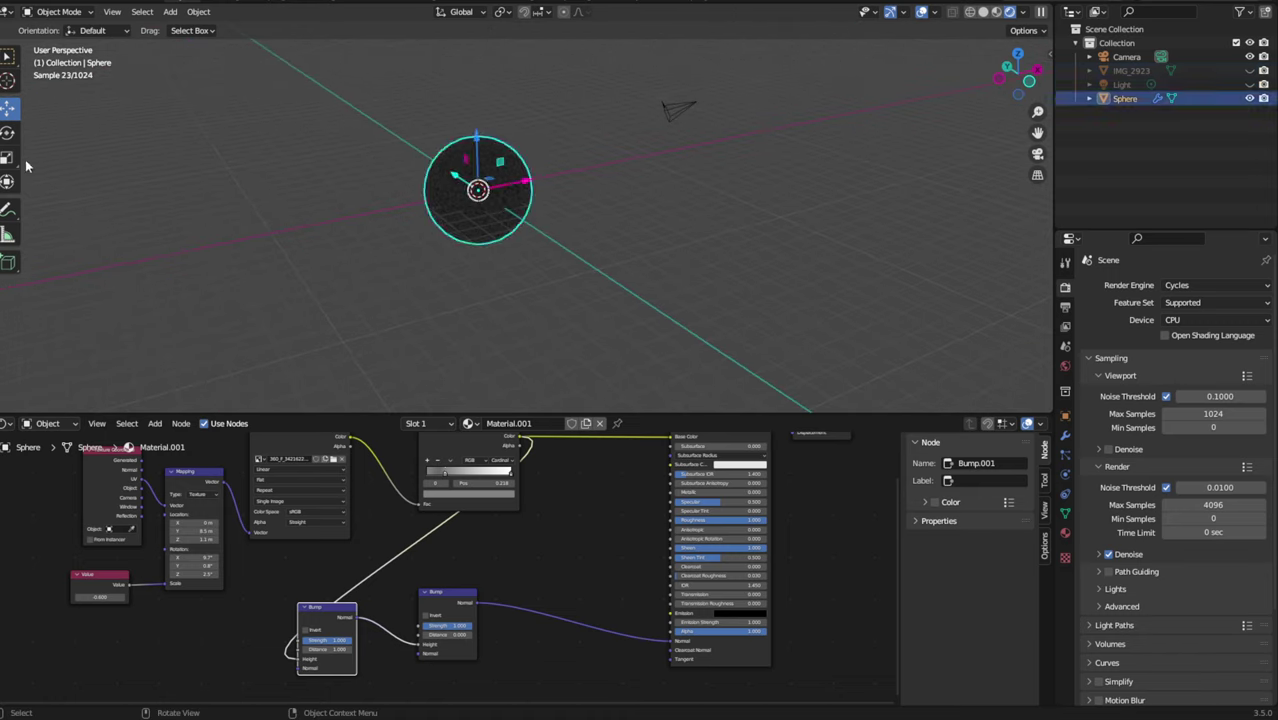
key("shift+space")
key("s")
left_click_drag(470, 252, 474, 222)
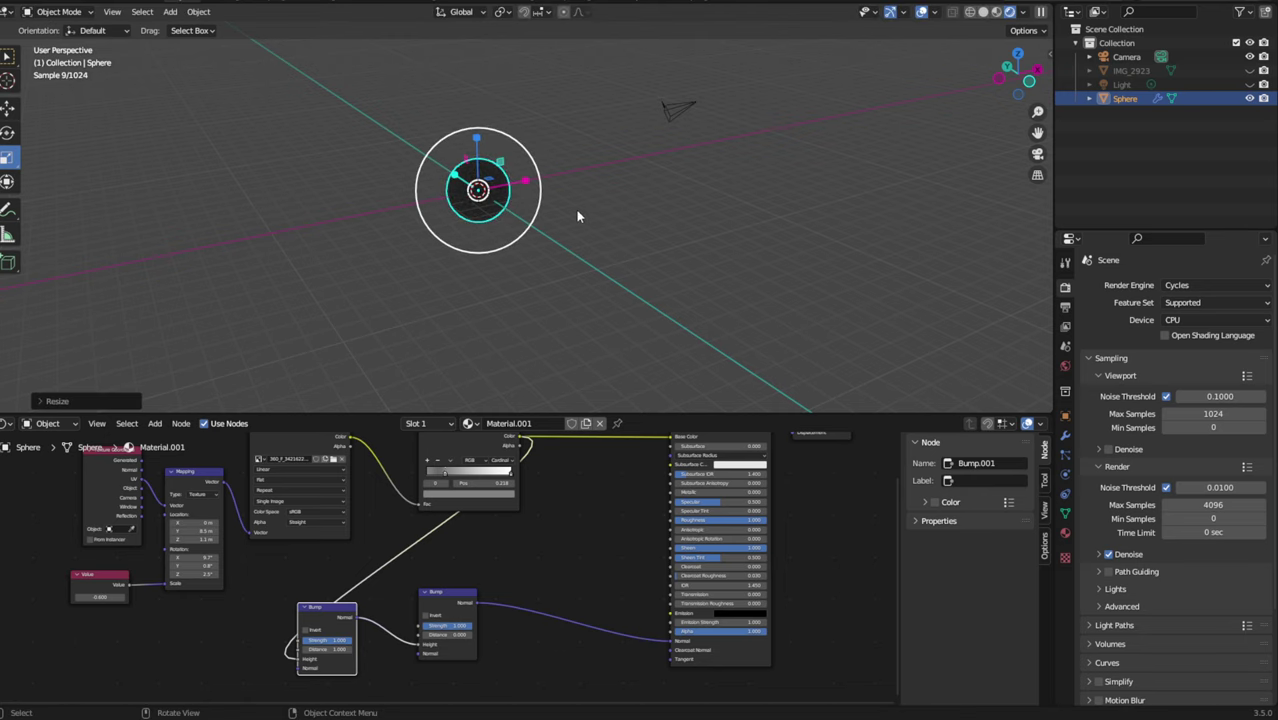
key("ctrl+z")
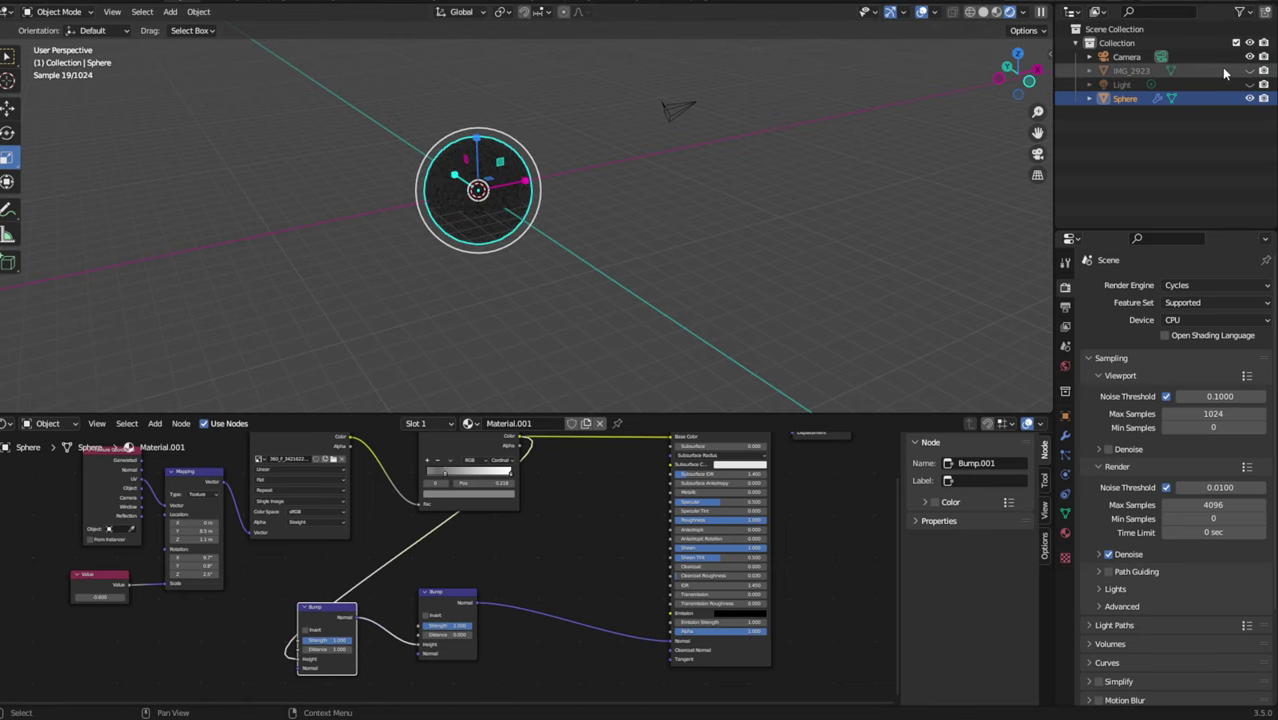
Toggle the light's visibility off and back on in the Outliner.
left_click(1250, 85)
left_click(1250, 85)
scroll(781, 162, "up", 5)
mouse_move(781, 162)
middle_mouse_down()
mouse_move(583, 148)
mouse_move(526, 116)
middle_mouse_up()
left_click(825, 193)
middle_click_drag(825, 193, 875, 180)
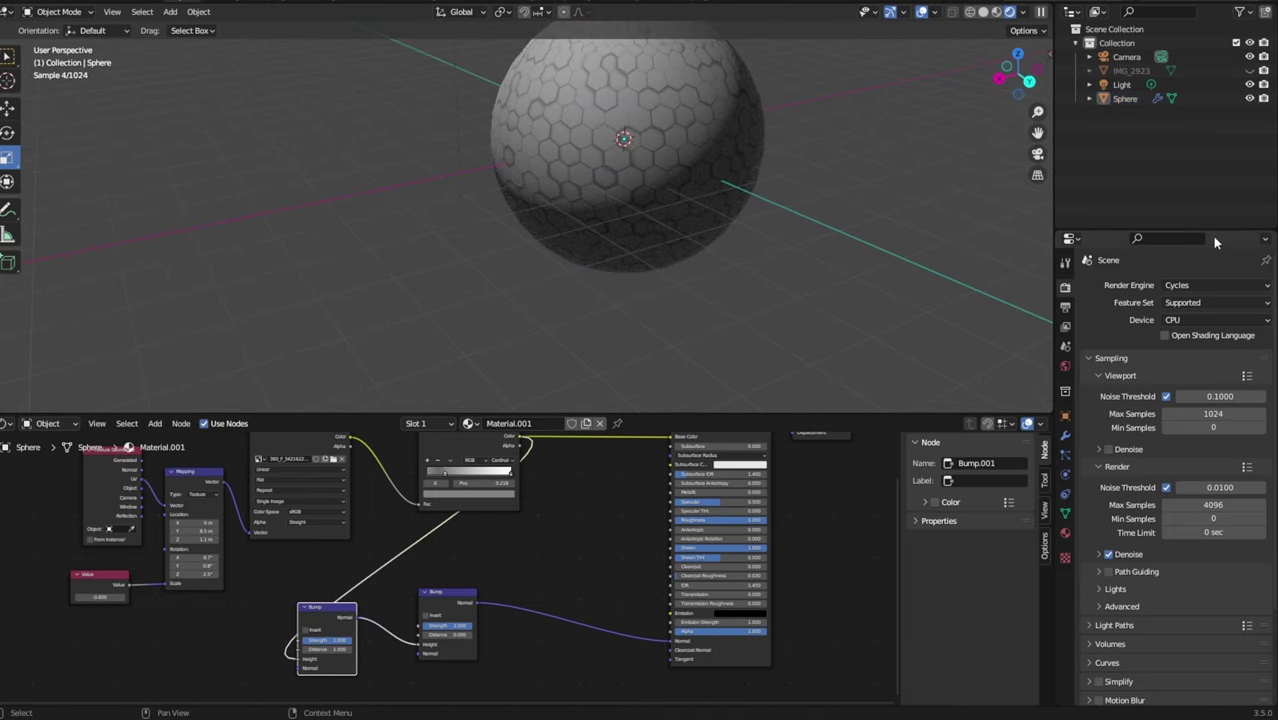
Set the render engine back to Eevee.
left_click(1222, 287)
left_click(1224, 287)
left_click(1222, 287)
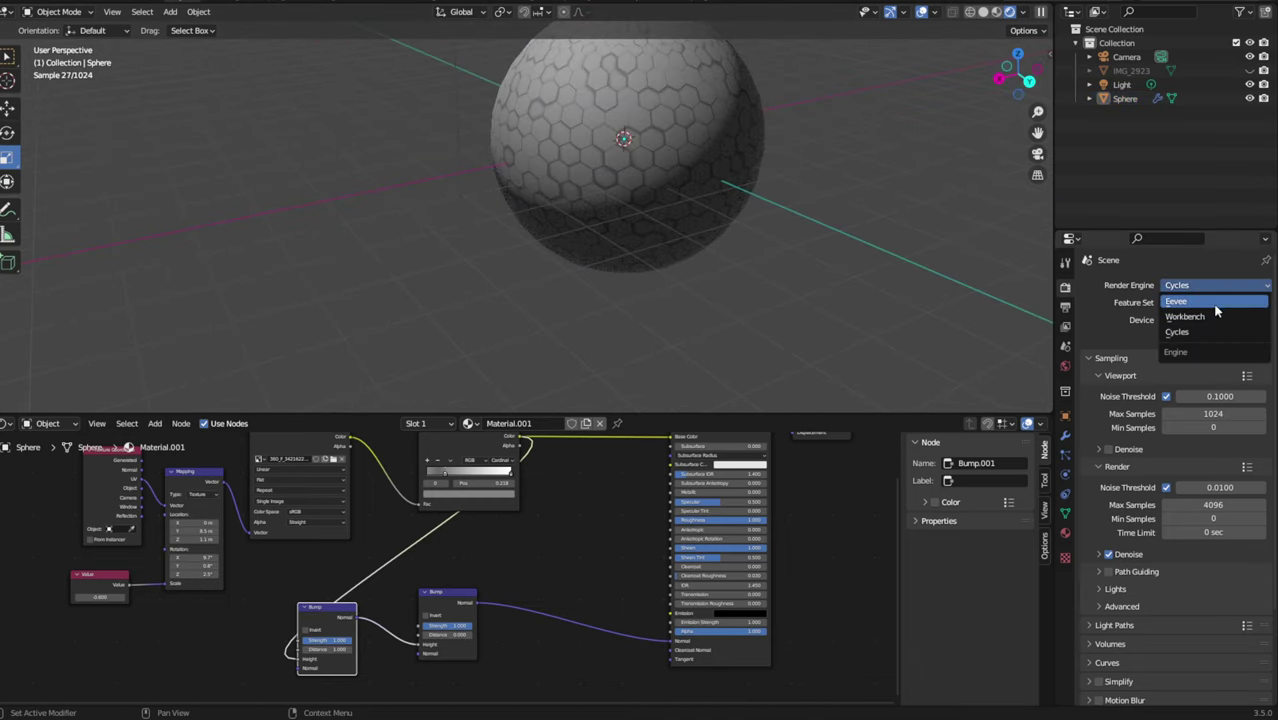
left_click(1212, 304)
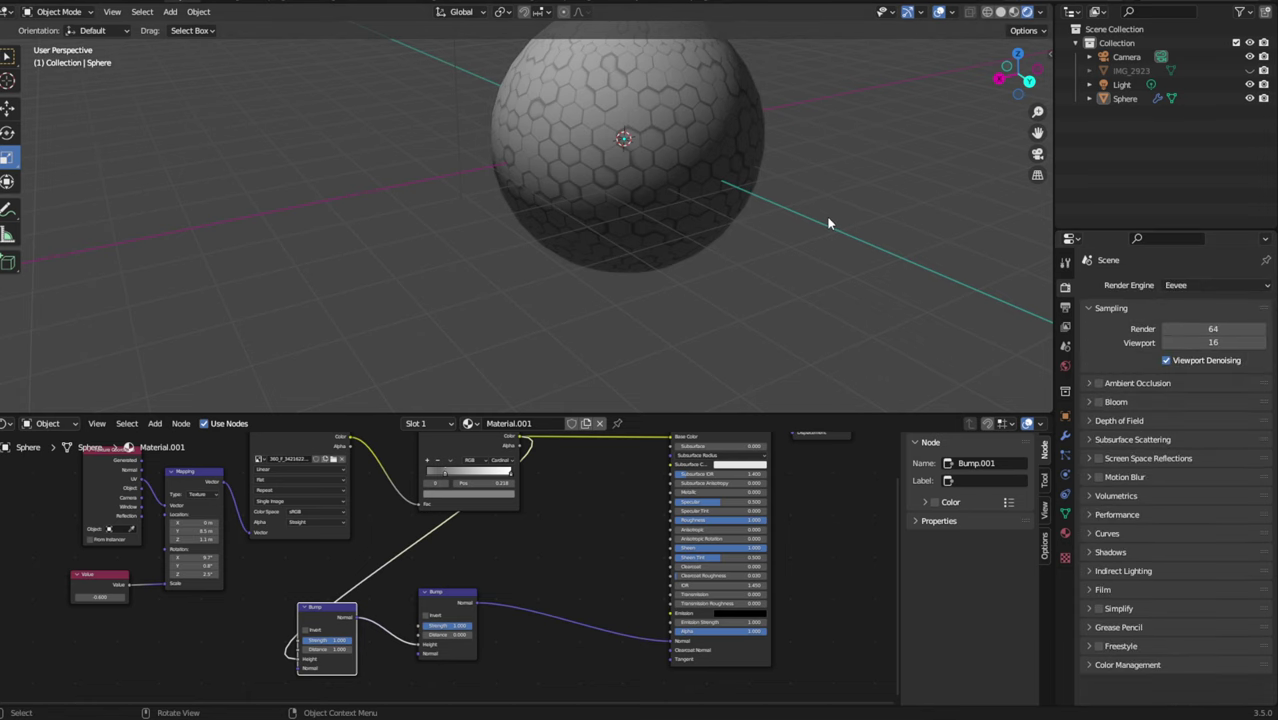
Bring the colour ramp into view and pick a brown for one ramp stop.
mouse_move(810, 200)
middle_mouse_down()
mouse_move(844, 191)
mouse_move(893, 246)
mouse_move(883, 224)
middle_mouse_up()
scroll(856, 245, "up", 3)
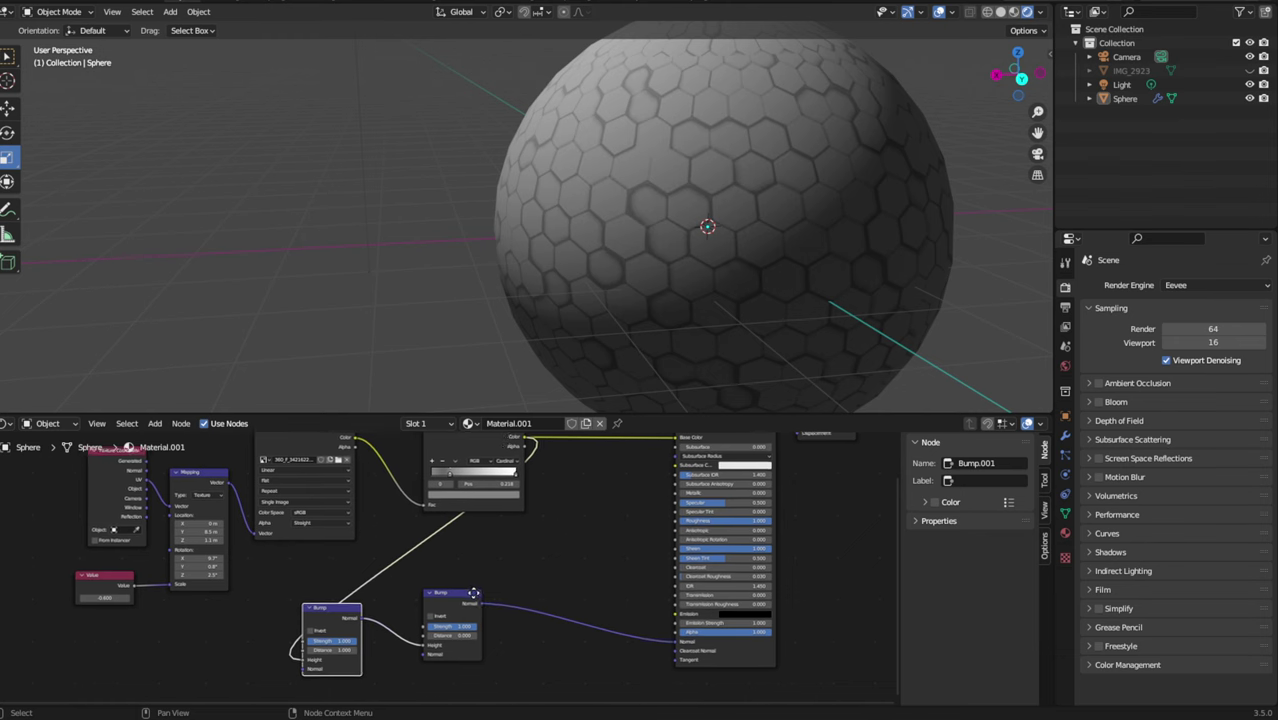
middle_click_drag(550, 560, 688, 535)
scroll(476, 197, "down", 3)
scroll(590, 534, "up", 1)
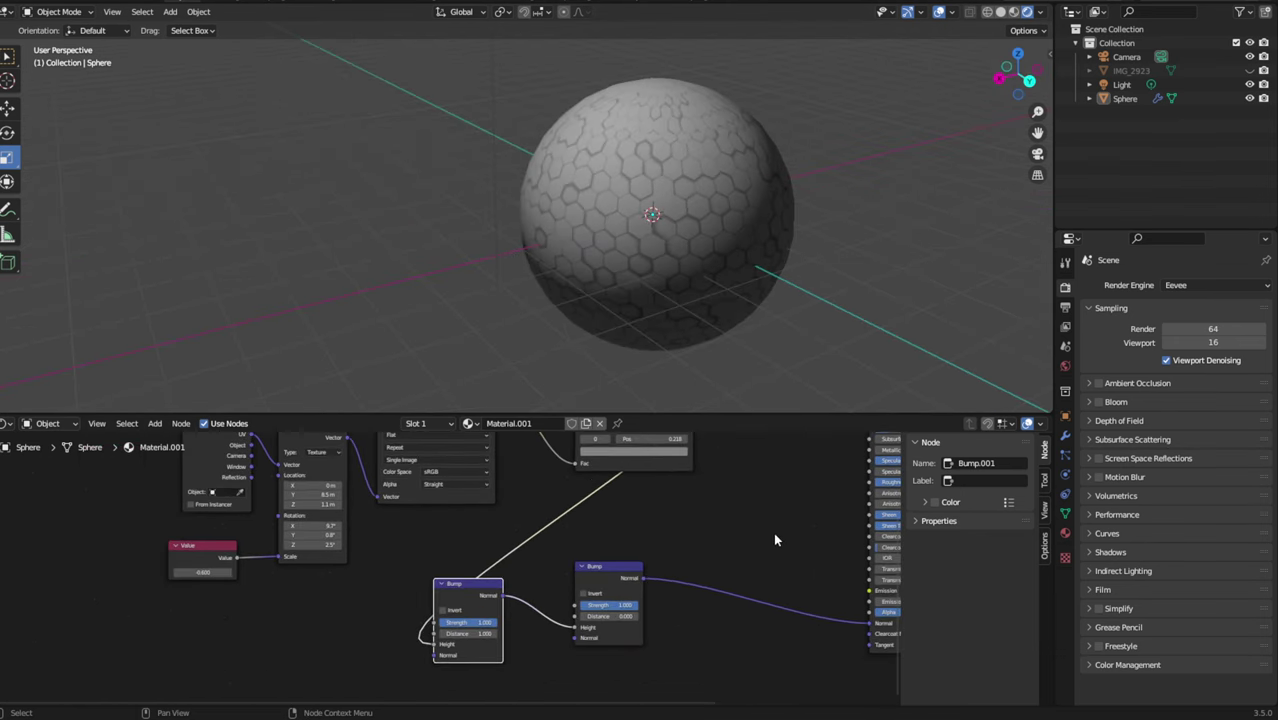
middle_click_drag(776, 537, 502, 597)
left_click(423, 513)
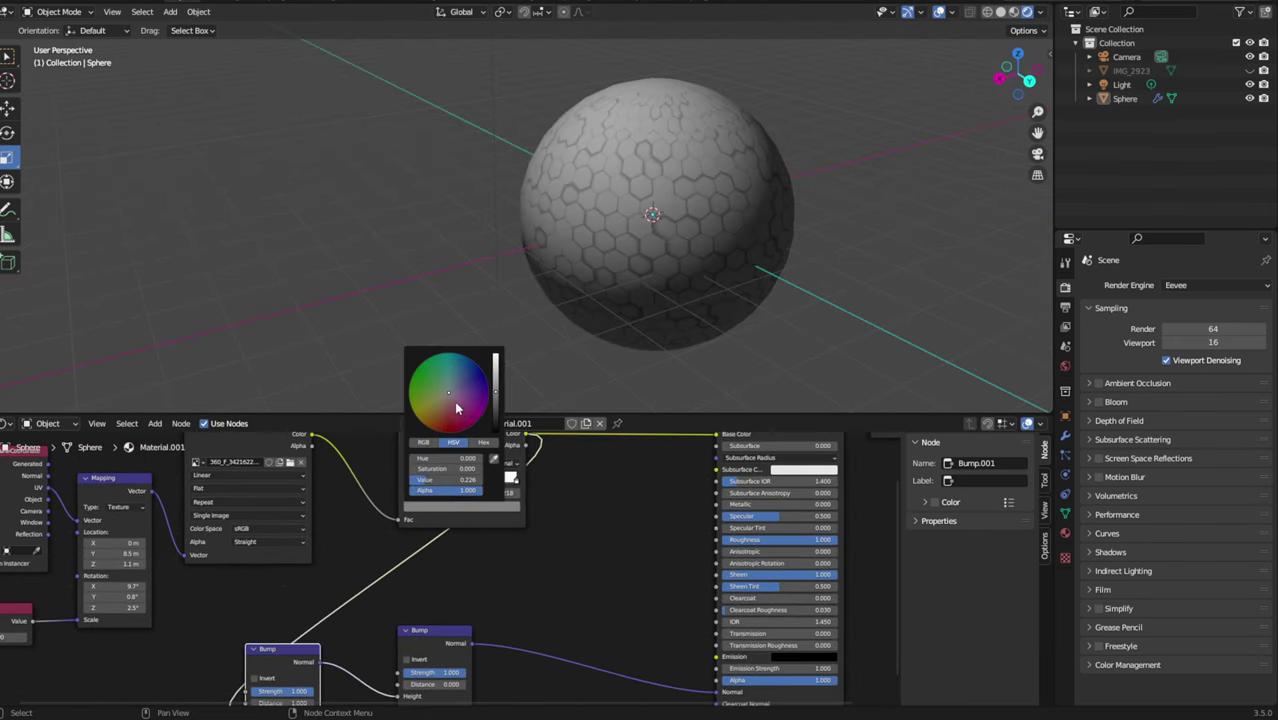
left_click(436, 408)
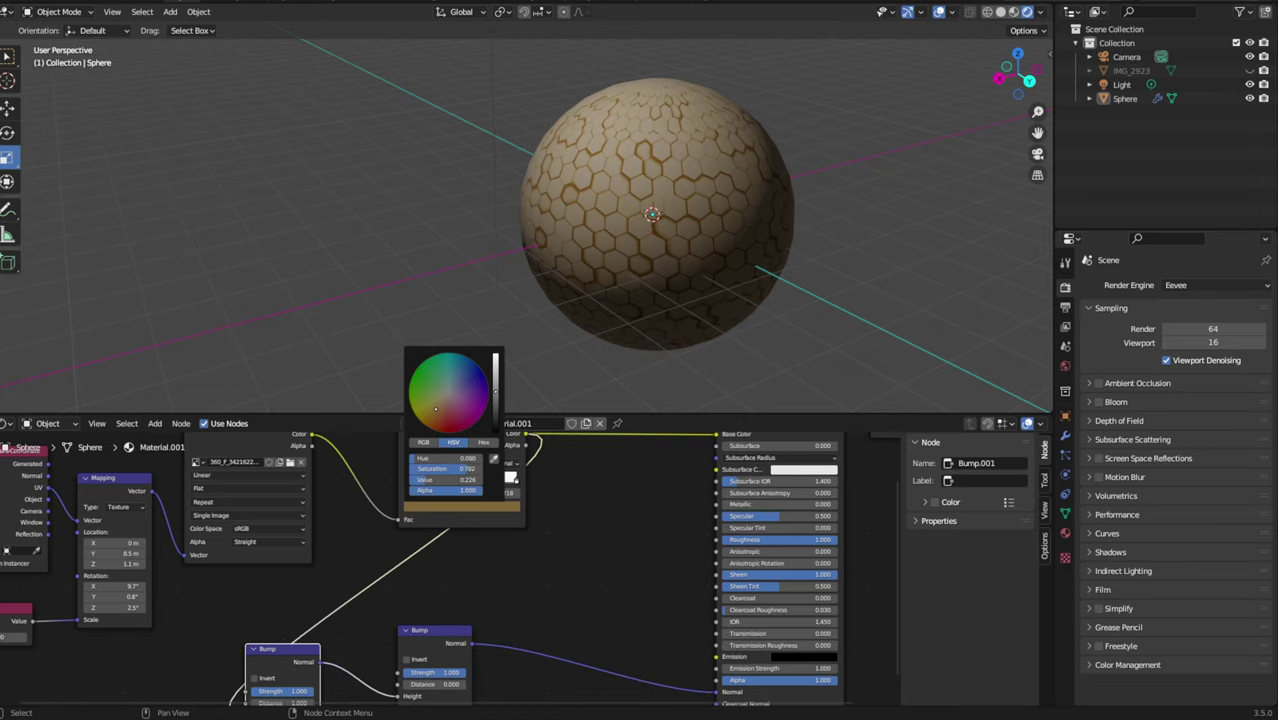
Change that ramp colour to a bright, saturated orange.
left_click(433, 508)
left_click_drag(440, 480, 485, 485)
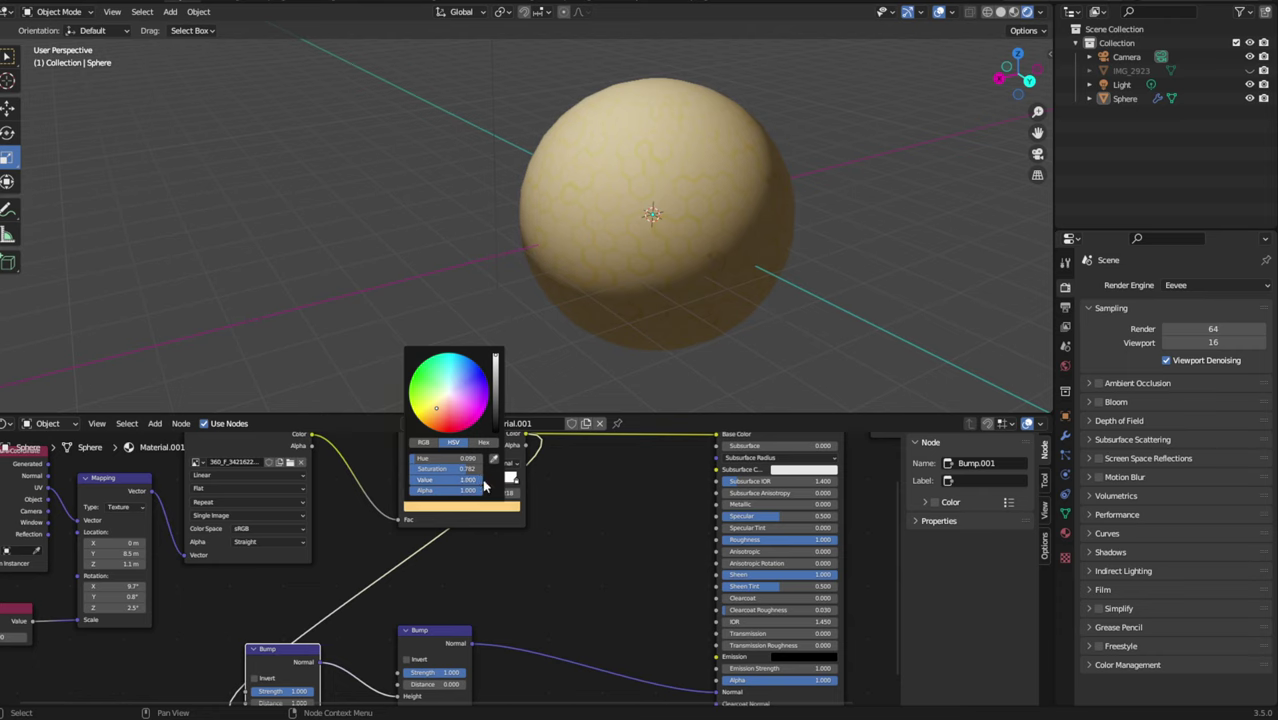
left_click_drag(436, 407, 433, 420)
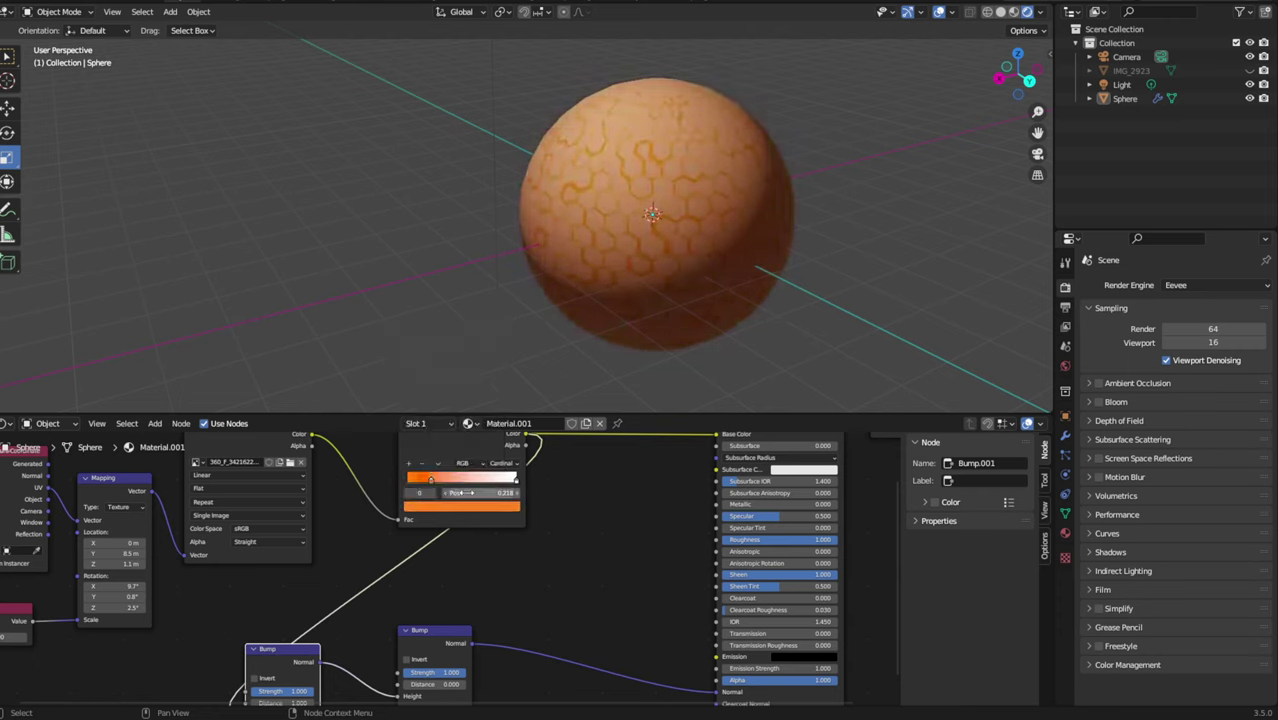
Slide the right colour stop toward the middle and make it yellow.
left_click_drag(516, 478, 467, 490)
left_click(470, 507)
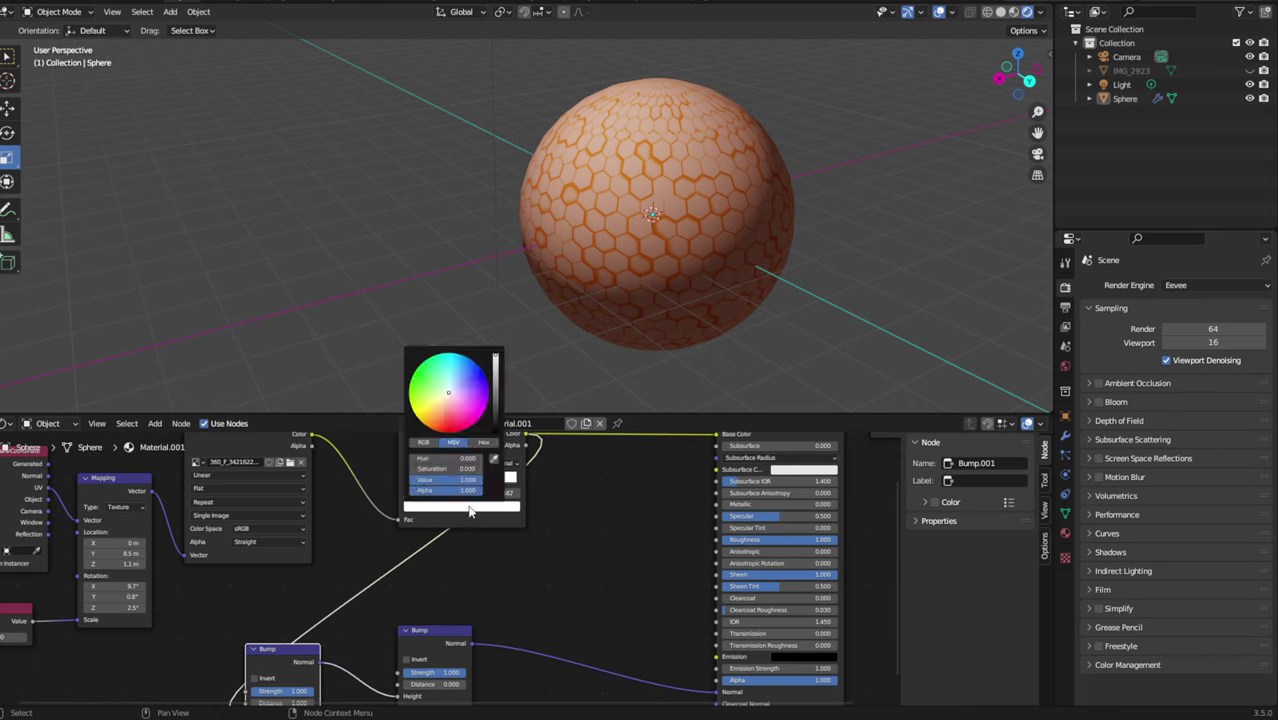
mouse_move(441, 419)
left_mouse_down()
mouse_move(421, 410)
mouse_move(440, 404)
left_mouse_up()
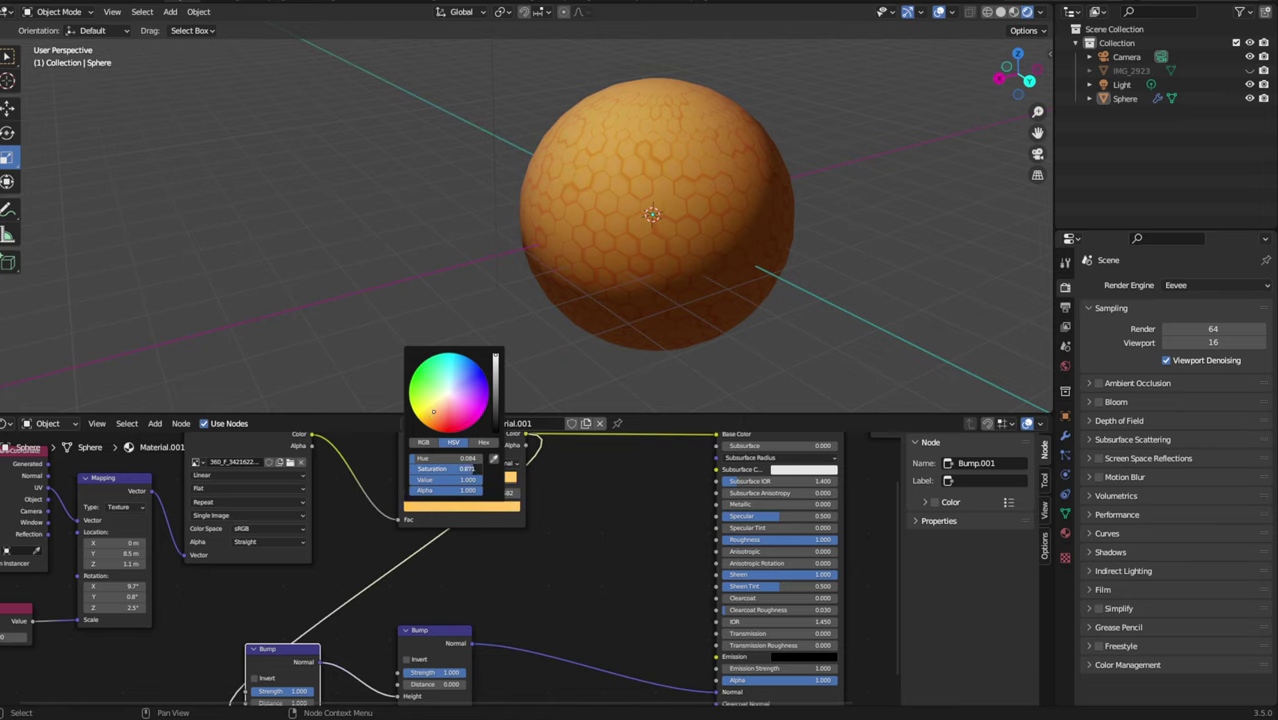
left_click(437, 514)
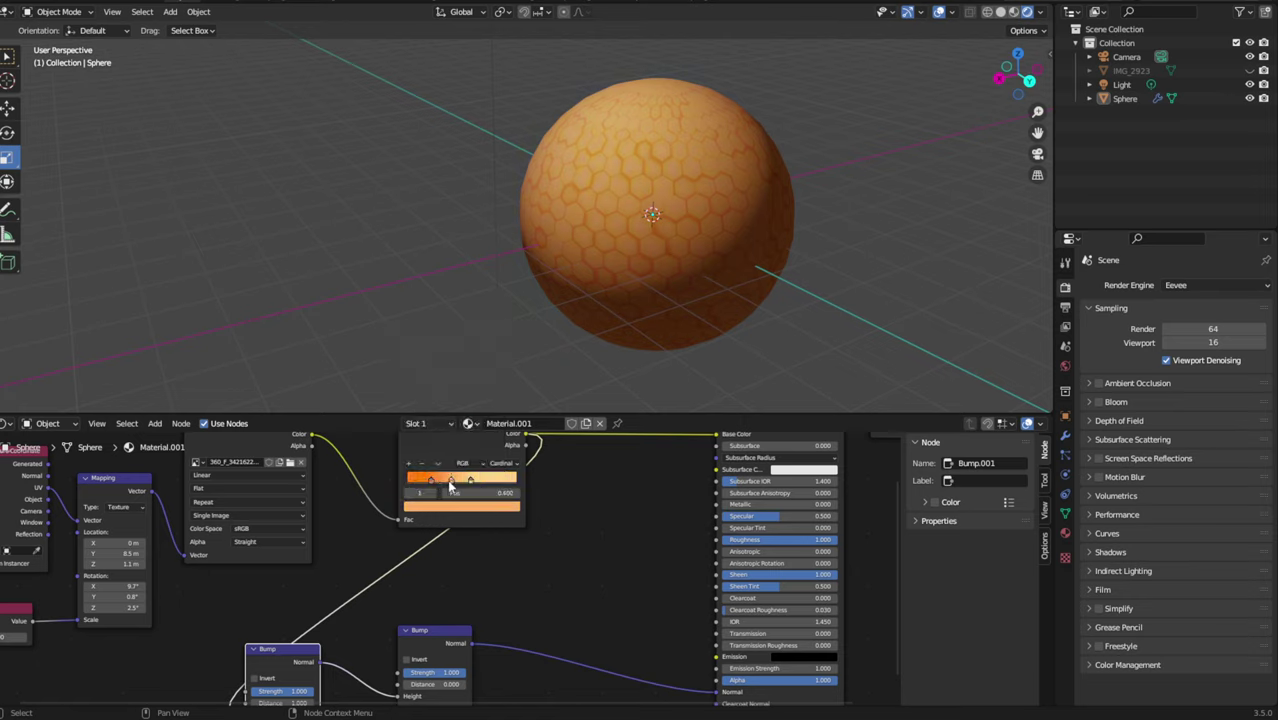
Move a stop near the ramp's left end and colour it dark brown.
left_click_drag(431, 479, 426, 486)
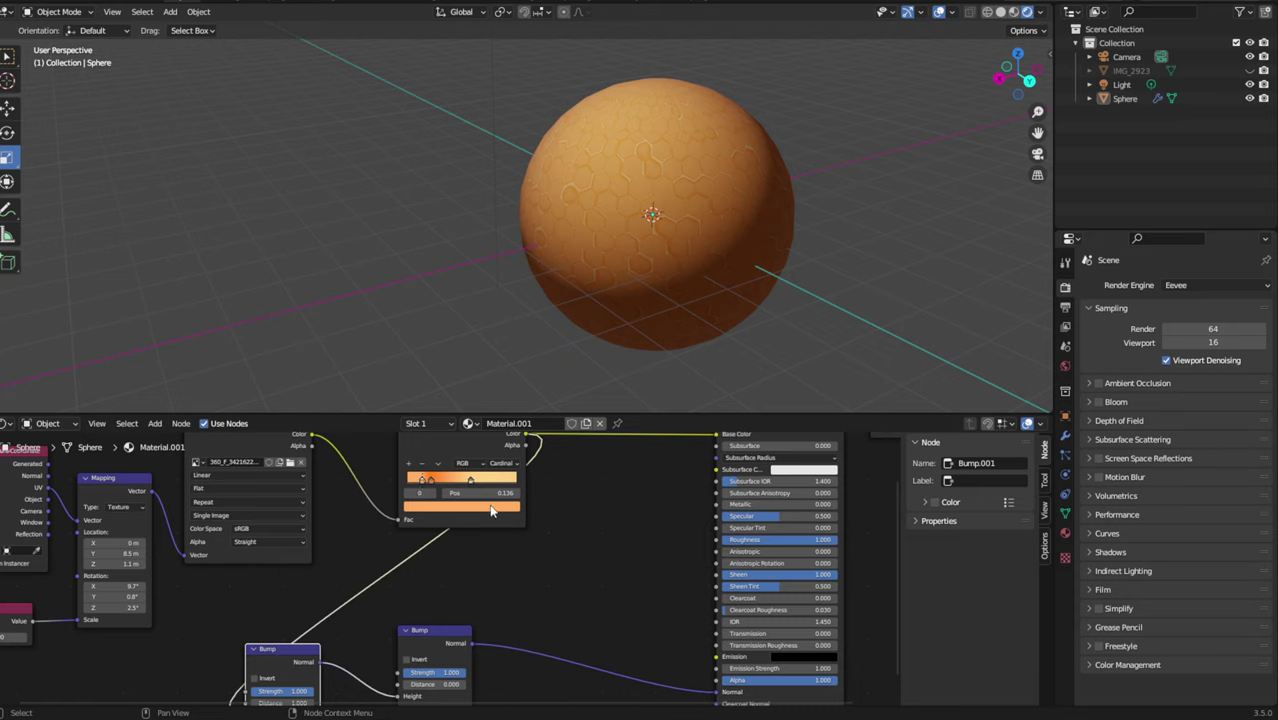
left_click(427, 481)
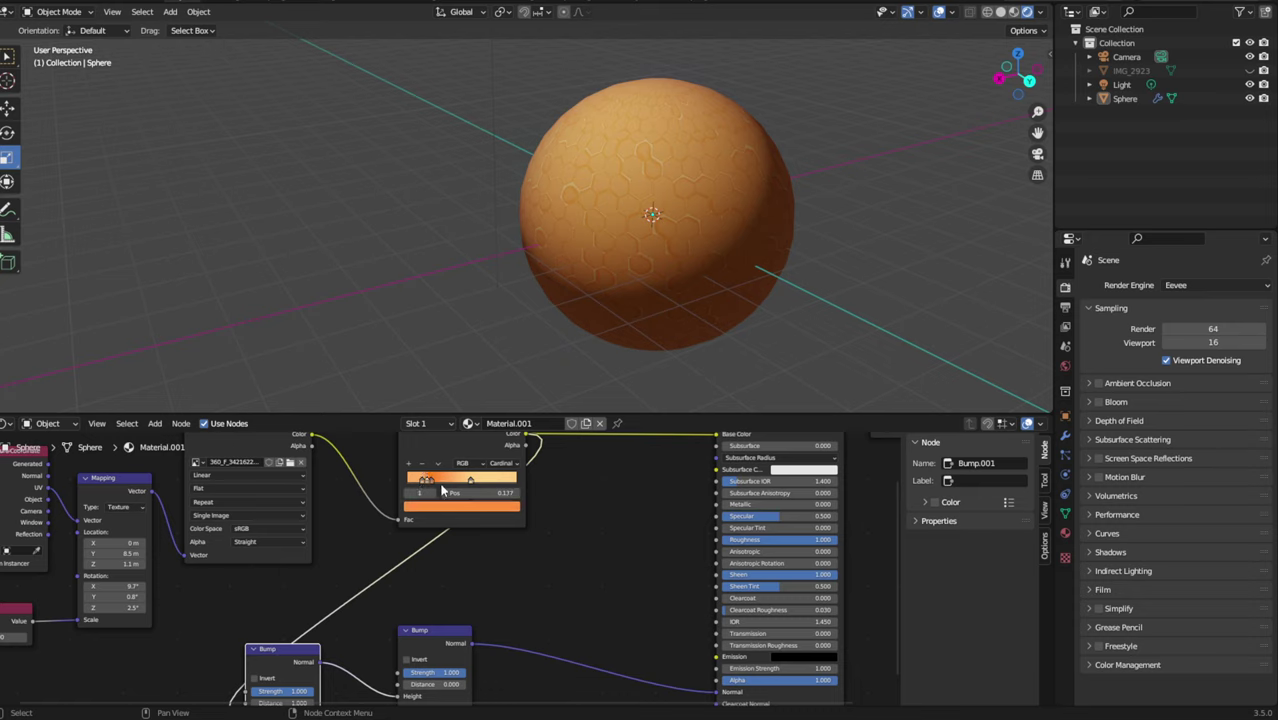
left_click_drag(421, 484, 411, 485)
left_click(428, 510)
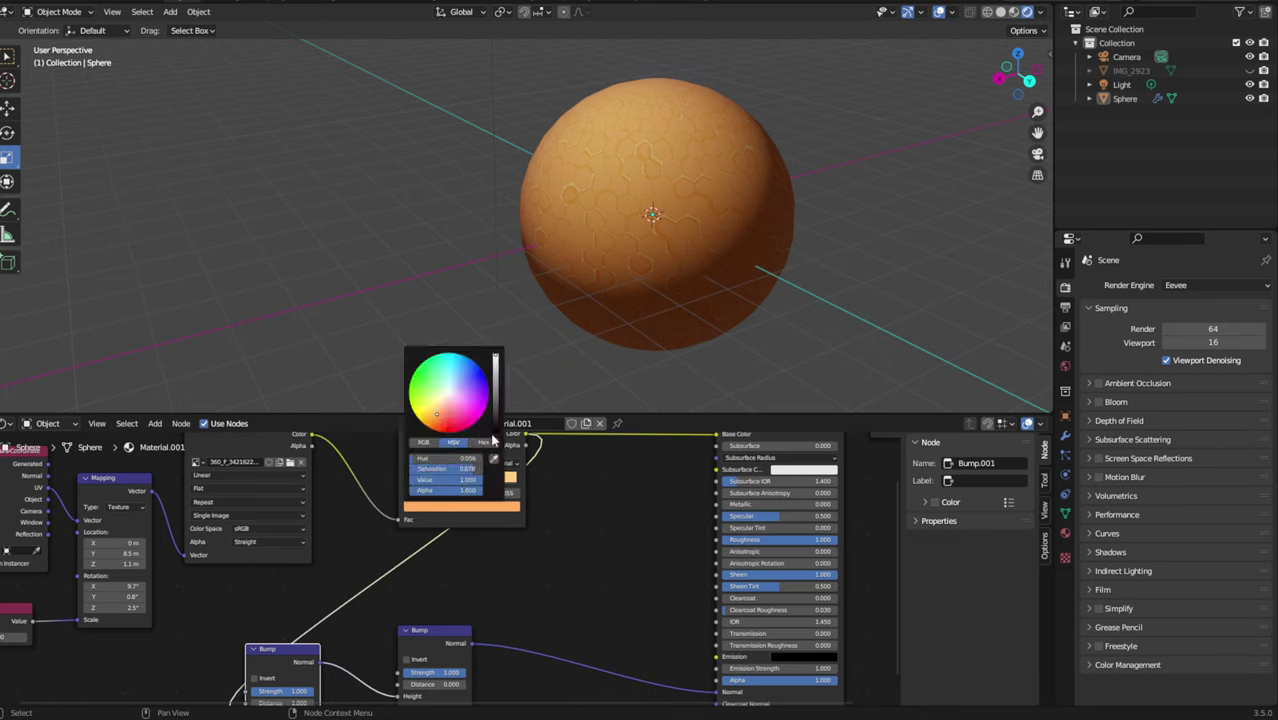
left_click_drag(496, 426, 496, 410)
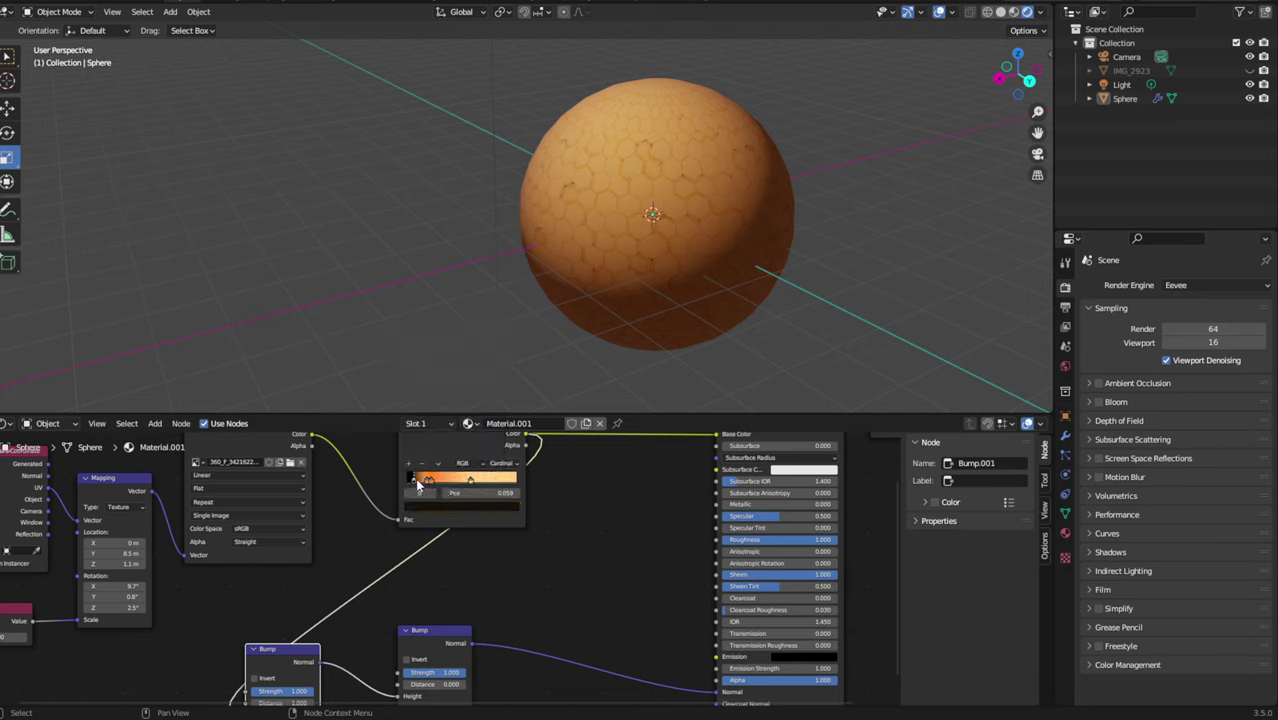
Slide the dark stop to about 0.377 and adjust the orange stop's brightness and saturation.
left_click_drag(418, 484, 461, 492)
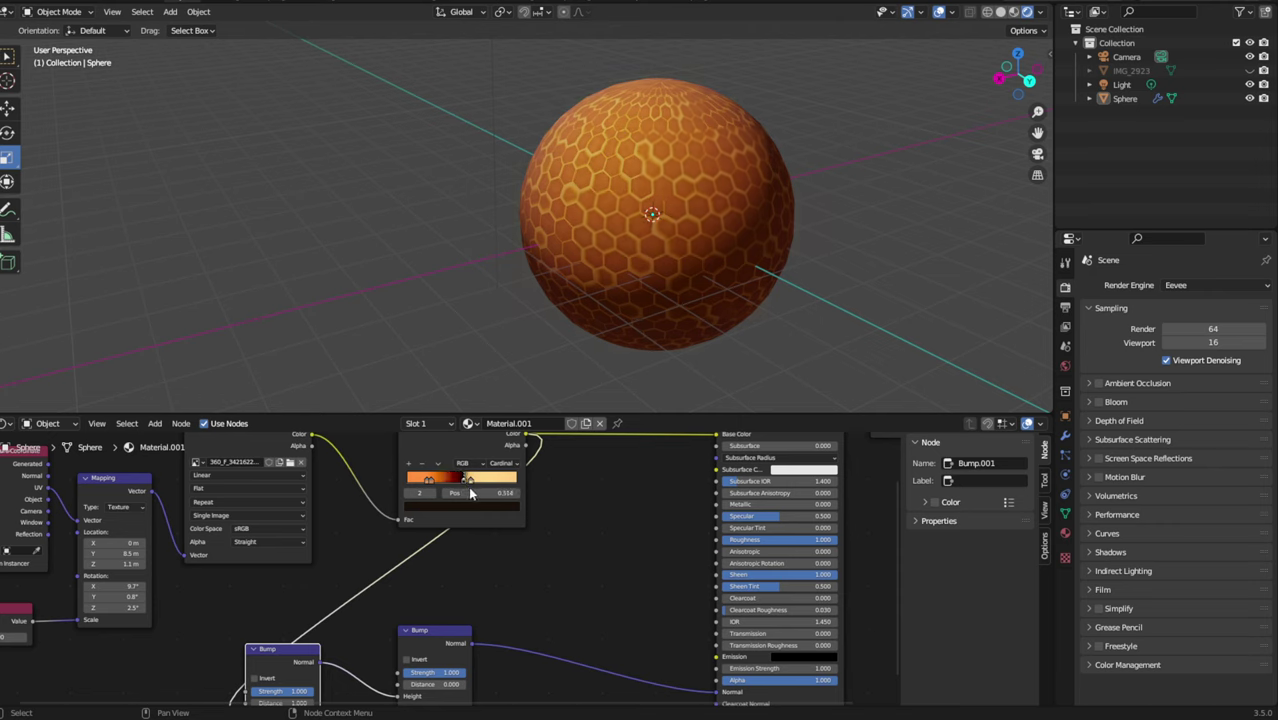
left_click(428, 481)
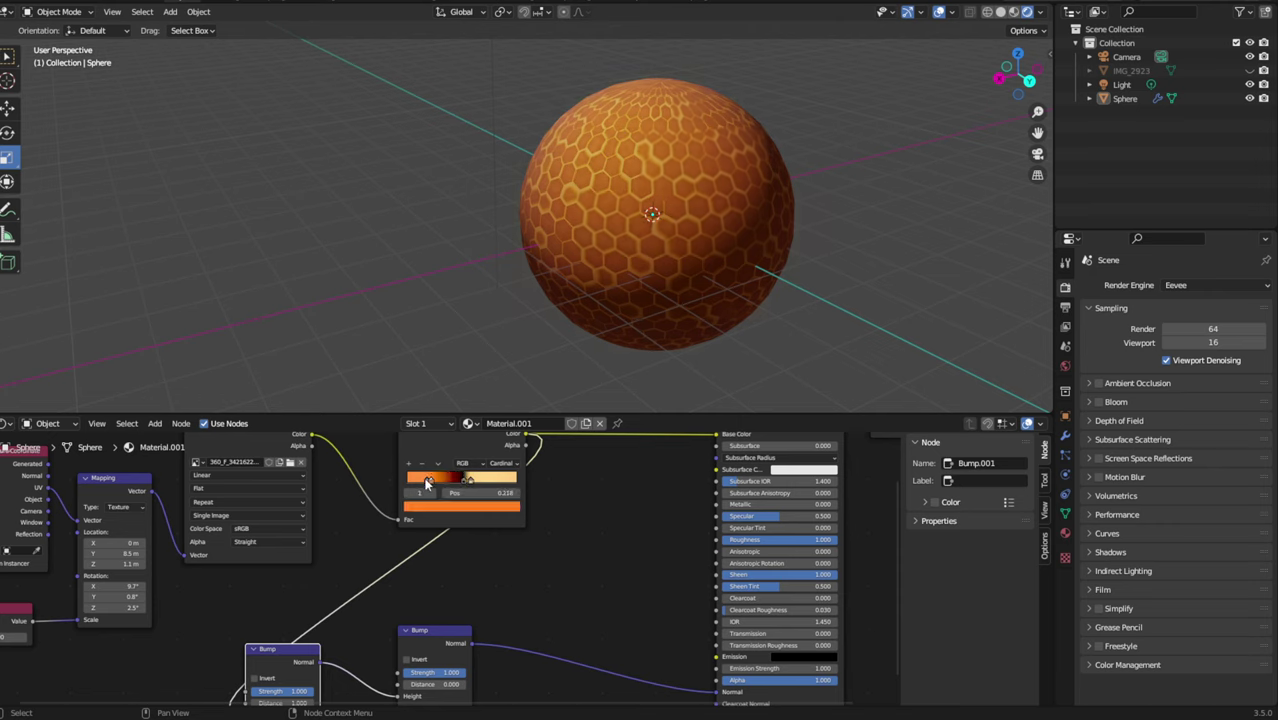
left_click(433, 511)
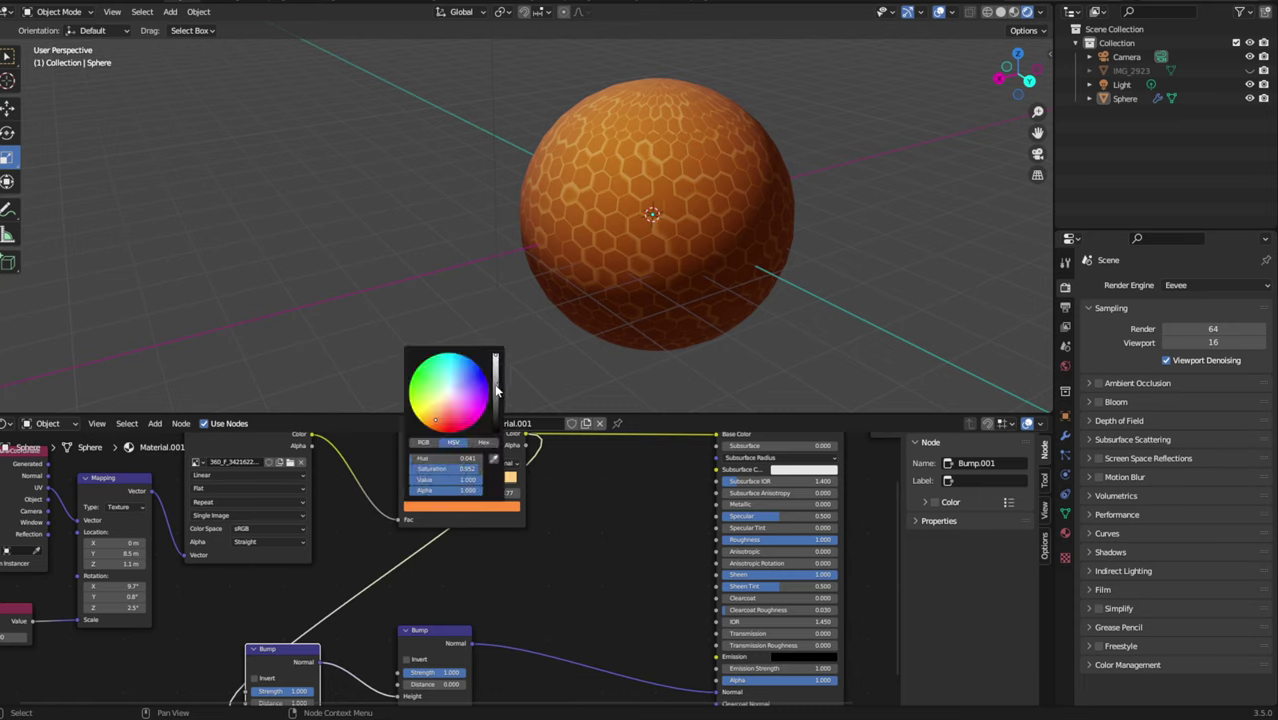
mouse_move(497, 392)
left_mouse_down()
mouse_move(495, 431)
mouse_move(497, 352)
left_mouse_up()
left_click(424, 508)
left_click(446, 398)
left_click_drag(446, 398, 432, 408)
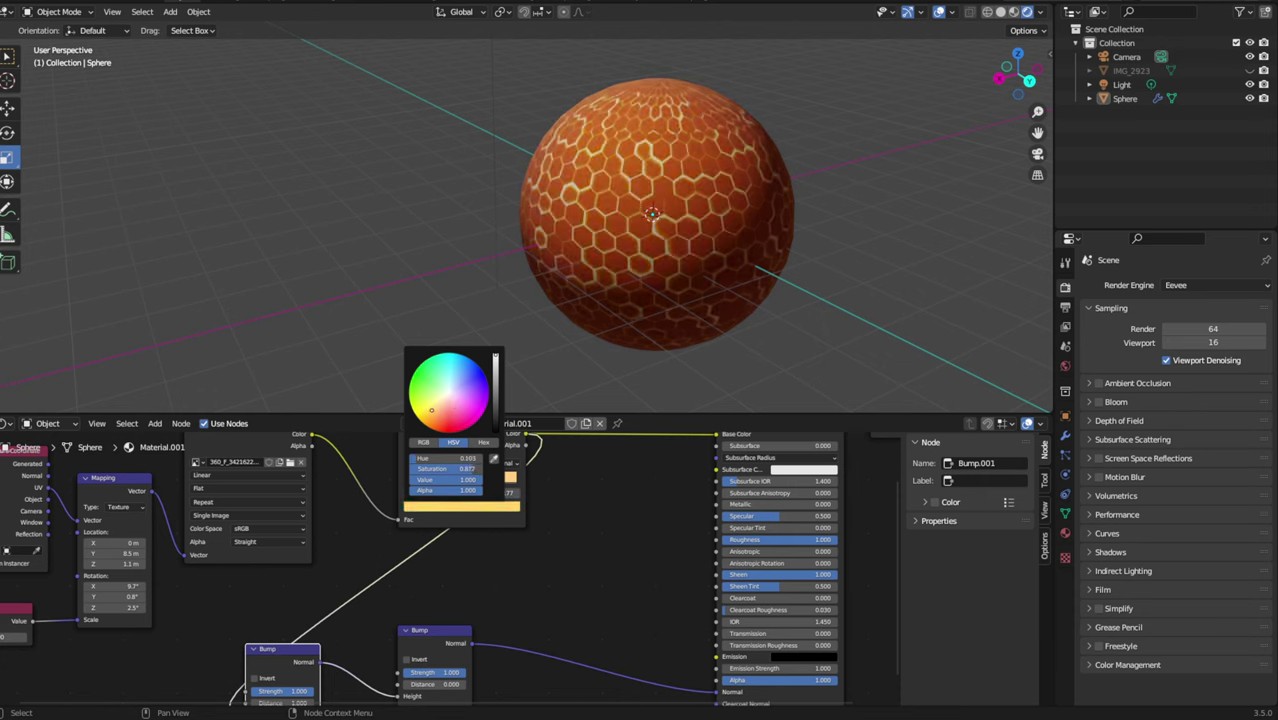
Move the next colour stop to position 0.283.
left_click(441, 484)
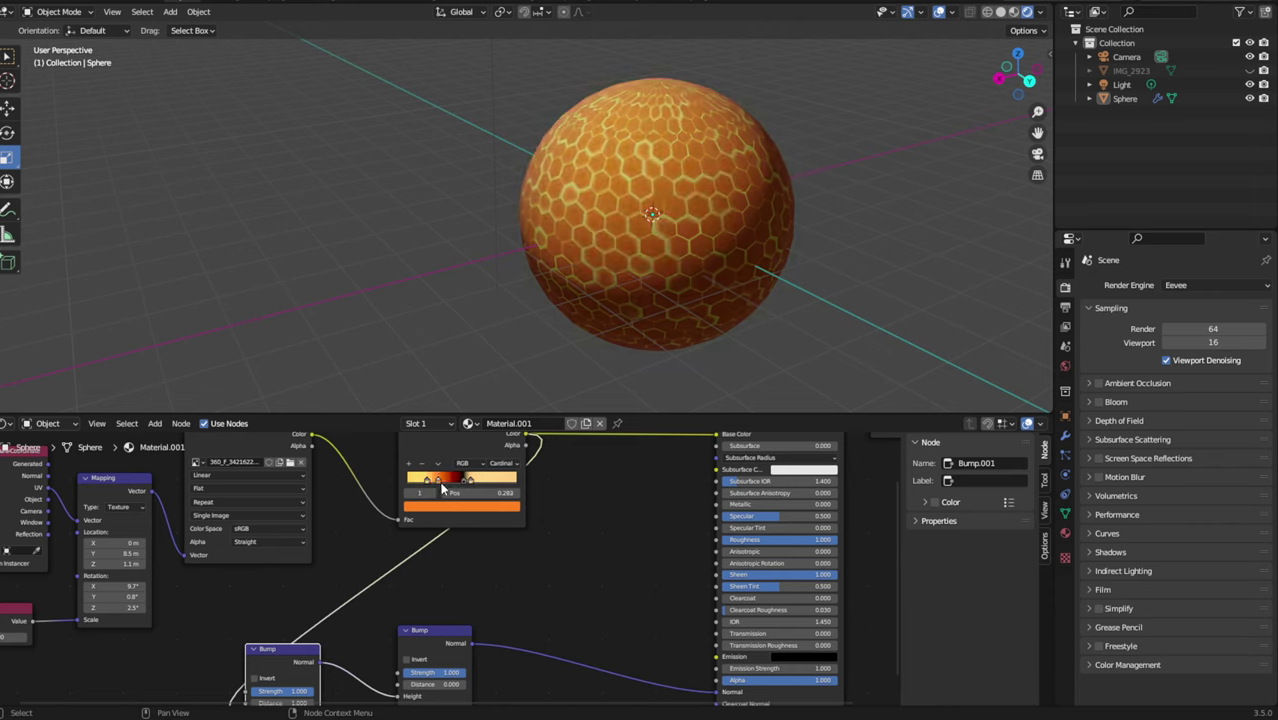
left_click_drag(443, 489, 452, 482)
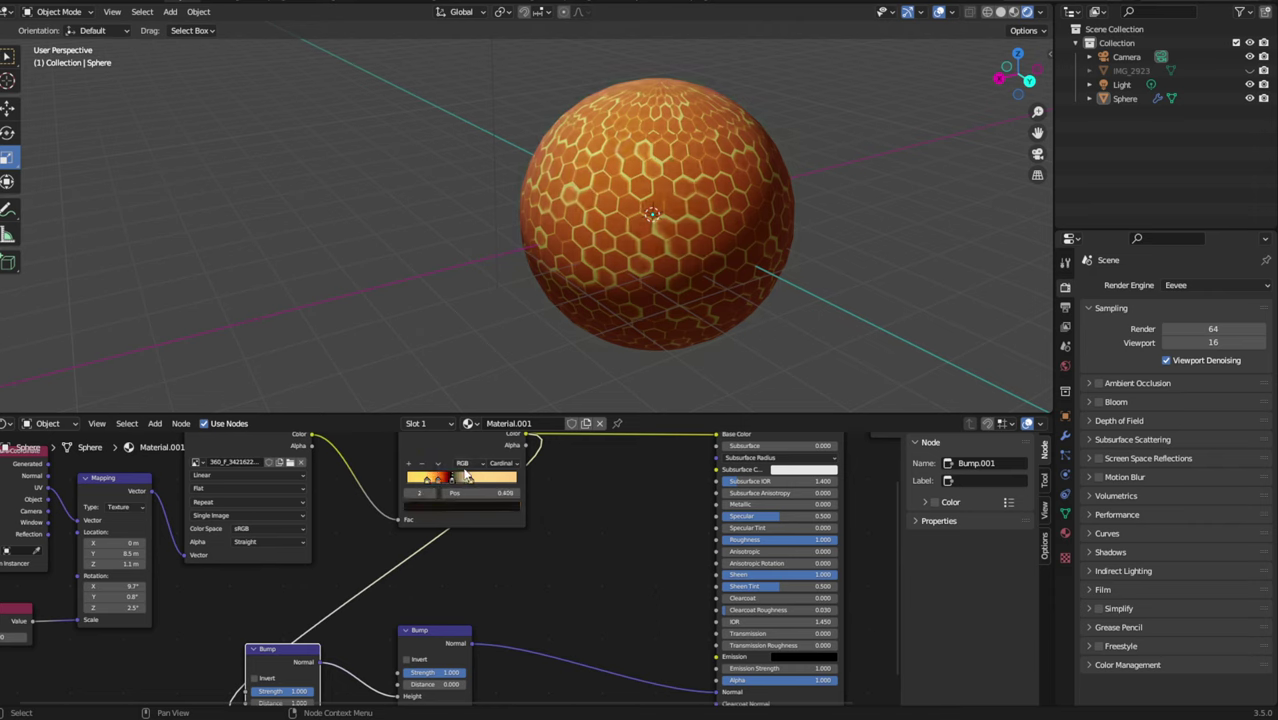
scroll(545, 495, "down", 2)
middle_click_drag(550, 512, 580, 532)
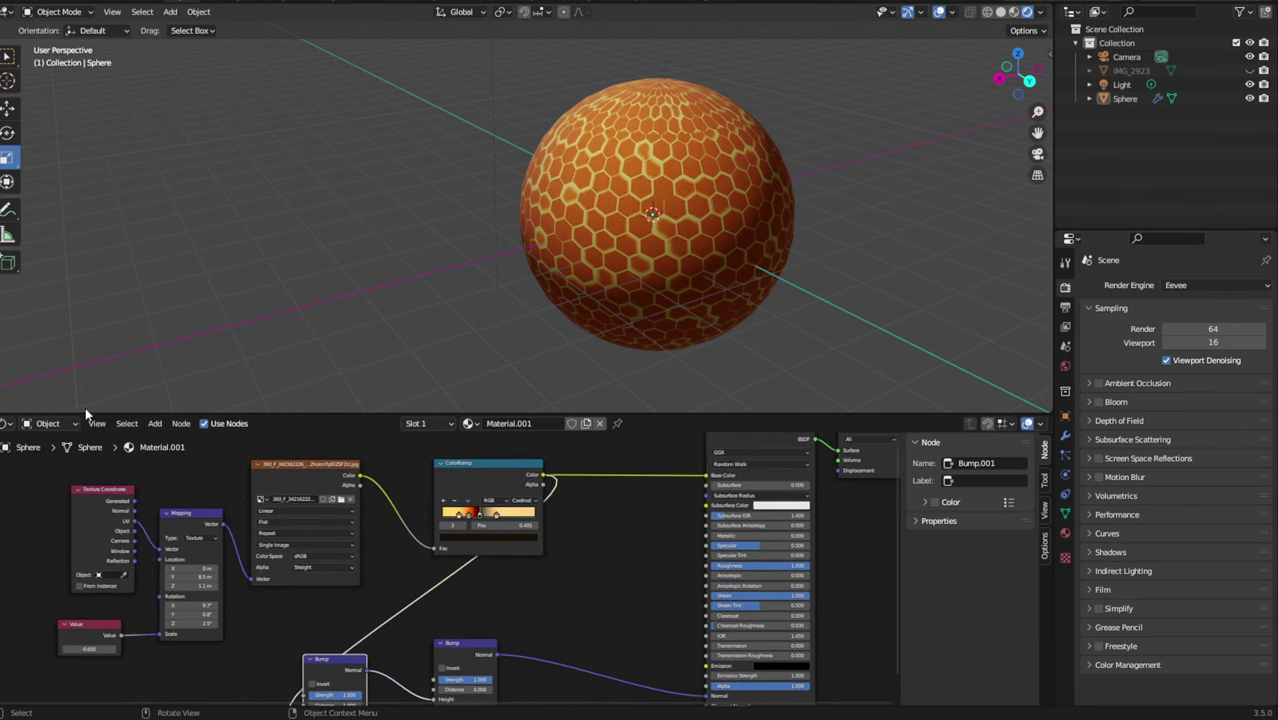
Add a Gradient Texture node via search and drop it onto the Base Color link.
left_click(155, 423)
left_click(173, 440)
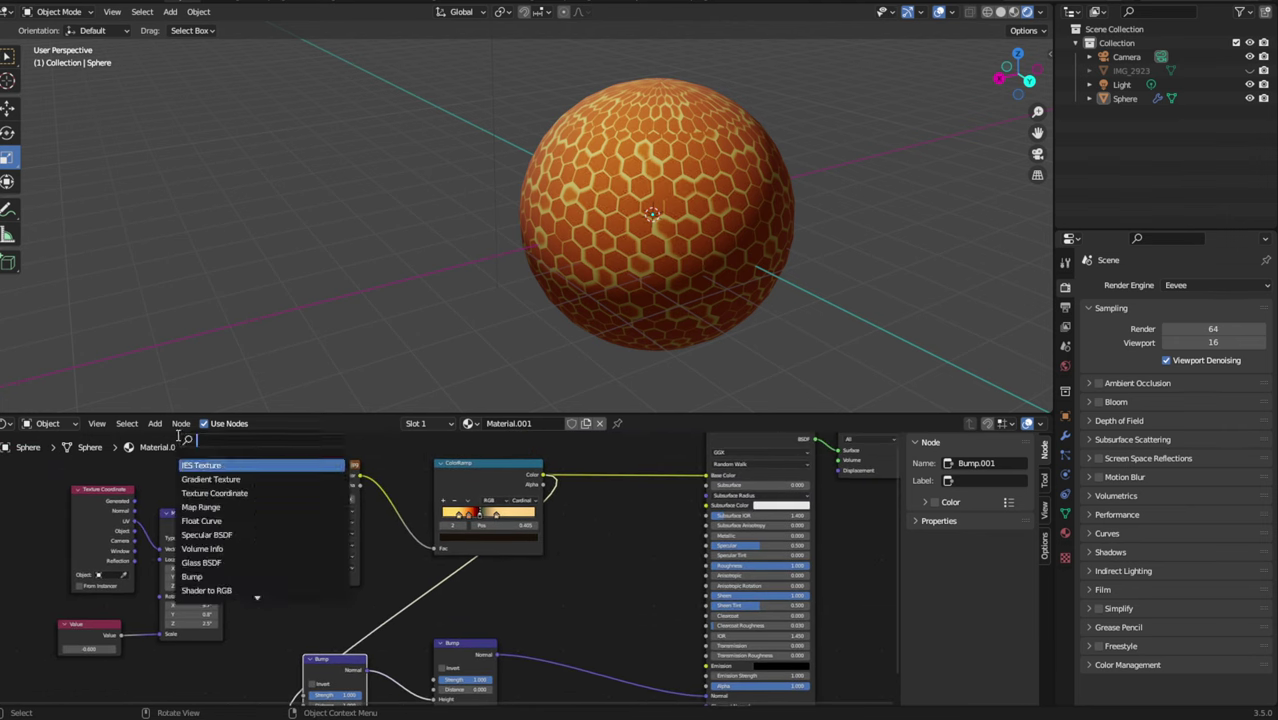
type("gra")
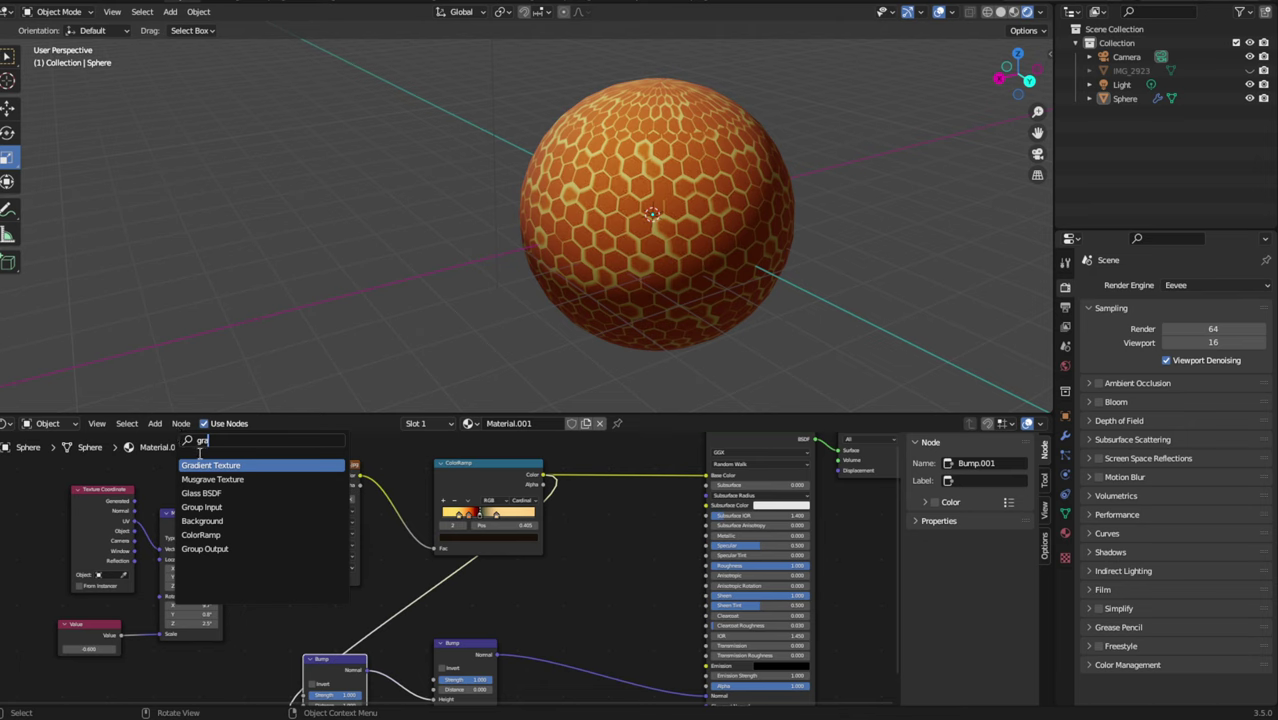
key("Return")
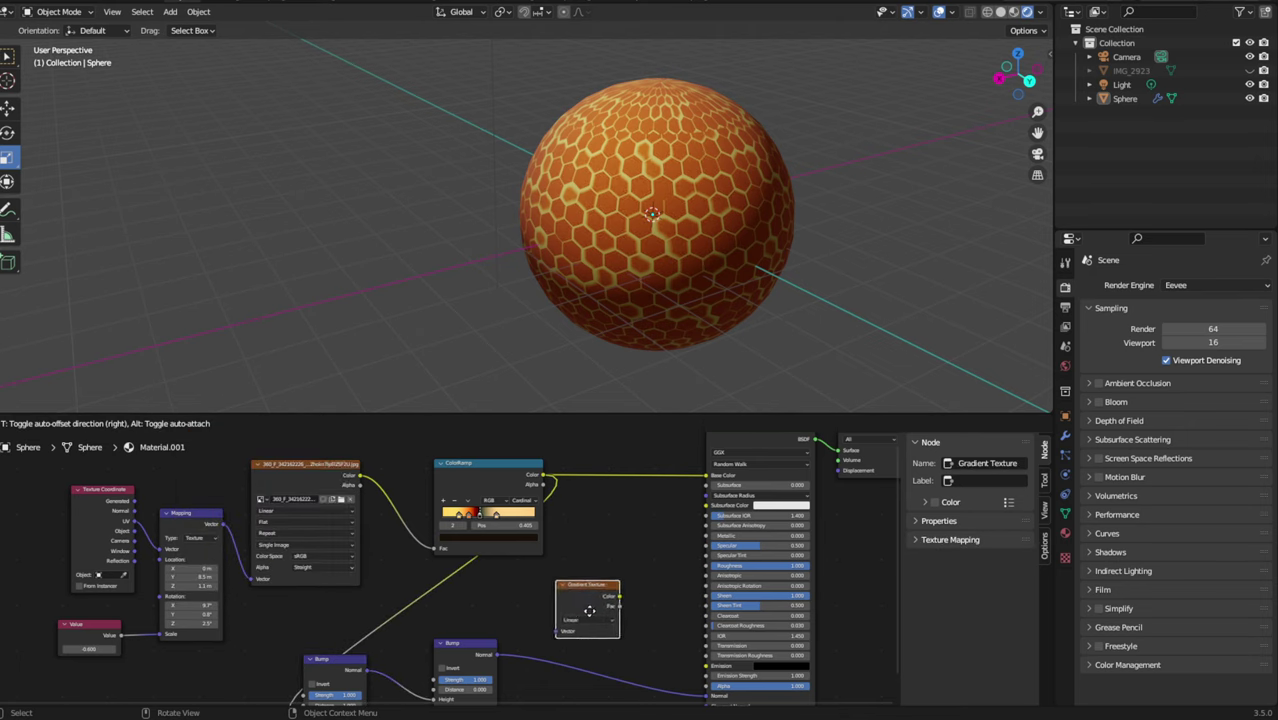
left_click(620, 482)
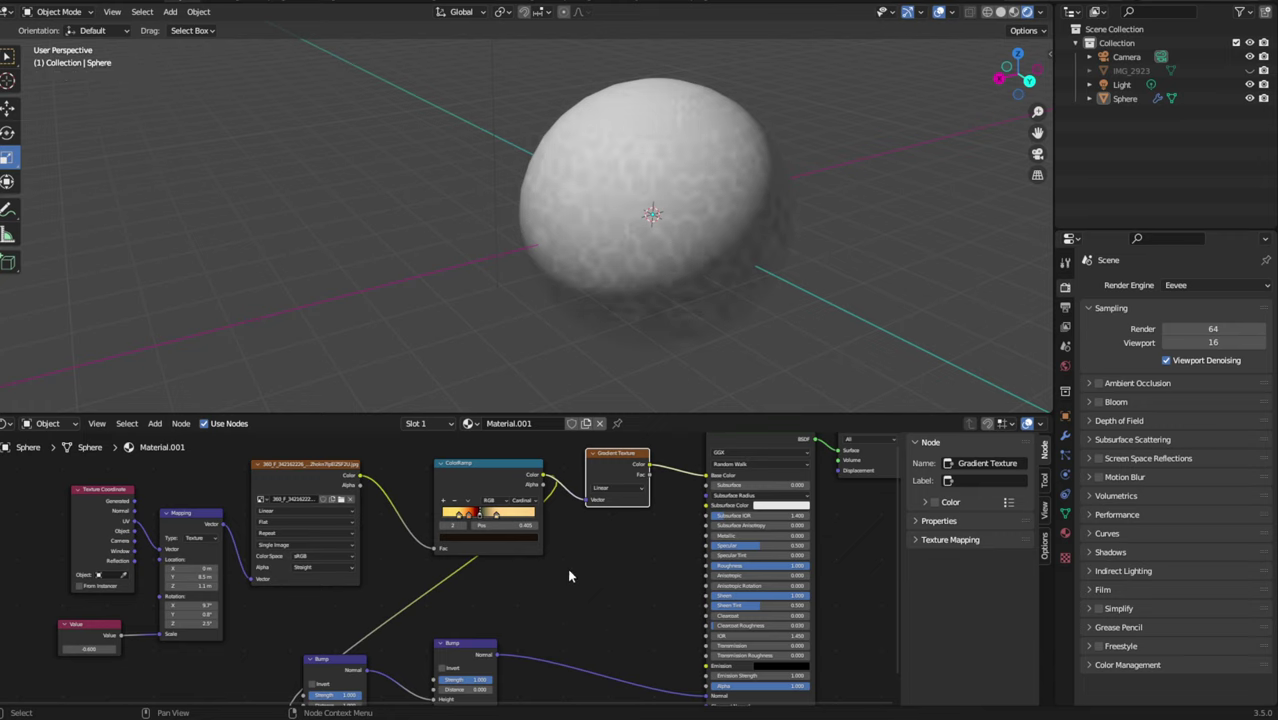
Pull the Gradient Texture out of the link and leave it unconnected below the ColorRamp.
left_click_drag(627, 476, 590, 549)
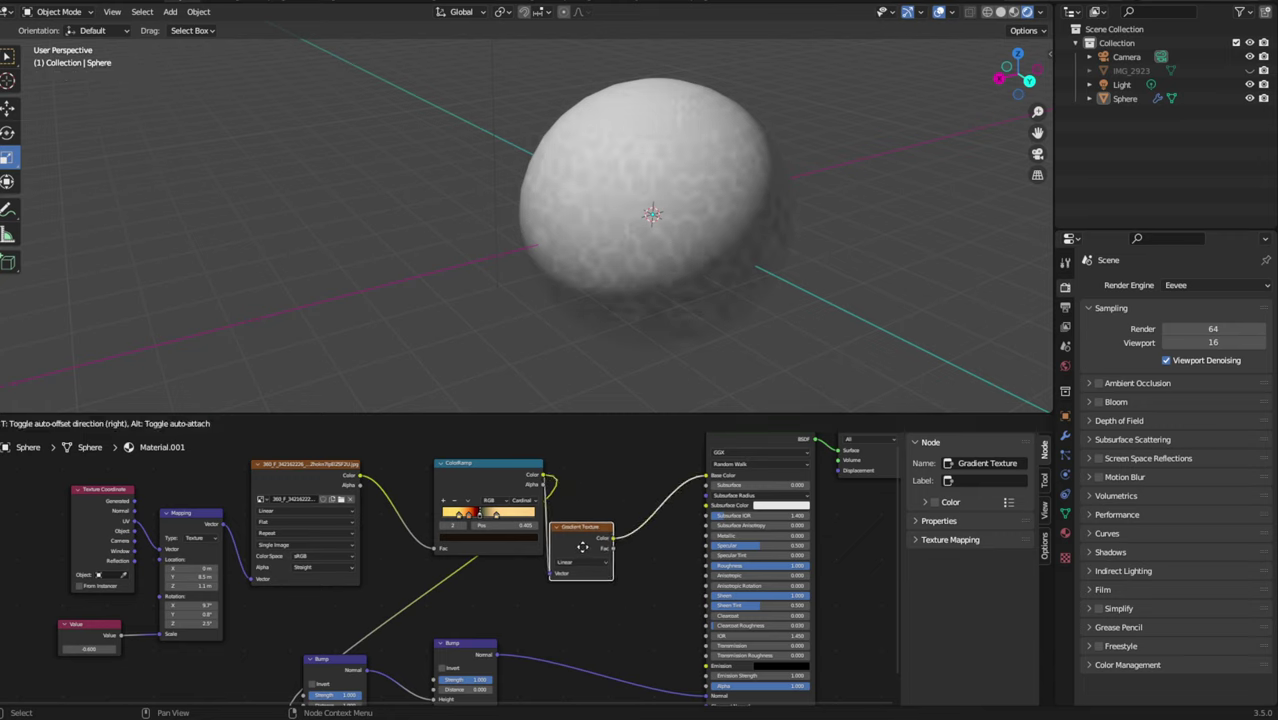
left_click_drag(543, 475, 706, 475)
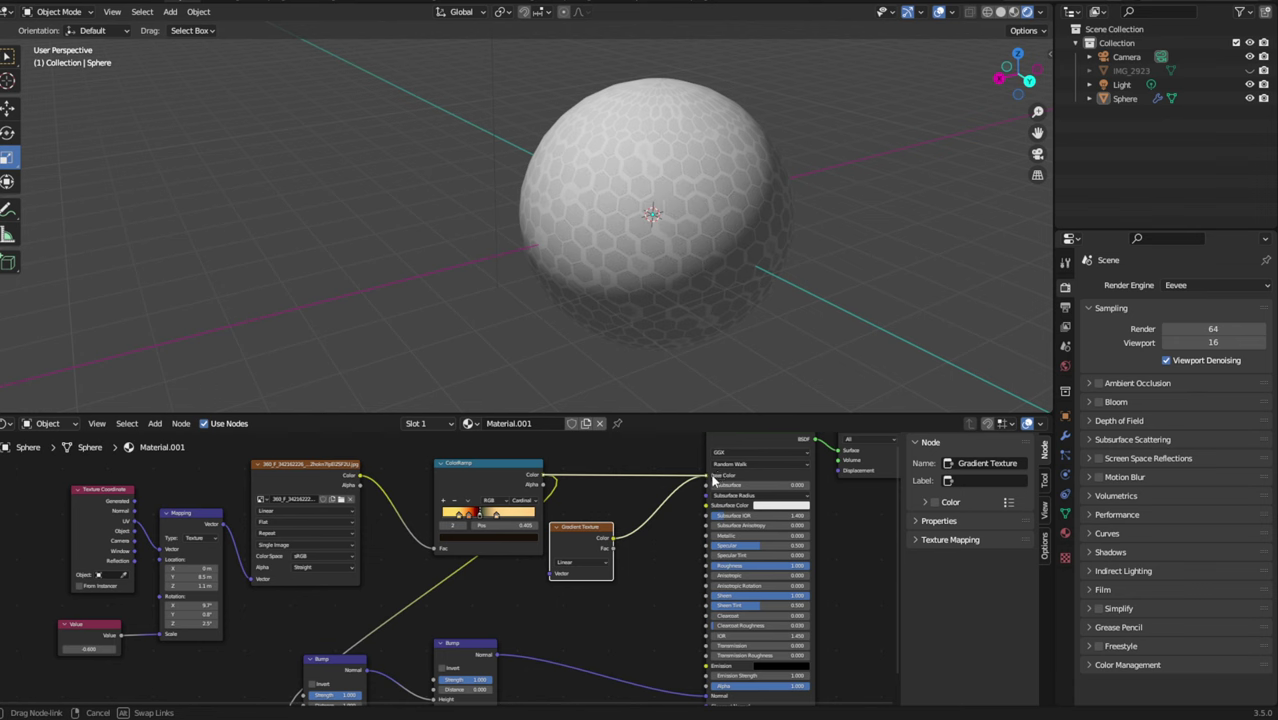
mouse_move(587, 539)
left_mouse_down()
mouse_move(419, 572)
mouse_move(578, 584)
left_mouse_up()
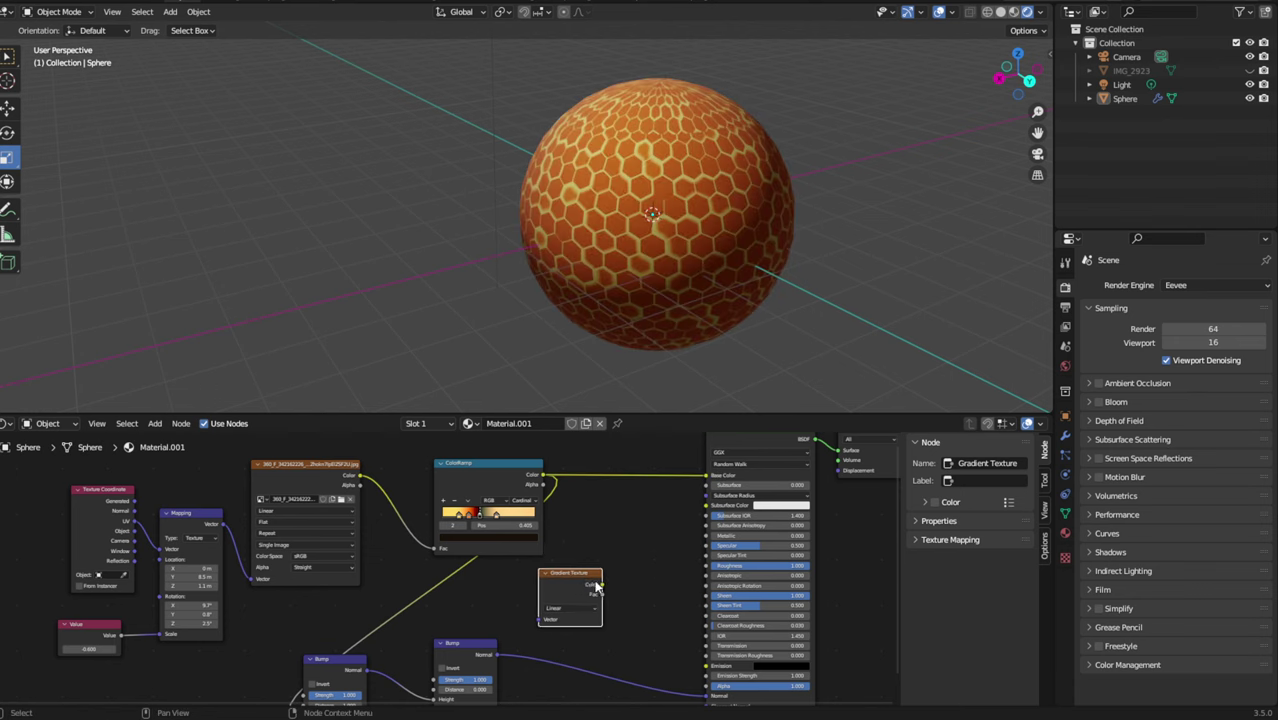
left_click_drag(543, 475, 580, 474)
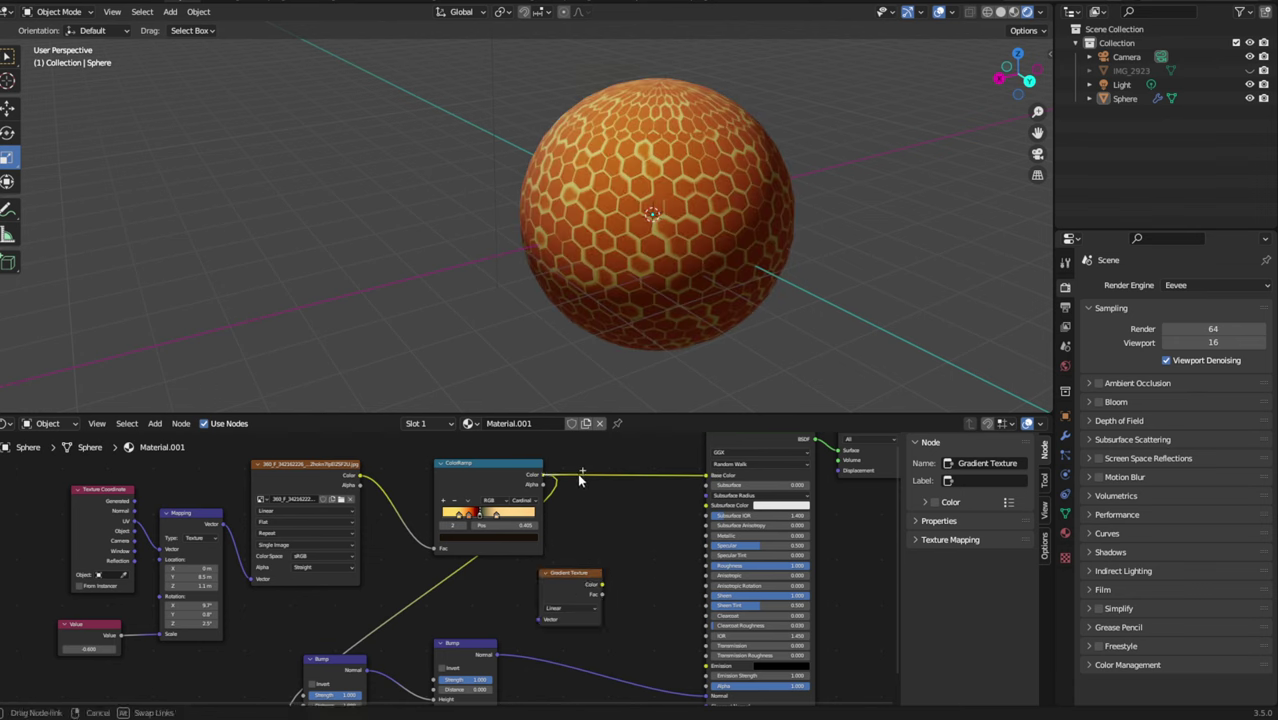
Insert a Mix node between the ColorRamp and the Principled BSDF Base Color.
type("mix")
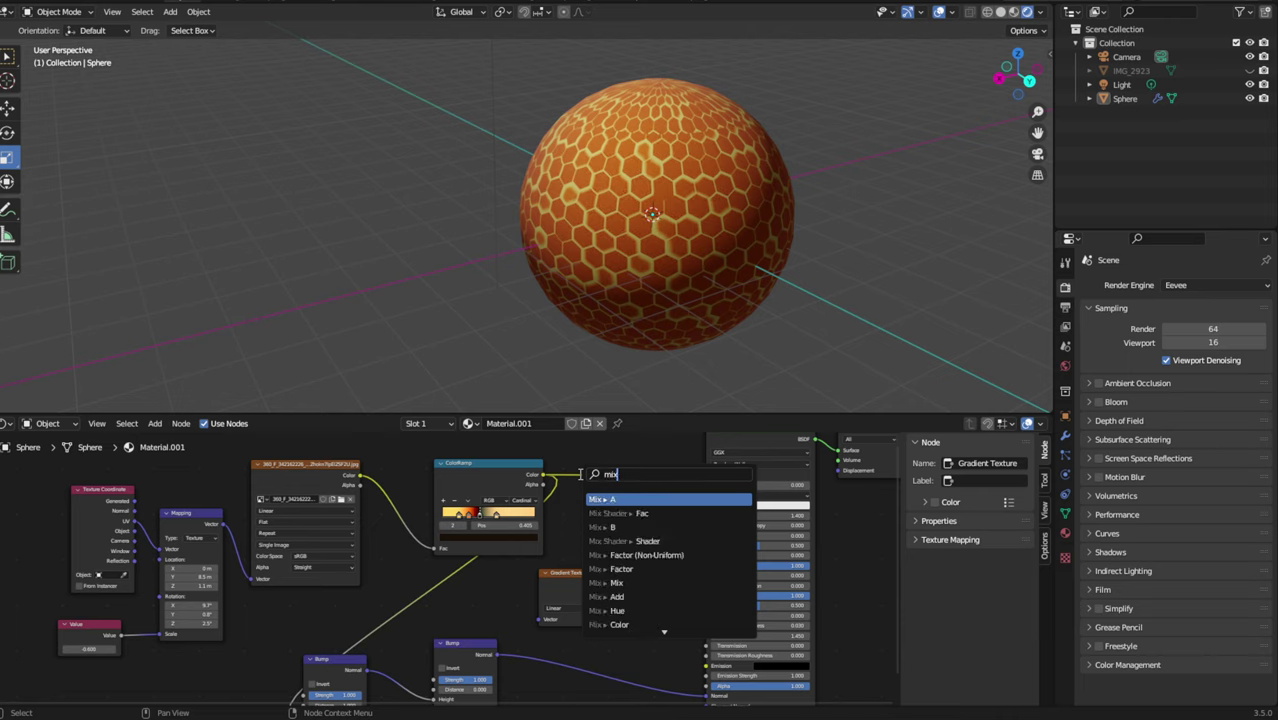
key("Return")
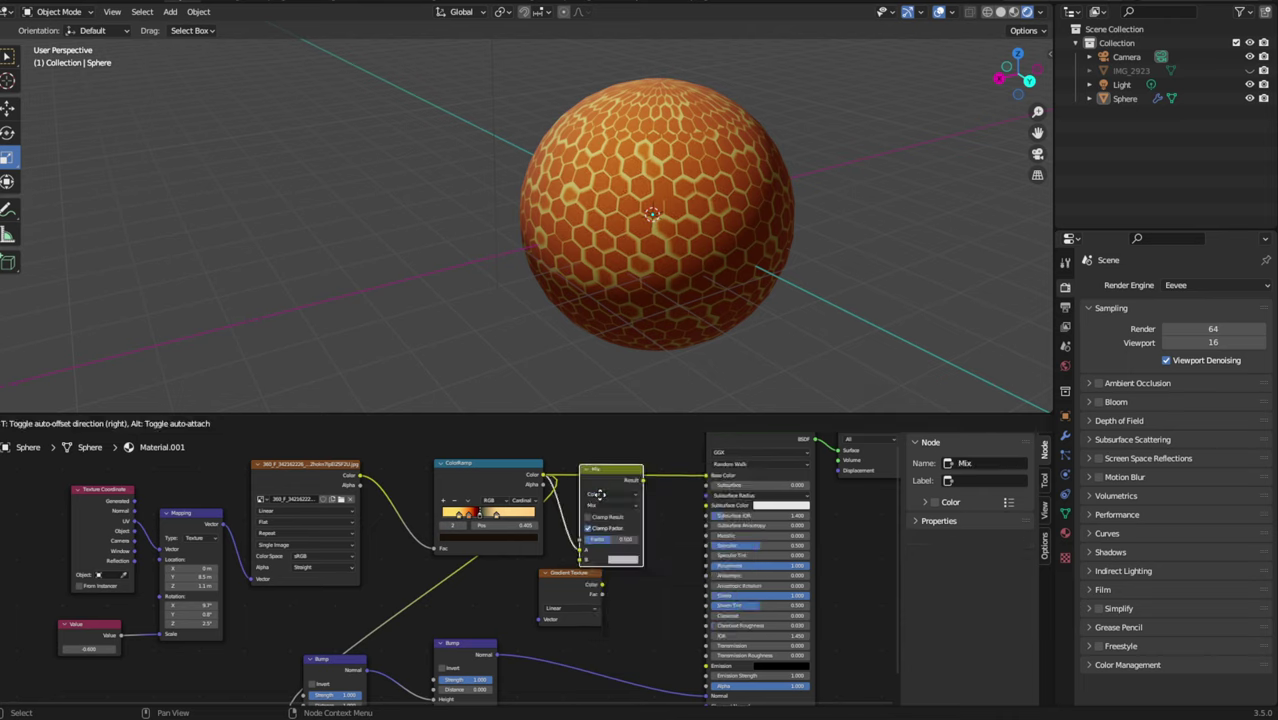
left_click(614, 496)
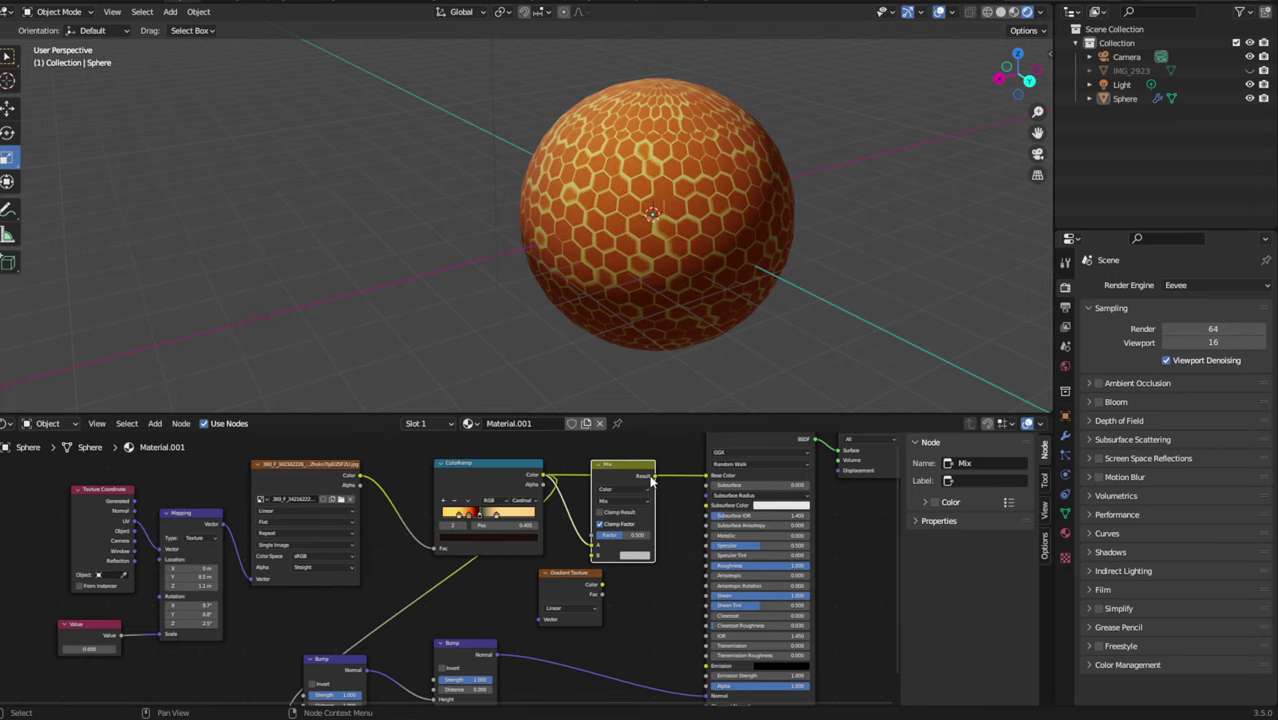
left_click_drag(651, 476, 706, 476)
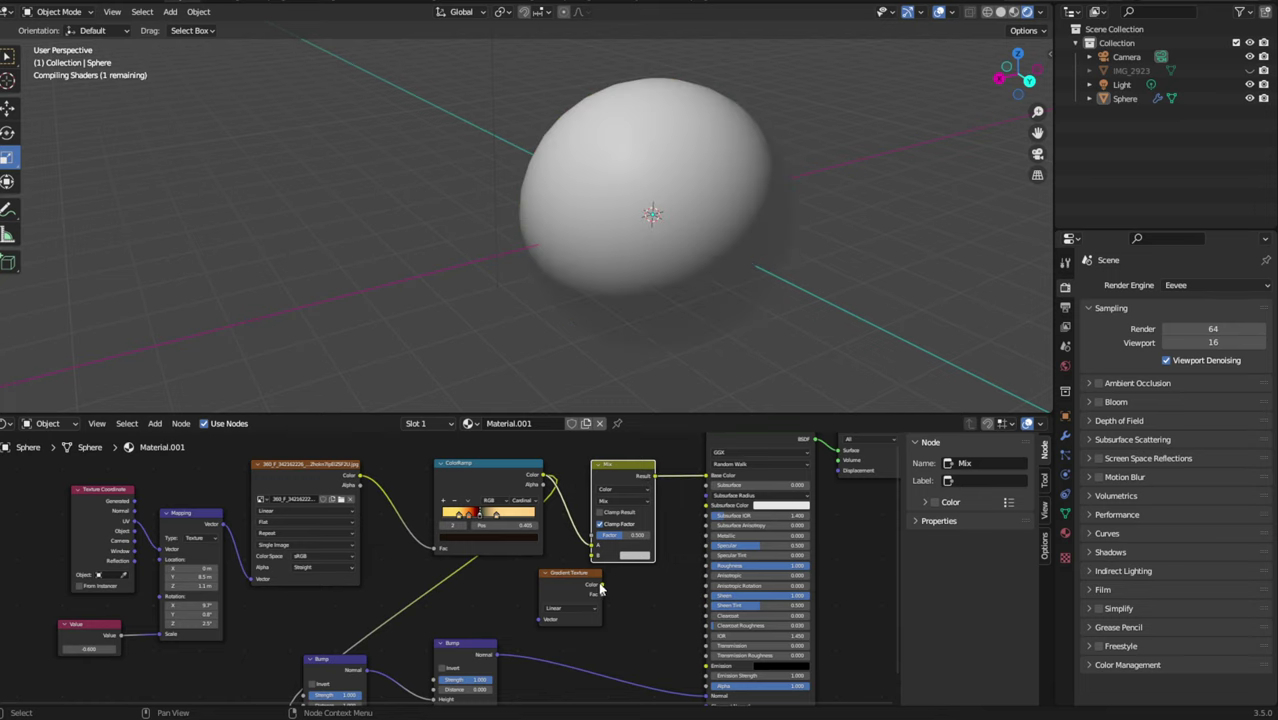
left_click_drag(600, 588, 594, 558)
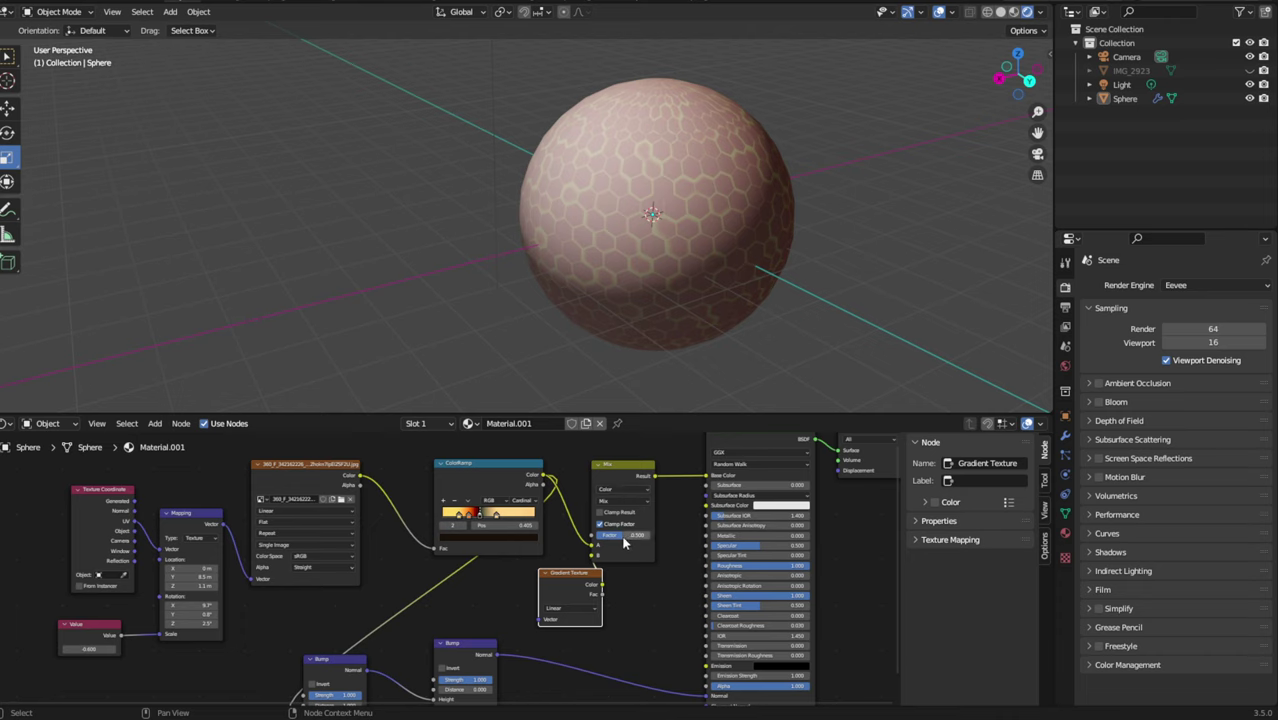
Feed the ColorRamp Color into the Gradient Texture's Vector input, keeping the Mix Factor at 0.000.
left_click_drag(630, 535, 595, 535)
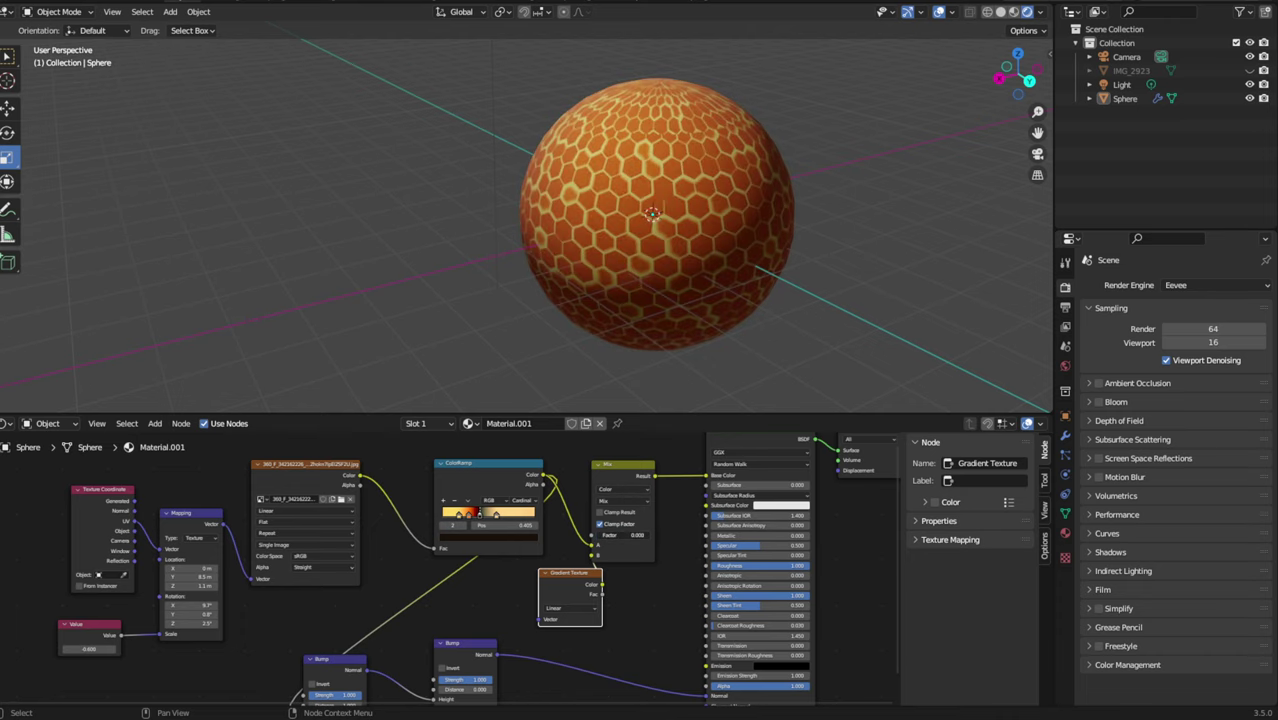
left_click(606, 501)
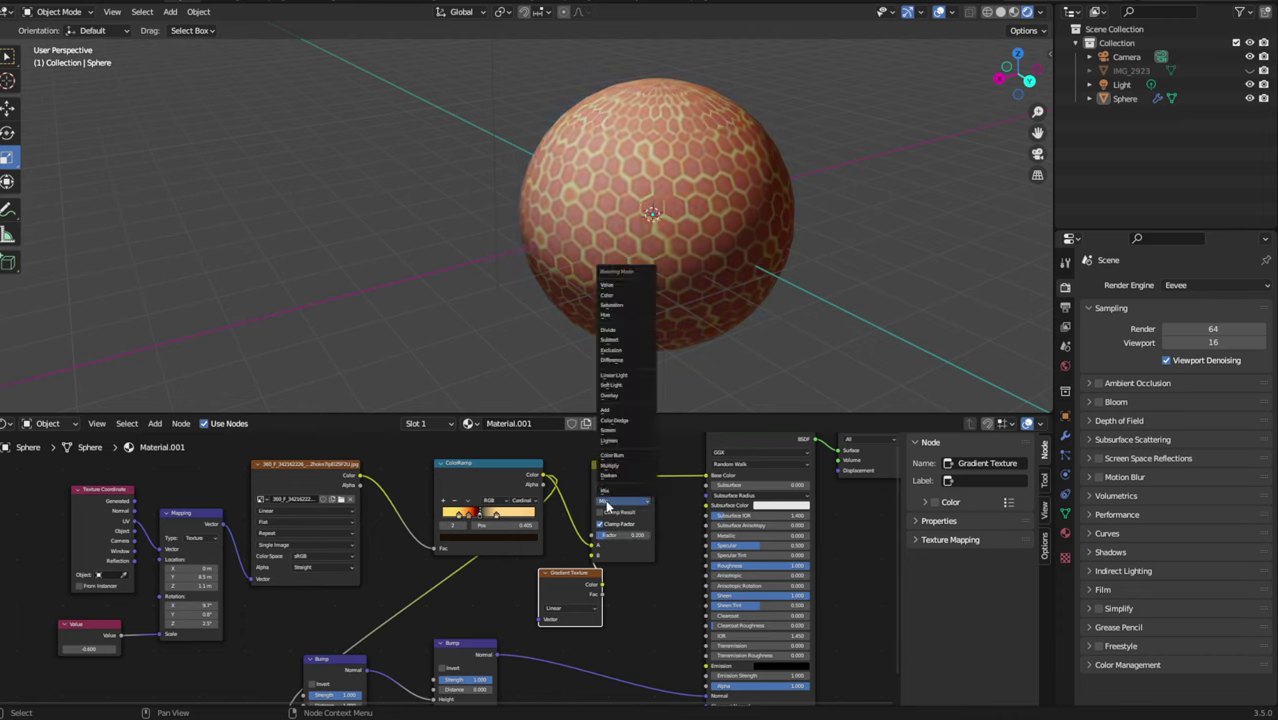
left_click(570, 608)
left_click(363, 502)
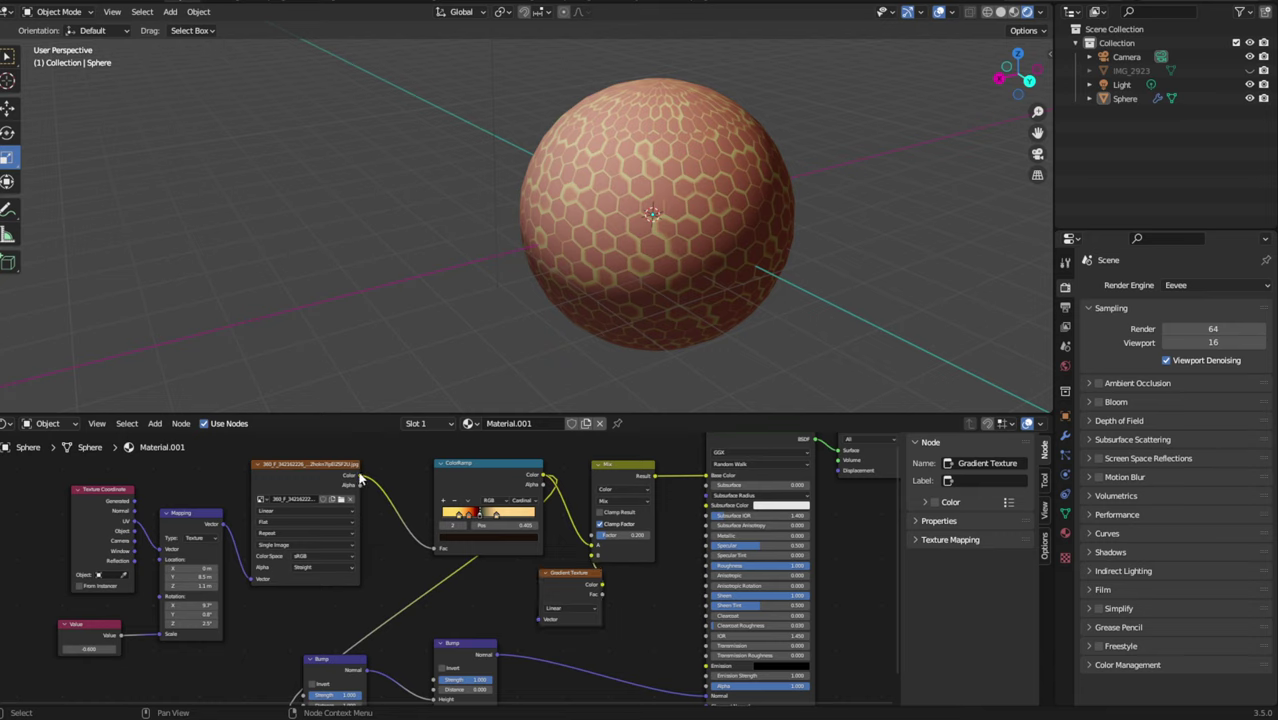
left_click_drag(546, 480, 542, 621)
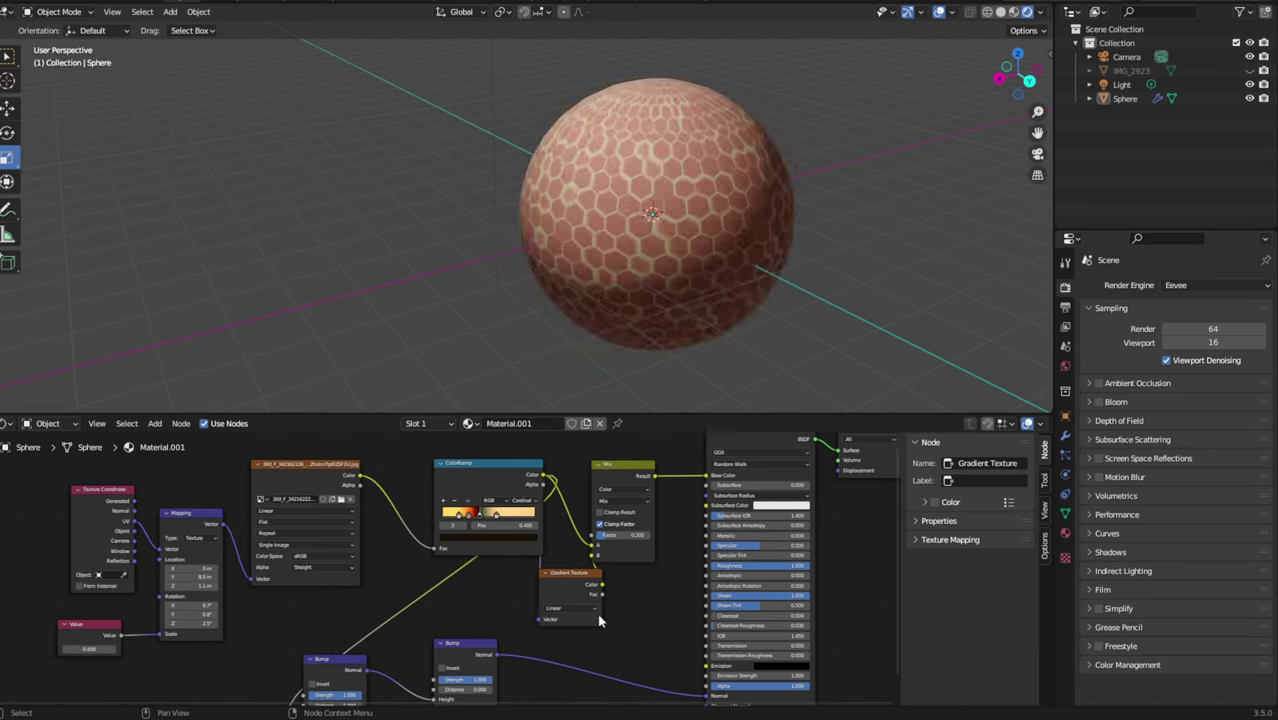
left_click_drag(625, 535, 600, 535)
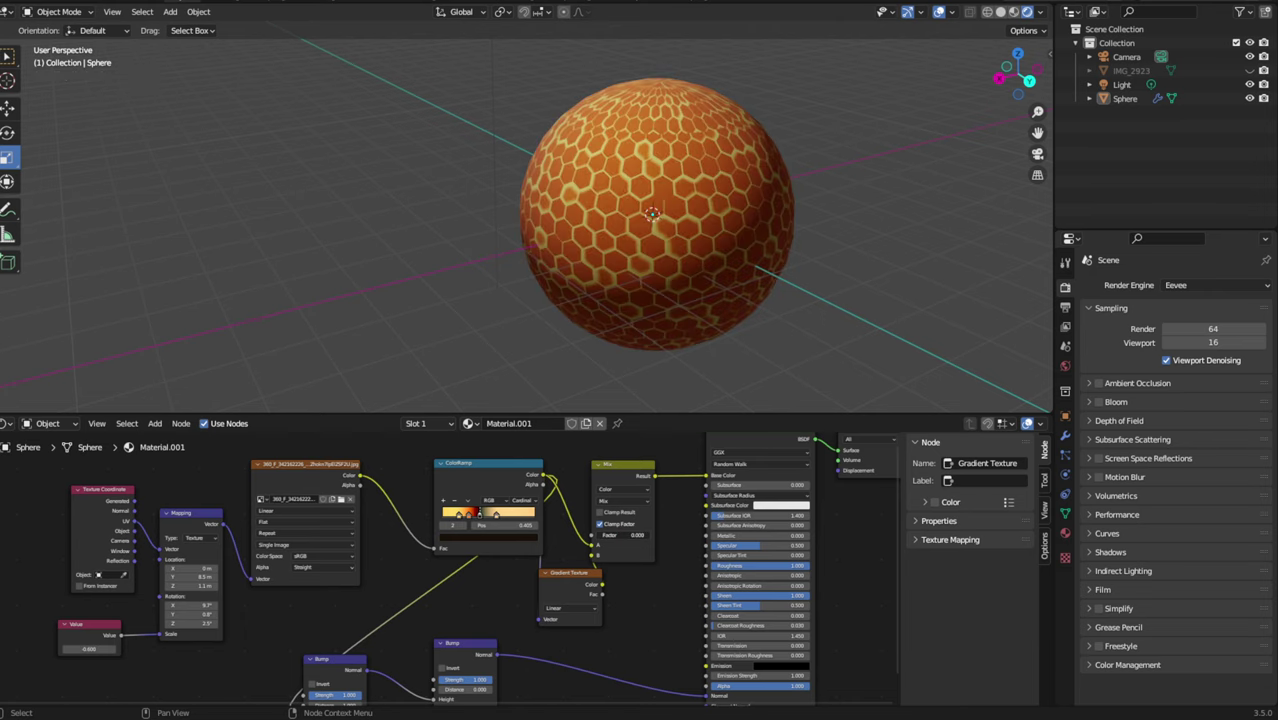
Switch the Gradient Texture type to Spherical and move the node aside.
left_click(570, 608)
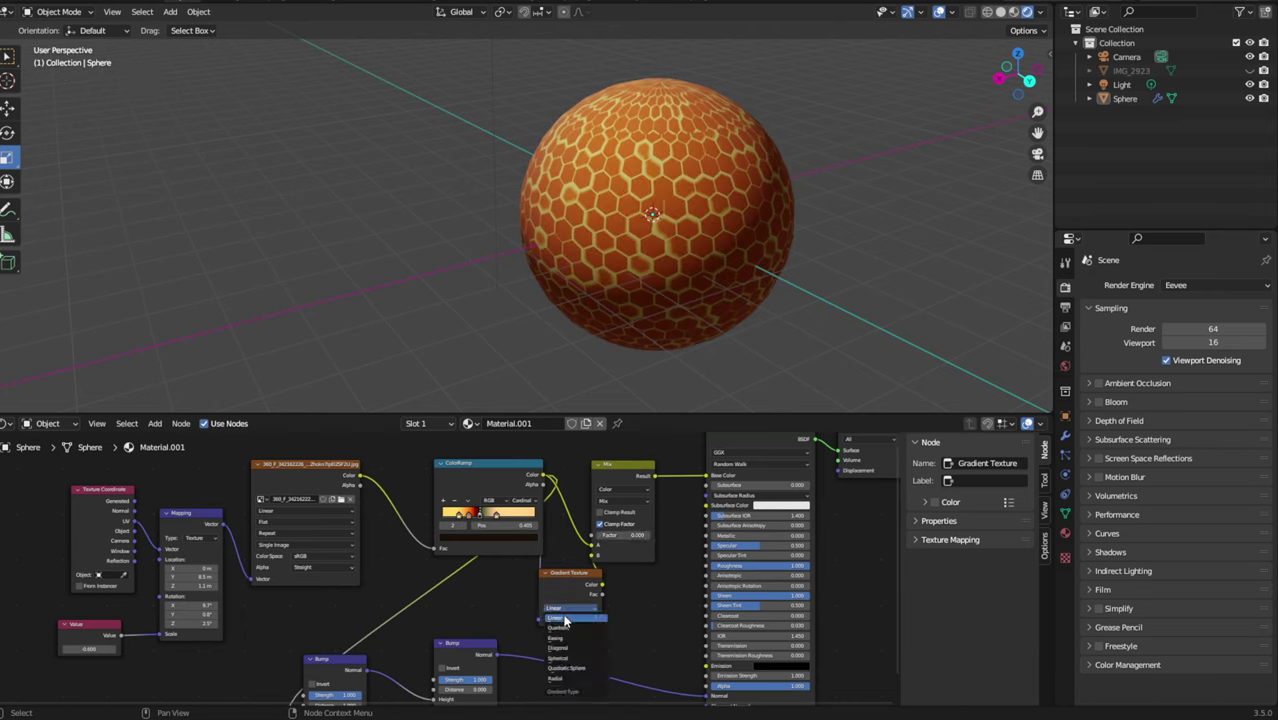
left_click(565, 659)
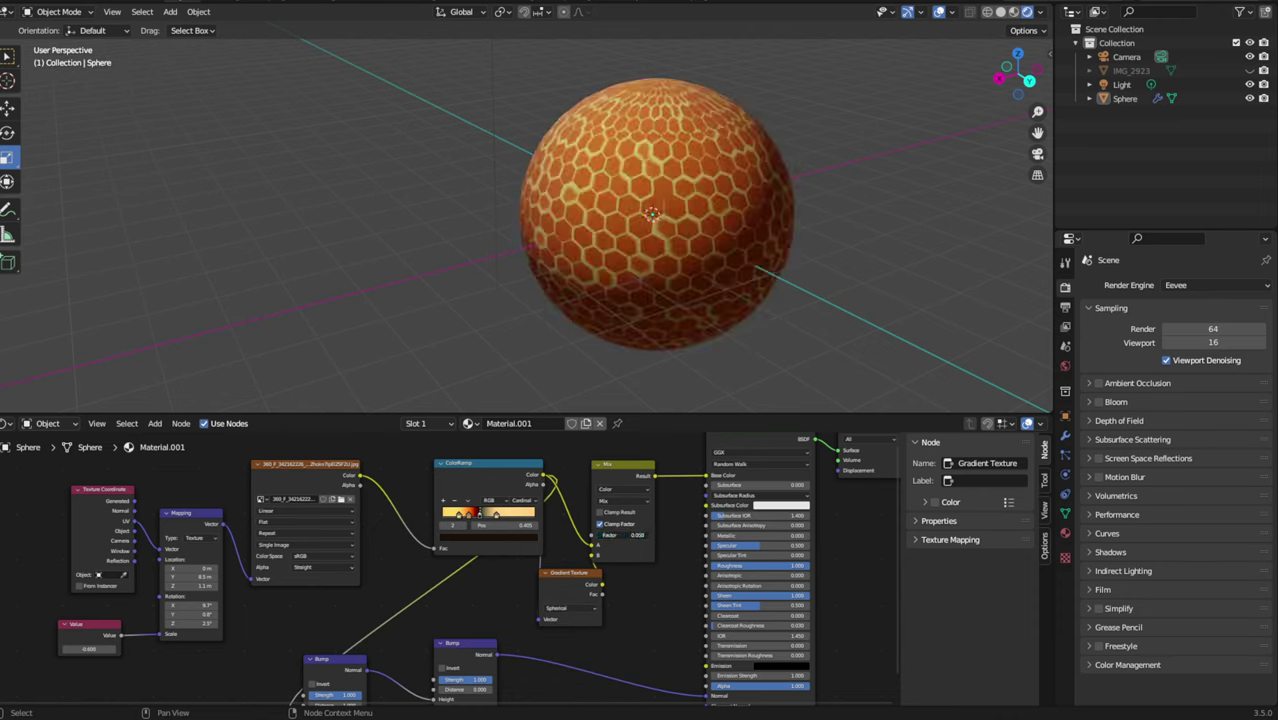
left_click_drag(572, 587, 560, 603)
Select the Mix and Gradient Texture nodes and bring up the right-click menu to delete them.
scroll(846, 293, "up", 4)
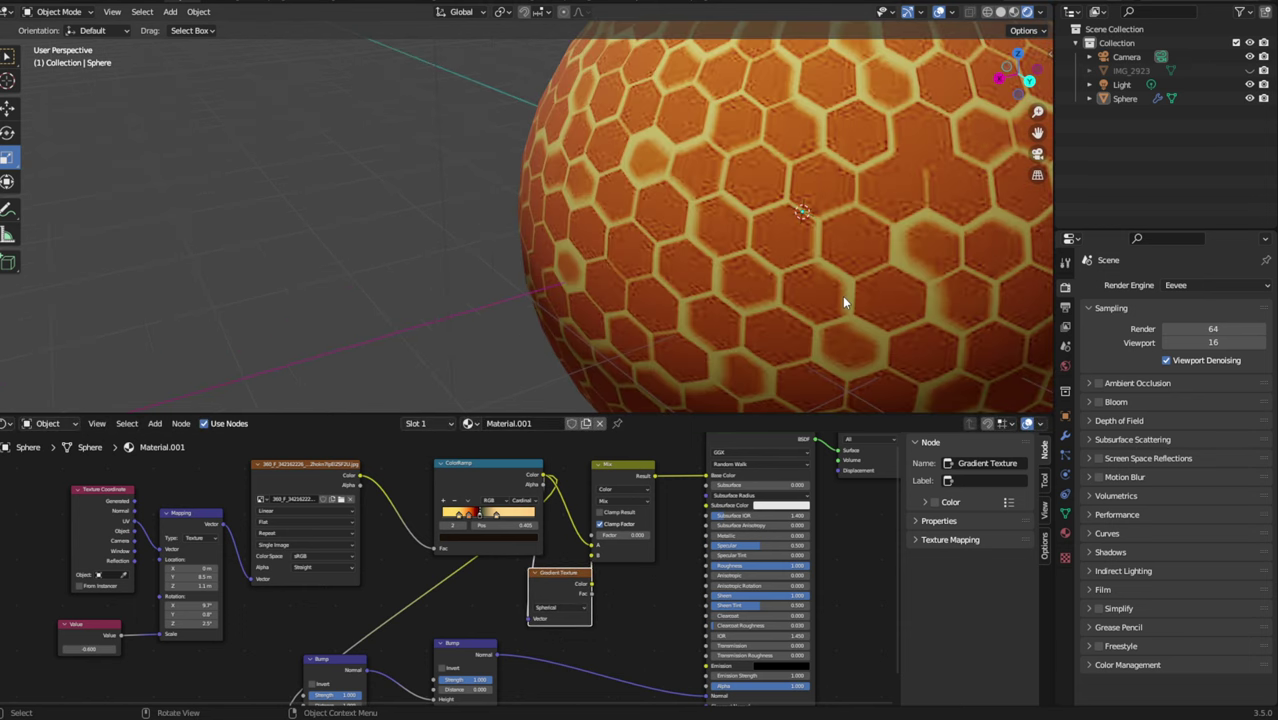
scroll(575, 617, "down", 1)
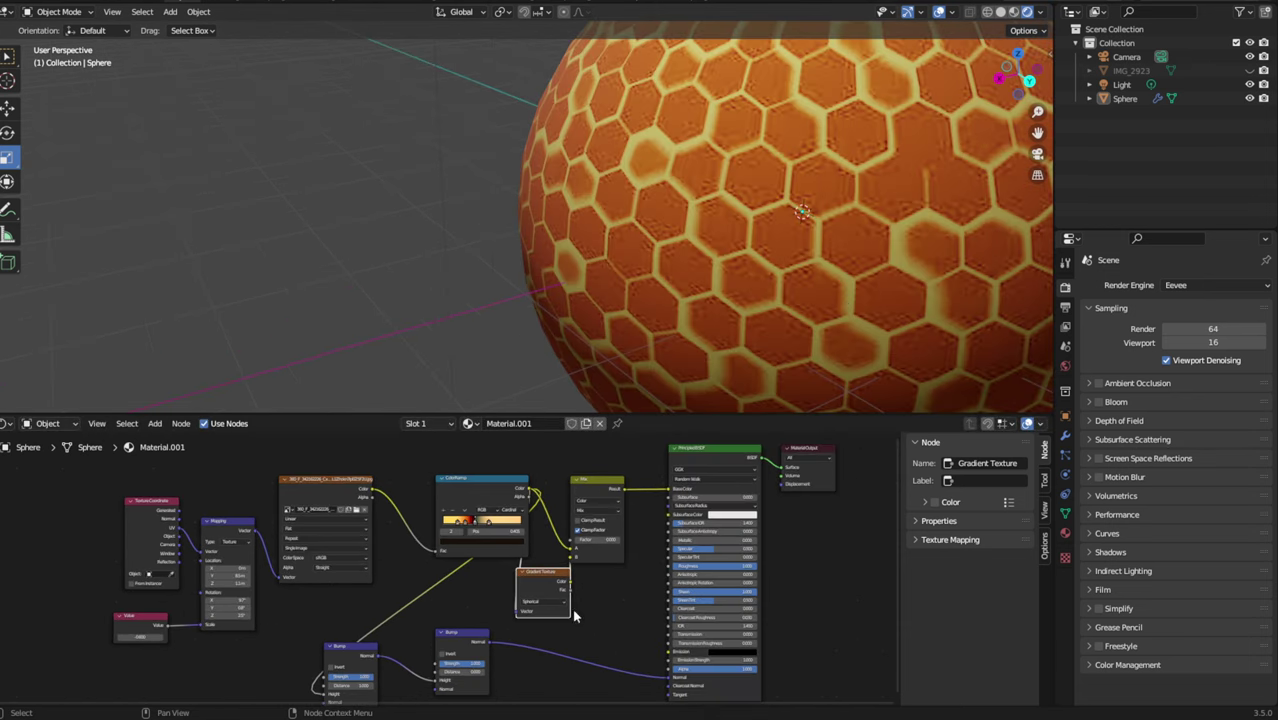
left_click(603, 491, "shift")
right_click(510, 577)
Delete the Mix and Gradient Texture nodes and wire the ColorRamp Color straight into Base Color.
left_click(478, 525)
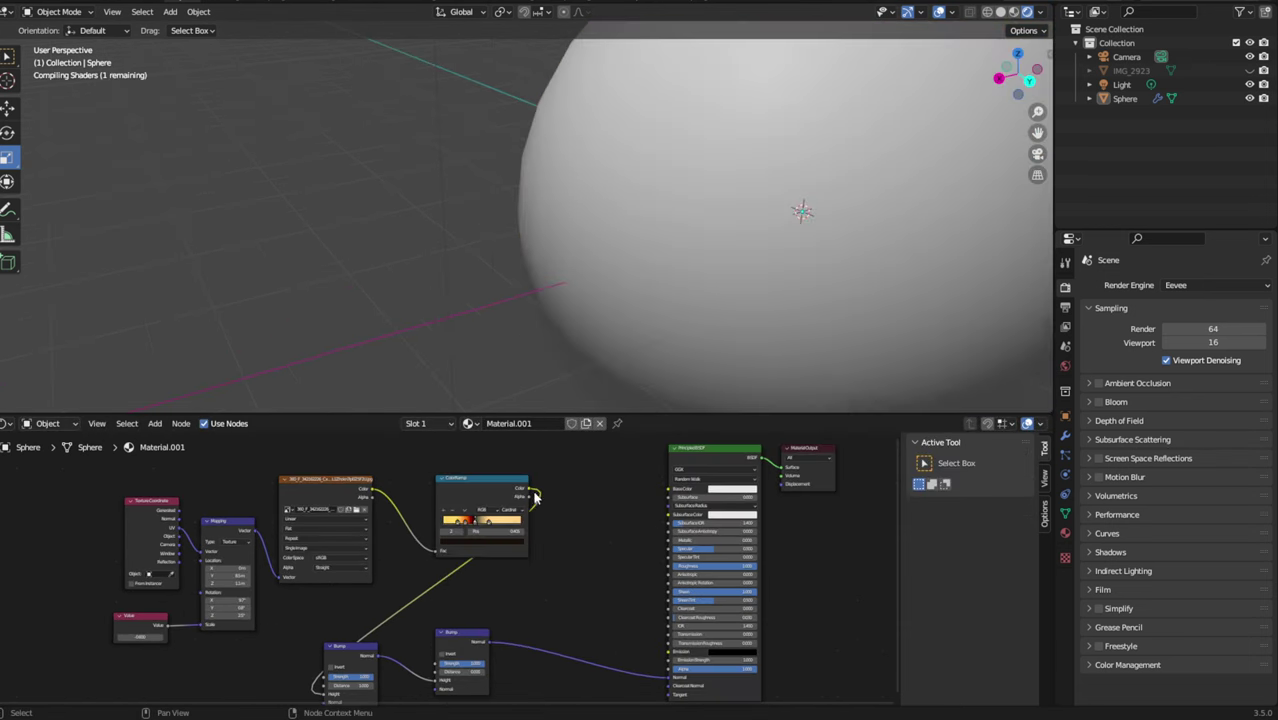
left_click_drag(533, 491, 668, 489)
middle_click_drag(568, 607, 598, 589)
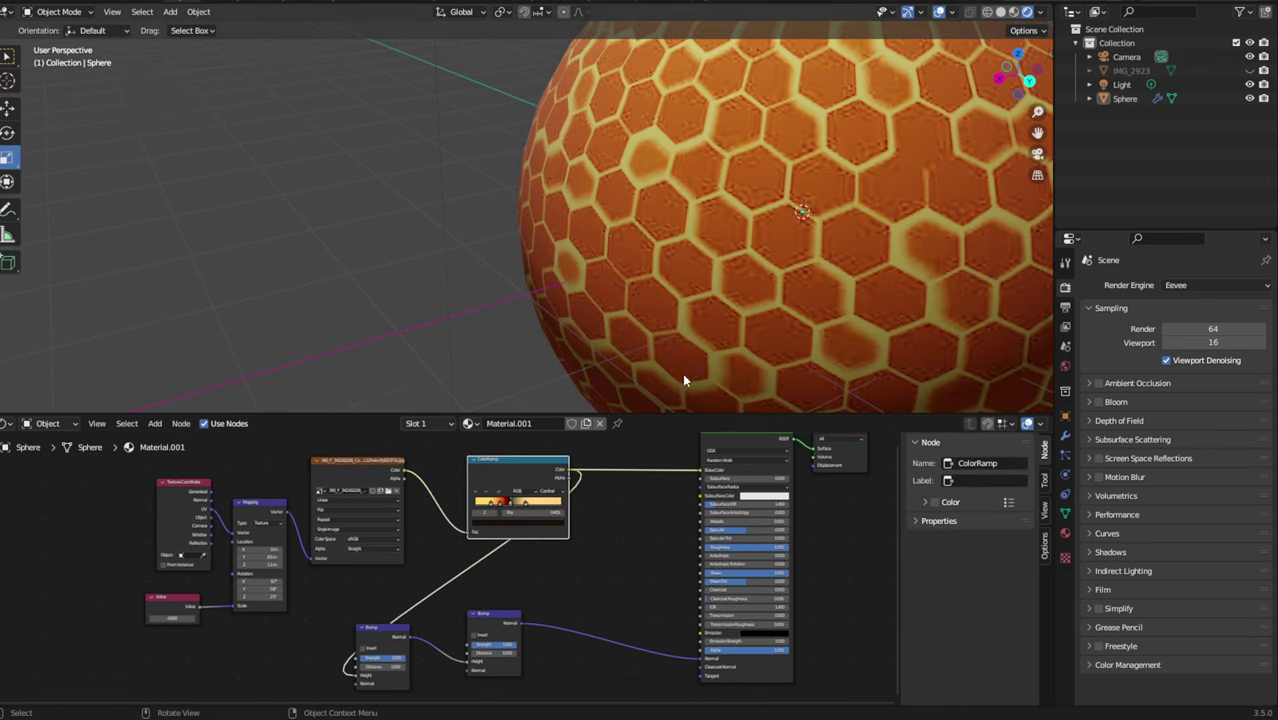
scroll(684, 380, "down", 4)
scroll(716, 377, "down", 1)
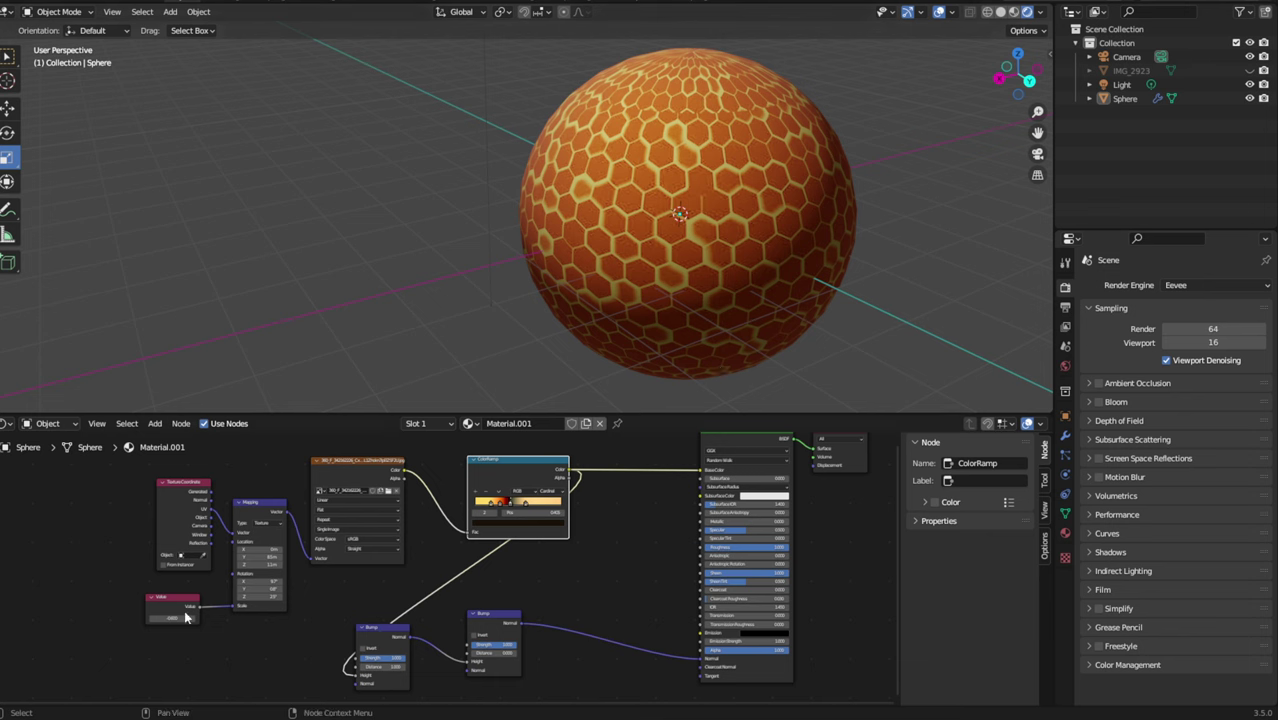
scroll(185, 617, "up", 1)
Adjust the Mapping Z location, reduce its Y rotation to about 0.8°, and reposition the left Bump node.
mouse_move(235, 563)
left_mouse_down()
mouse_move(215, 563)
mouse_move(240, 563)
mouse_move(260, 592)
left_mouse_up()
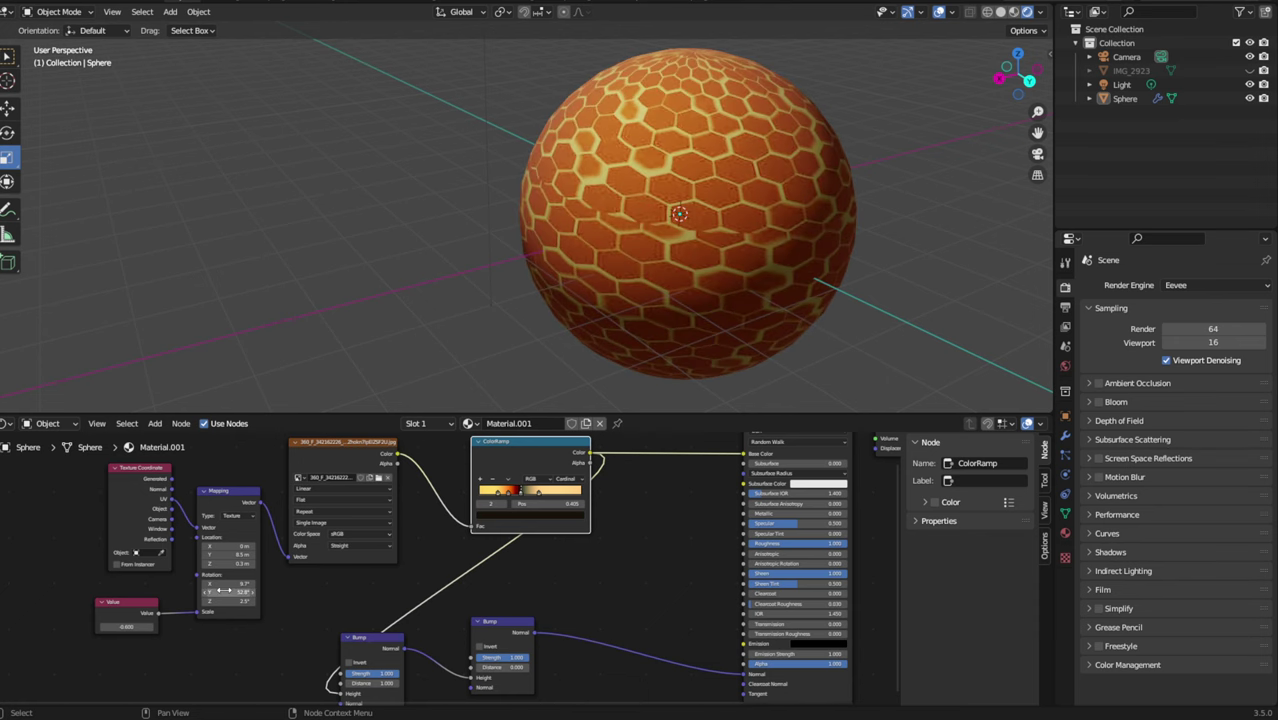
left_click_drag(221, 591, 180, 591)
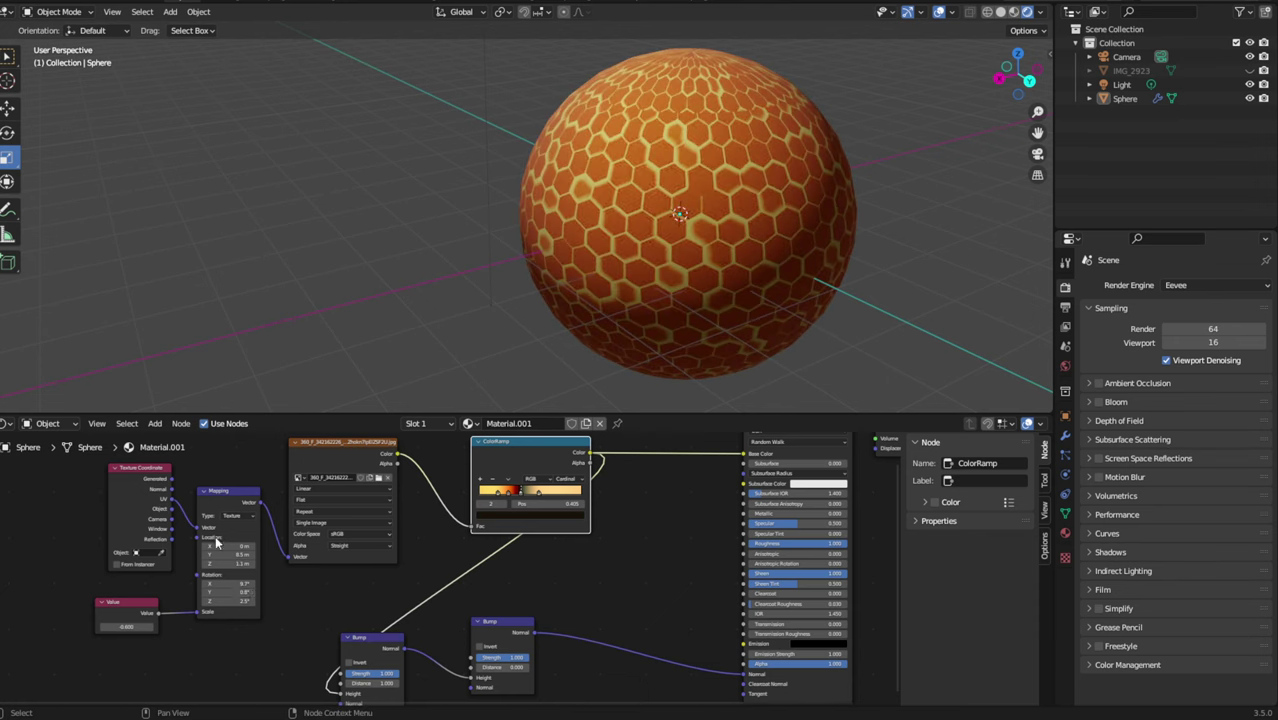
middle_click_drag(349, 587, 330, 535)
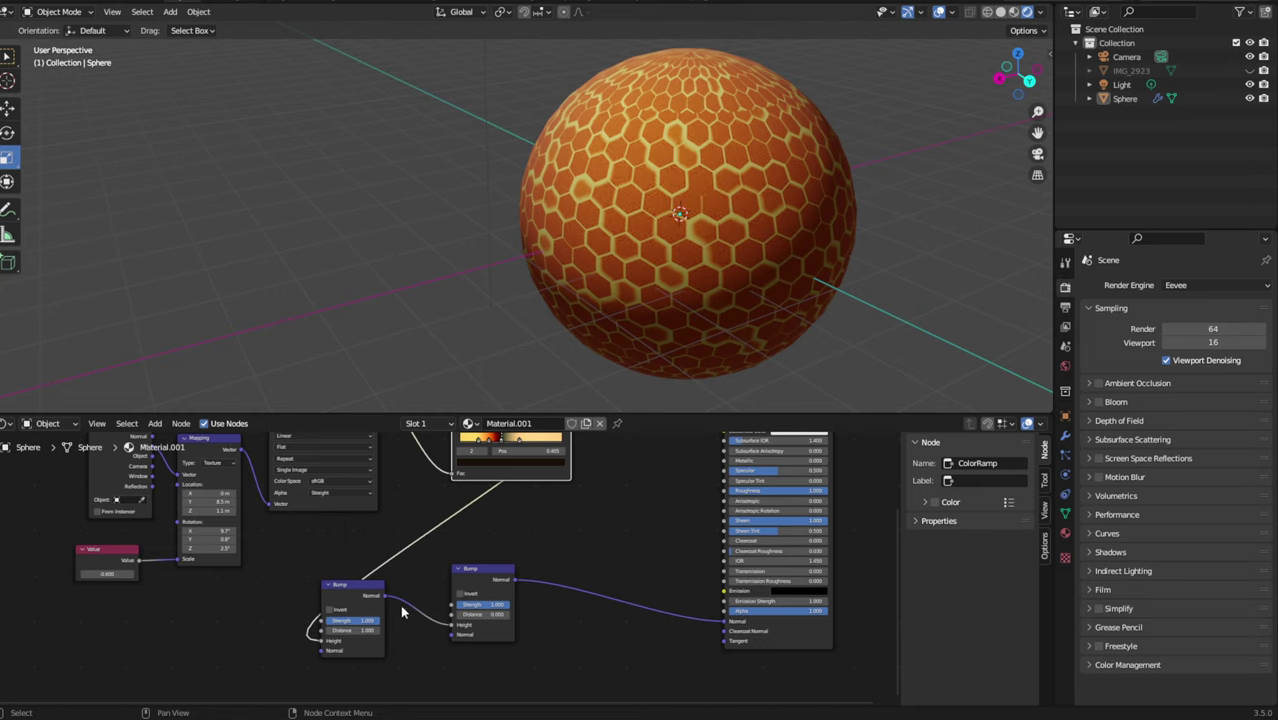
left_click_drag(368, 624, 413, 571)
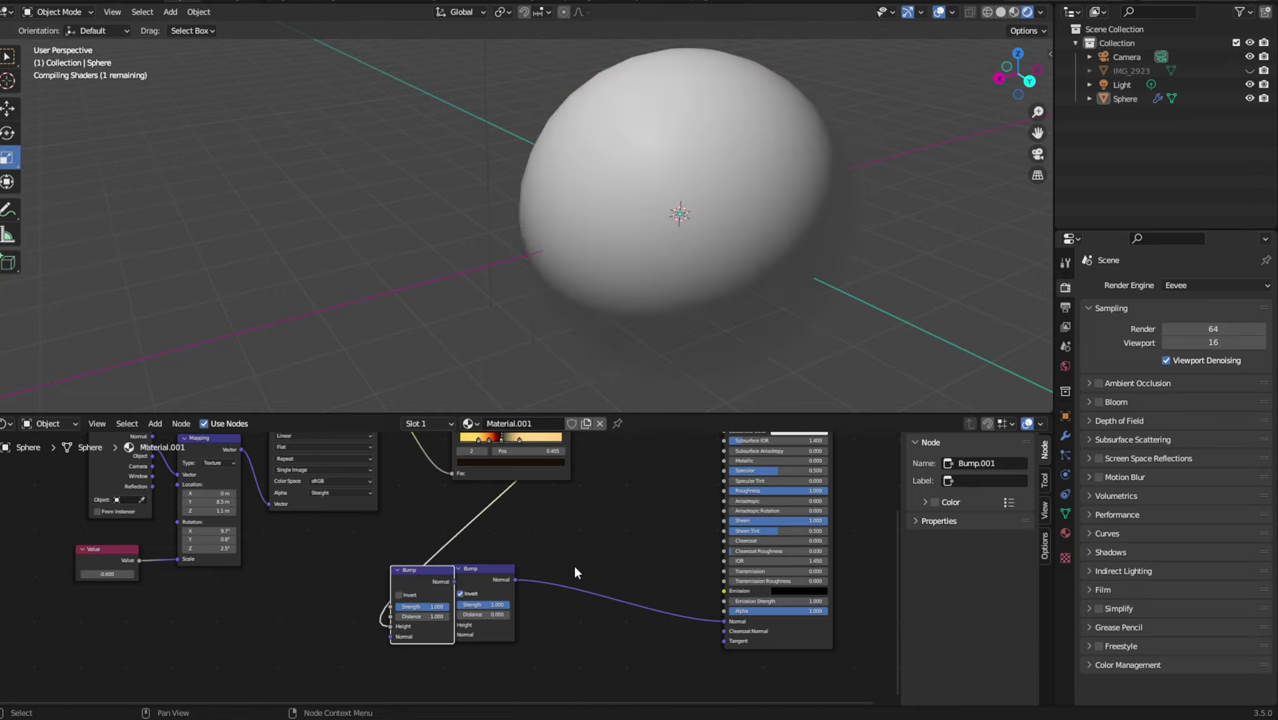
left_click_drag(500, 567, 643, 556)
mouse_move(643, 551)
middle_mouse_down()
mouse_move(608, 550)
mouse_move(524, 610)
mouse_move(468, 555)
middle_mouse_up()
left_click(425, 488)
scroll(462, 605, "down", 1)
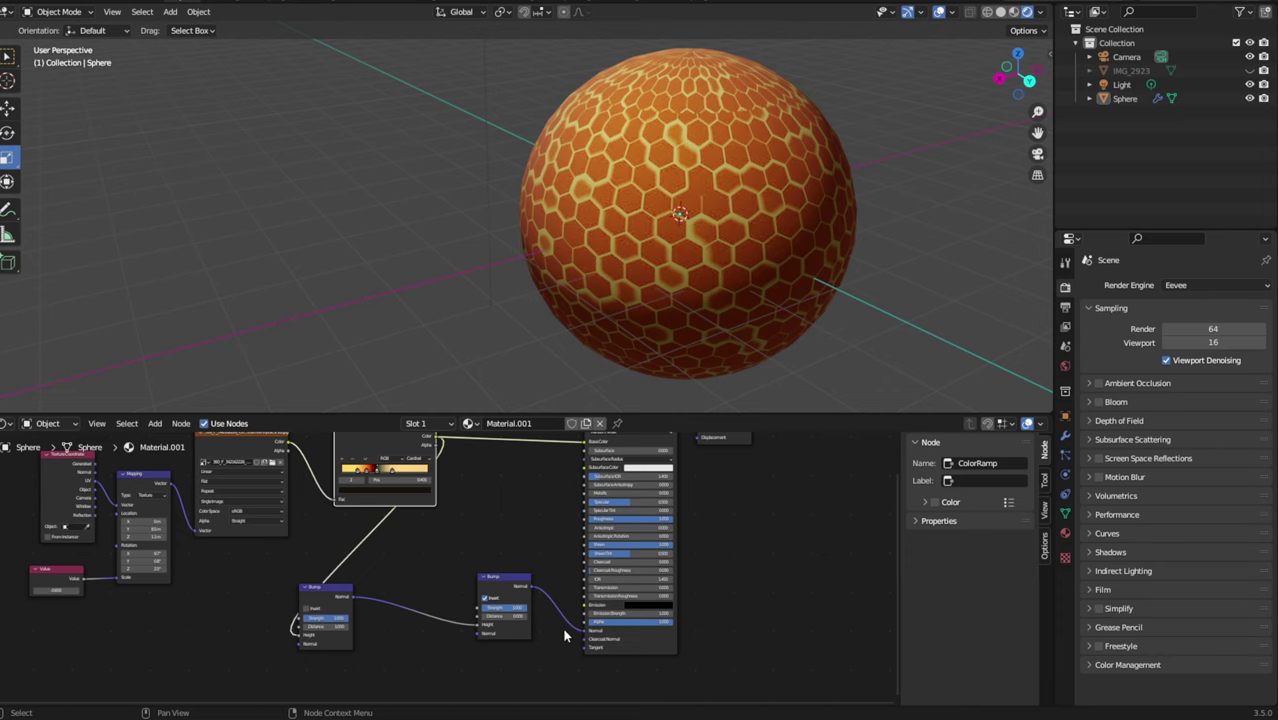
scroll(441, 599, "up", 1)
Set the Principled BSDF emission colour to red with Emission Strength 0.1.
left_click(686, 613)
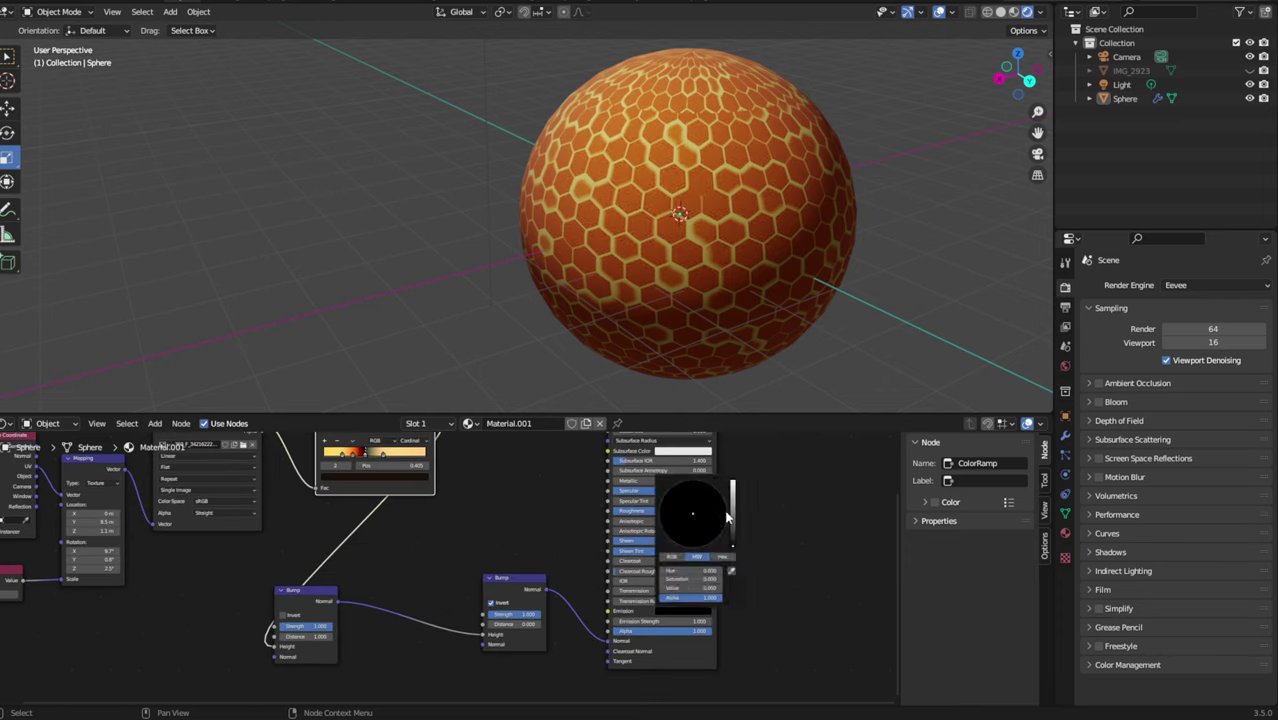
mouse_move(731, 518)
left_mouse_down()
mouse_move(732, 485)
mouse_move(680, 519)
left_mouse_up()
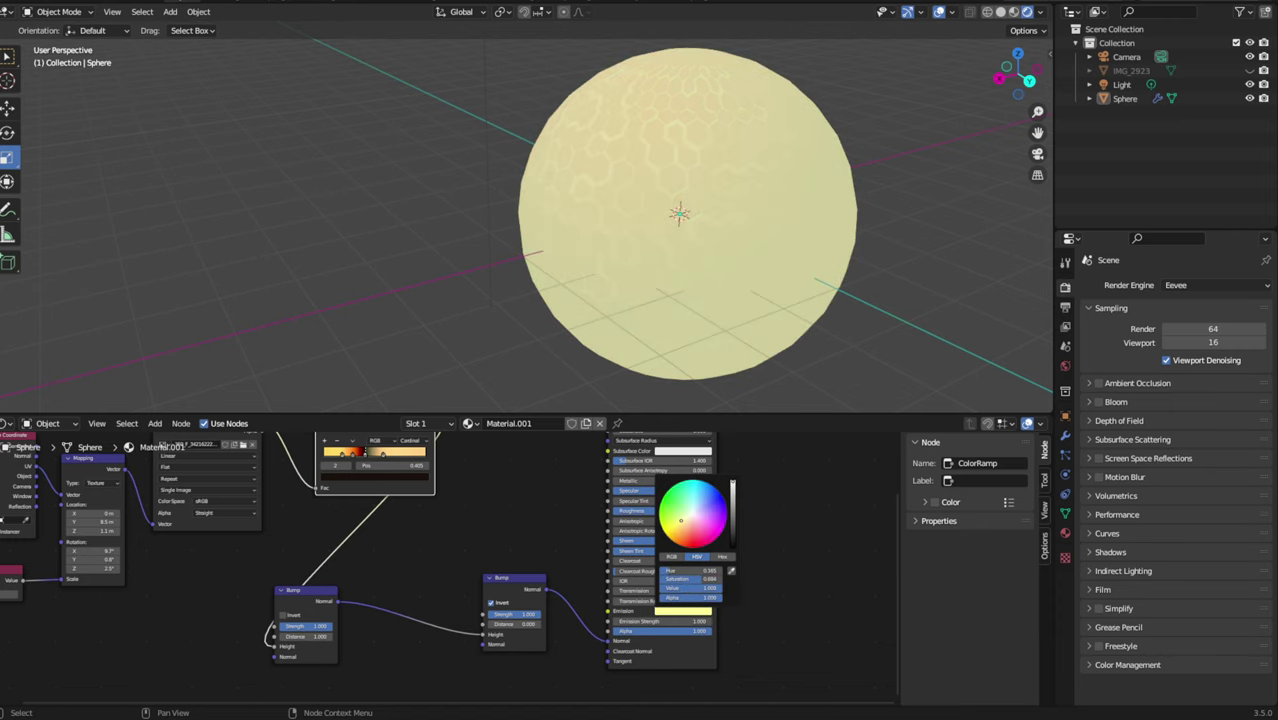
left_click_drag(679, 621, 712, 625)
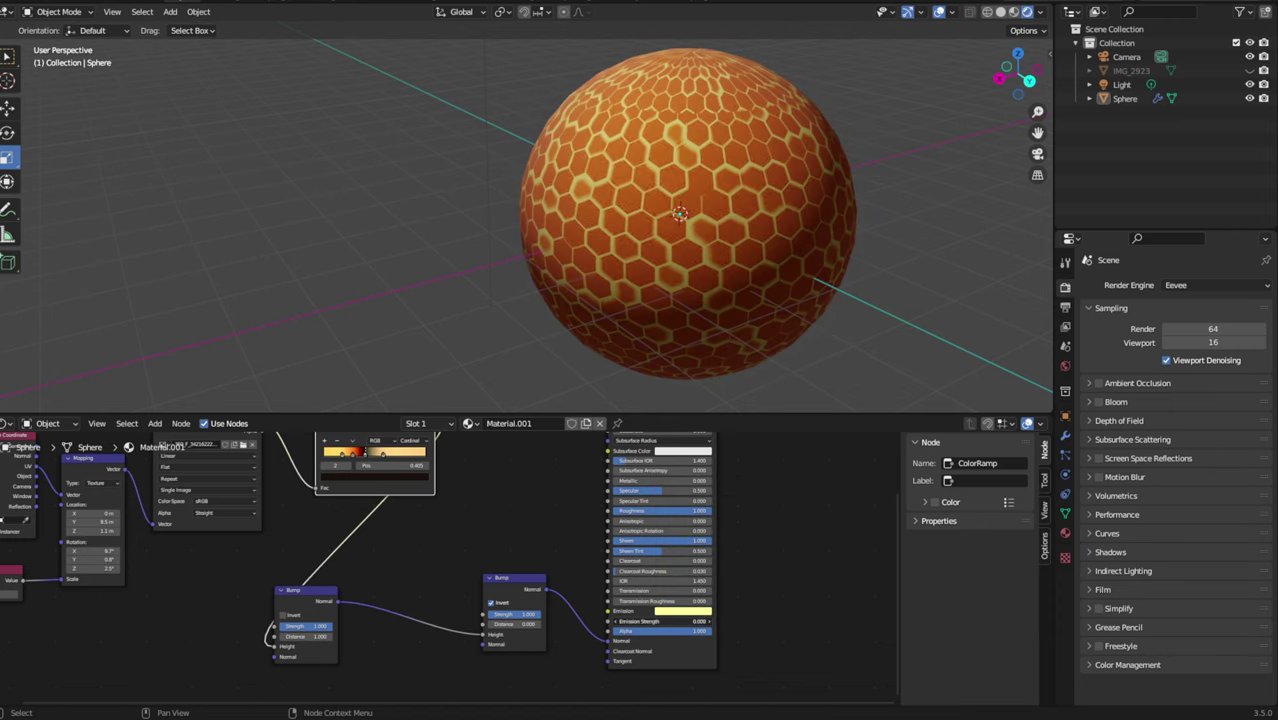
double_click(681, 621)
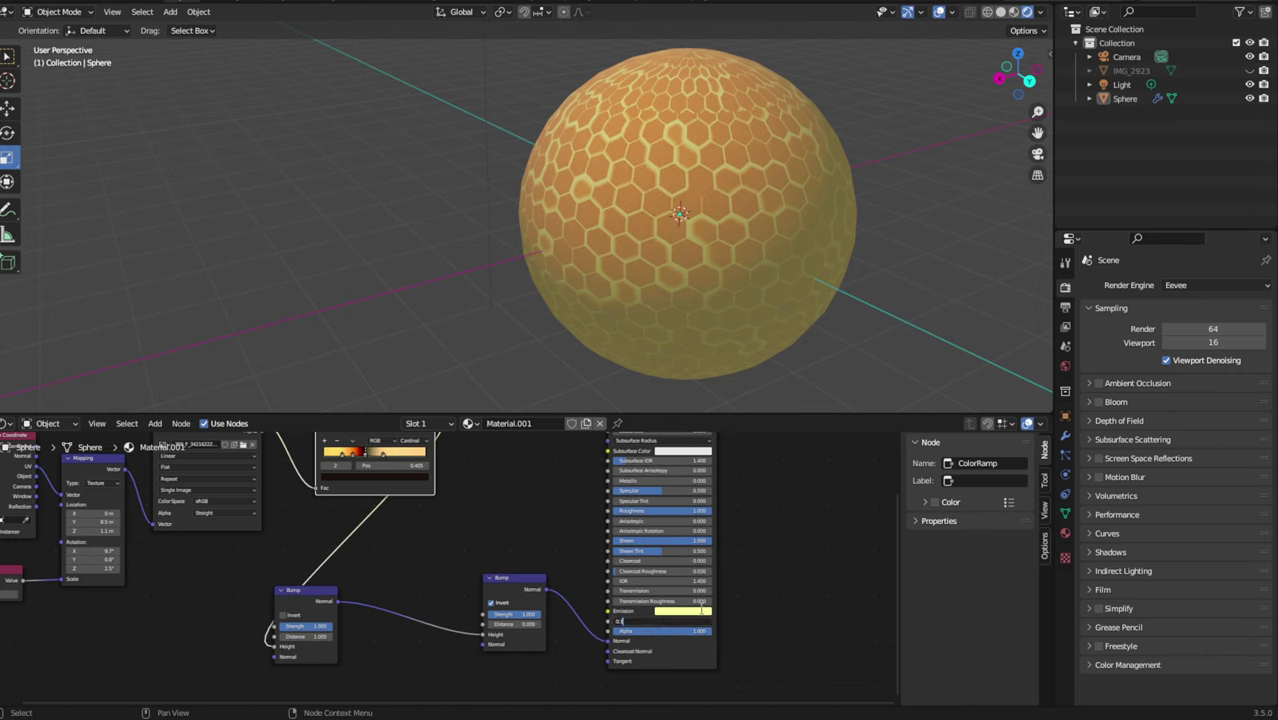
key("Return")
left_click(697, 610)
left_click_drag(688, 533, 693, 546)
Set Principled BSDF Transmission to 0.327 and Roughness to 0.214.
middle_click_drag(1045, 286, 942, 279)
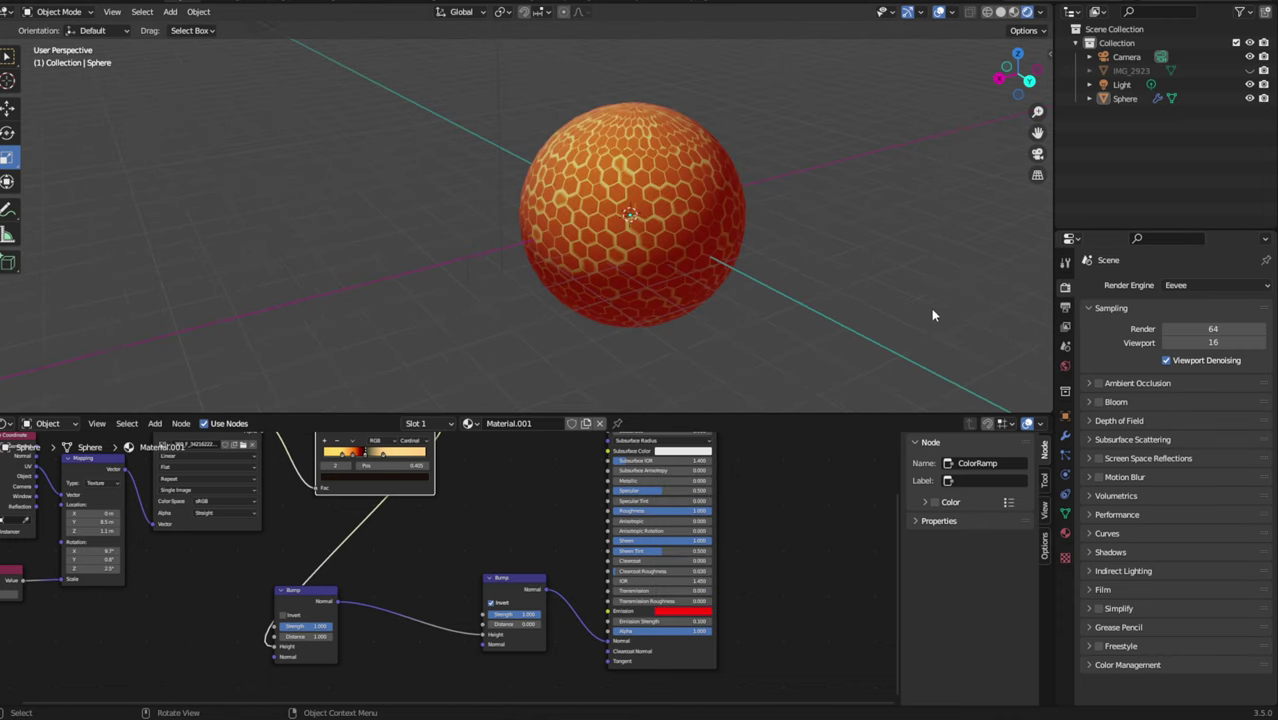
scroll(735, 540, "up", 2)
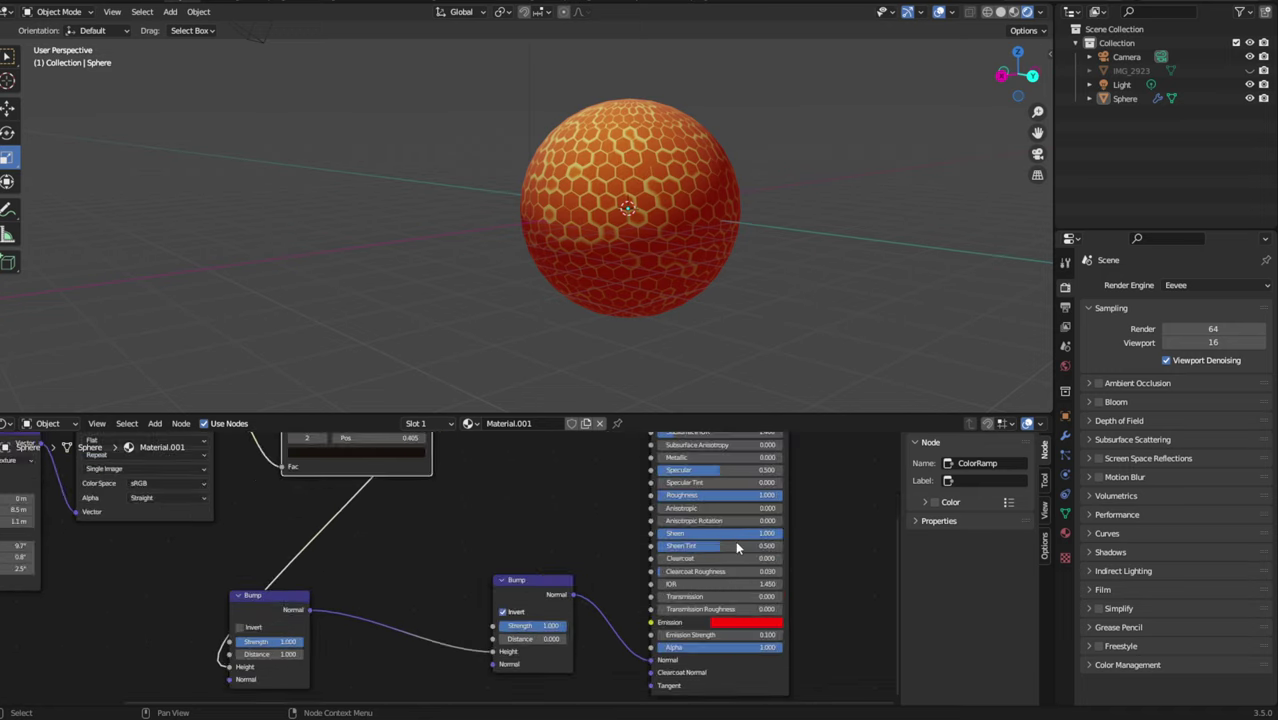
middle_click_drag(673, 486, 603, 546)
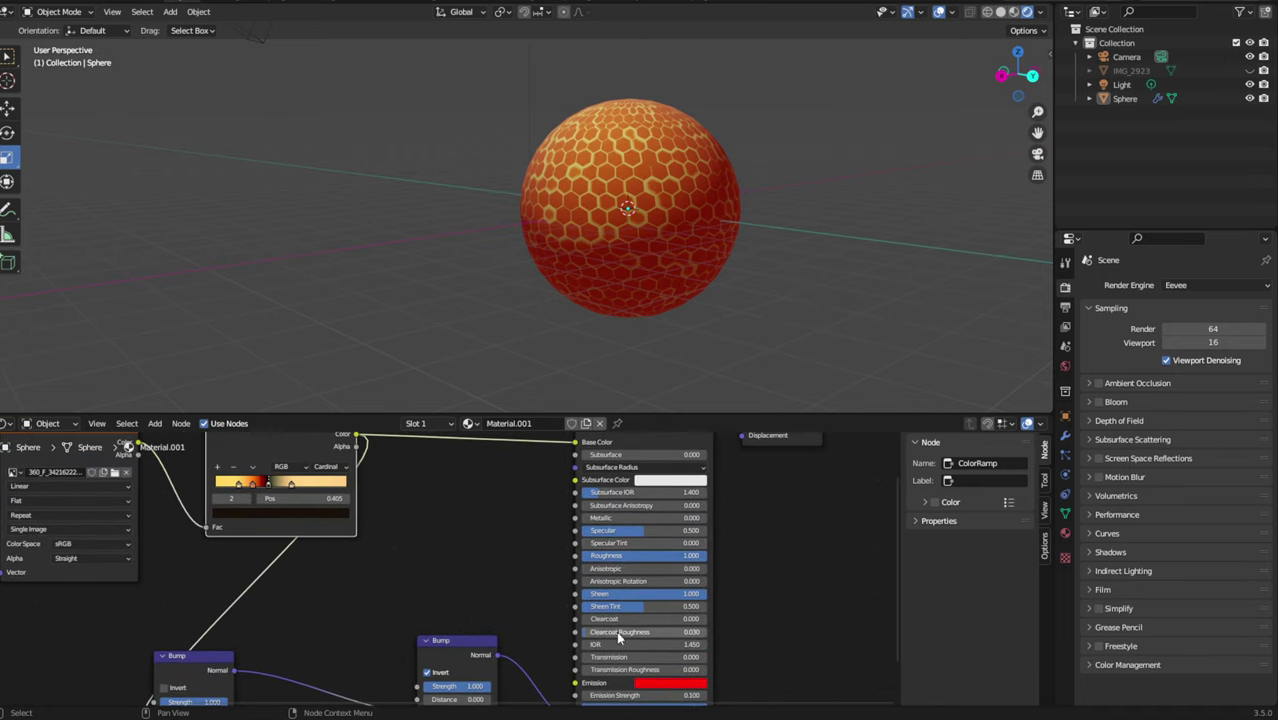
left_click_drag(619, 657, 656, 657)
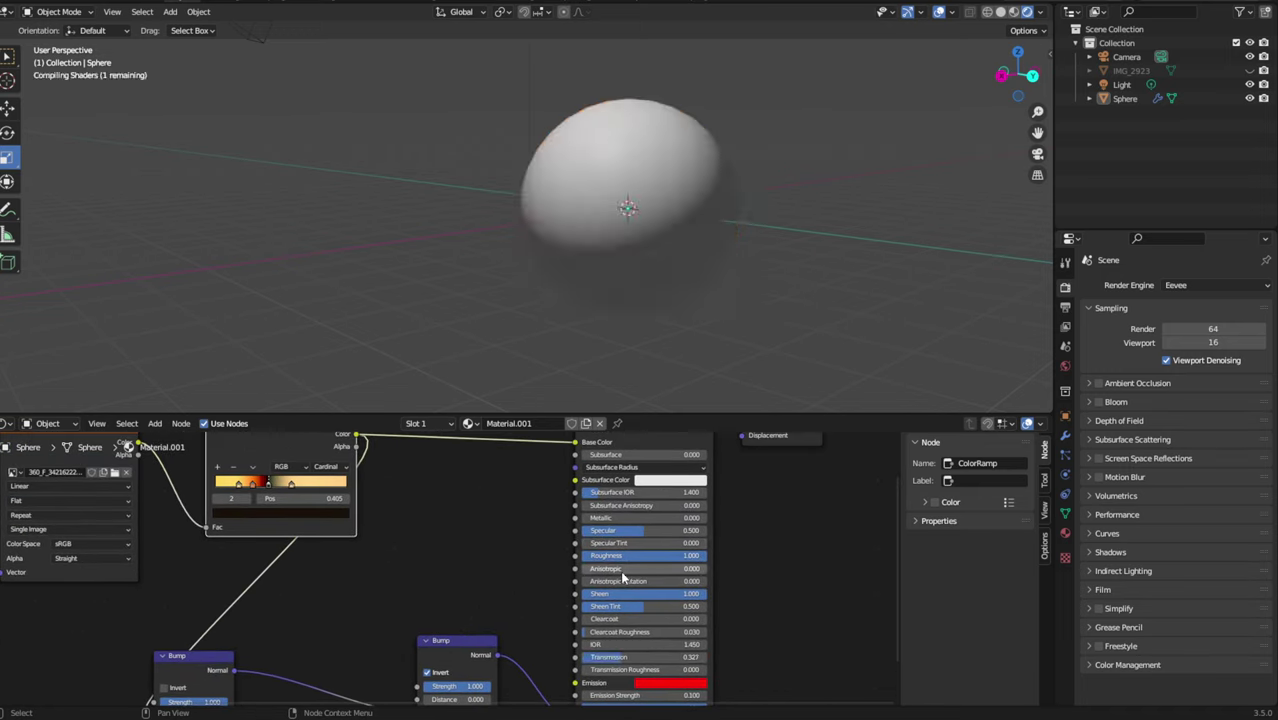
left_click_drag(648, 555, 609, 555)
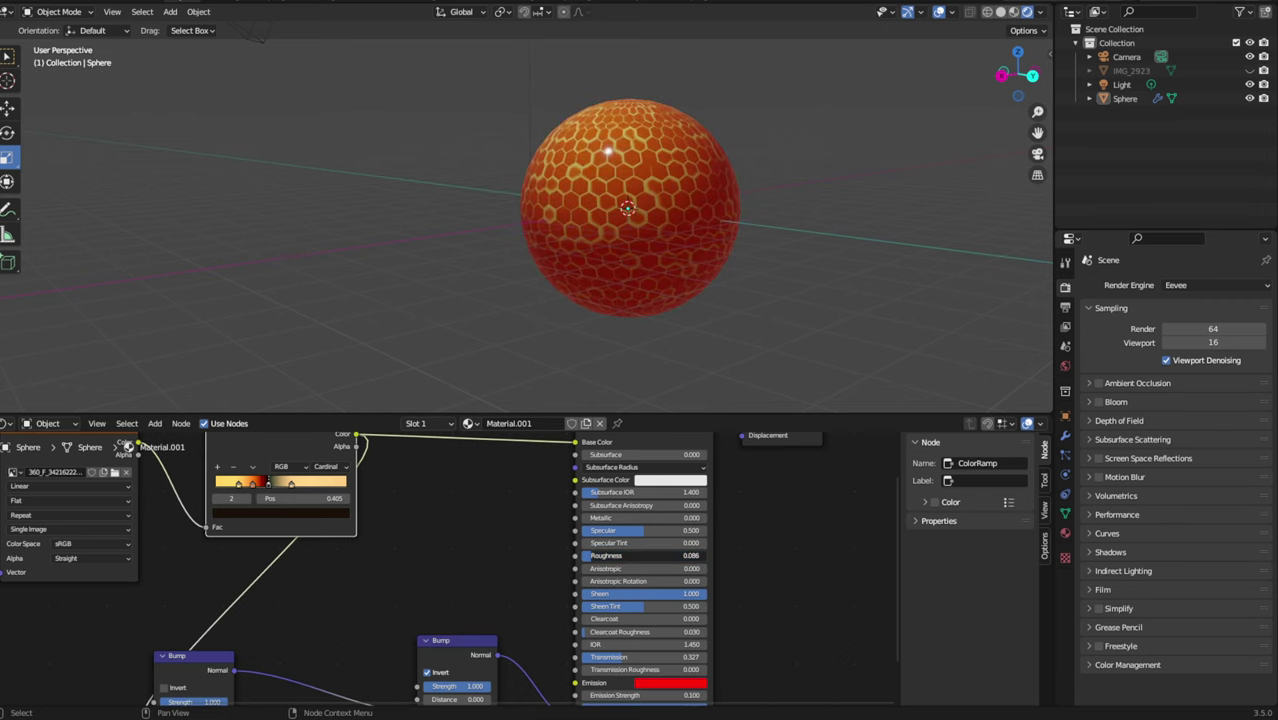
Check the glossy highlight and save the file as 3dtextured.blend.
mouse_move(863, 257)
middle_mouse_down()
mouse_move(810, 274)
mouse_move(782, 244)
middle_mouse_up()
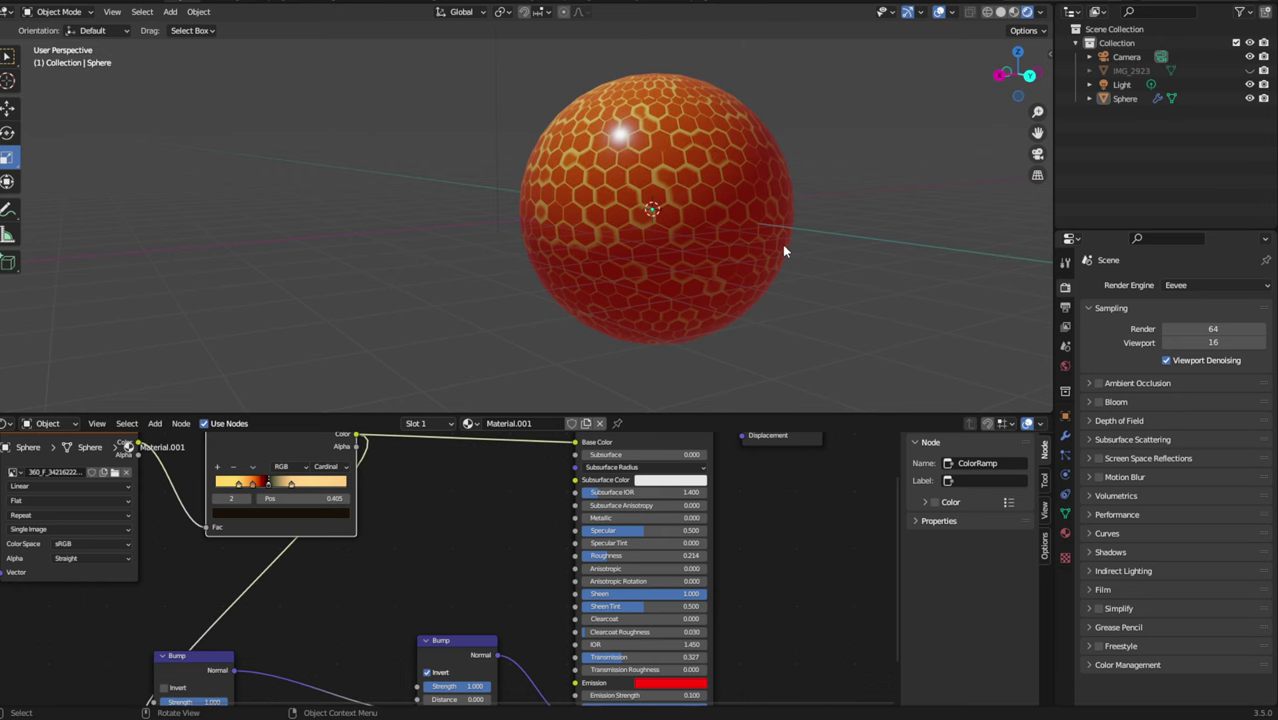
scroll(377, 594, "down", 2)
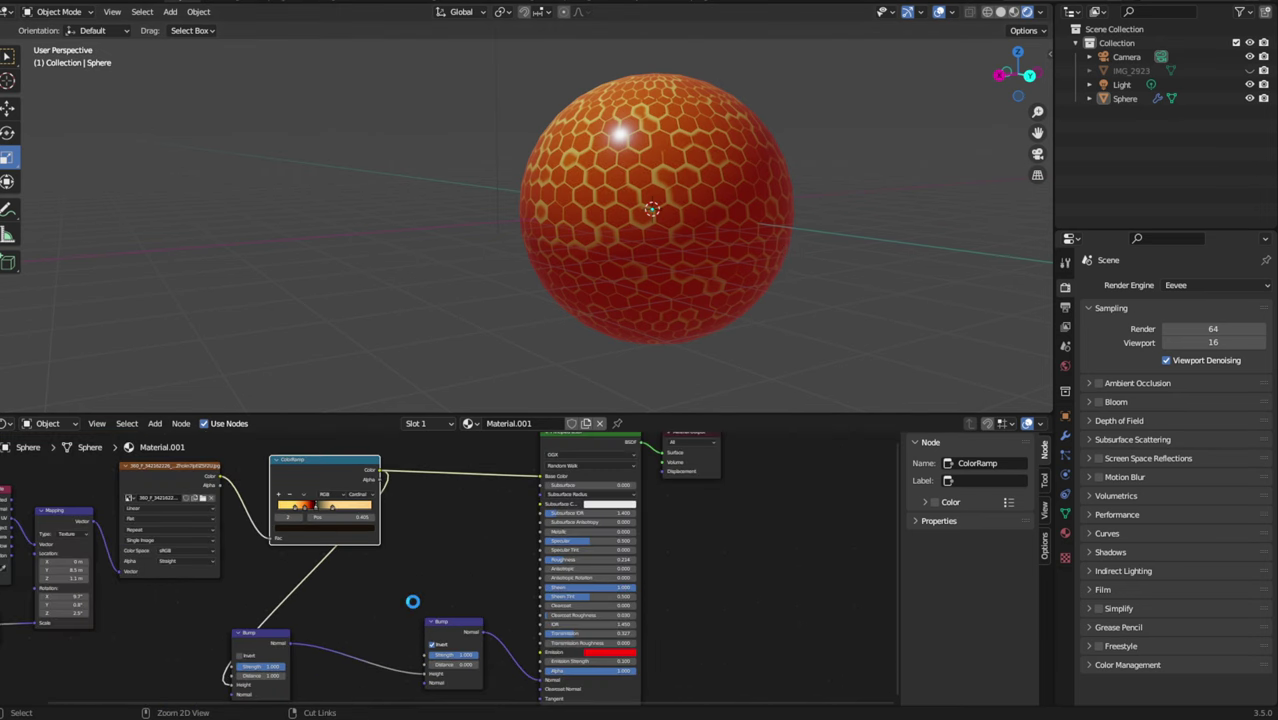
key("ctrl+s")
Add a Wave Texture node and place it below the Mapping node.
middle_click_drag(406, 600, 595, 555)
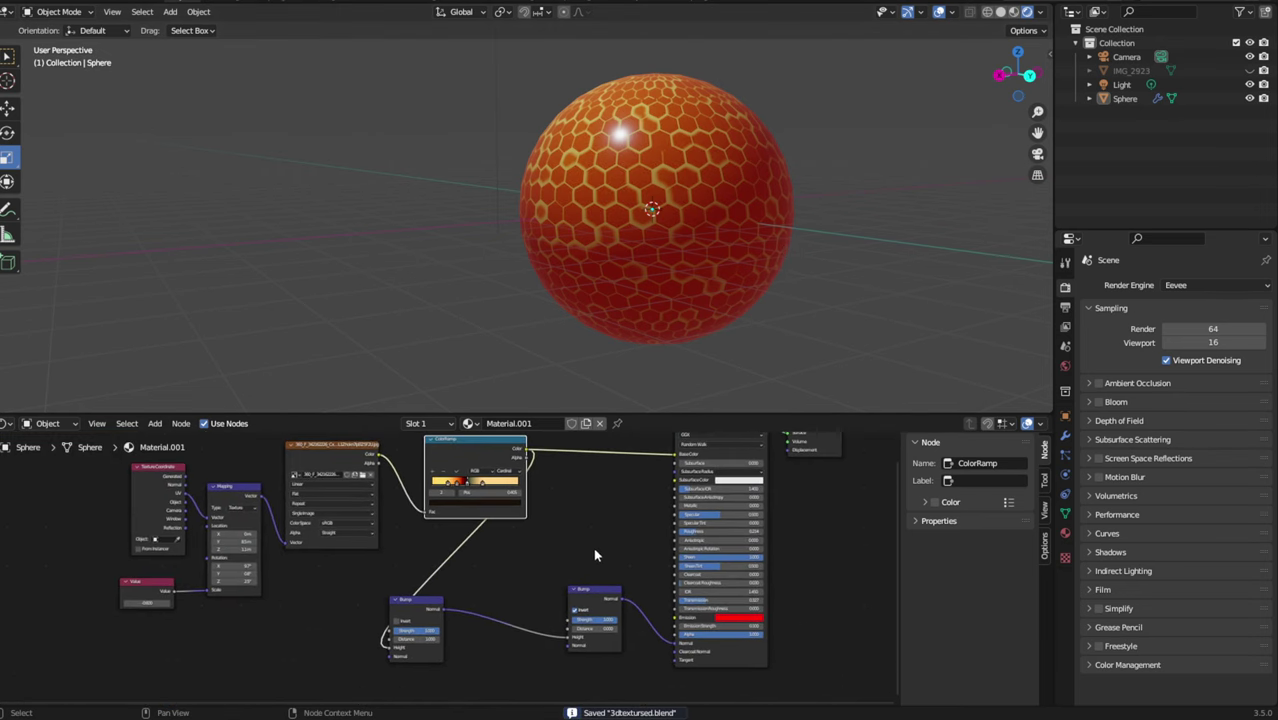
left_click(155, 423)
left_click(172, 440)
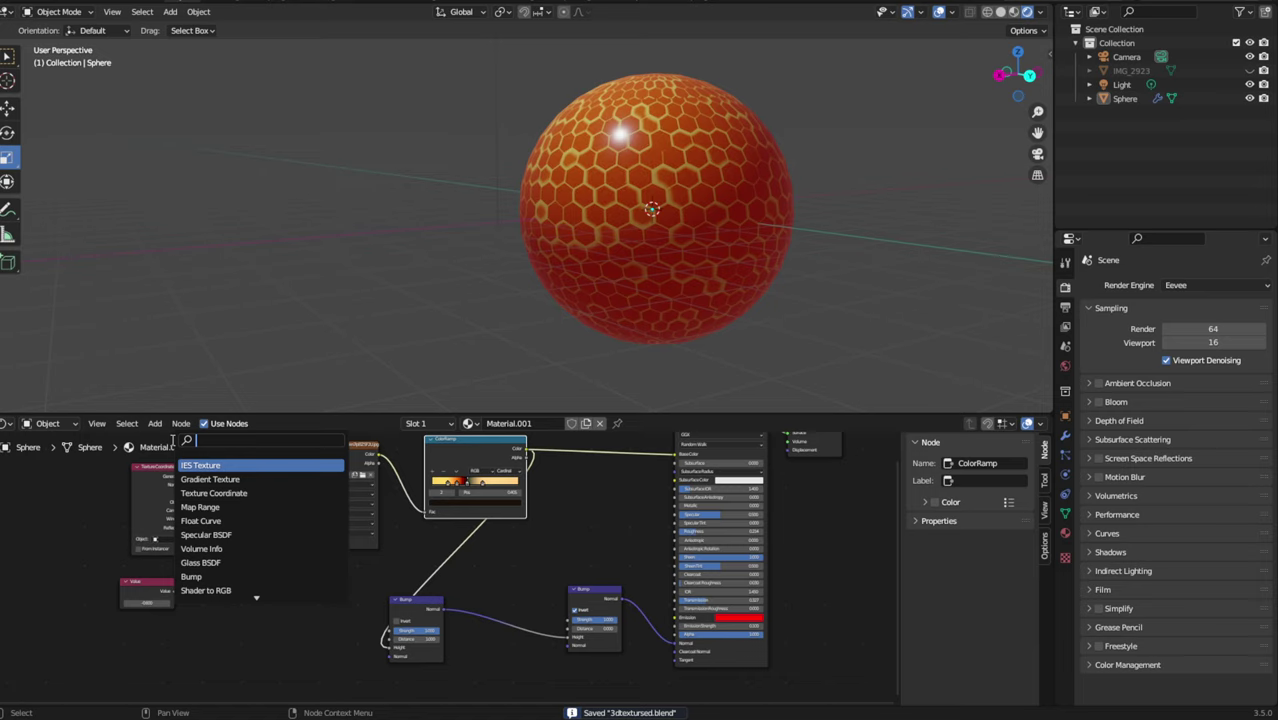
type("wave")
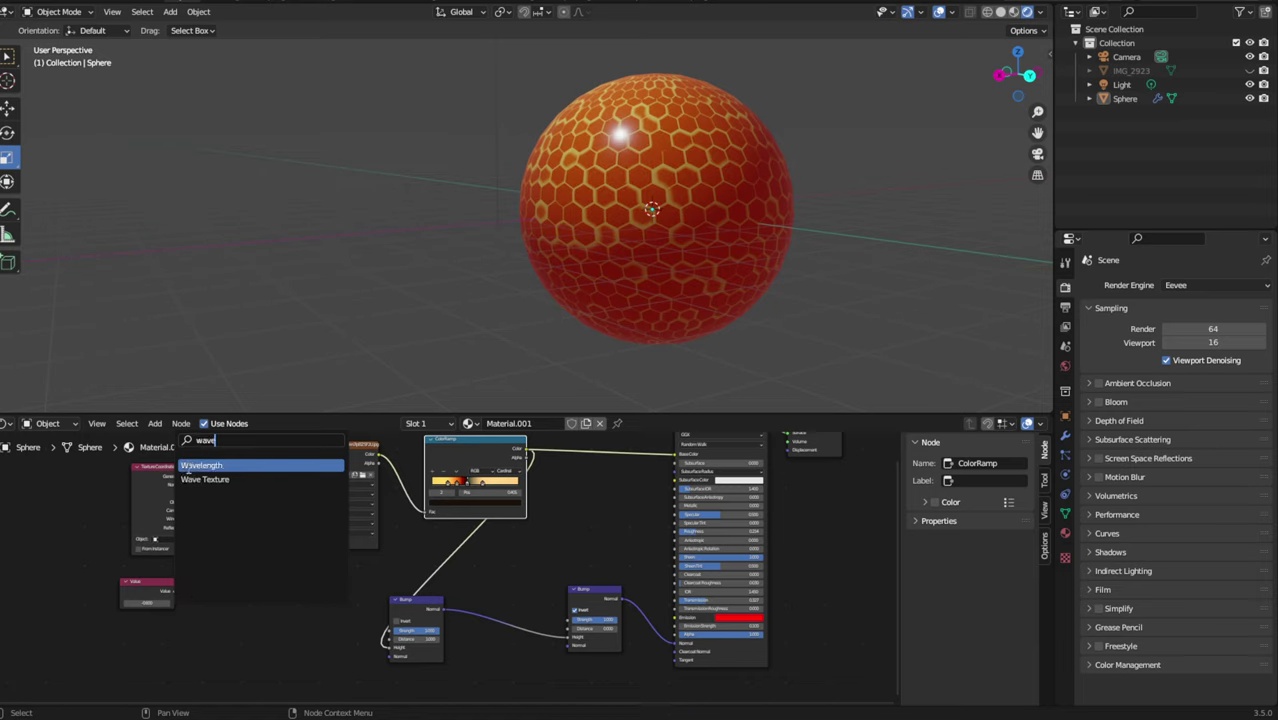
left_click(200, 480)
left_click(233, 640)
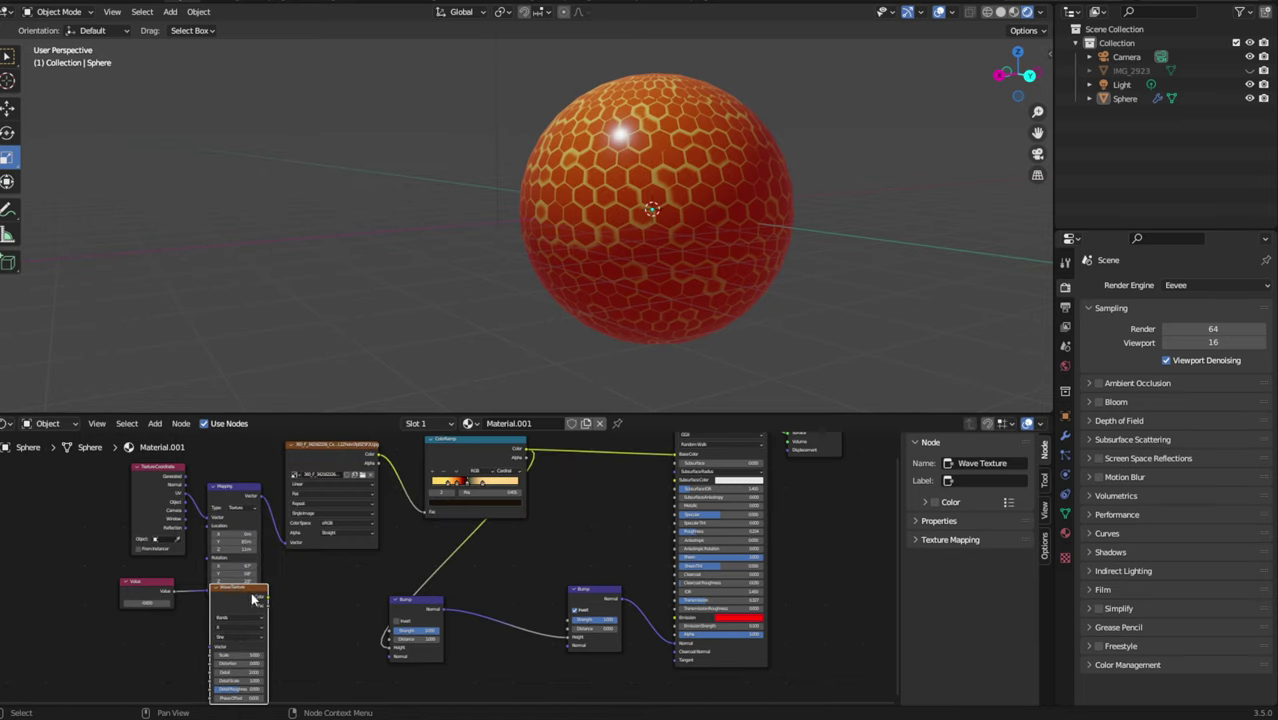
left_click_drag(255, 598, 291, 626)
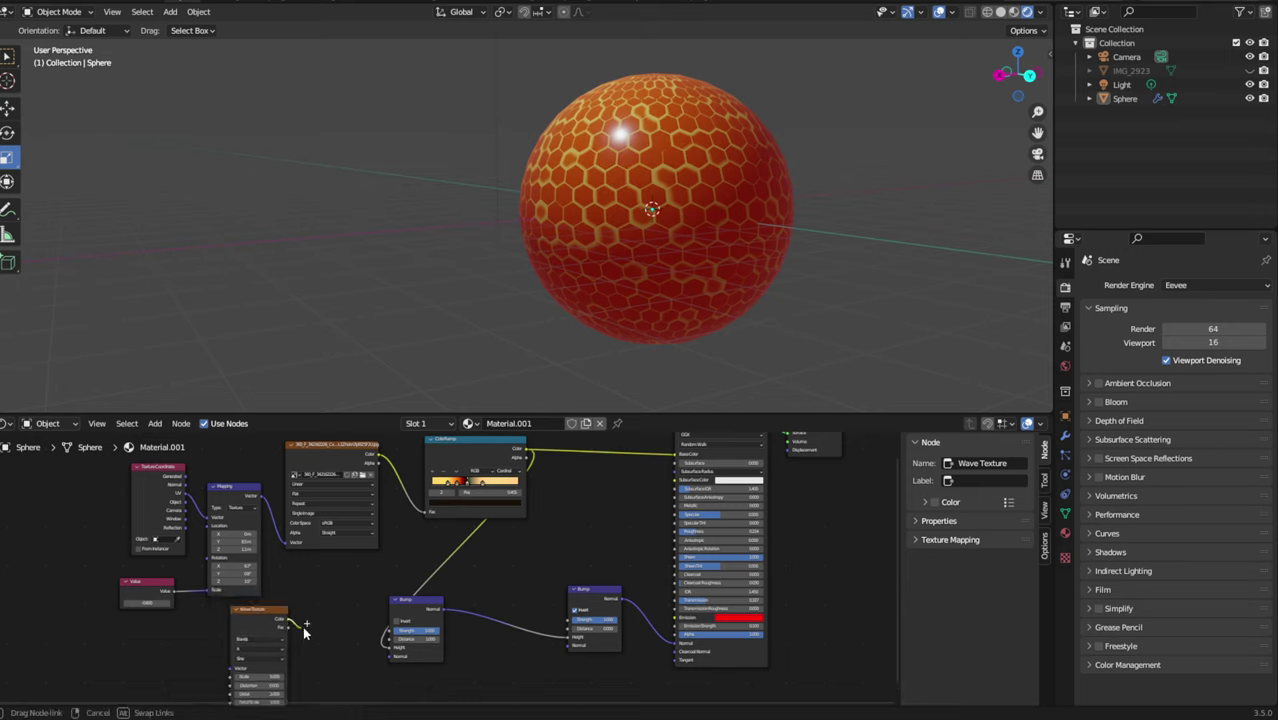
Route the Wave Texture Color through a new Map Range node into the second Bump node.
left_click_drag(288, 621, 380, 660)
key("Return")
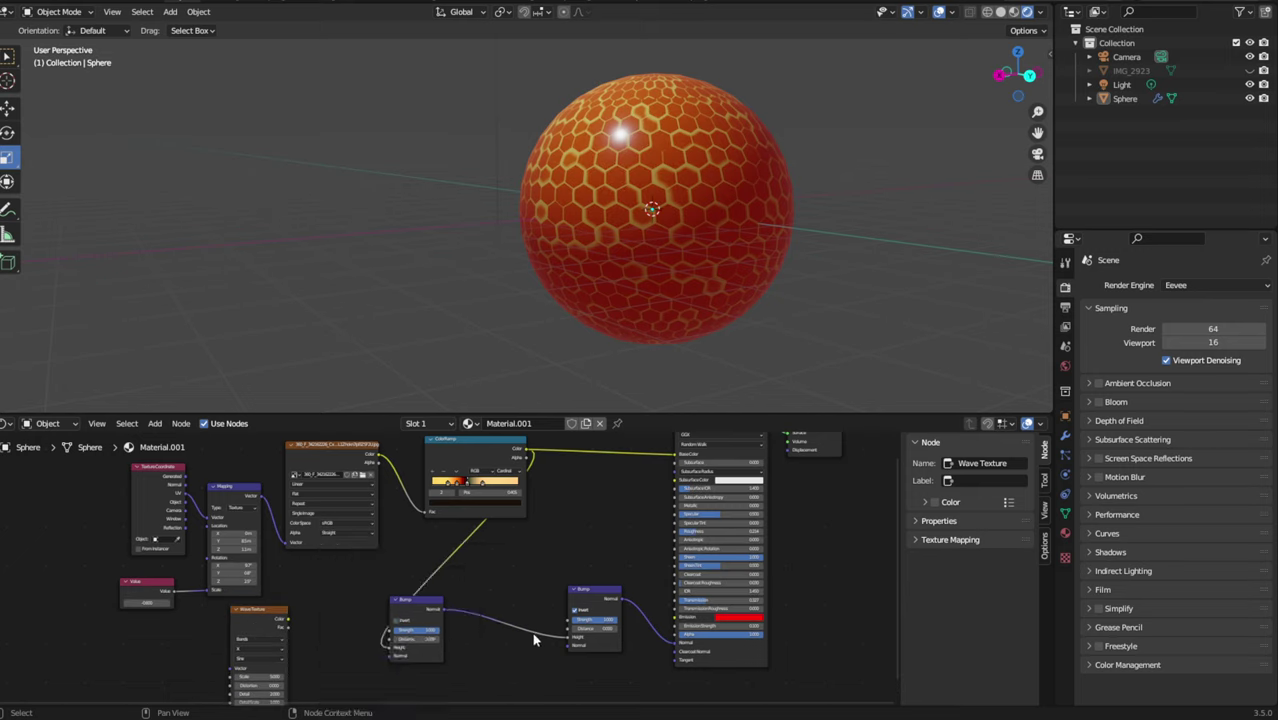
left_click_drag(568, 640, 562, 646)
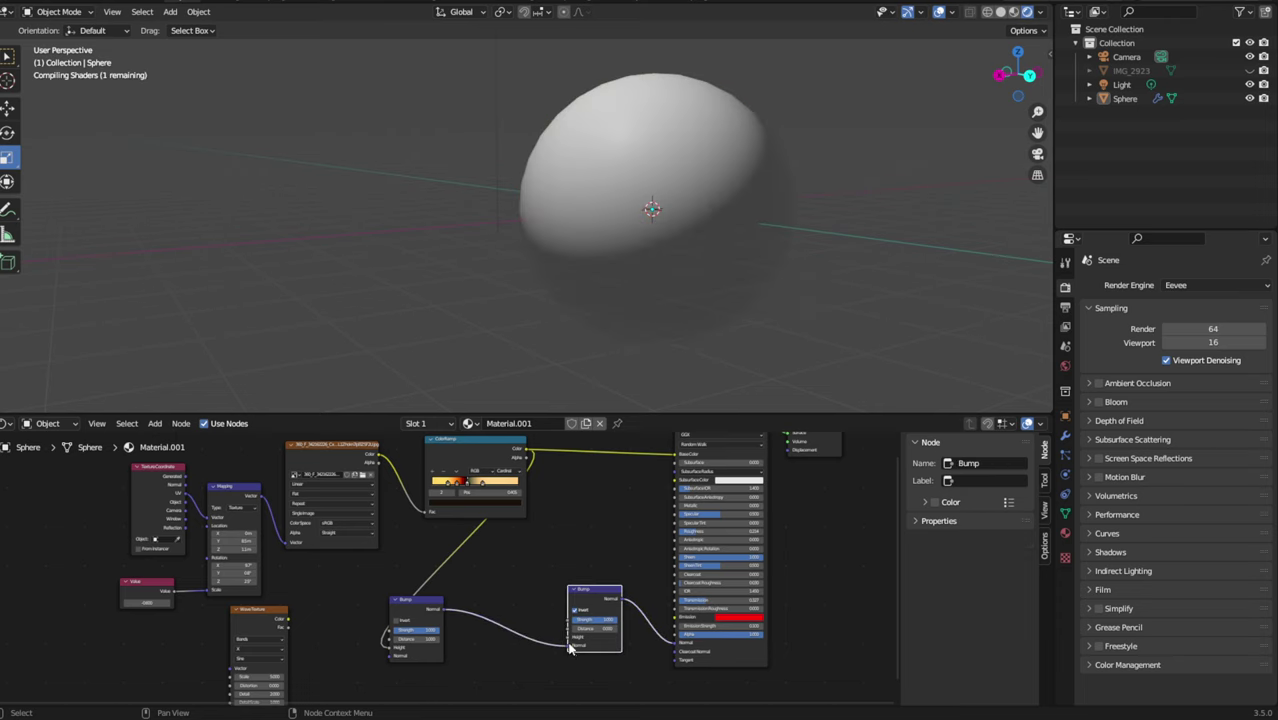
mouse_move(907, 273)
middle_mouse_down()
mouse_move(869, 289)
mouse_move(905, 276)
middle_mouse_up()
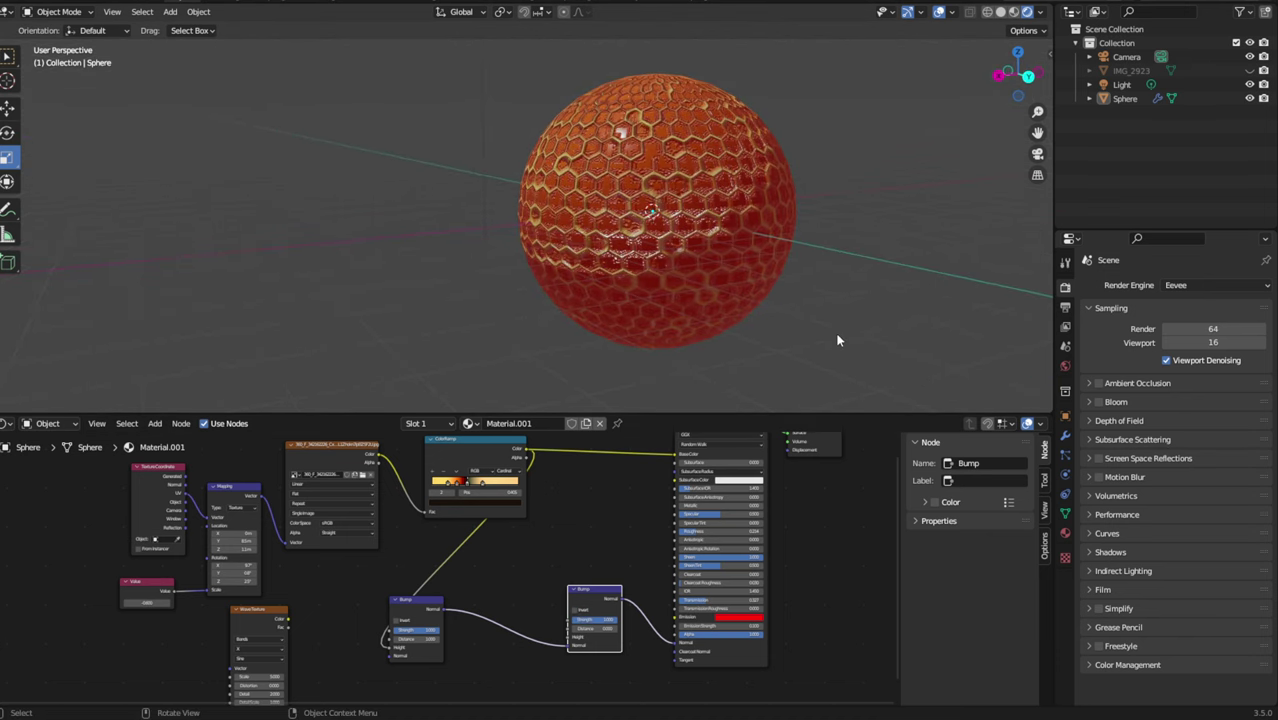
Toggle Invert on the left Bump node on and off, then move the texture link to the right Bump's Height.
scroll(835, 331, "up", 3)
scroll(851, 329, "down", 1)
scroll(604, 582, "up", 1)
middle_click_drag(604, 582, 533, 533)
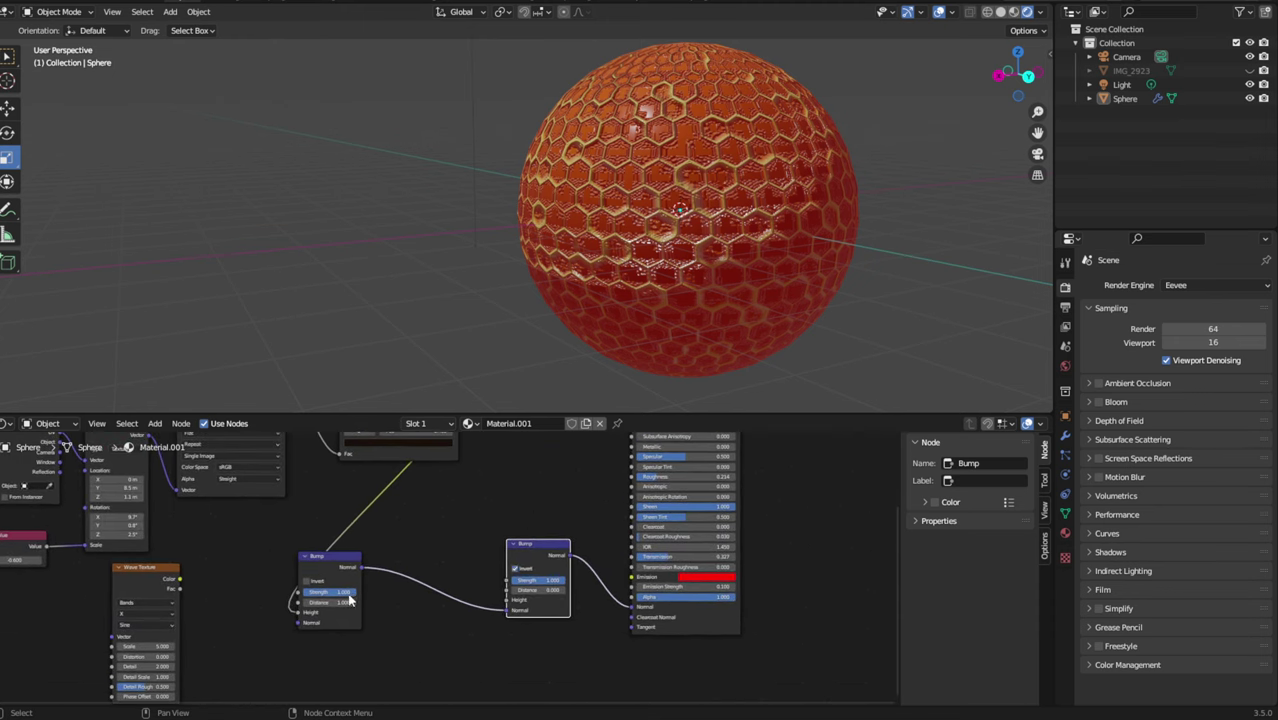
left_click(307, 581)
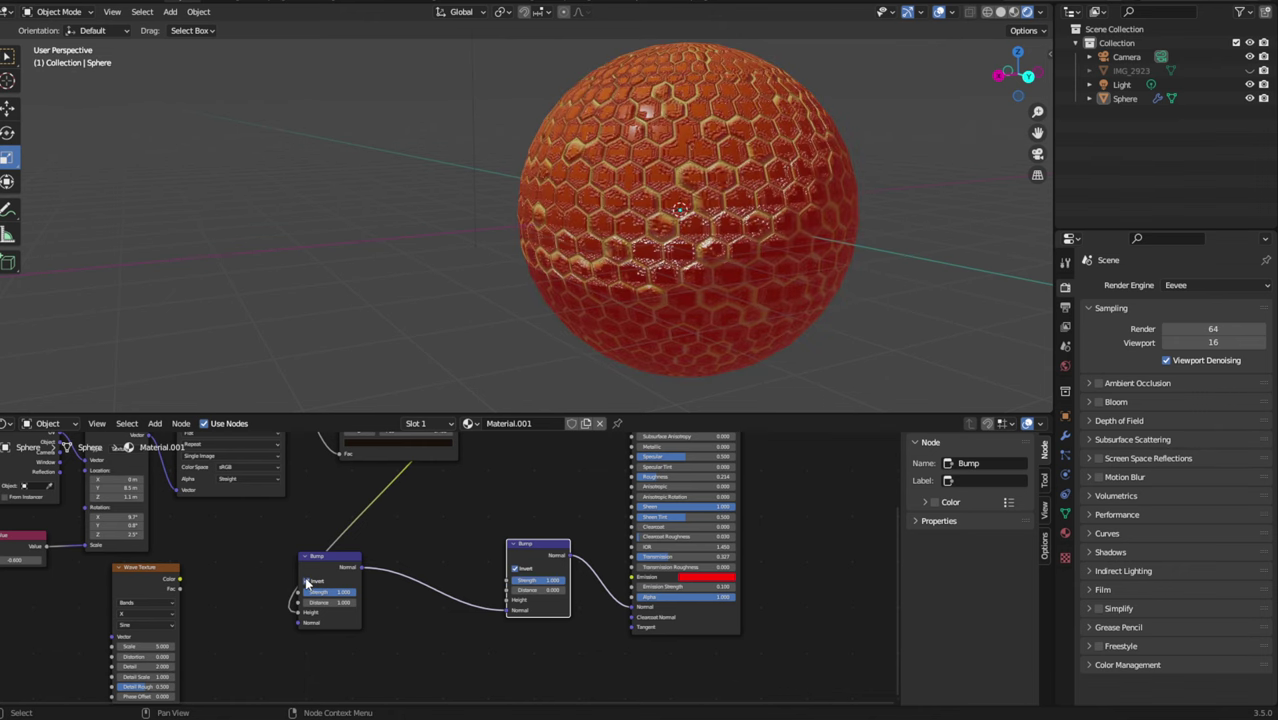
left_click(307, 583)
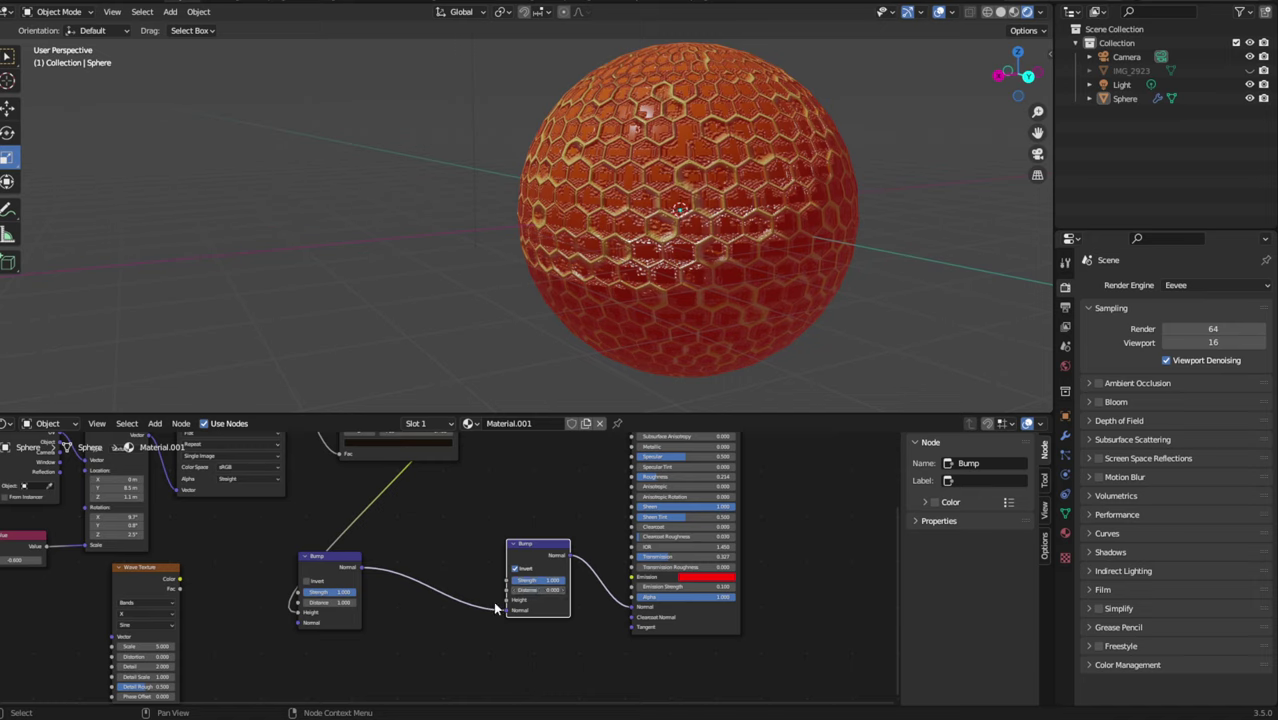
left_click_drag(299, 612, 509, 602)
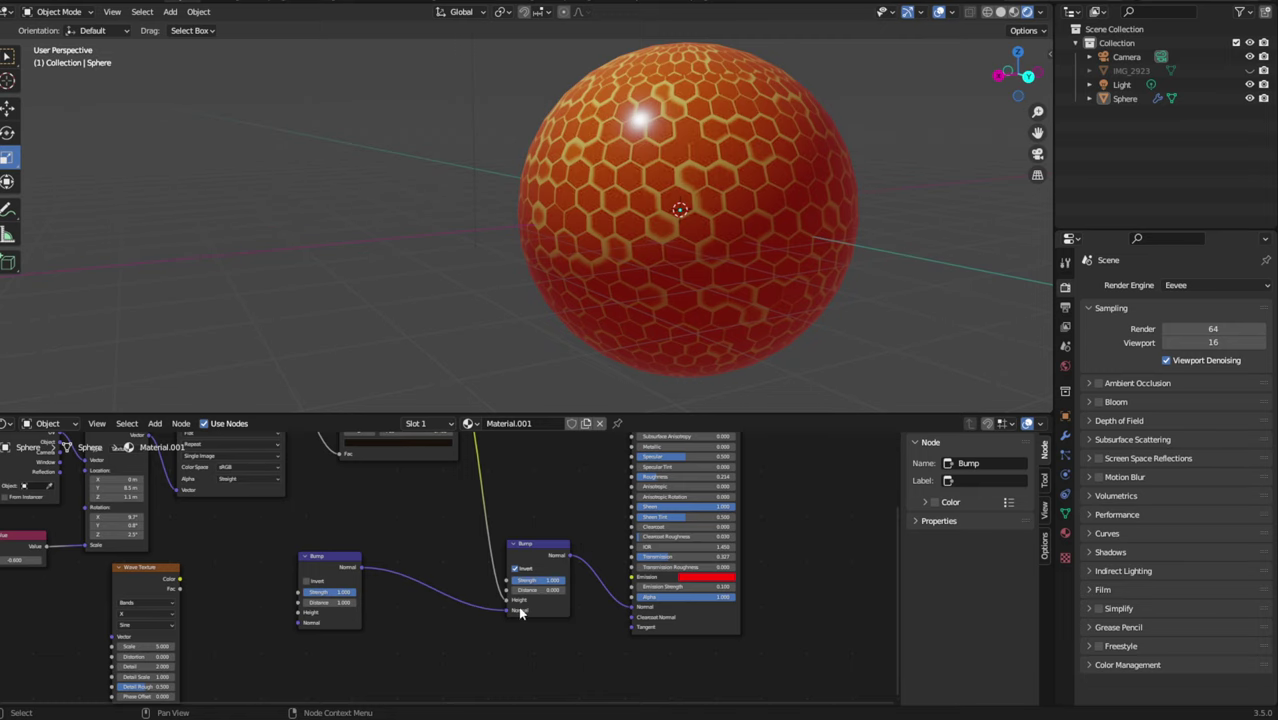
Lower the second Bump node's strength and toggle its Invert option.
left_click_drag(544, 583, 530, 583)
scroll(545, 488, "up", 1)
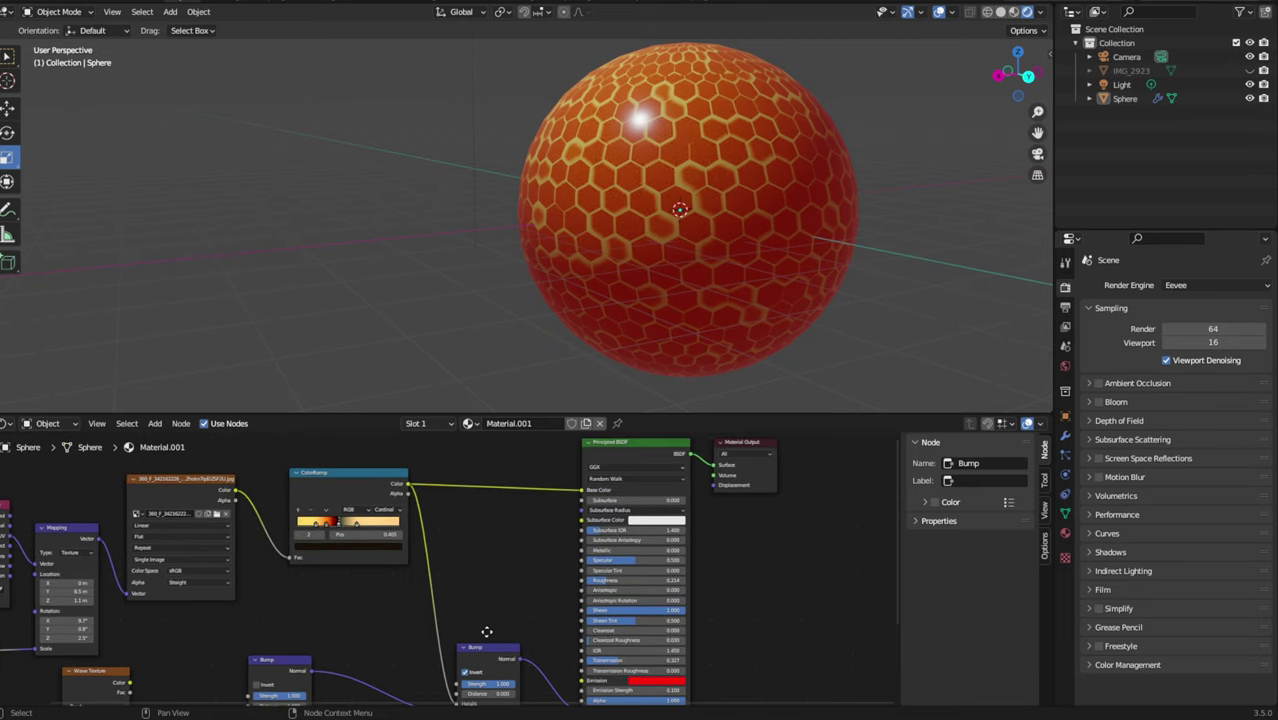
scroll(515, 618, "down", 1)
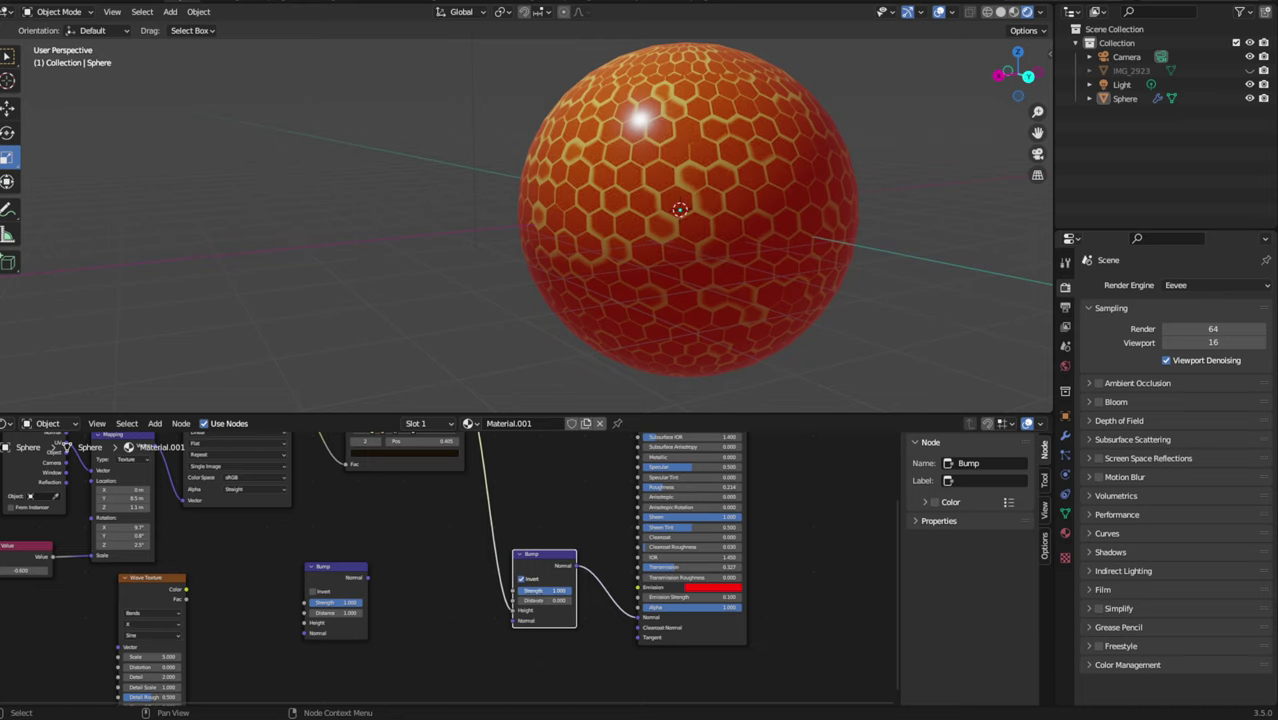
left_click(519, 580)
Drive the left Bump's Height from the ColorRamp and chain its Normal into the right Bump's Normal.
scroll(466, 557, "down", 2)
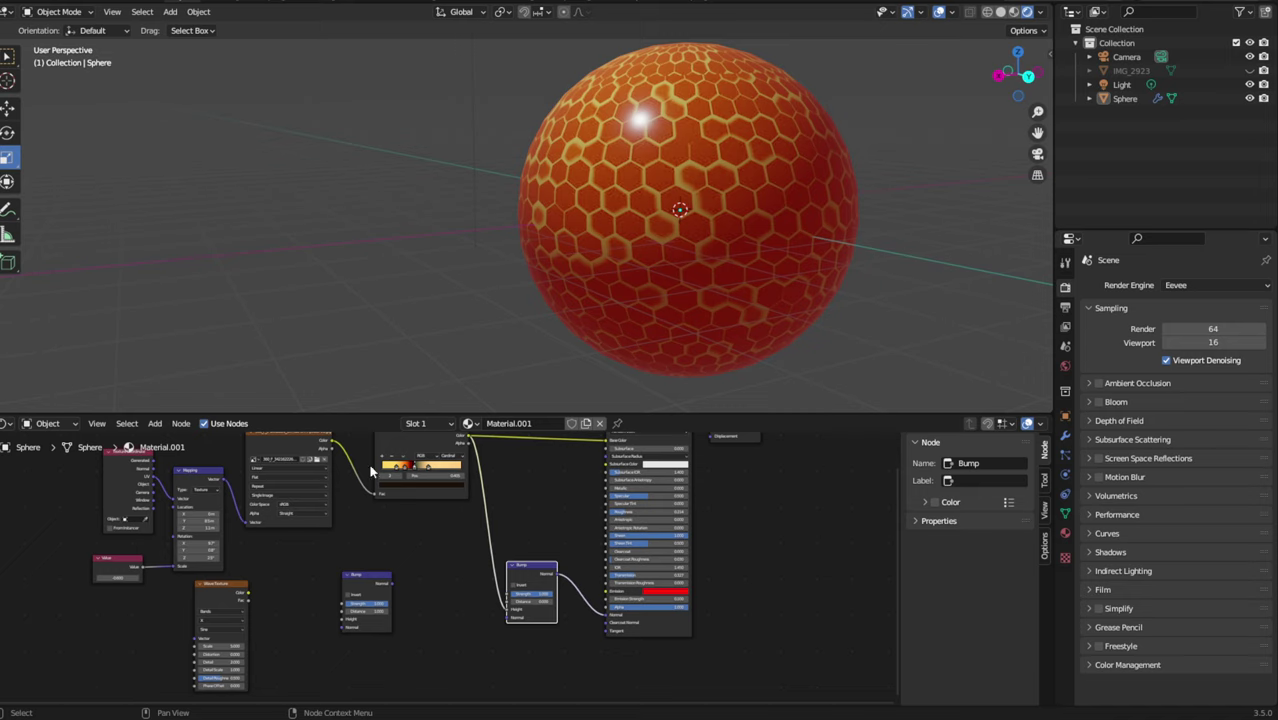
left_click_drag(333, 443, 511, 612)
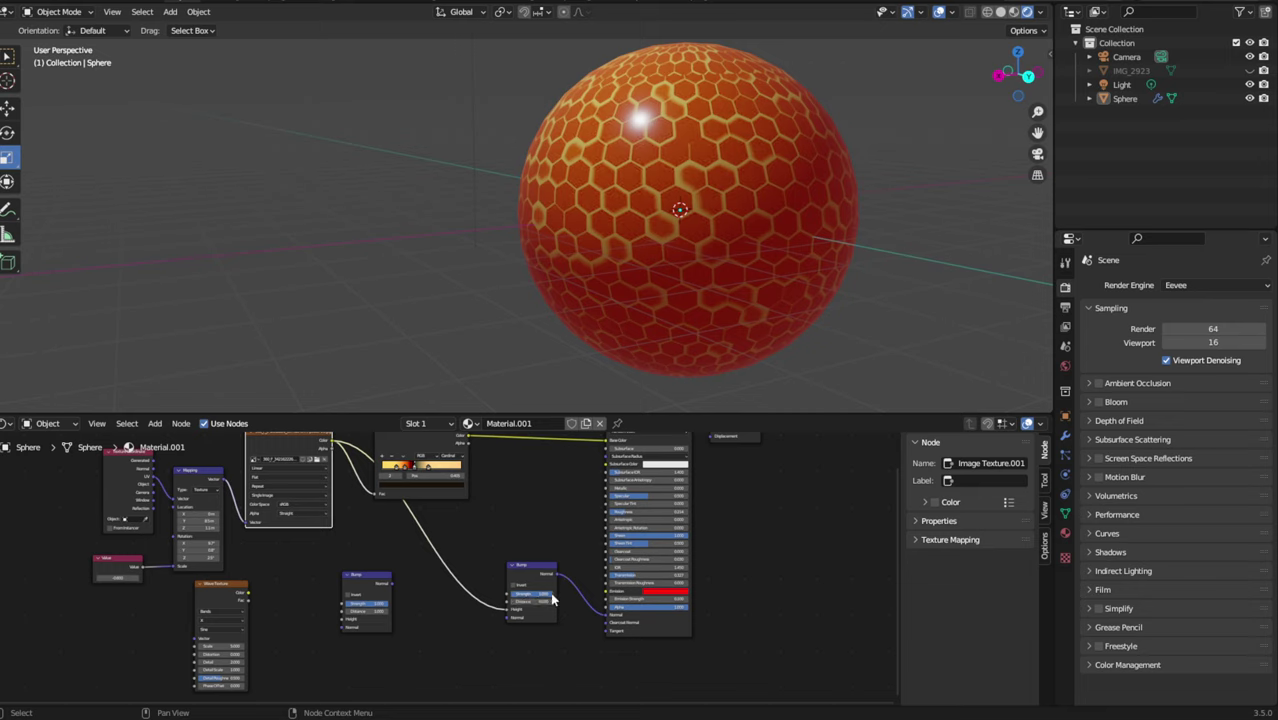
left_click_drag(463, 437, 509, 607)
left_click(530, 590)
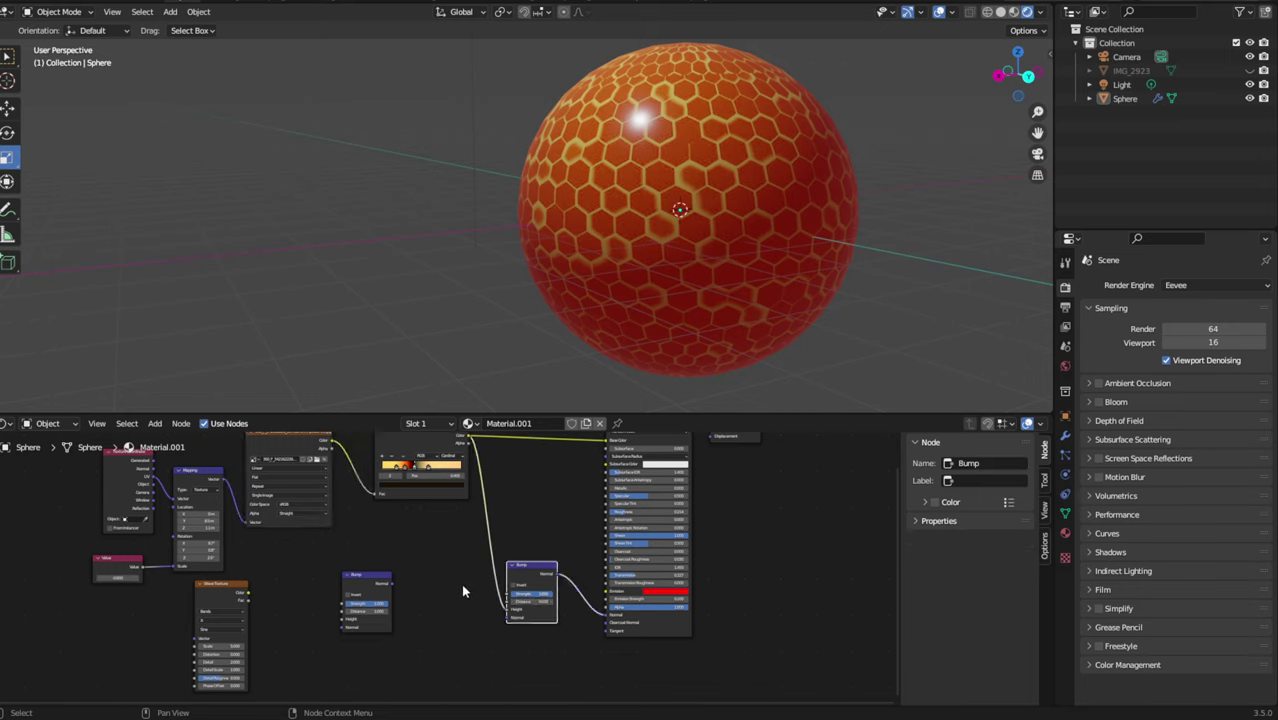
scroll(462, 591, "up", 1)
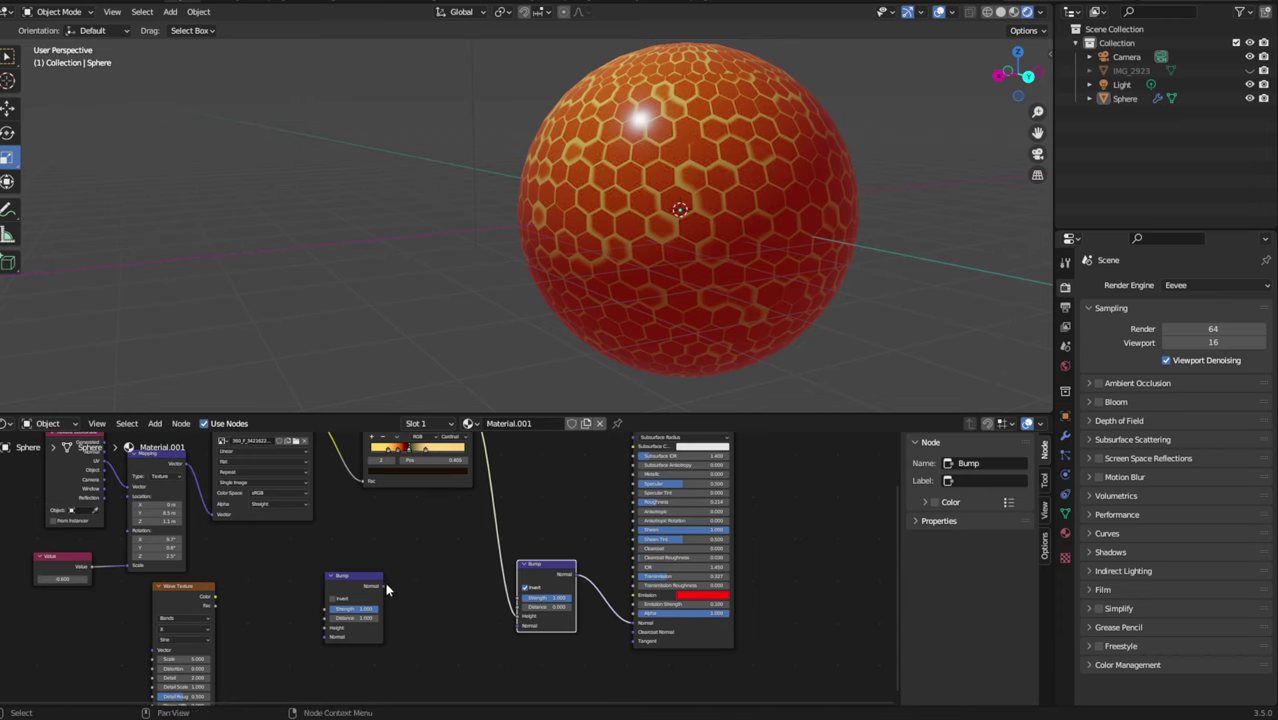
mouse_move(384, 586)
left_mouse_down()
mouse_move(521, 624)
mouse_move(369, 591)
mouse_move(329, 627)
mouse_move(434, 575)
left_mouse_up()
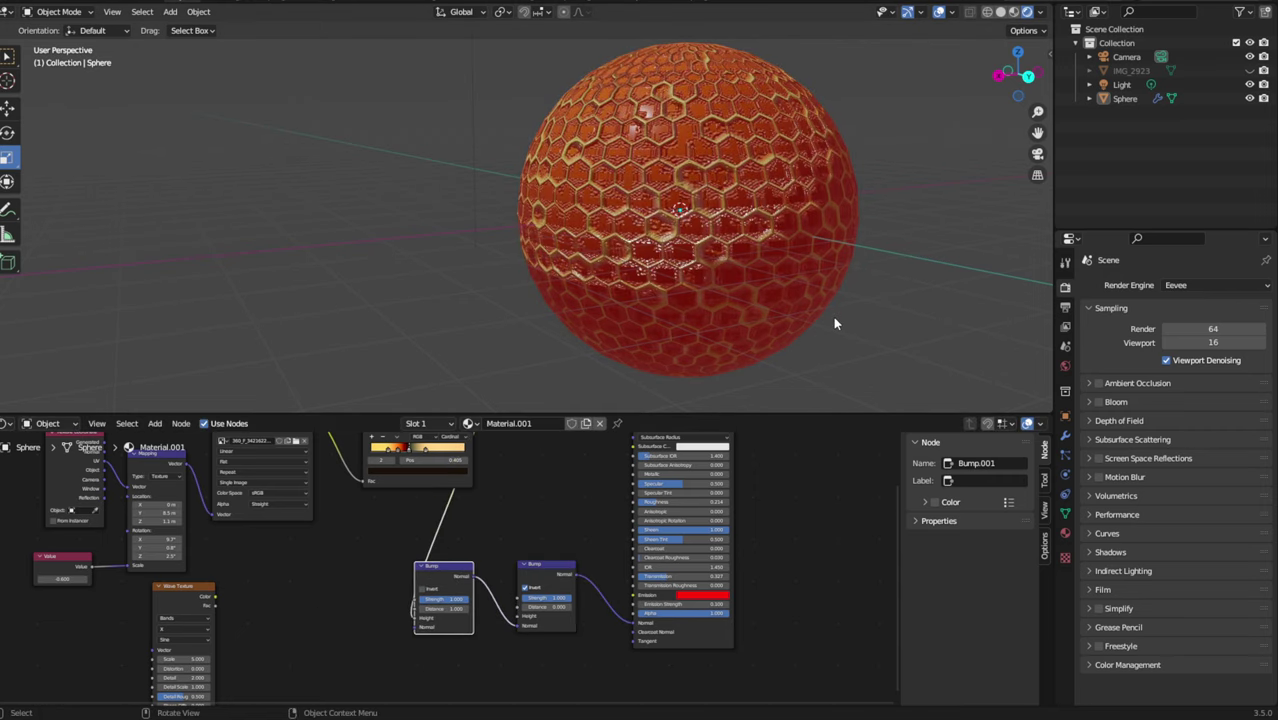
Move the ColorRamp colour stop to position 0.475 to widen the red band.
scroll(835, 323, "up", 3)
middle_click_drag(835, 323, 822, 370)
scroll(822, 370, "down", 4)
middle_click_drag(866, 331, 886, 308)
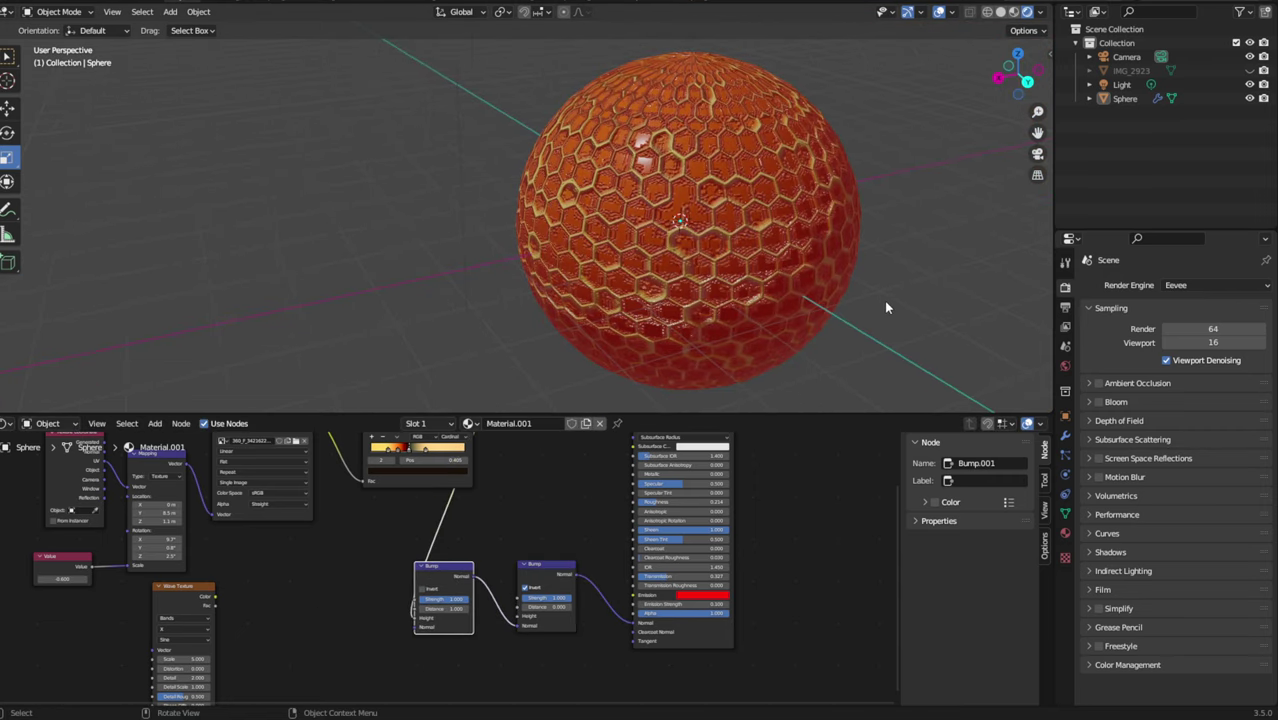
scroll(640, 600, "up", 2)
mouse_move(683, 640)
middle_mouse_down()
mouse_move(640, 605)
mouse_move(600, 638)
middle_mouse_up()
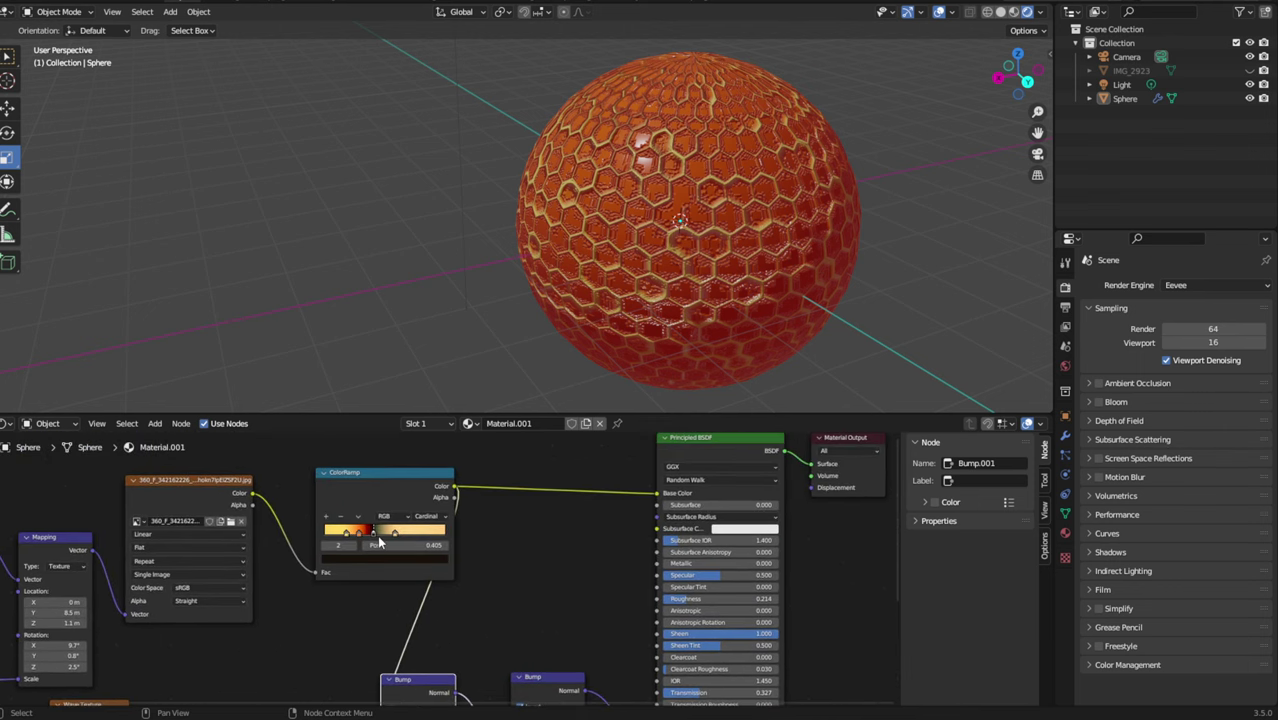
left_click_drag(373, 537, 384, 537)
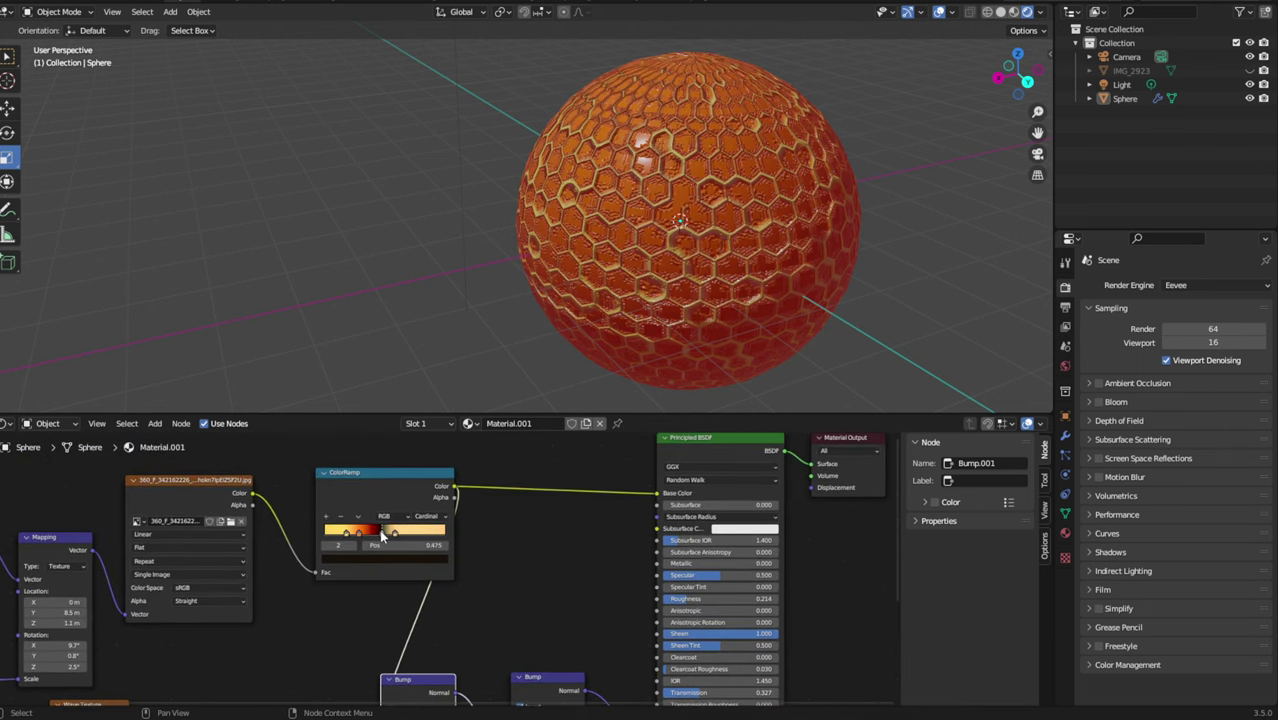
Set the left Bump to Strength 0.617 and Distance 40, and the right Bump to Strength 0.642.
middle_click_drag(482, 655, 513, 530)
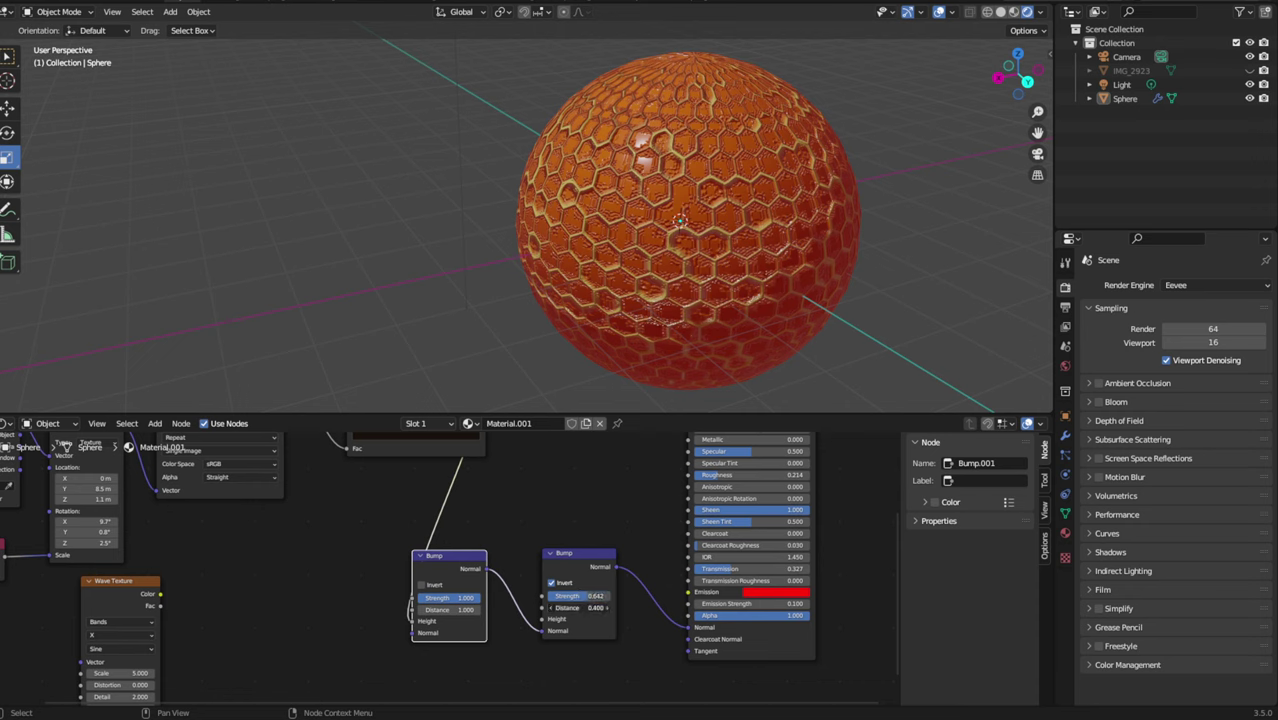
mouse_move(455, 597)
left_mouse_down()
mouse_move(438, 597)
mouse_move(480, 609)
mouse_move(410, 600)
mouse_move(480, 598)
mouse_move(436, 597)
left_mouse_up()
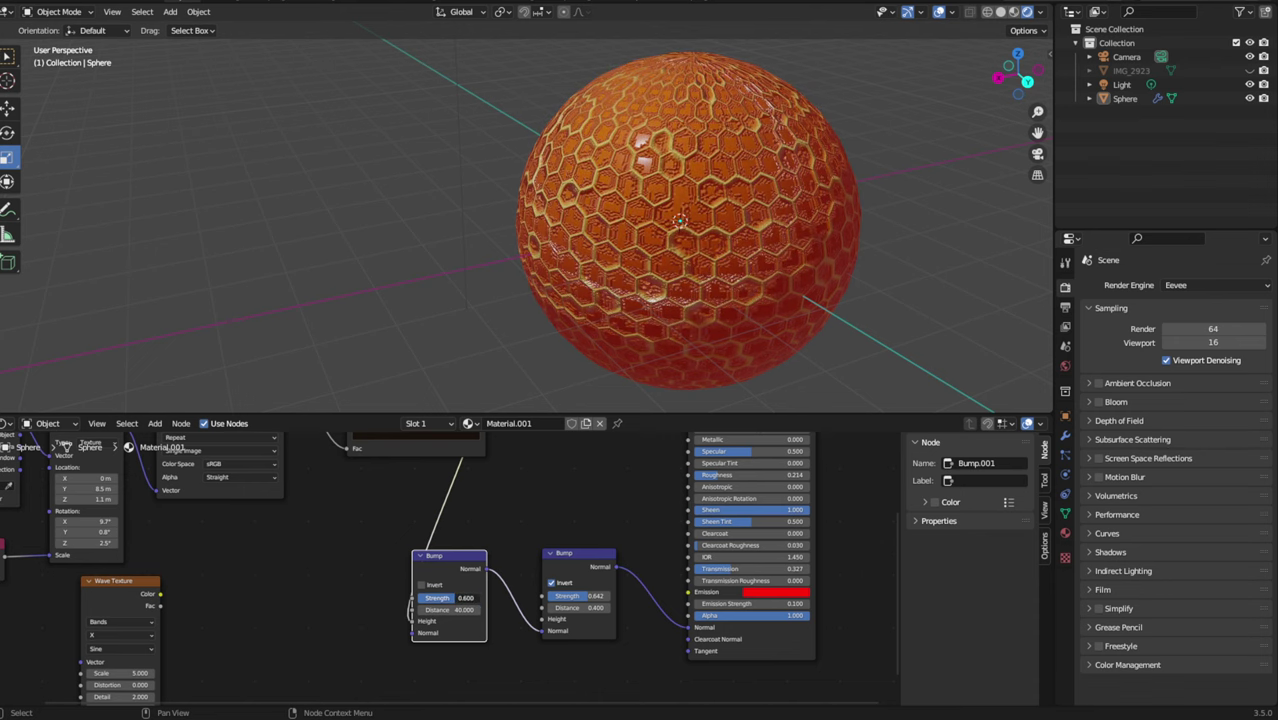
mouse_move(855, 412)
middle_mouse_down()
mouse_move(635, 317)
mouse_move(735, 284)
middle_mouse_up()
Duplicate the existing light as Light.001 and place it lower right of the sphere.
scroll(635, 317, "down", 8)
left_click(470, 124)
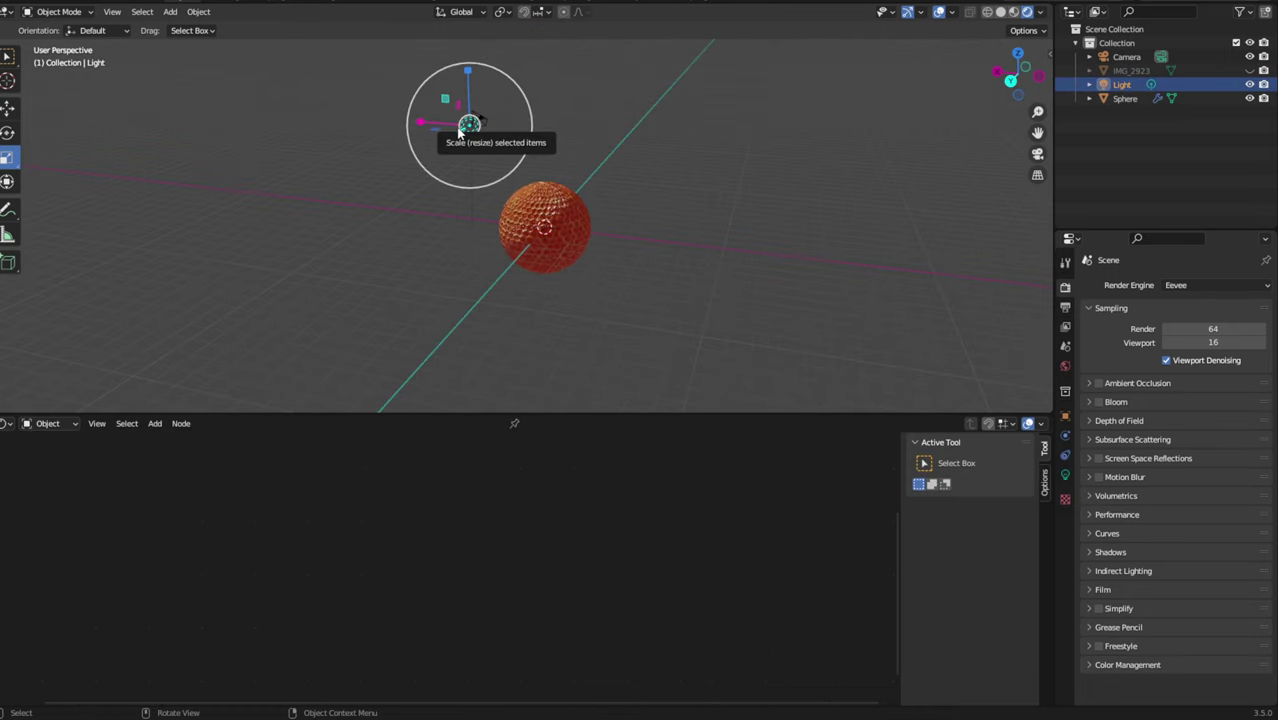
key("shift+d")
left_click(767, 331)
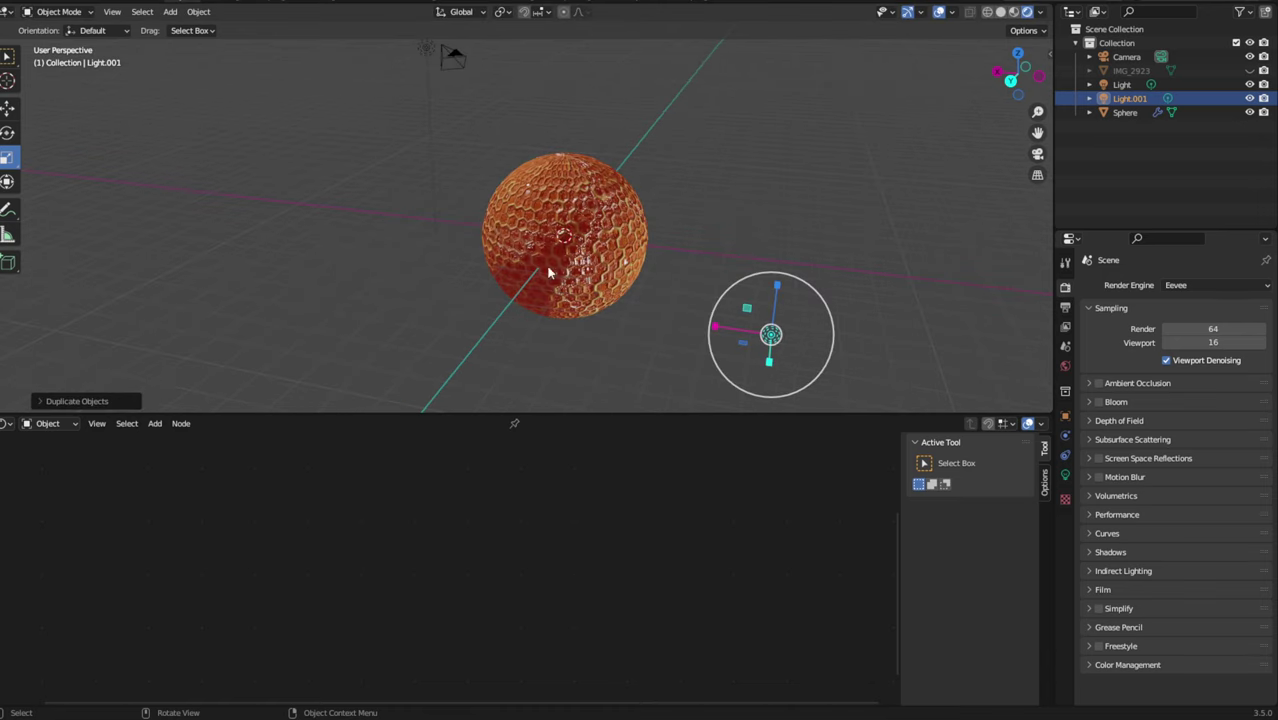
Reselect the Sphere to show its material, deselecting the new light and the Bump node.
middle_click_drag(767, 331, 543, 205)
scroll(840, 83, "up", 5)
left_click(894, 140)
middle_click_drag(905, 148, 905, 177)
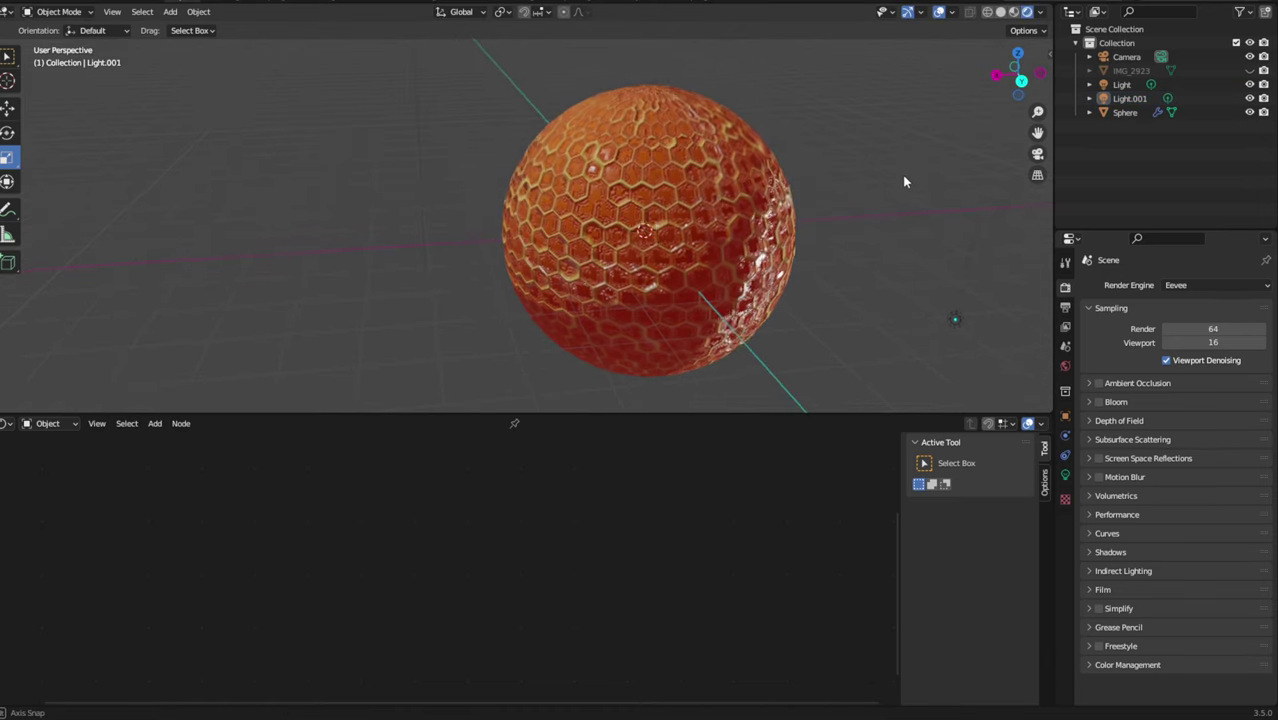
left_click(600, 300)
left_click(265, 645)
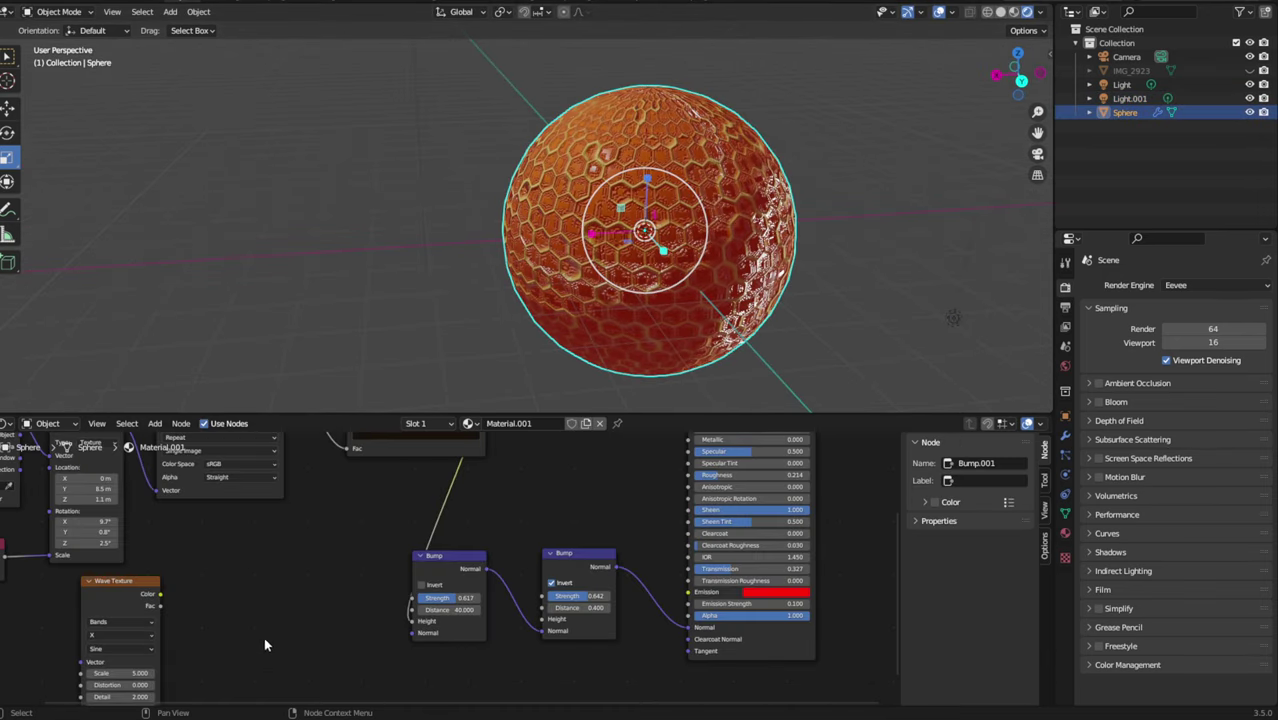
Deselect the sphere, save, and set the hexagon-scale Value node to -0.500.
left_click(426, 393)
key("ctrl+s")
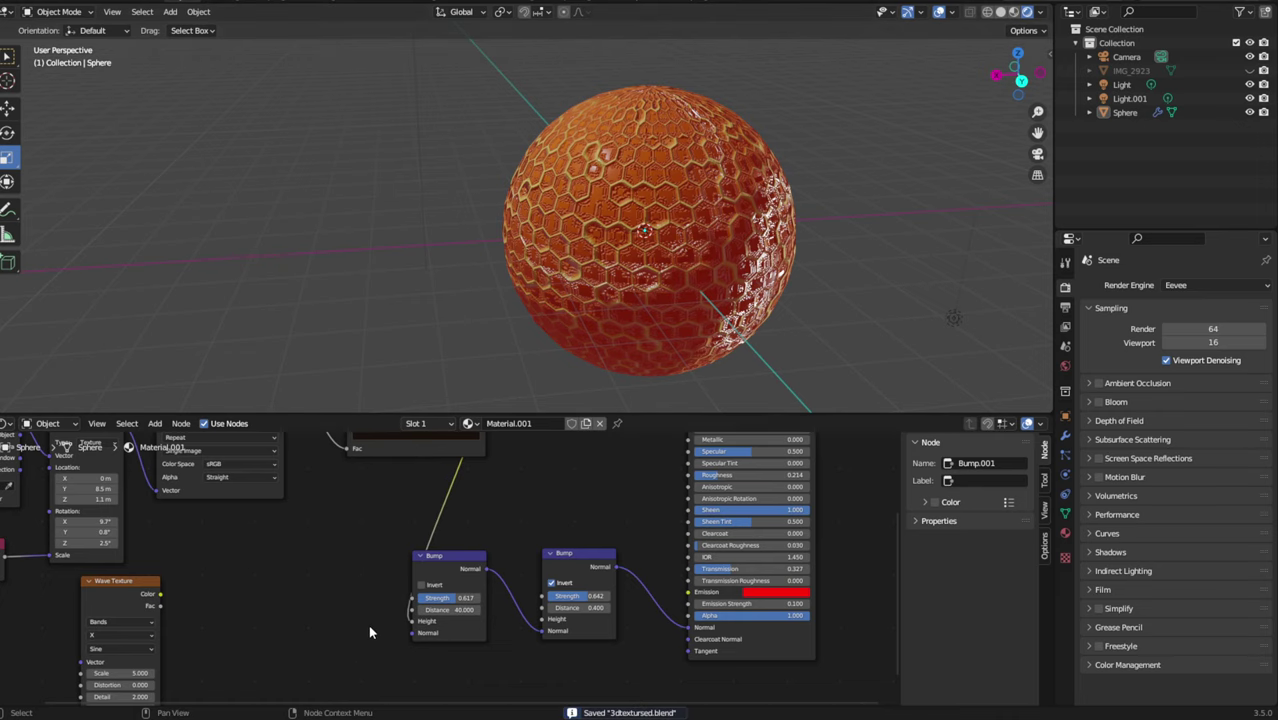
middle_click_drag(257, 527, 530, 568)
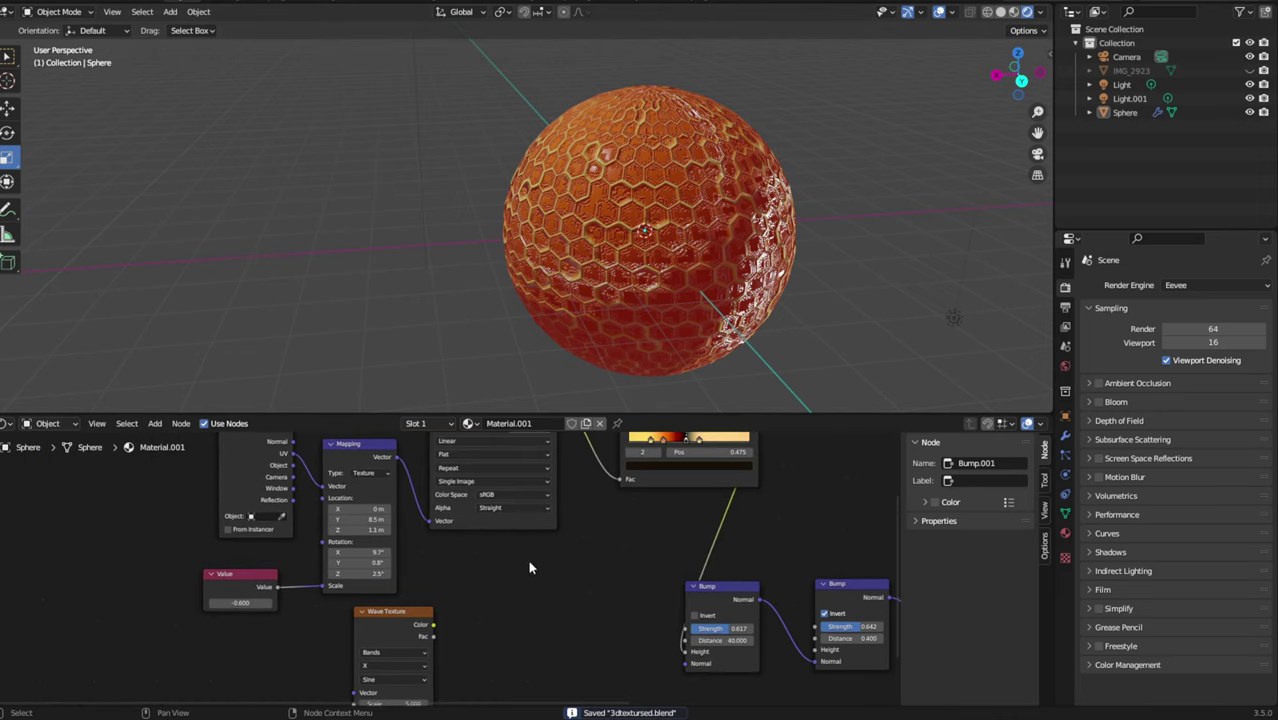
mouse_move(240, 601)
left_mouse_down()
mouse_move(260, 602)
mouse_move(220, 602)
left_mouse_up()
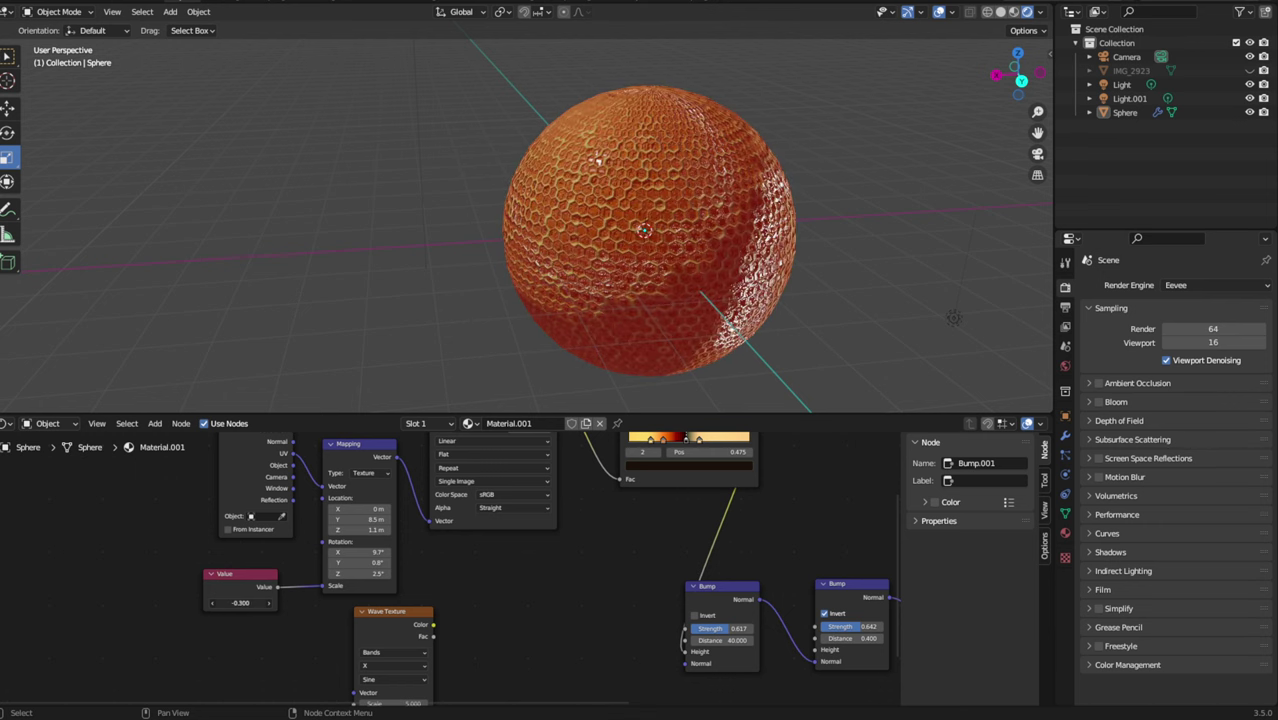
middle_click_drag(799, 319, 810, 303)
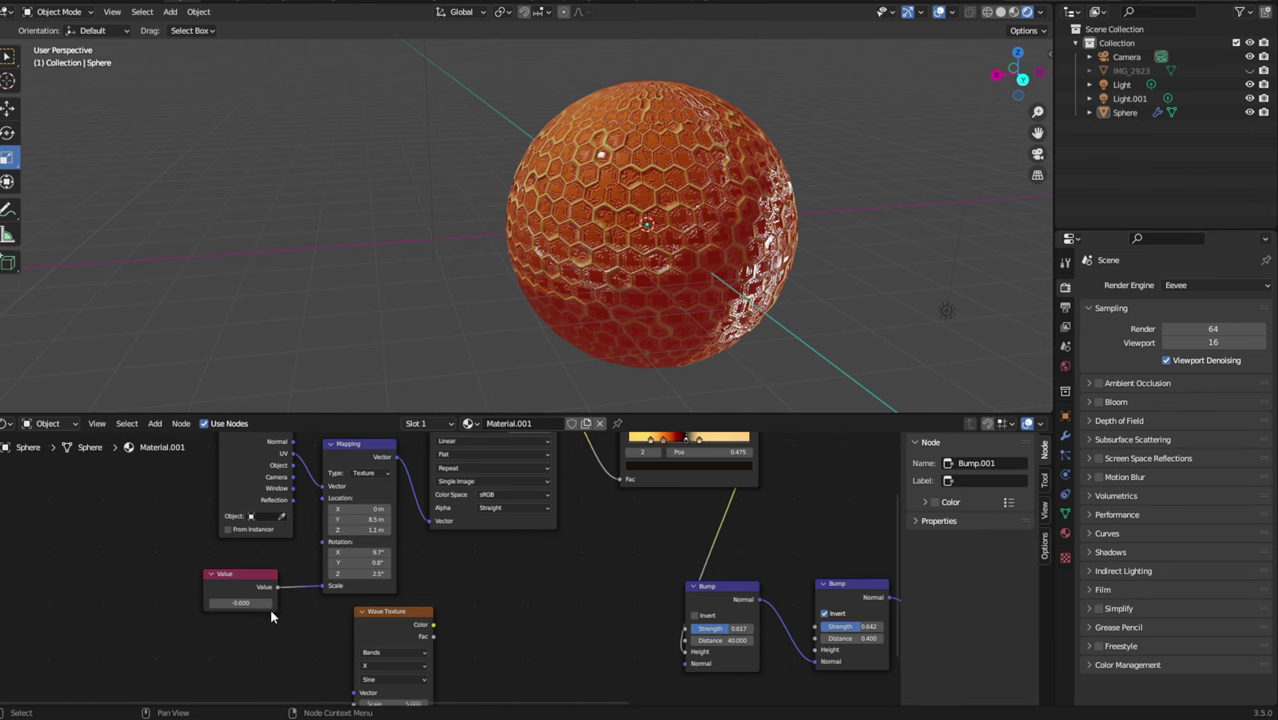
left_click(271, 603)
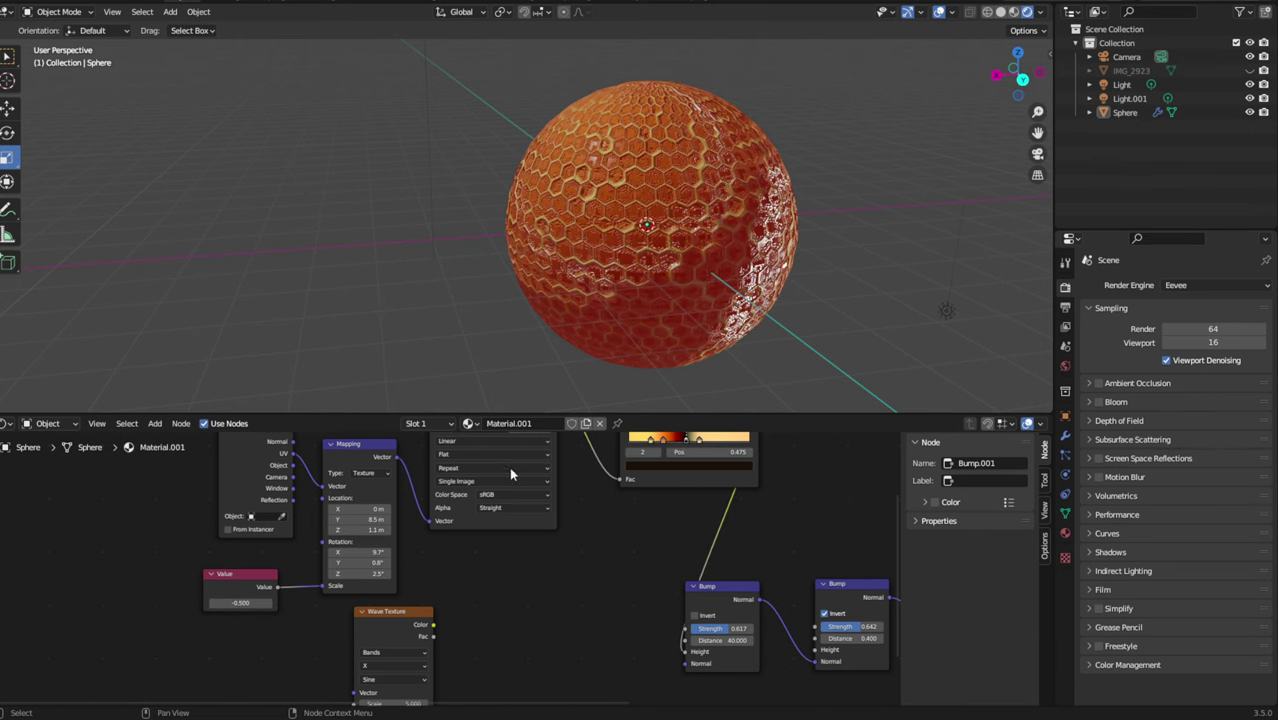
Save 3dtextured.blend with the new scale and inspect the result.
key("ctrl+s")
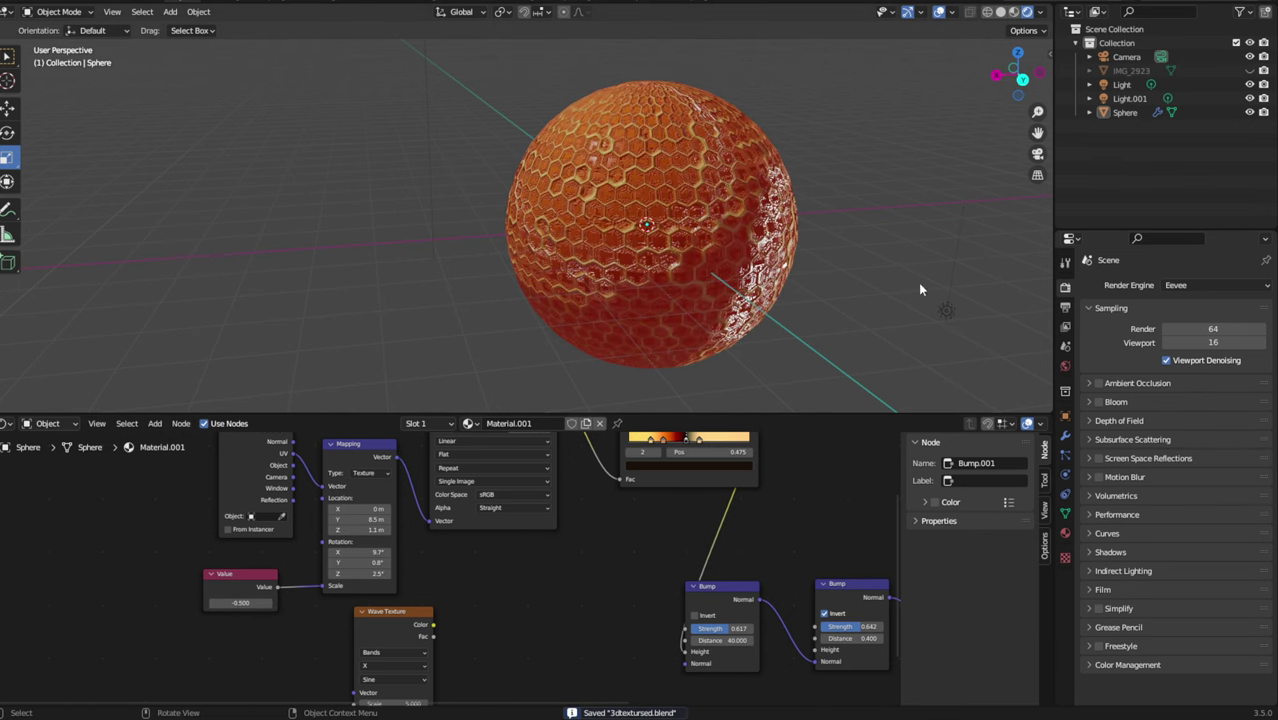
middle_click_drag(920, 289, 788, 254)
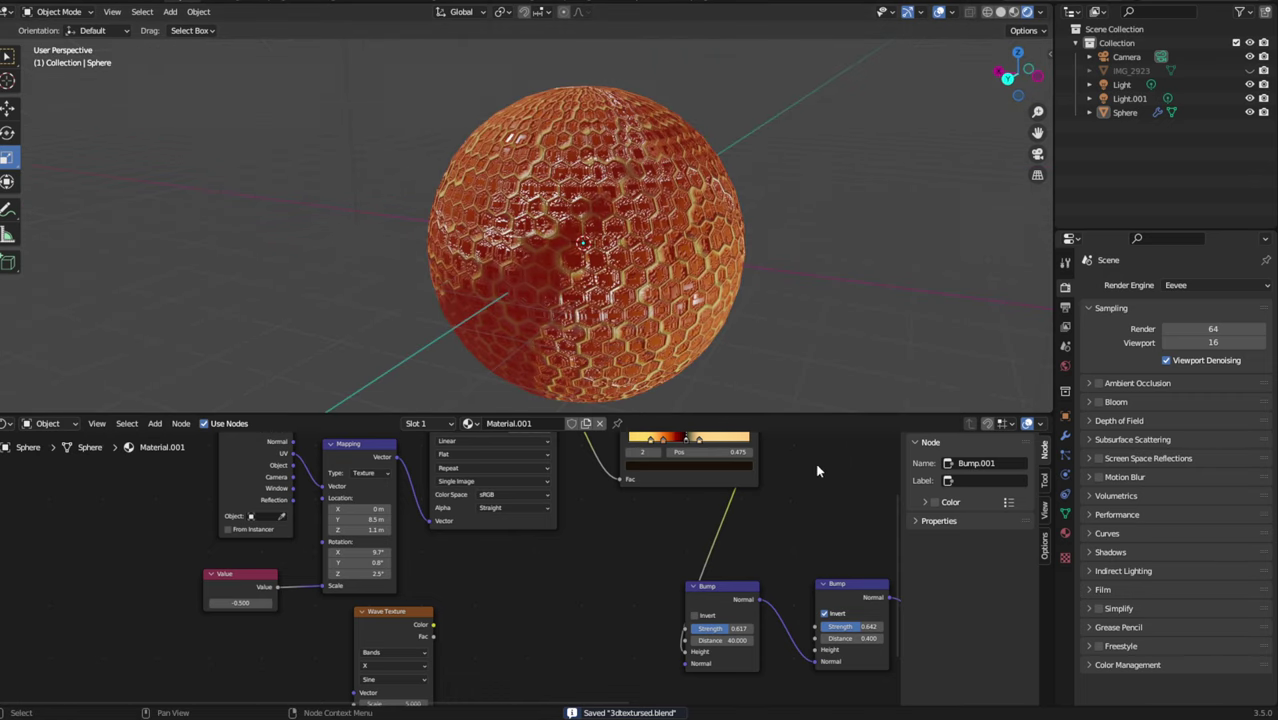
middle_click_drag(817, 470, 529, 571)
middle_click_drag(609, 562, 555, 516)
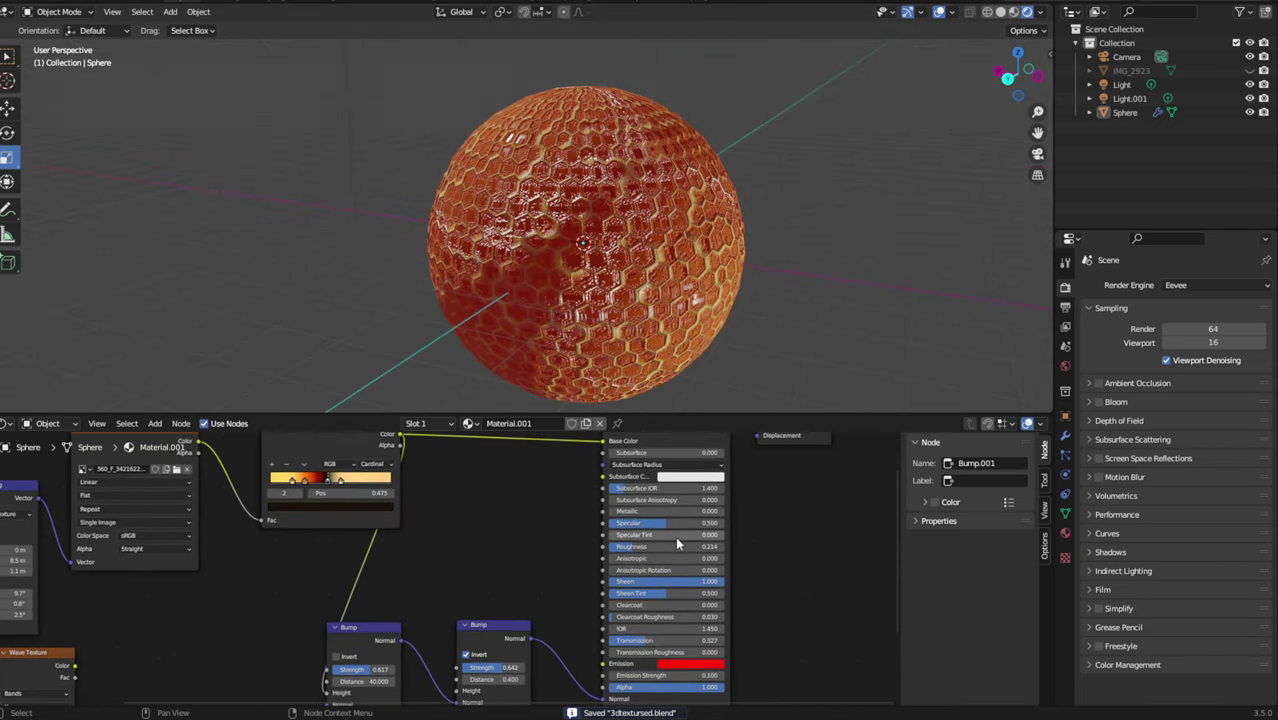
Try zero roughness, undo it, then set the material roughness to 0.323 and save.
left_click_drag(659, 543, 607, 548)
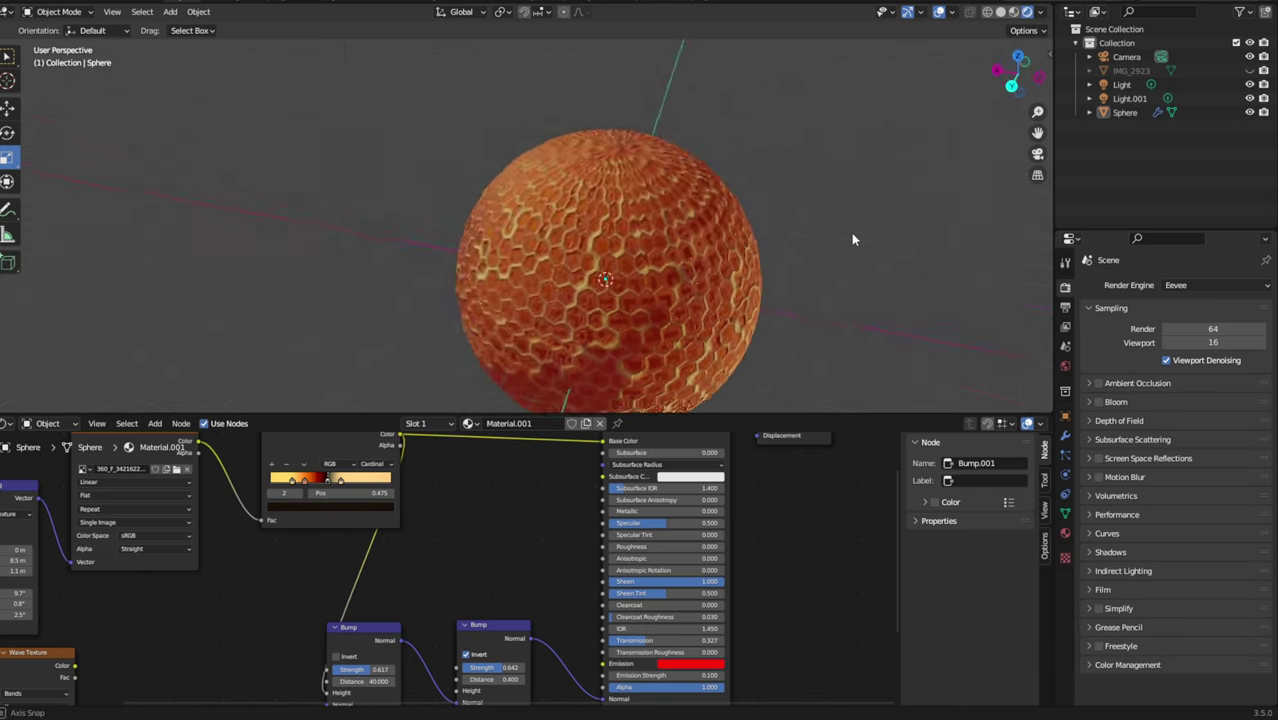
mouse_move(665, 233)
middle_mouse_down()
mouse_move(970, 208)
mouse_move(721, 170)
mouse_move(750, 165)
mouse_move(959, 205)
mouse_move(951, 187)
middle_mouse_up()
key("ctrl+z")
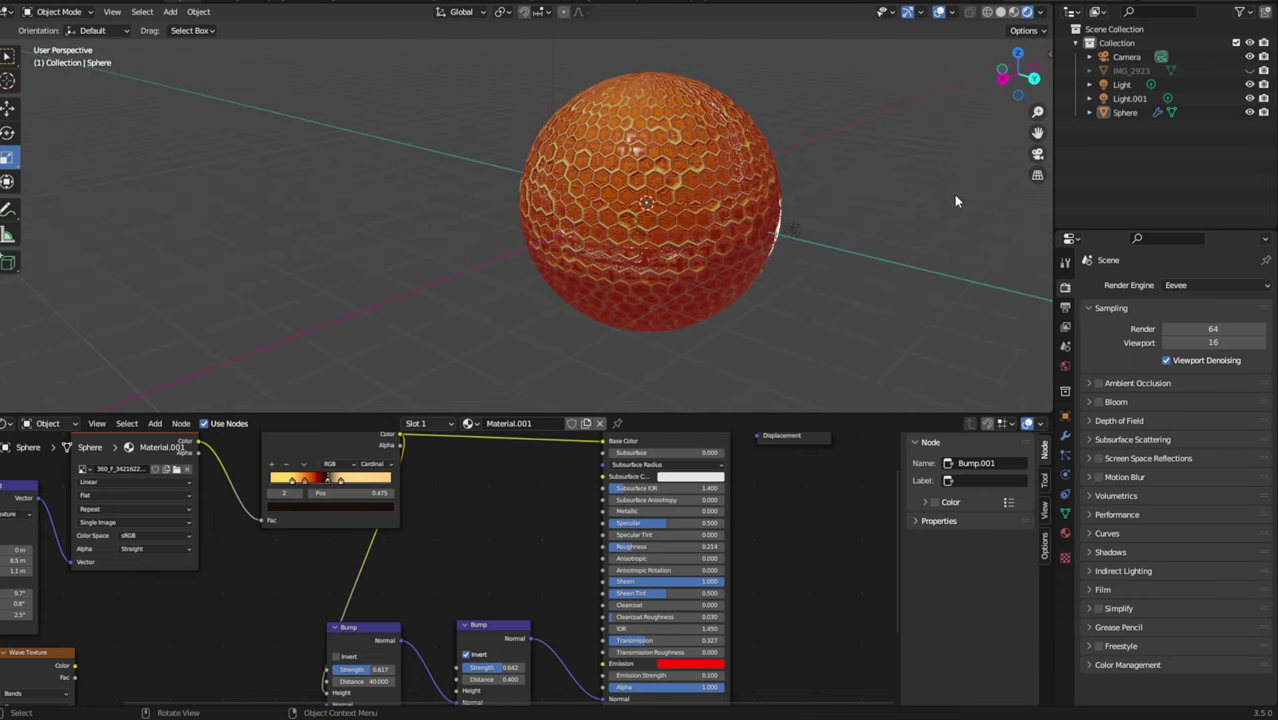
middle_click_drag(939, 251, 883, 303)
left_click_drag(645, 553, 672, 553)
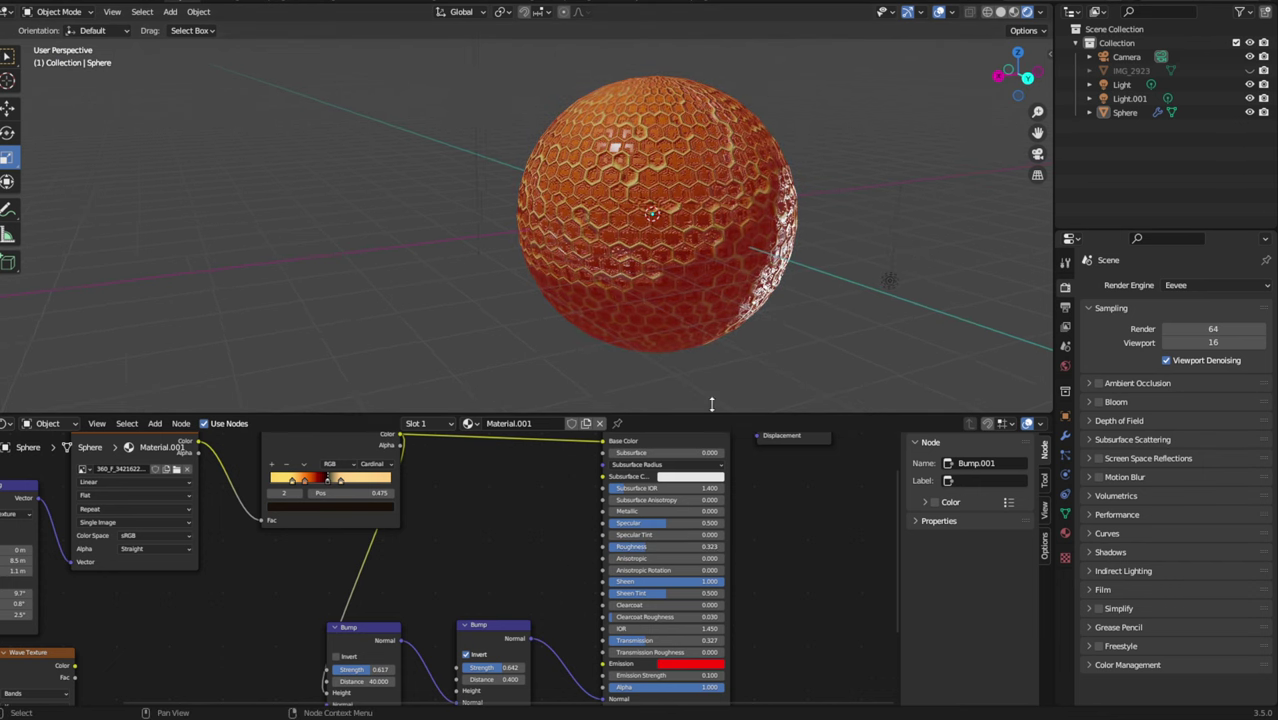
key("ctrl+s")
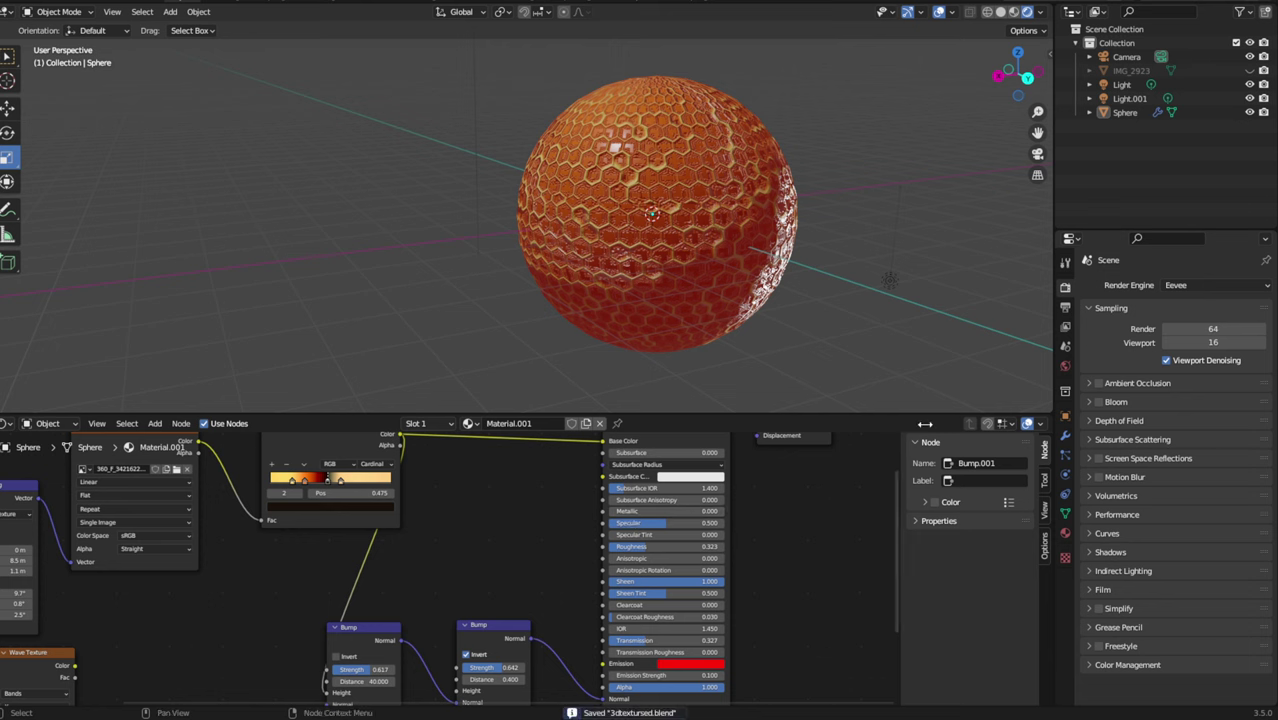
Connect the Wave Texture's Color output to the first Bump node.
mouse_move(912, 351)
middle_mouse_down()
mouse_move(881, 325)
mouse_move(896, 327)
middle_mouse_up()
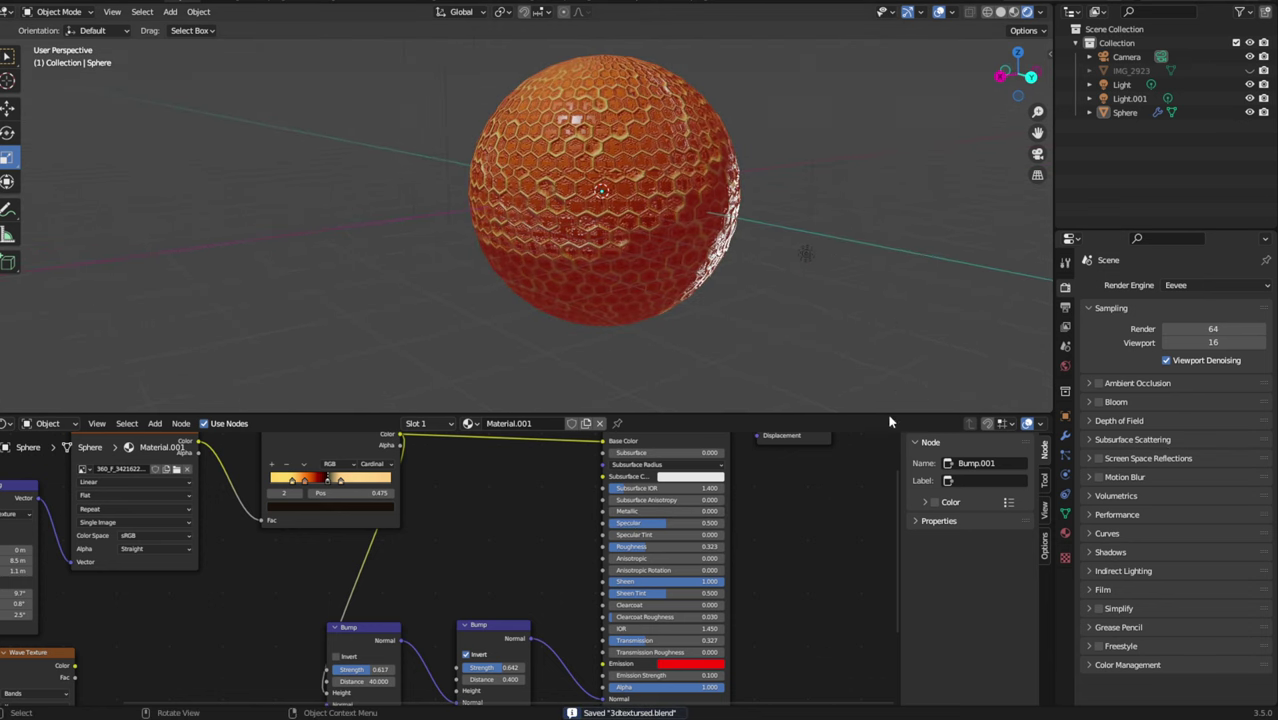
middle_click_drag(799, 585, 870, 541)
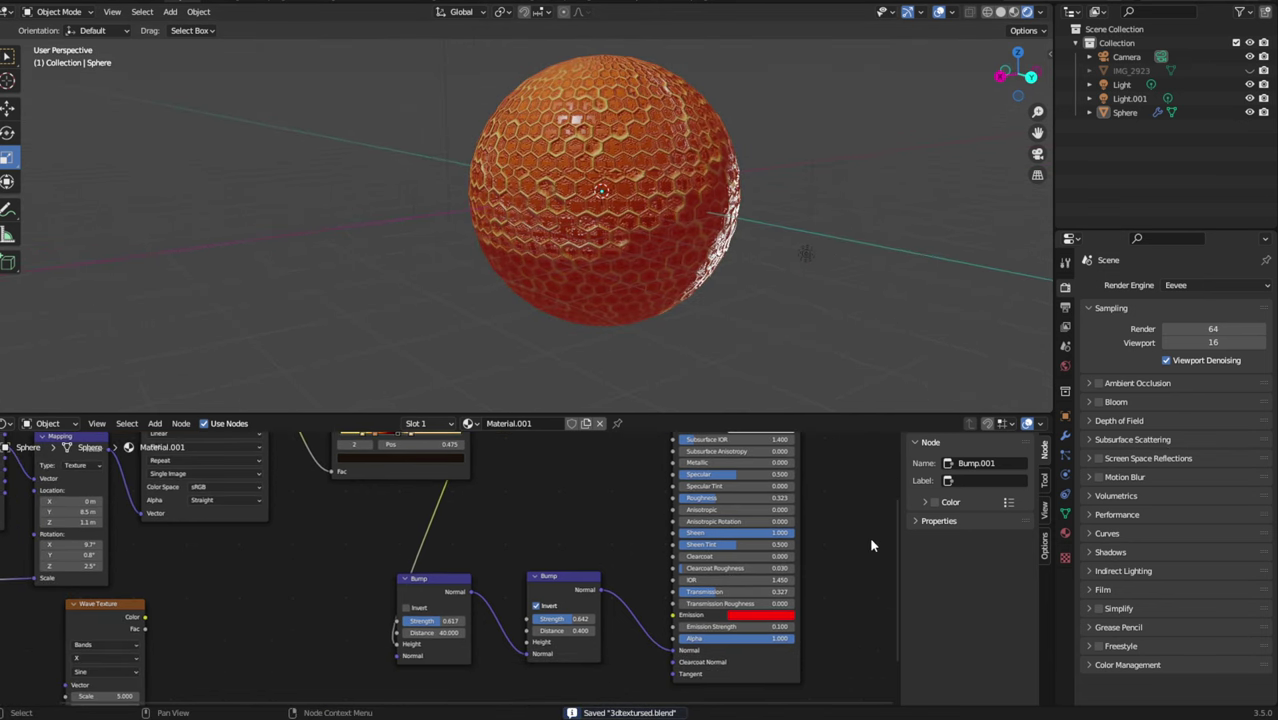
middle_click_drag(500, 525, 684, 470)
left_click_drag(316, 563, 574, 603)
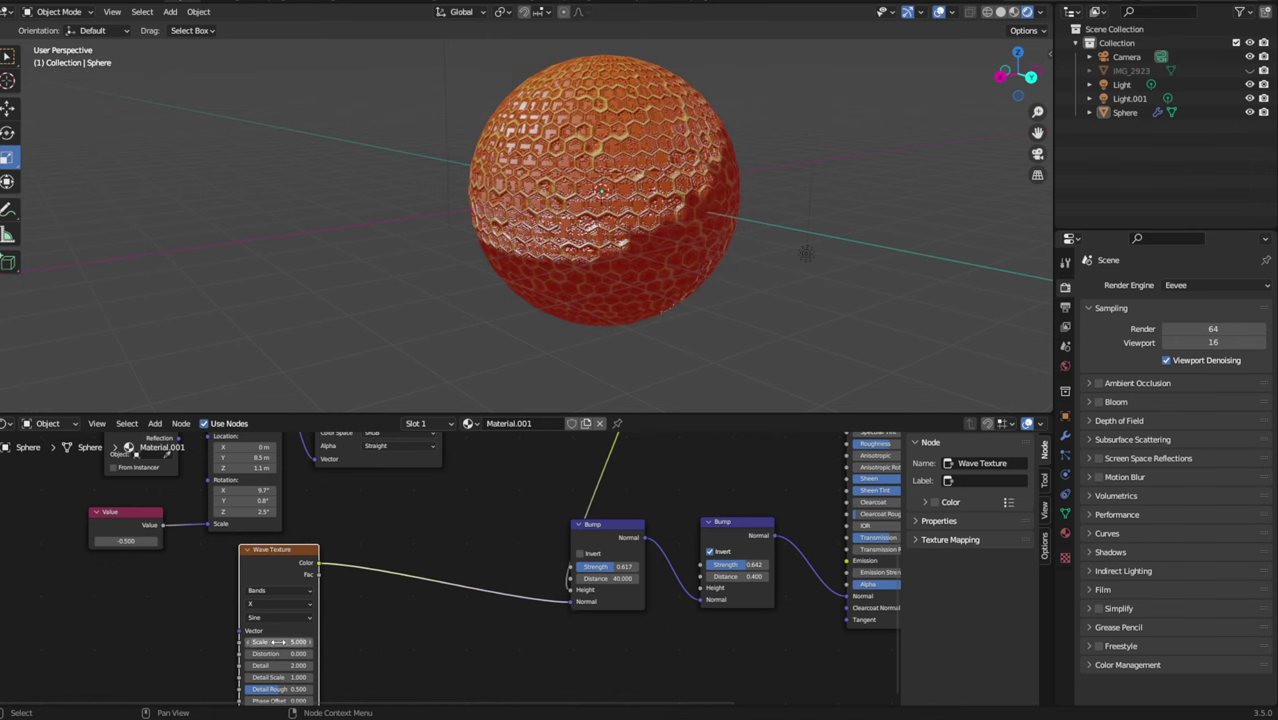
Add a Wave-driven Bump node via 'bump' search, chain it into the existing Bump, and retune the wave scale.
mouse_move(280, 641)
left_mouse_down()
mouse_move(558, 594)
mouse_move(393, 612)
left_mouse_up()
type("bu")
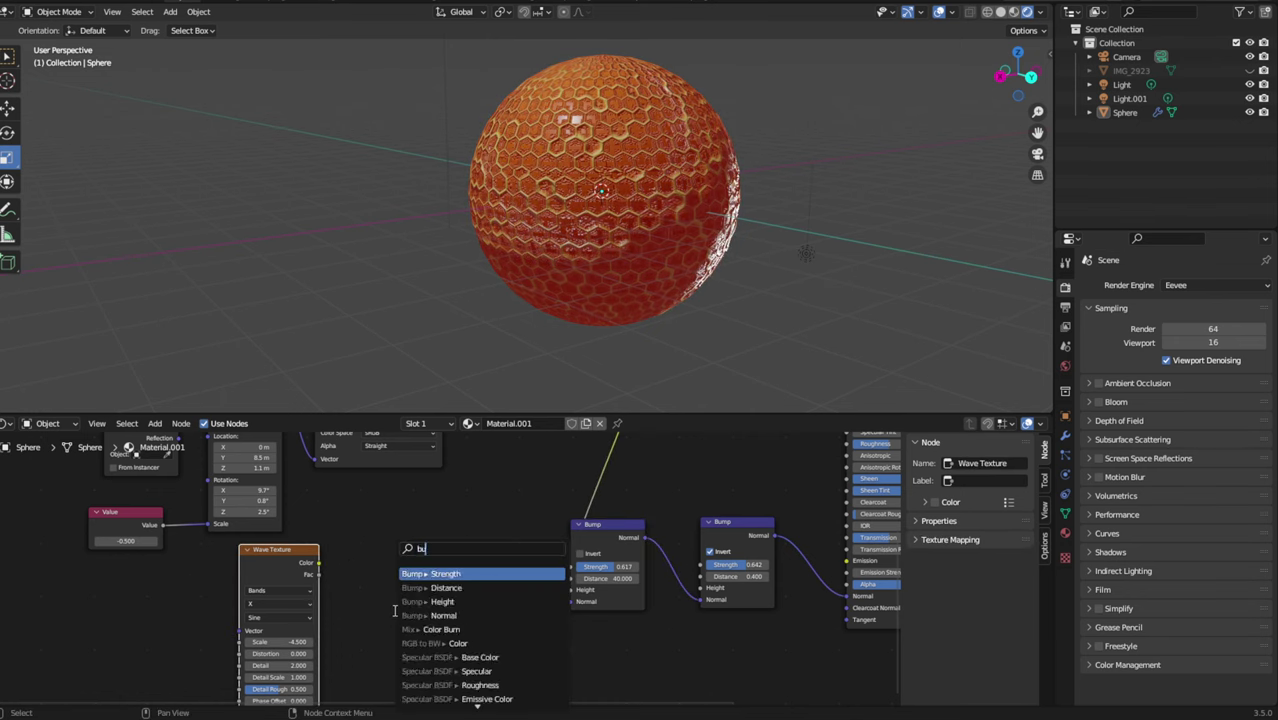
type("mp")
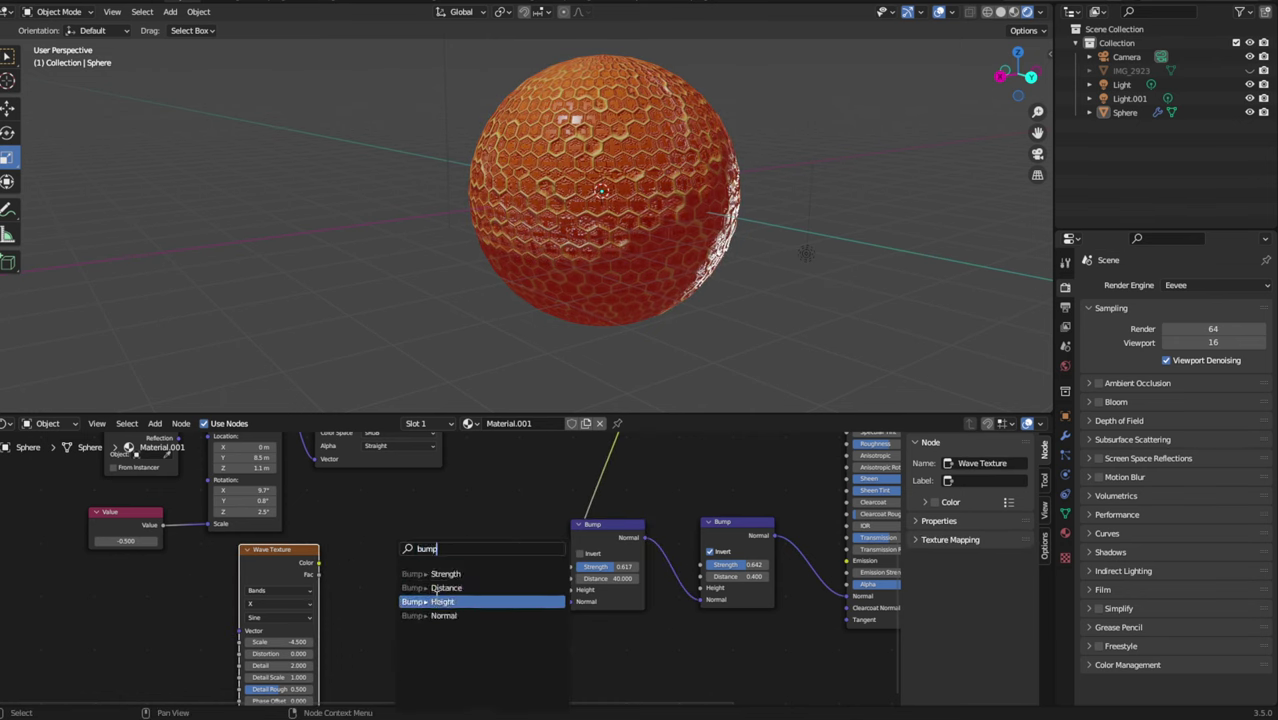
left_click(438, 602)
left_click_drag(462, 620, 572, 603)
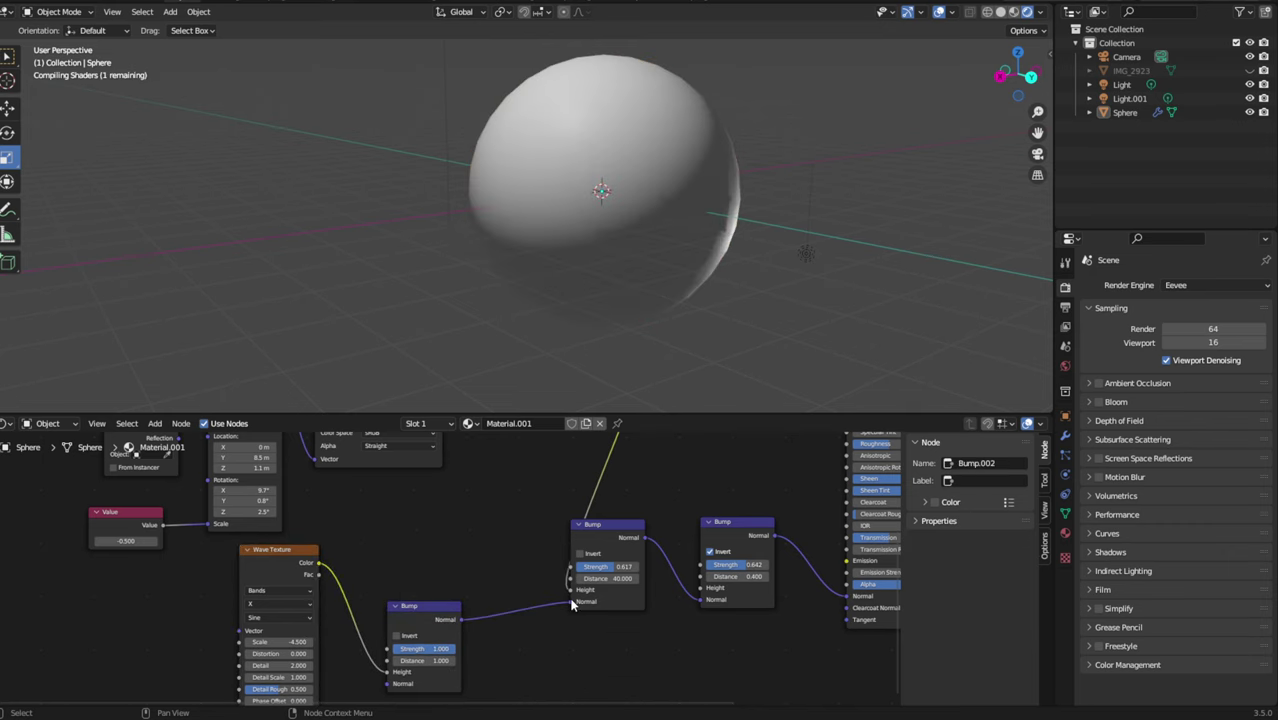
middle_click_drag(507, 645, 502, 624)
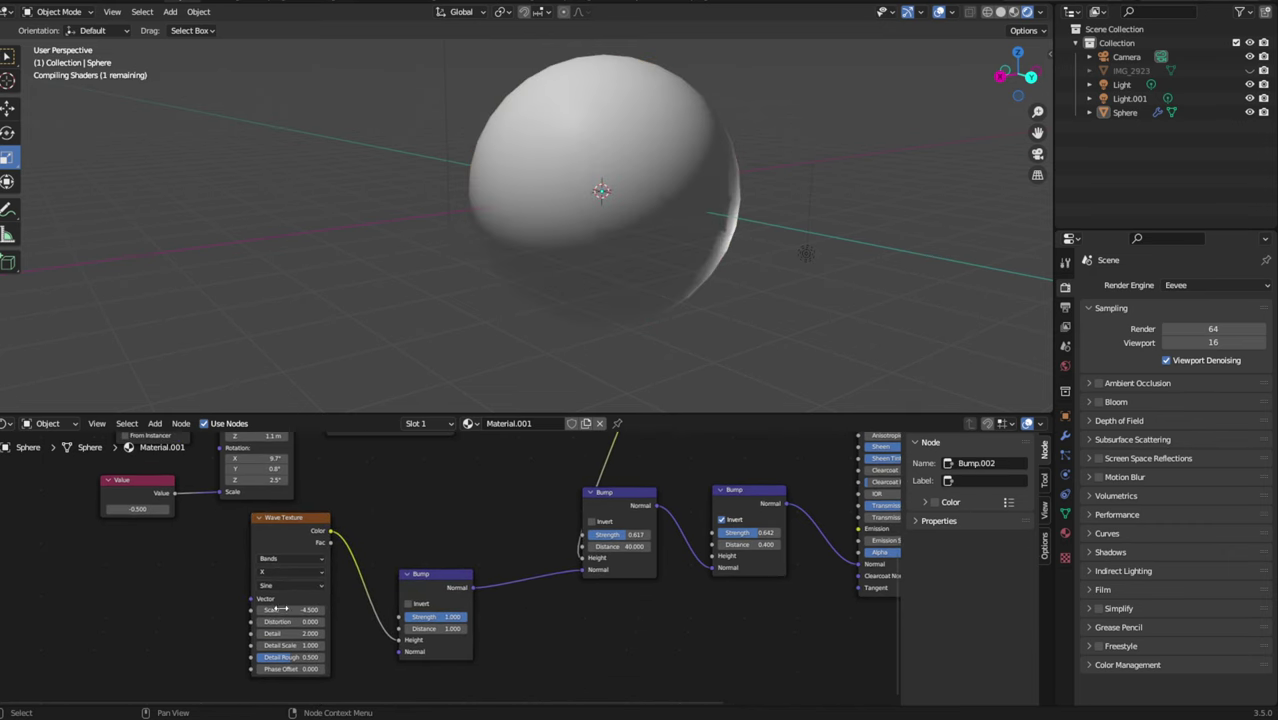
mouse_move(283, 609)
left_mouse_down()
mouse_move(300, 609)
mouse_move(300, 622)
left_mouse_up()
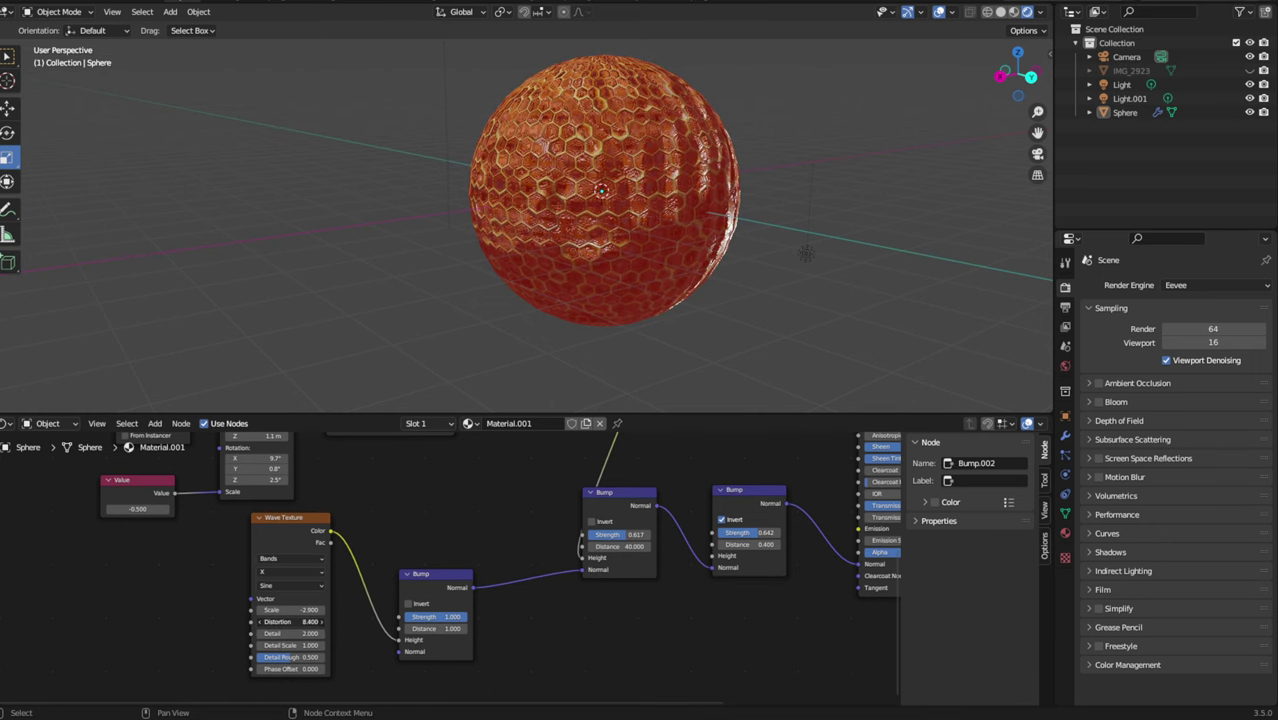
Set Wave Texture detail 0.2, detail roughness 0.677, and the new bump's distance to 0.9.
mouse_move(284, 633)
left_mouse_down()
mouse_move(310, 633)
mouse_move(270, 633)
mouse_move(272, 645)
mouse_move(300, 645)
left_mouse_up()
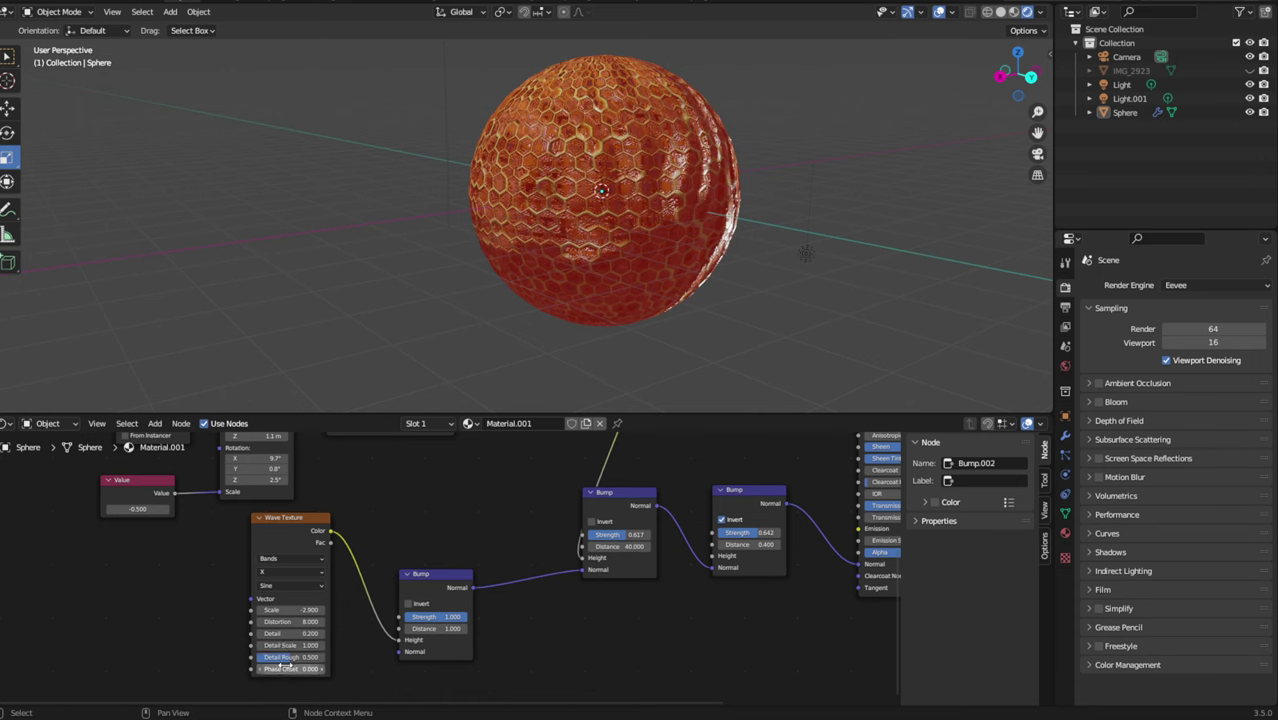
mouse_move(280, 657)
left_mouse_down()
mouse_move(258, 657)
mouse_move(290, 657)
mouse_move(290, 669)
mouse_move(361, 602)
left_mouse_up()
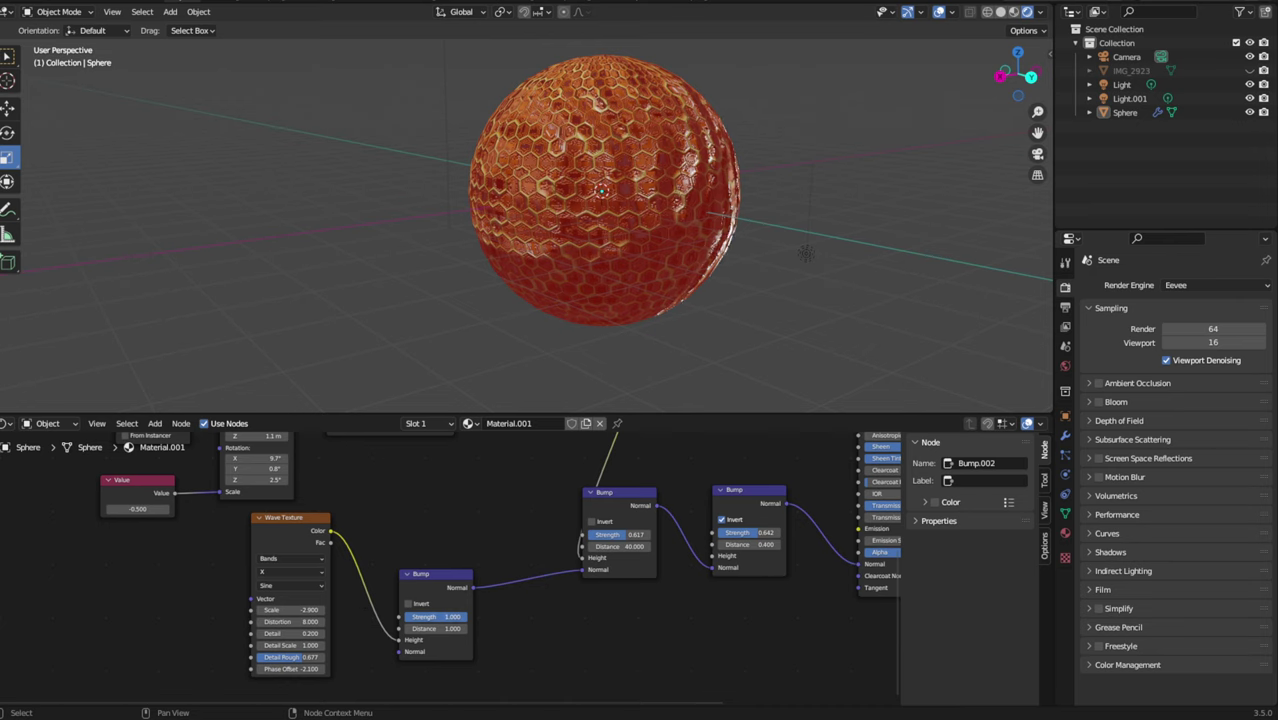
mouse_move(440, 628)
left_mouse_down()
mouse_move(416, 628)
mouse_move(440, 628)
left_mouse_up()
Wire a Bump node's Normal output into the Principled BSDF's Roughness.
mouse_move(799, 374)
middle_mouse_down()
mouse_move(682, 292)
mouse_move(768, 271)
middle_mouse_up()
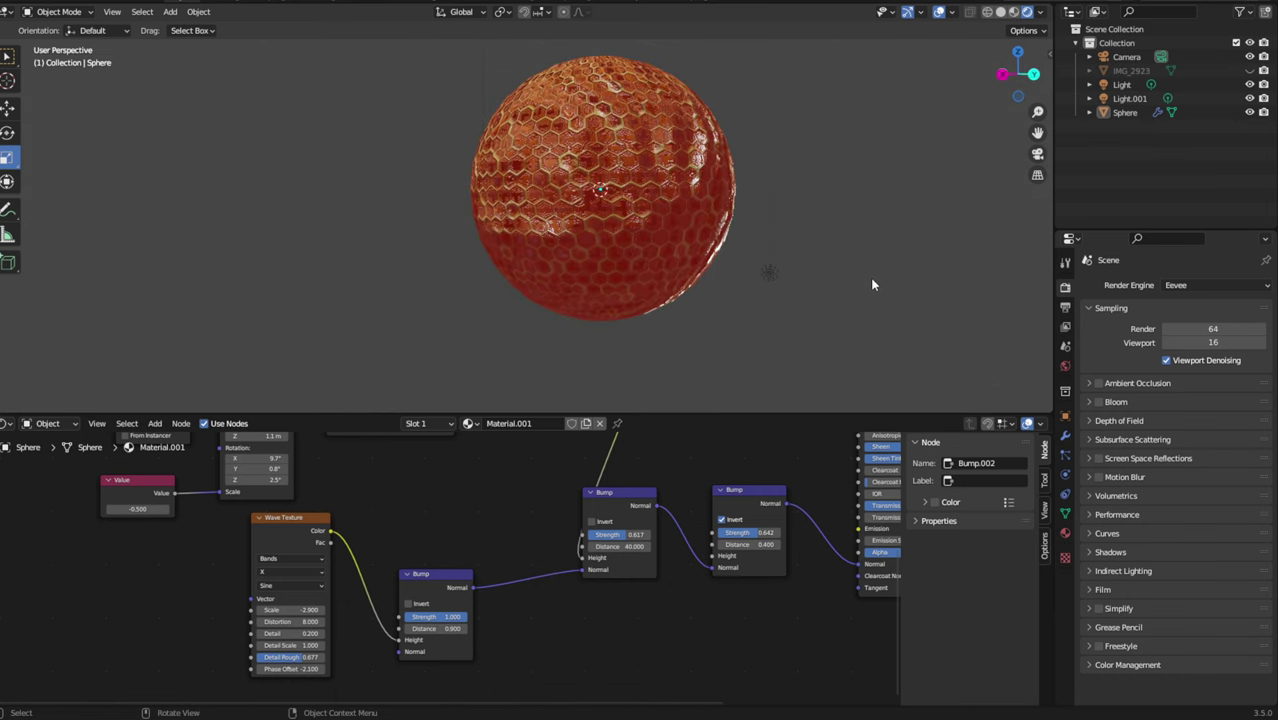
middle_click_drag(795, 332, 730, 348, "shift")
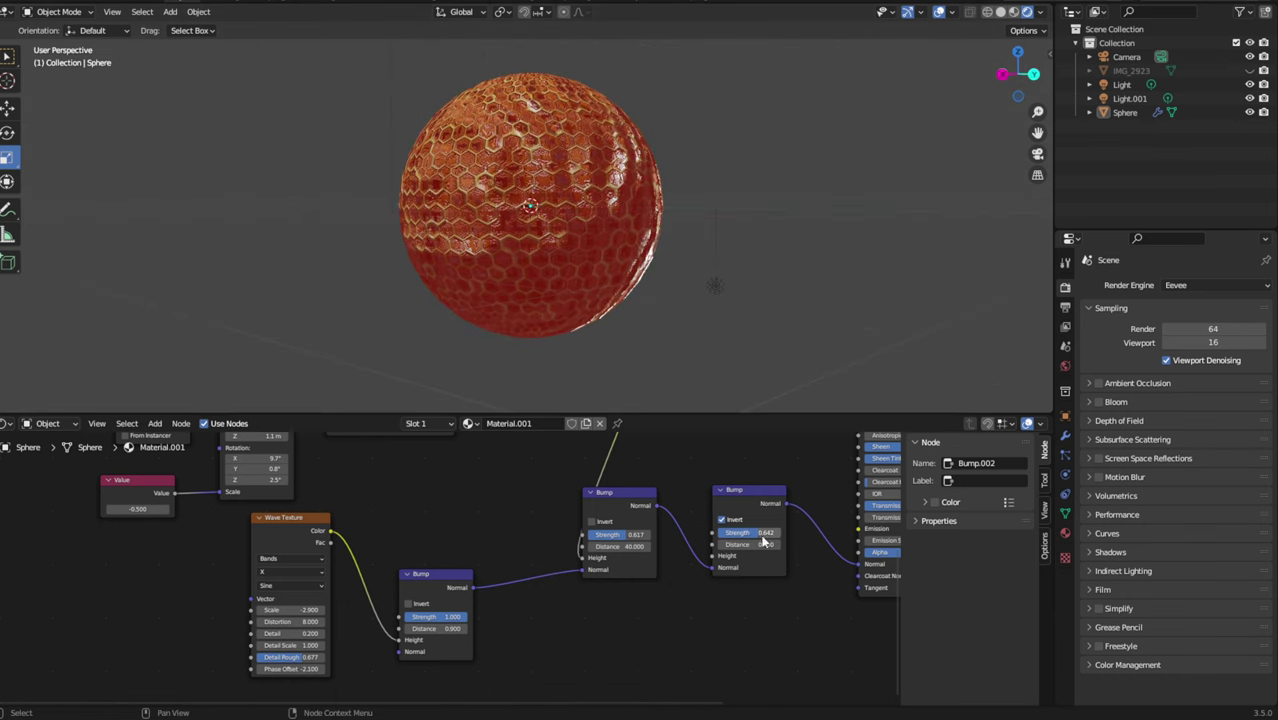
scroll(342, 638, "down", 1)
scroll(342, 638, "down", 1)
mouse_move(320, 633)
left_mouse_down()
mouse_move(573, 535)
mouse_move(638, 533)
left_mouse_up()
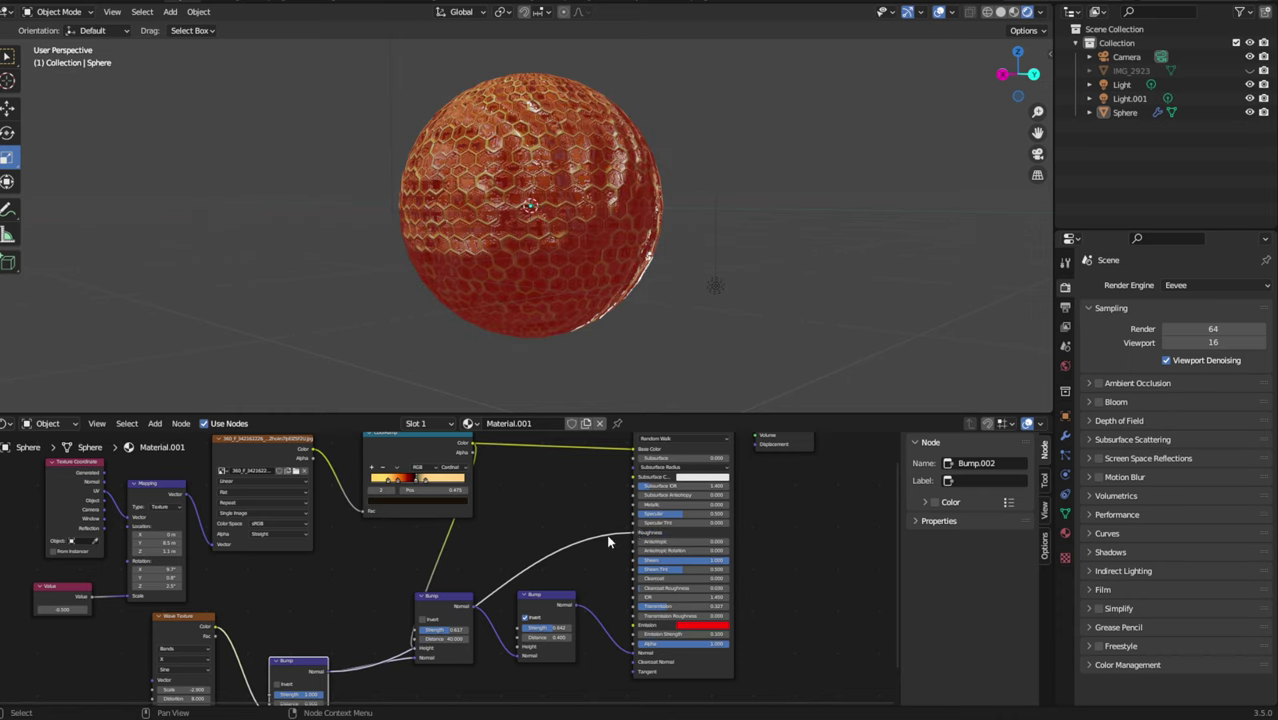
Add a ColorRamp via 'ramp' search and drop it onto the link feeding the shader.
left_click(166, 425)
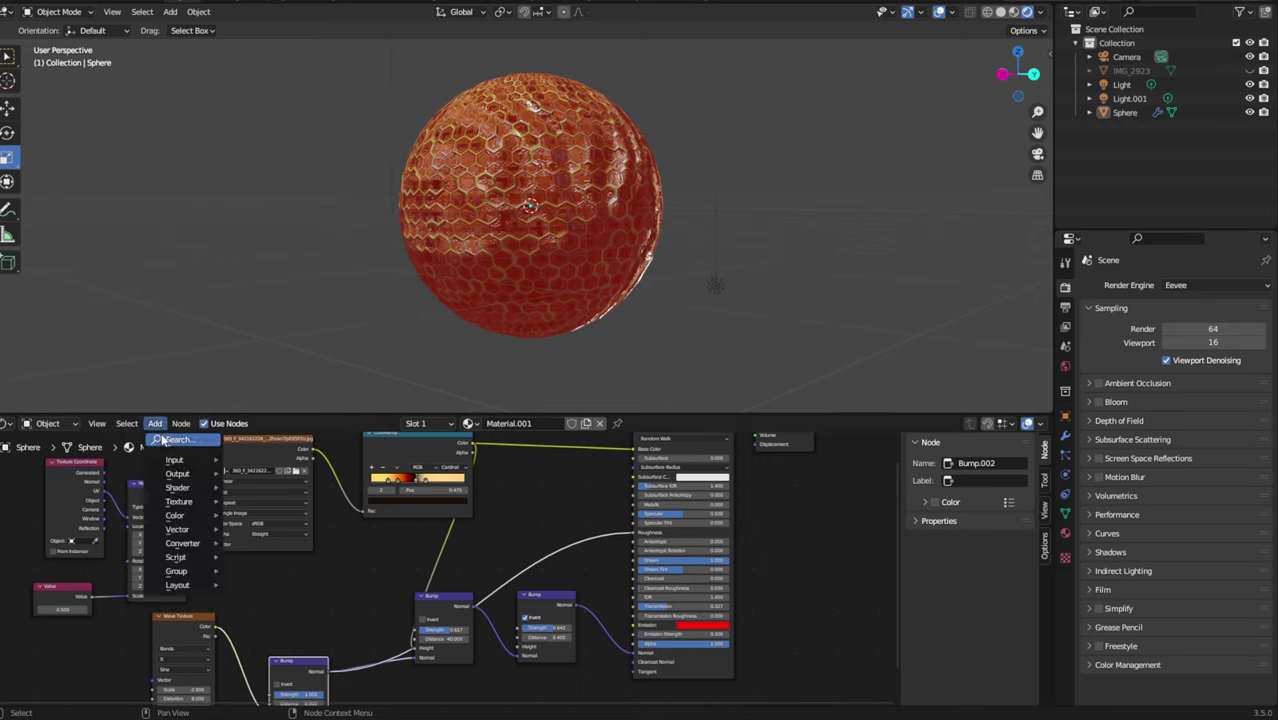
left_click(163, 434)
type("ram")
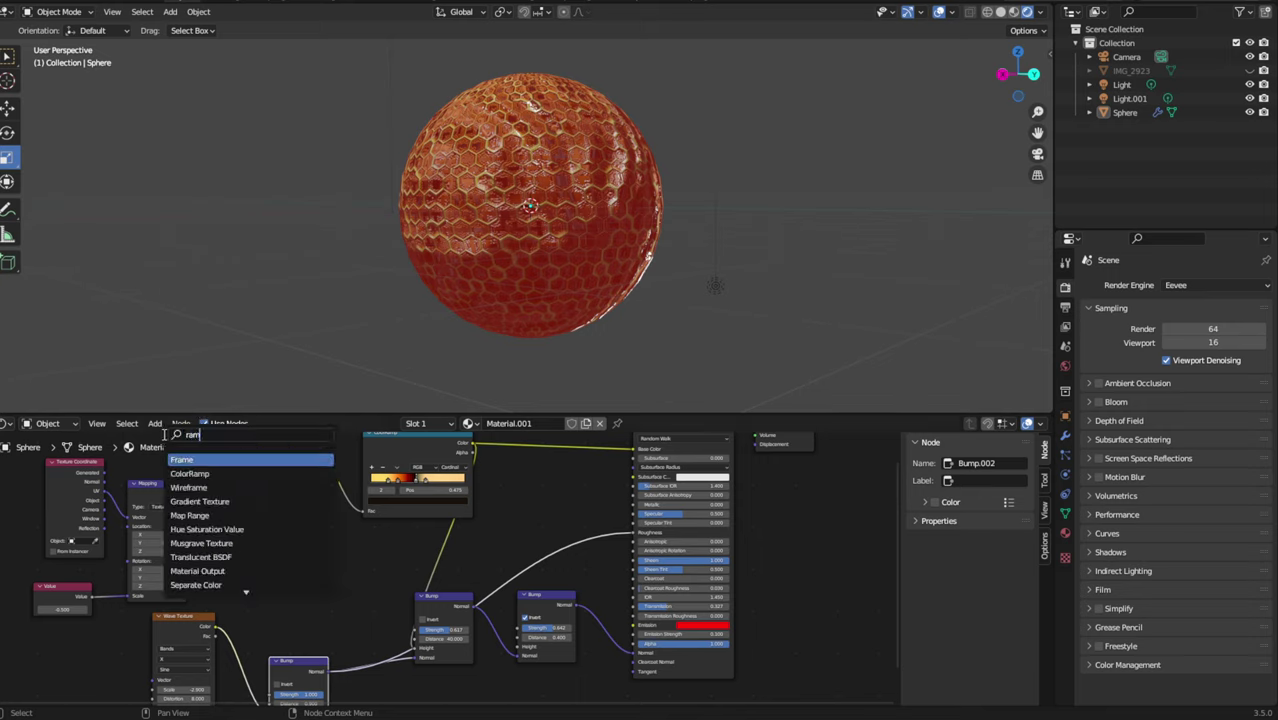
type("p")
key("Return")
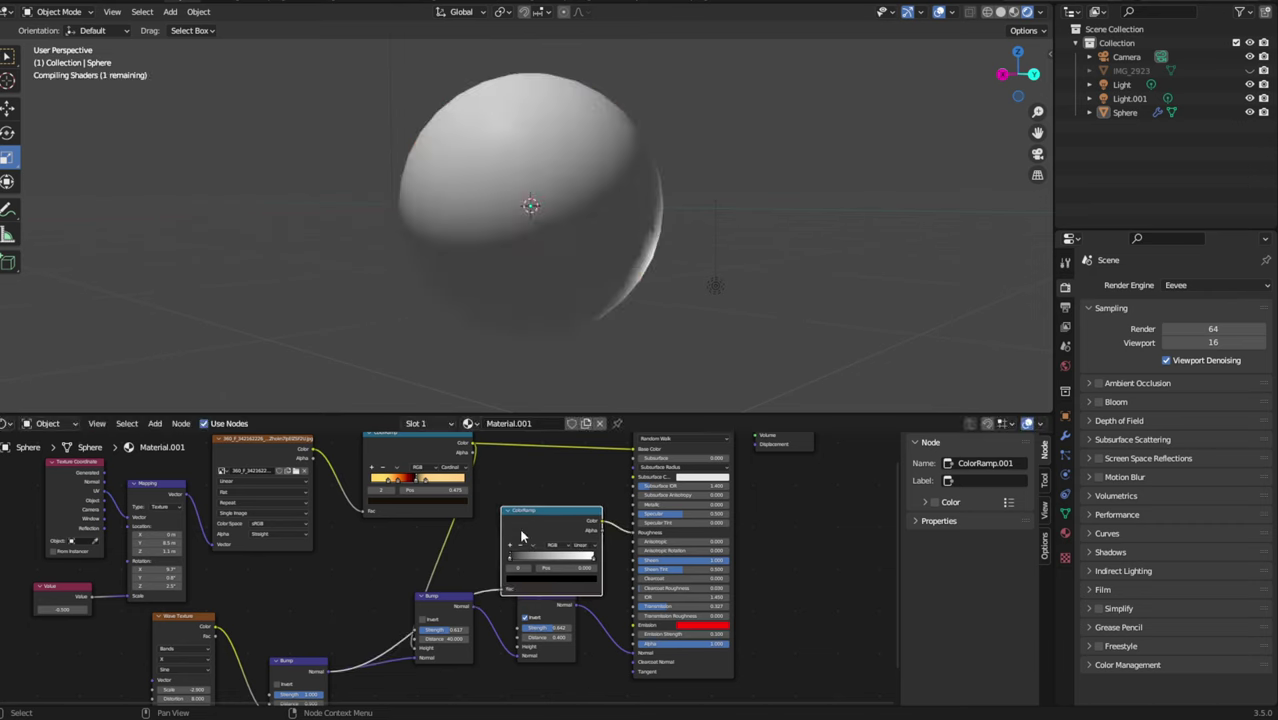
left_click(573, 566)
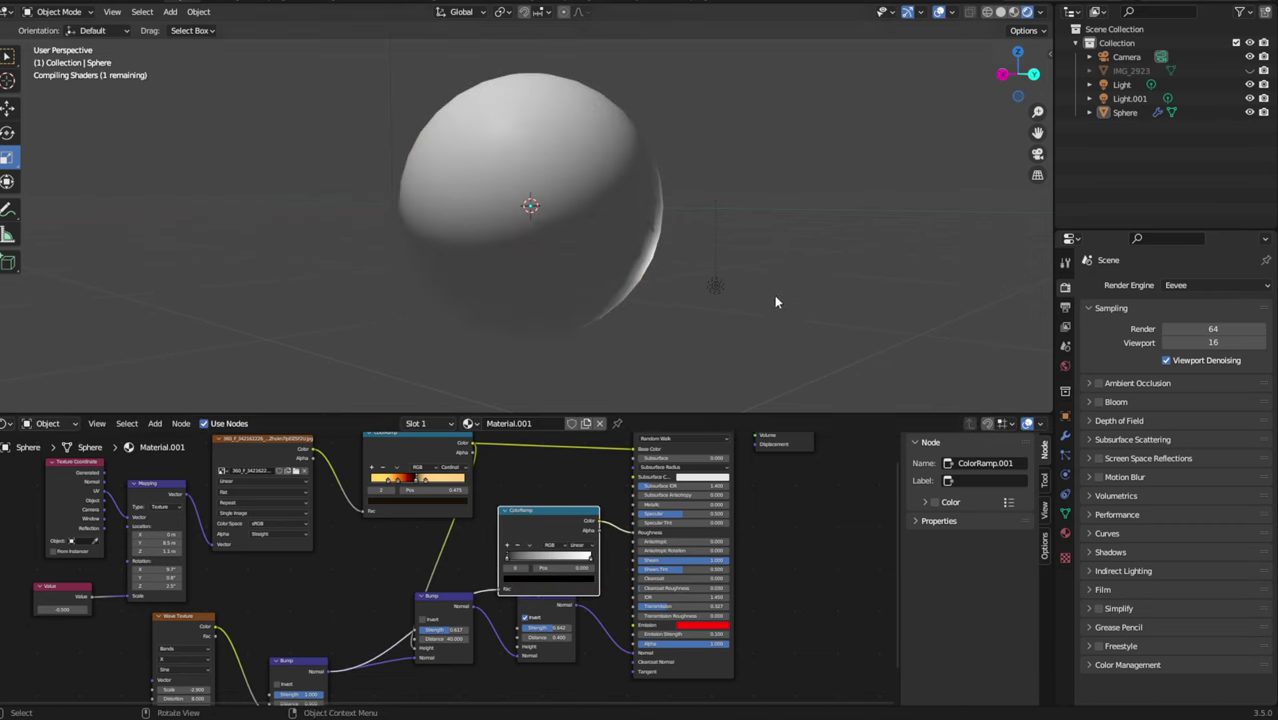
Push the ColorRamp stop to the right end at 1.000 and save the file.
middle_click_drag(776, 279, 565, 380)
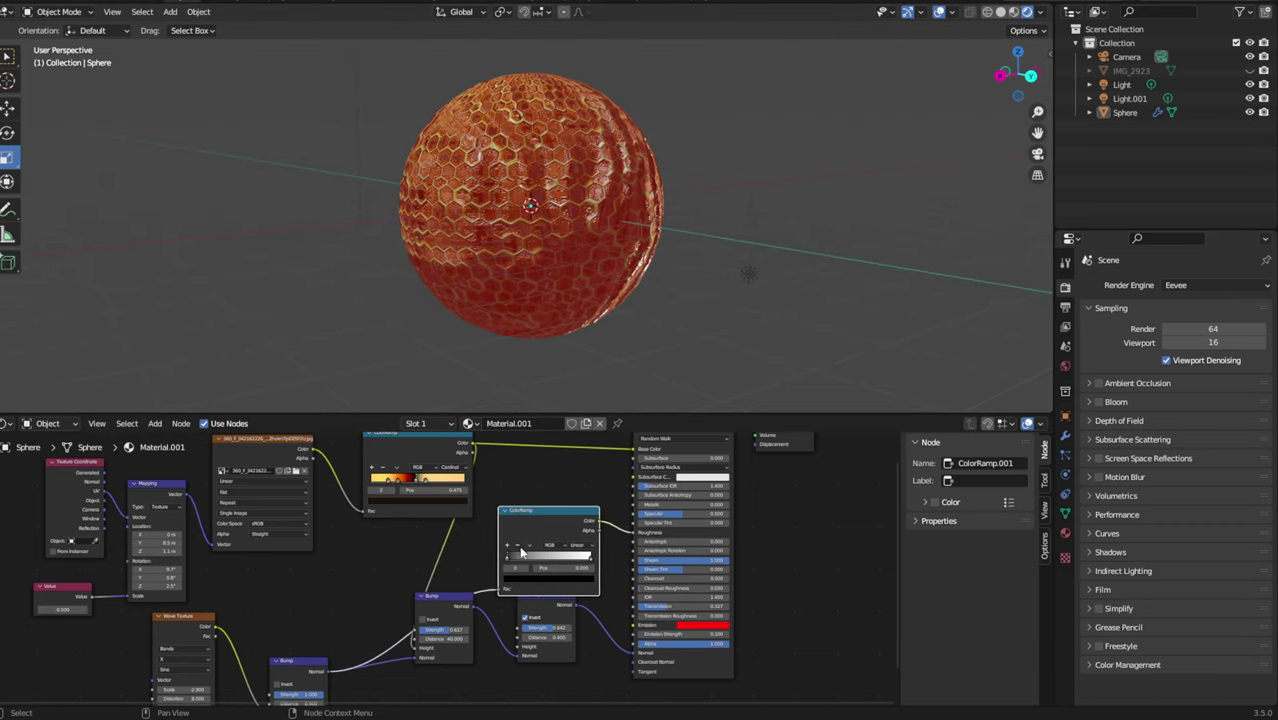
mouse_move(508, 561)
left_mouse_down()
mouse_move(575, 563)
mouse_move(555, 566)
left_mouse_up()
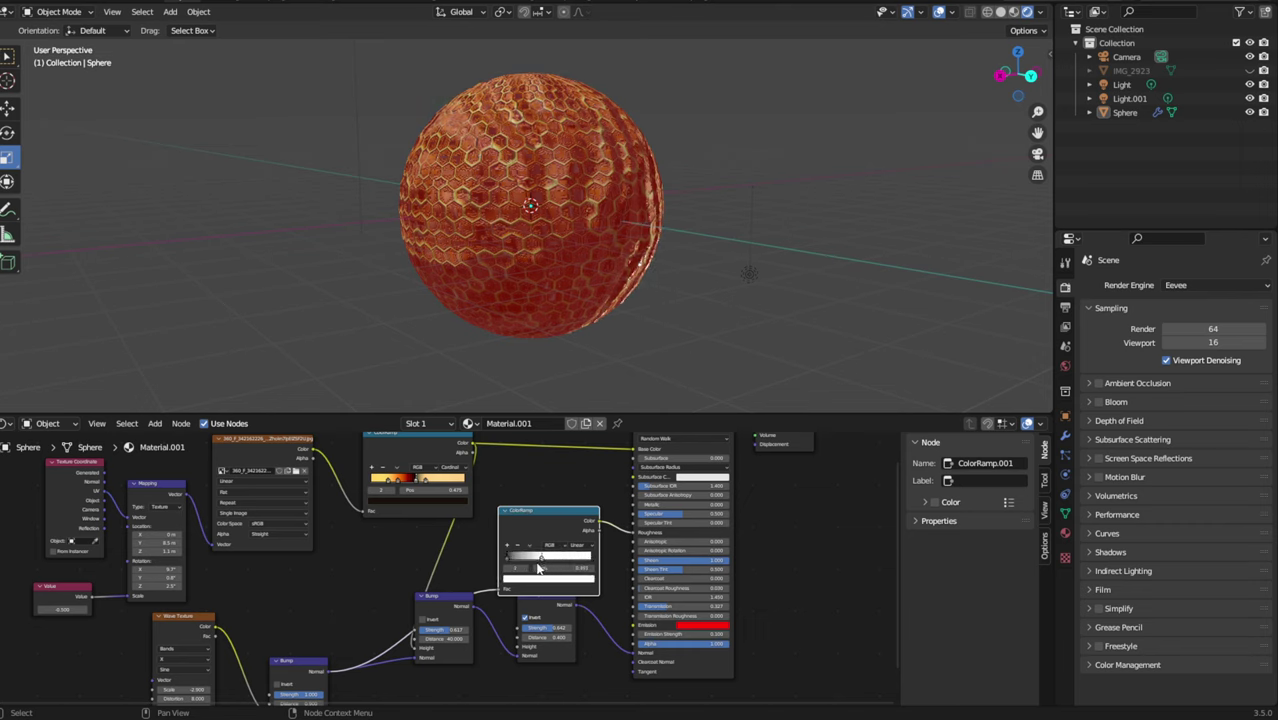
mouse_move(693, 253)
middle_mouse_down()
mouse_move(679, 271)
mouse_move(734, 305)
middle_mouse_up()
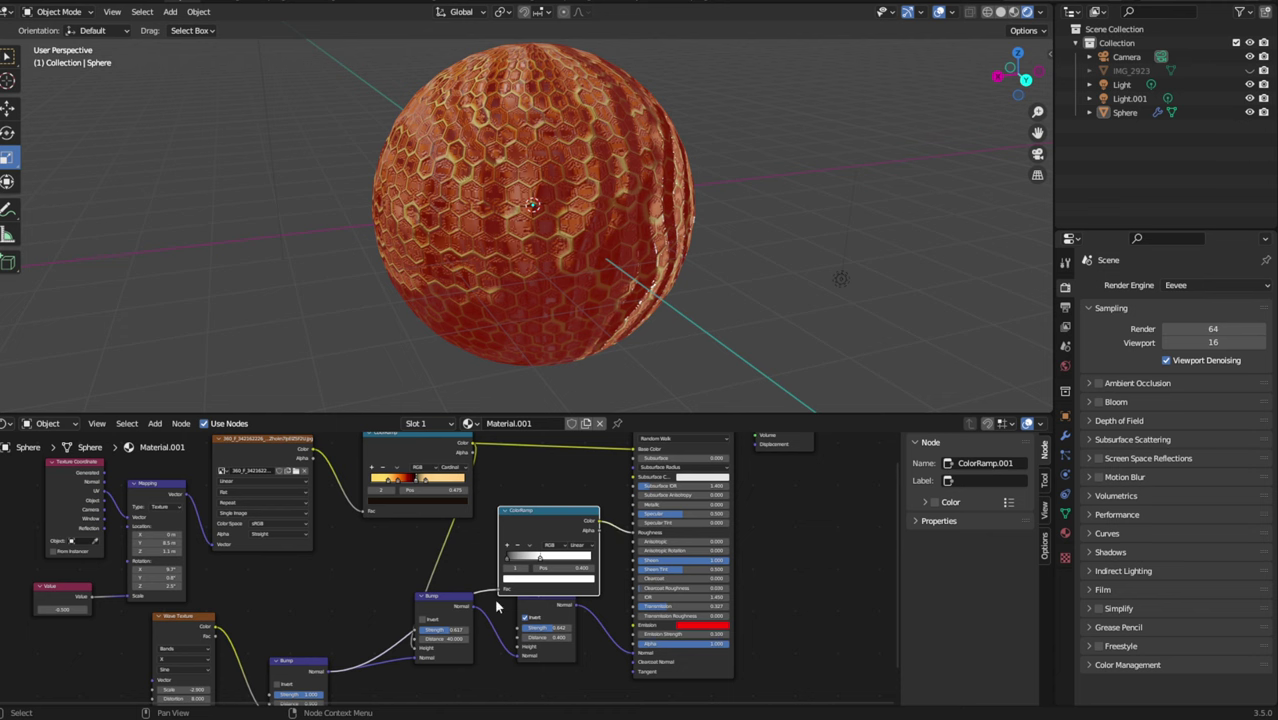
left_click_drag(540, 563, 596, 560)
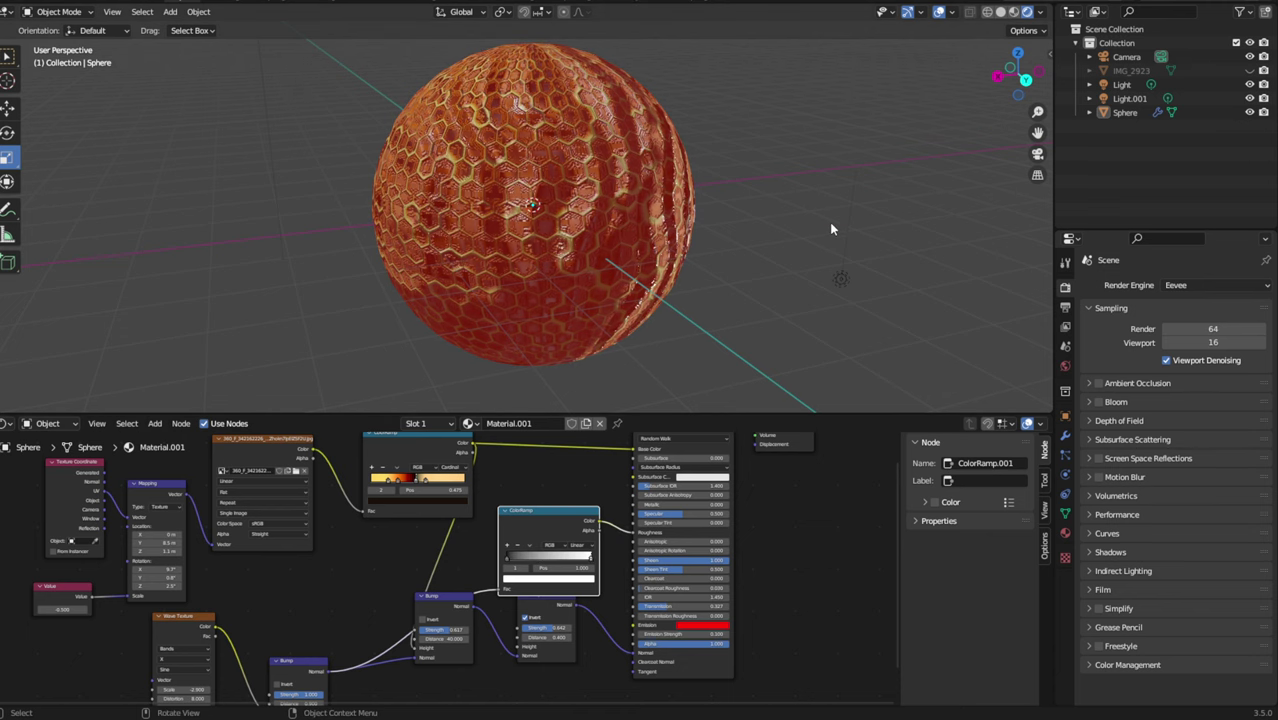
key("ctrl+s")
middle_click_drag(807, 205, 791, 212)
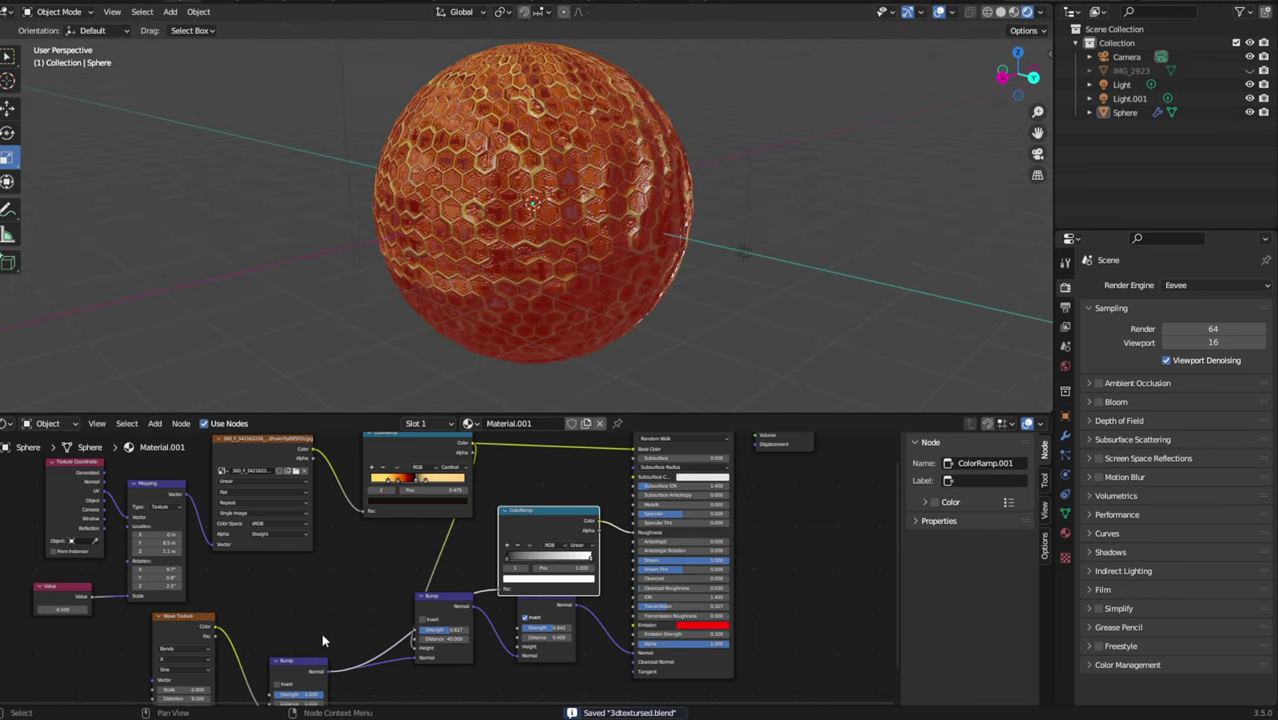
middle_click_drag(321, 640, 418, 543)
scroll(427, 510, "up", 1)
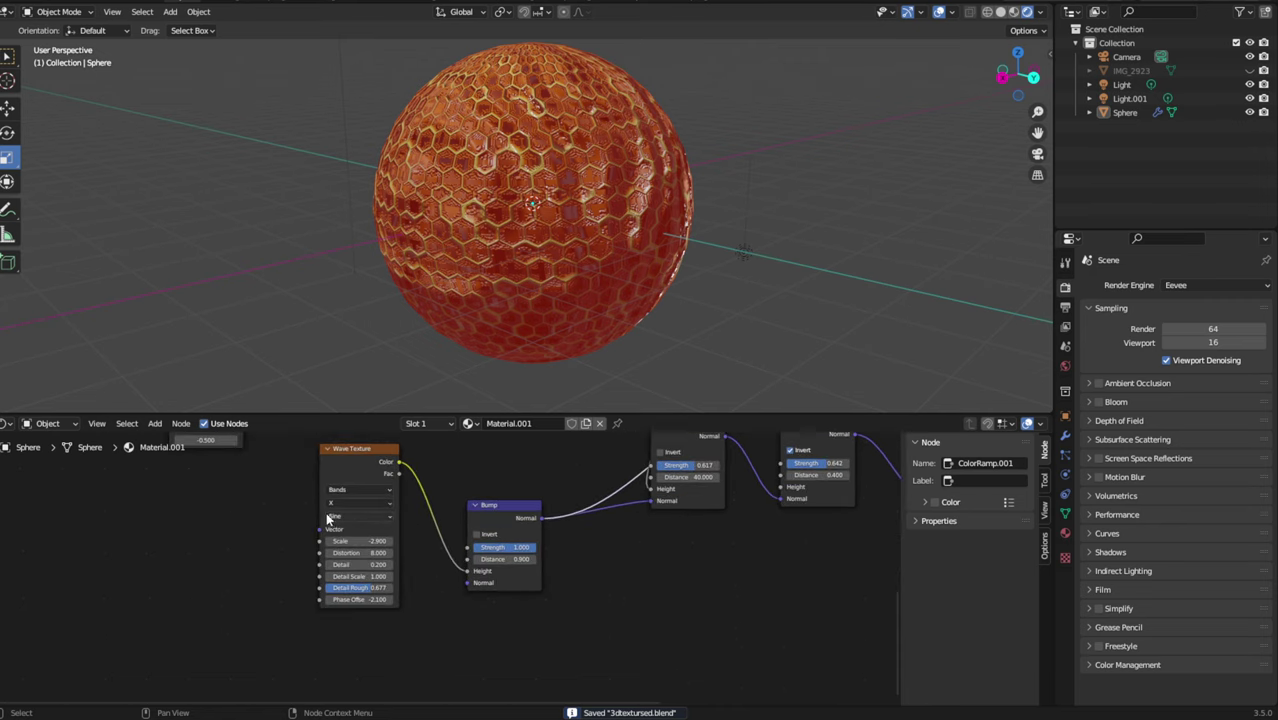
Switch the Wave Texture pattern from Bands to Rings.
left_click(358, 489)
left_click(355, 510)
mouse_move(756, 279)
middle_mouse_down()
mouse_move(732, 286)
mouse_move(735, 273)
middle_mouse_up()
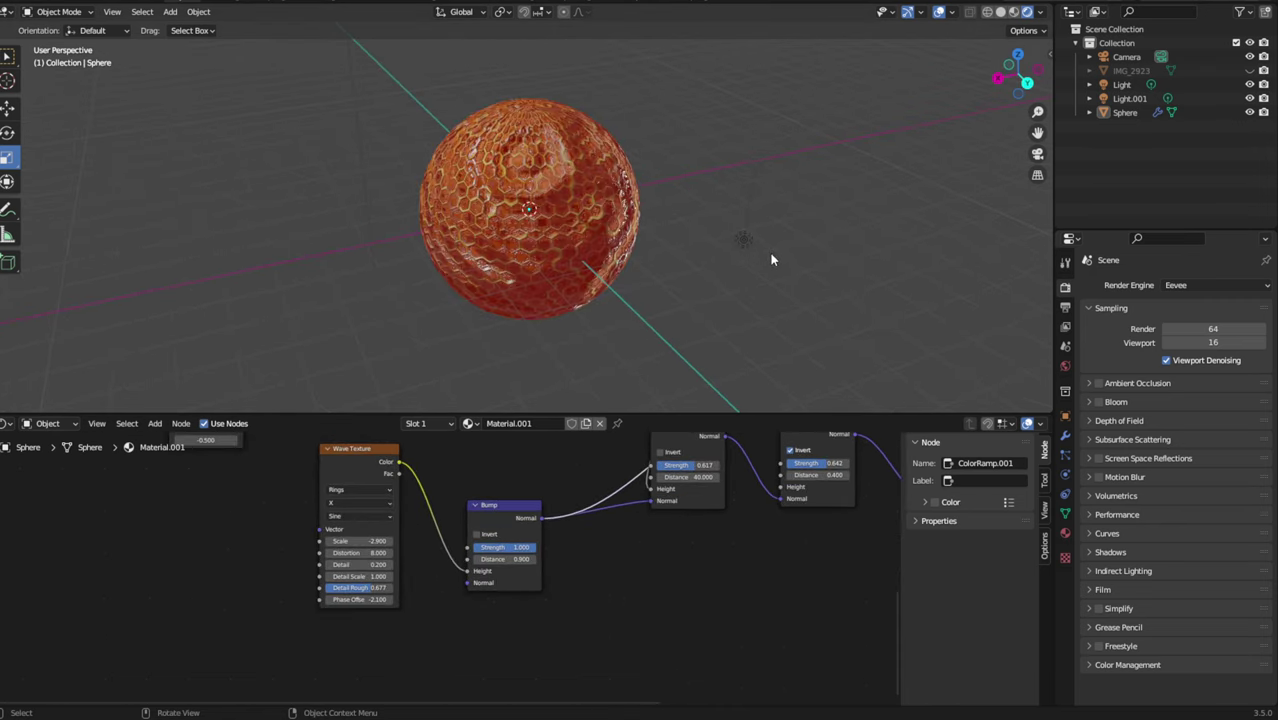
mouse_move(865, 192)
middle_mouse_down()
mouse_move(637, 229)
mouse_move(747, 203)
middle_mouse_up()
scroll(760, 225, "up", 2)
middle_click_drag(774, 250, 783, 275)
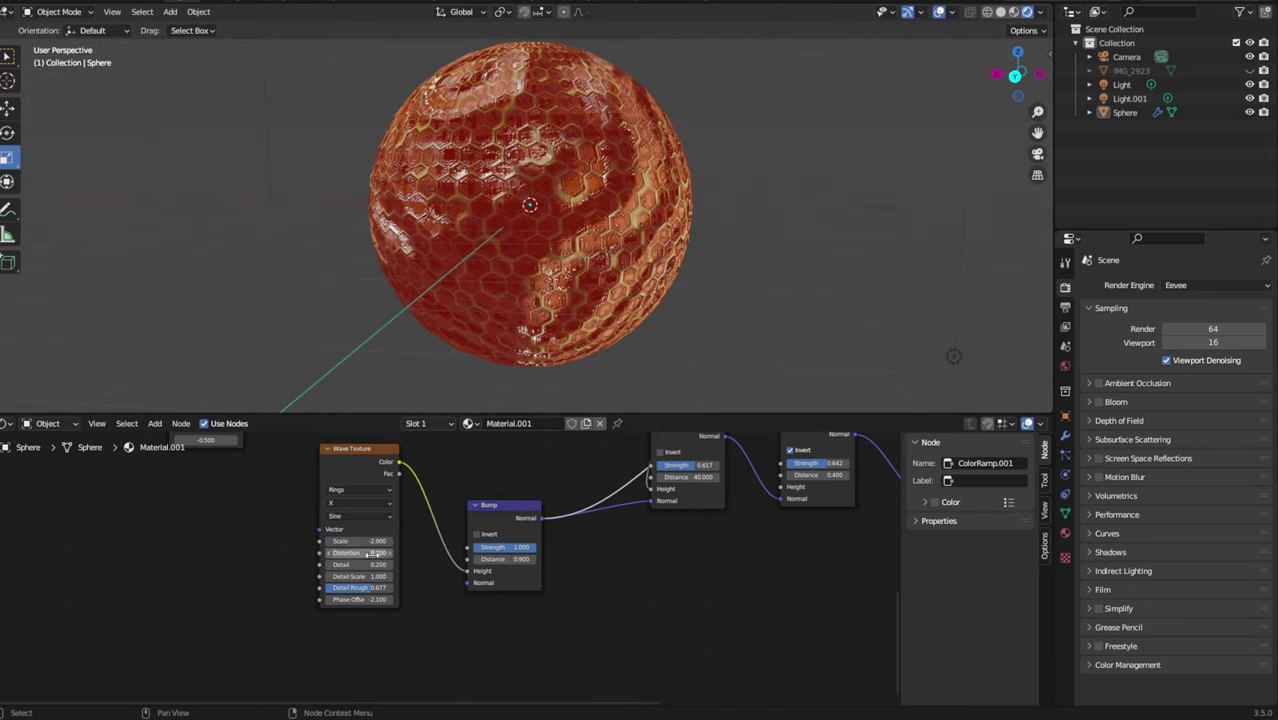
Tune the Rings wave: scale -1.8, more distortion, detail scale 1.3, shifted phase offset.
mouse_move(365, 541)
left_mouse_down()
mouse_move(335, 541)
mouse_move(389, 541)
left_mouse_up()
scroll(746, 358, "down", 2)
mouse_move(746, 358)
middle_mouse_down()
mouse_move(642, 390)
mouse_move(612, 432)
middle_mouse_up()
mouse_move(375, 552)
left_mouse_down()
mouse_move(430, 552)
mouse_move(330, 552)
mouse_move(395, 564)
left_mouse_up()
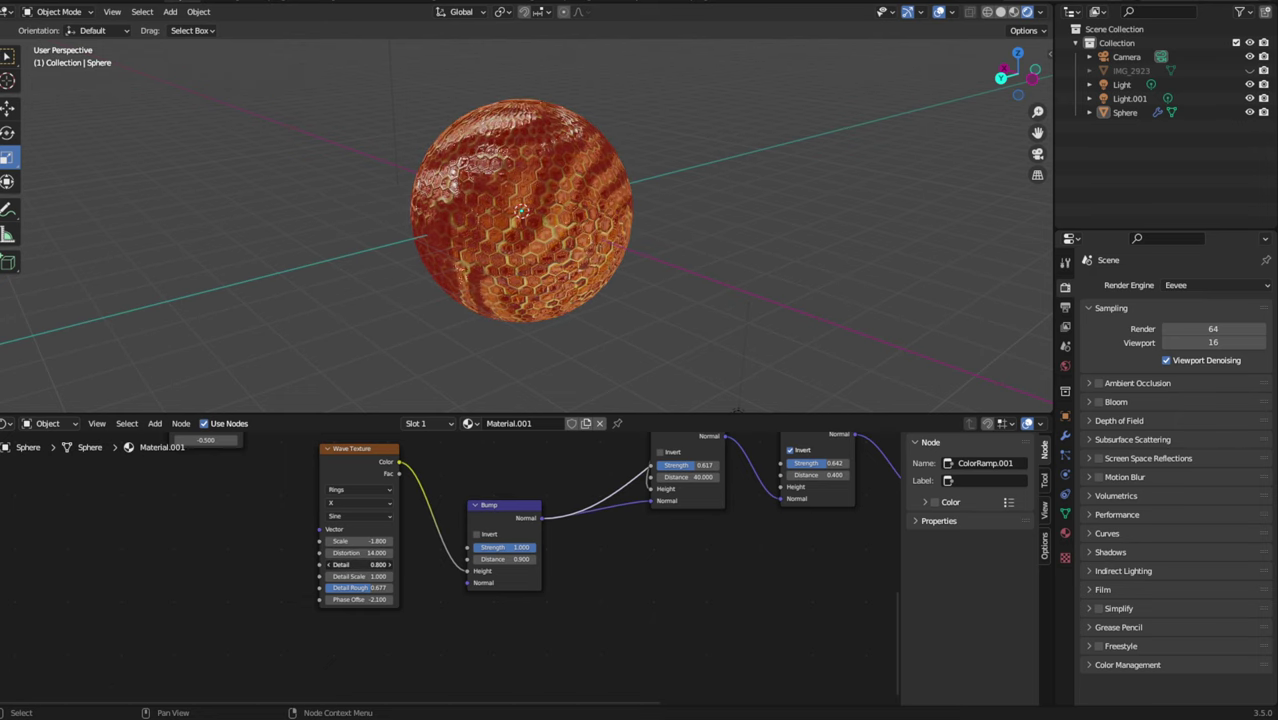
mouse_move(737, 330)
middle_mouse_down()
mouse_move(798, 336)
mouse_move(813, 322)
mouse_move(776, 313)
middle_mouse_up()
mouse_move(360, 576)
left_mouse_down()
mouse_move(335, 576)
mouse_move(380, 576)
mouse_move(340, 576)
left_mouse_up()
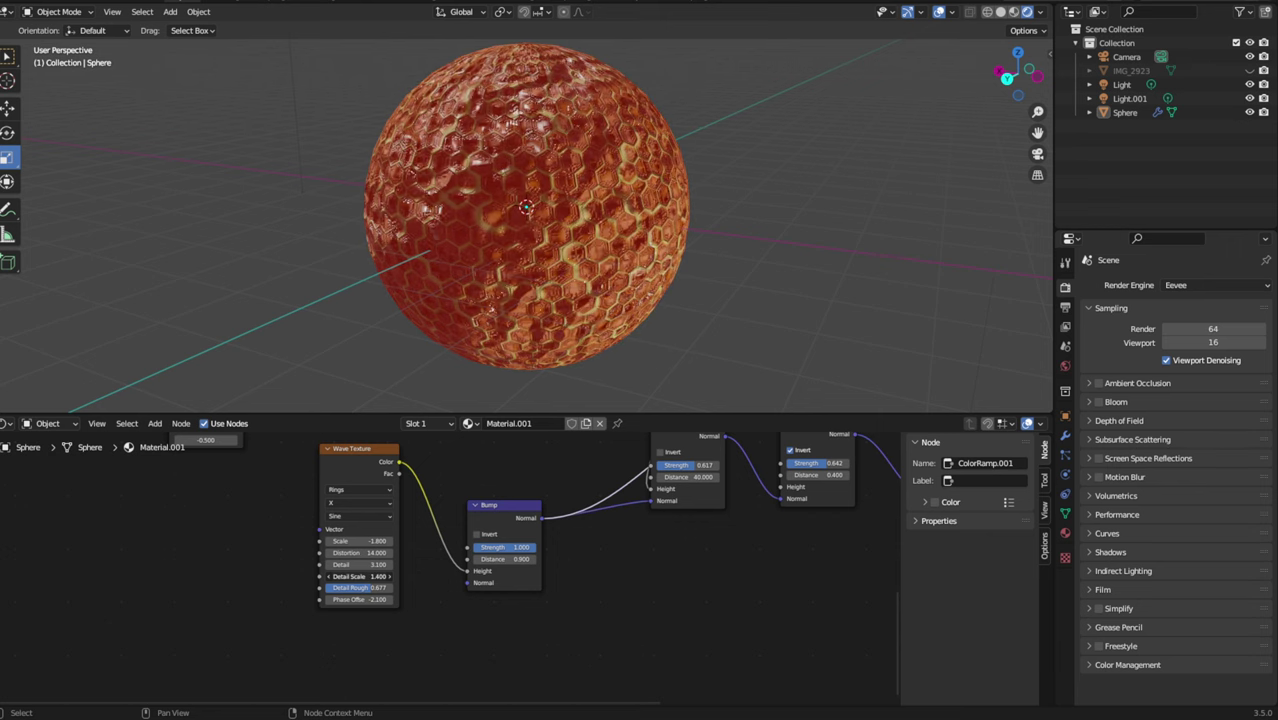
mouse_move(650, 300)
middle_mouse_down()
mouse_move(689, 323)
mouse_move(628, 300)
mouse_move(823, 319)
middle_mouse_up()
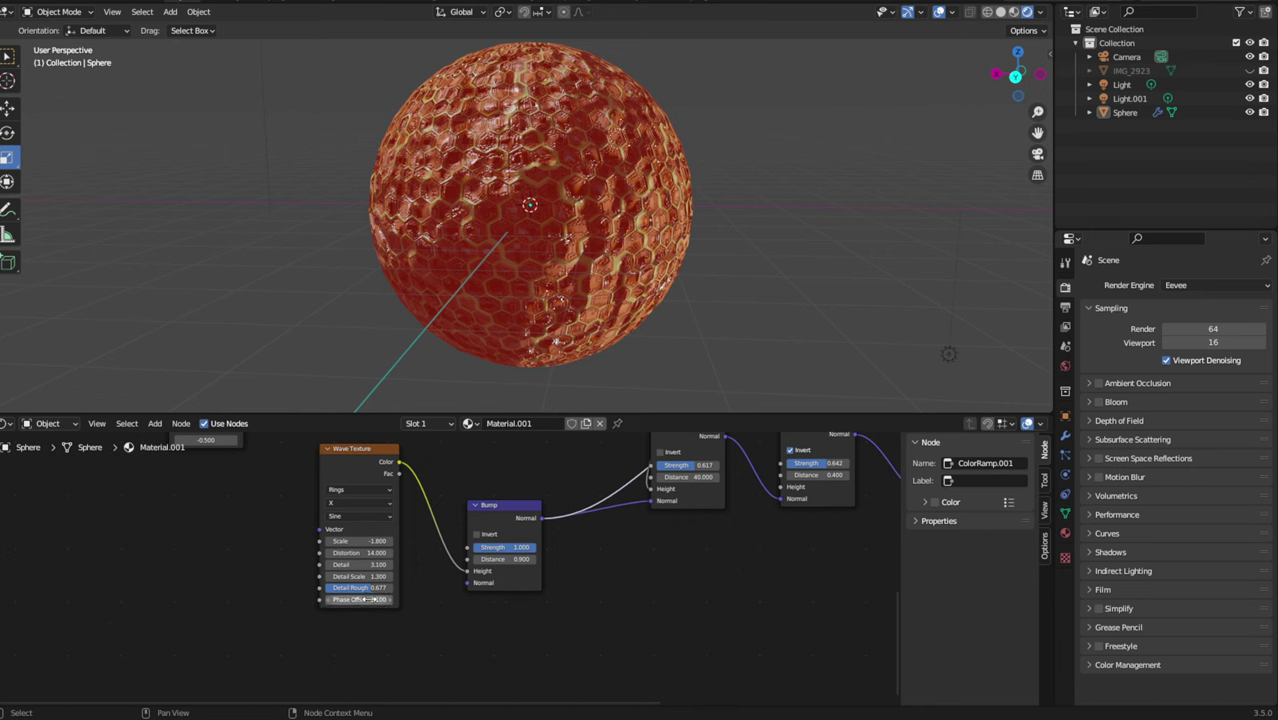
left_click_drag(366, 599, 346, 599)
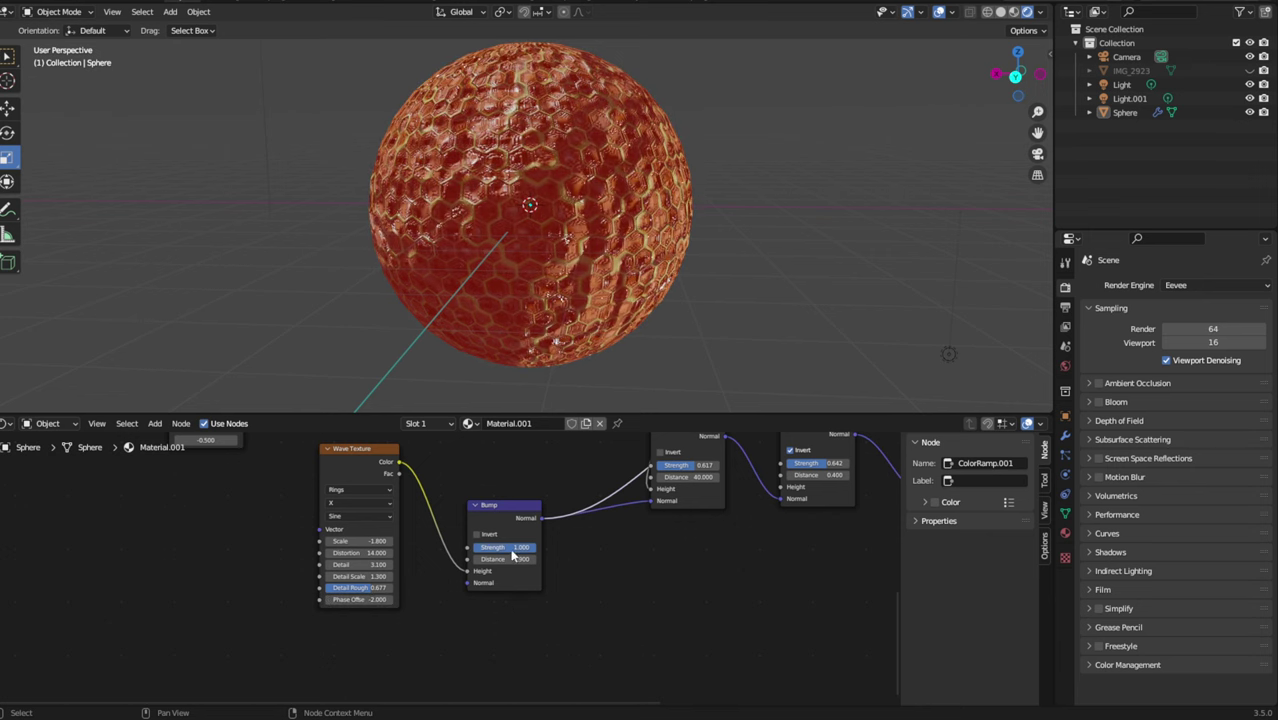
Lower the new bump's strength, adjust its distance, and save.
left_click_drag(513, 550, 480, 550)
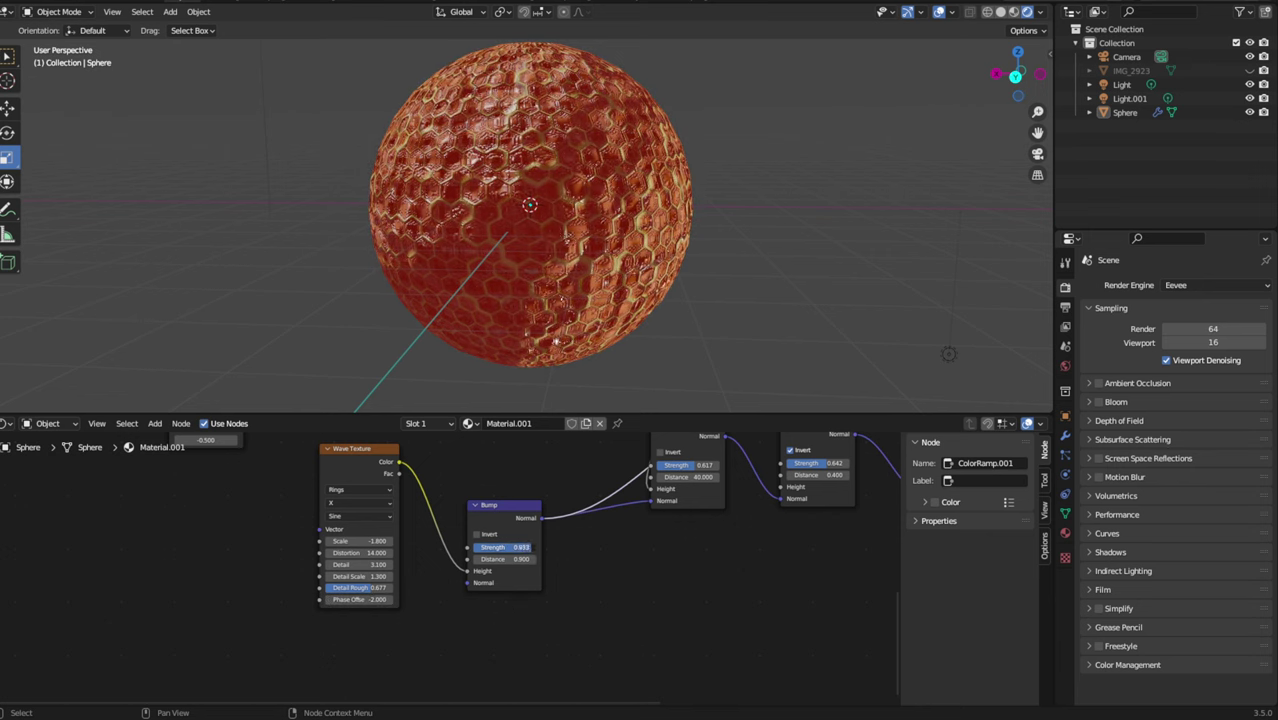
left_click_drag(522, 559, 515, 549)
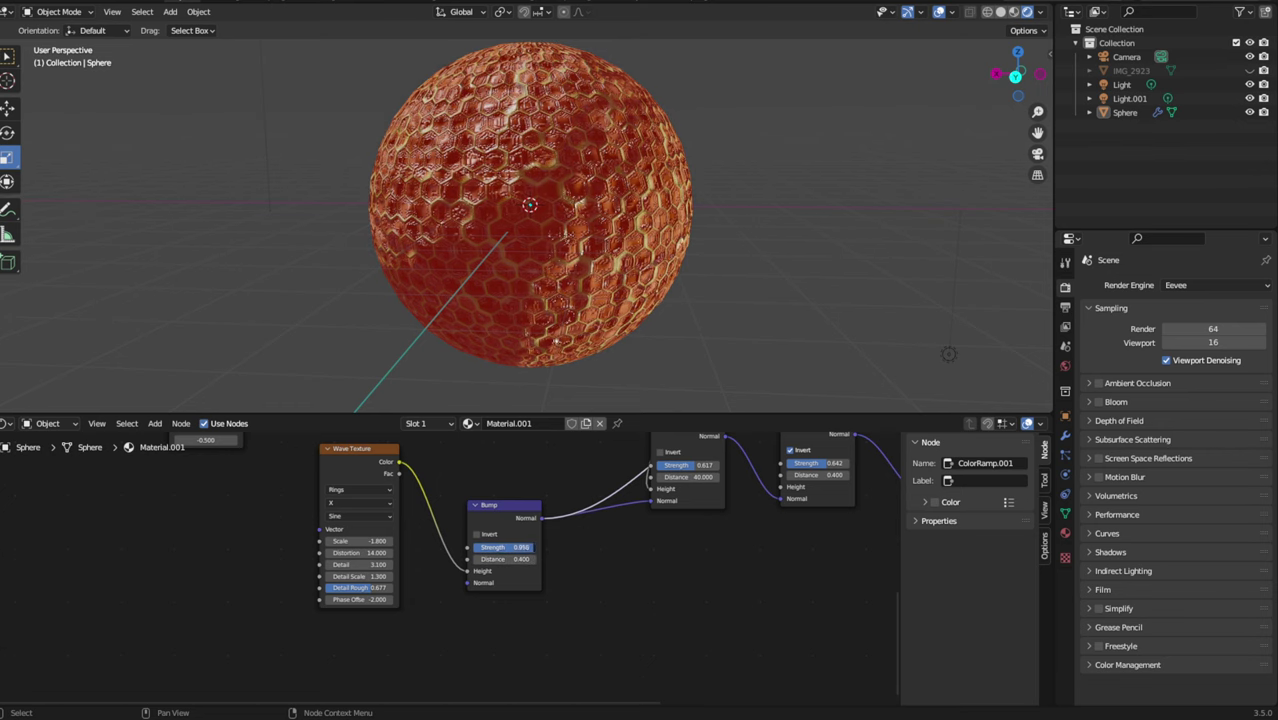
mouse_move(720, 330)
middle_mouse_down()
mouse_move(898, 261)
mouse_move(933, 300)
mouse_move(879, 297)
mouse_move(770, 242)
mouse_move(855, 283)
middle_mouse_up()
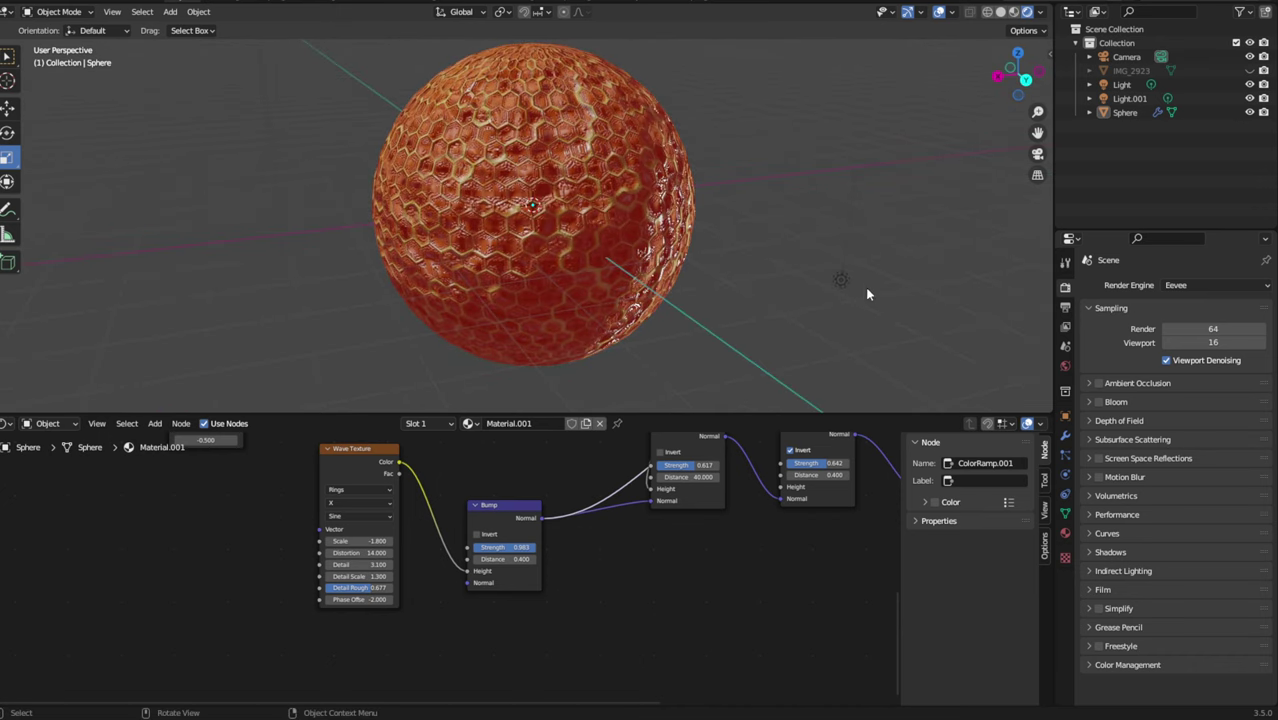
key("ctrl+s")
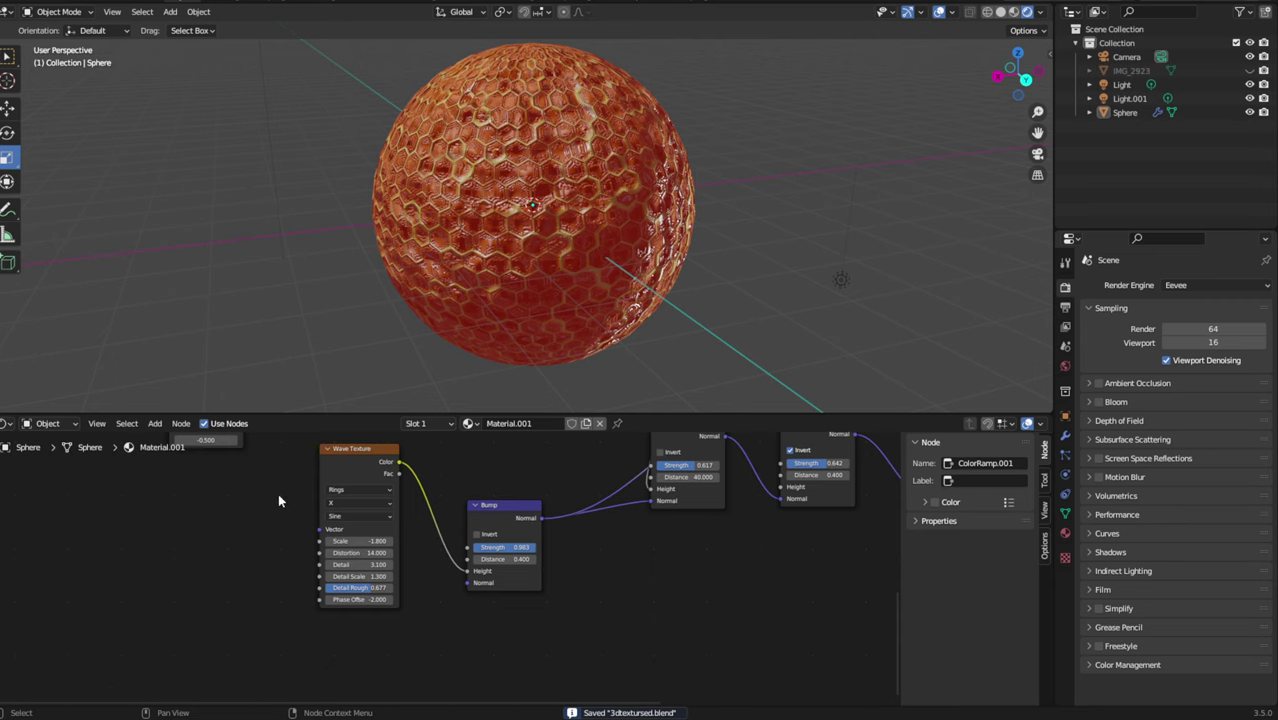
Box-select the Wave Texture and Bump nodes and copy them.
left_click_drag(278, 495, 578, 624)
right_click(502, 557)
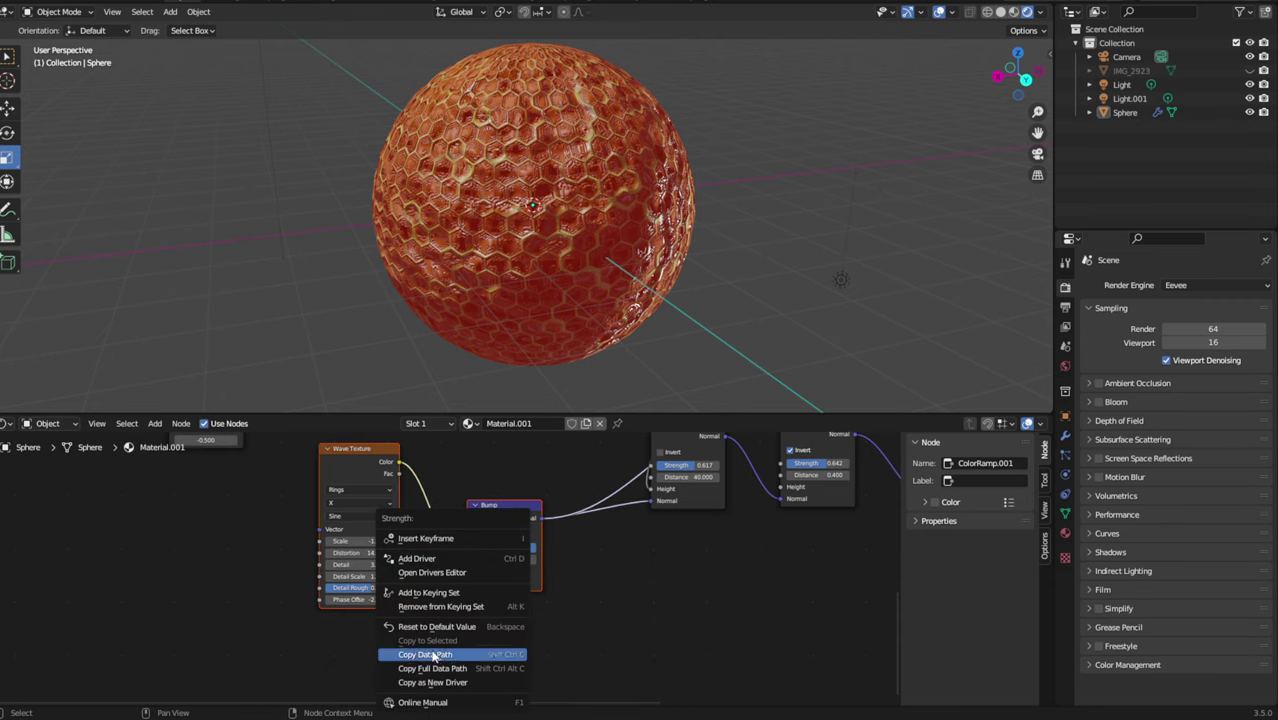
right_click(376, 481)
left_click(313, 431)
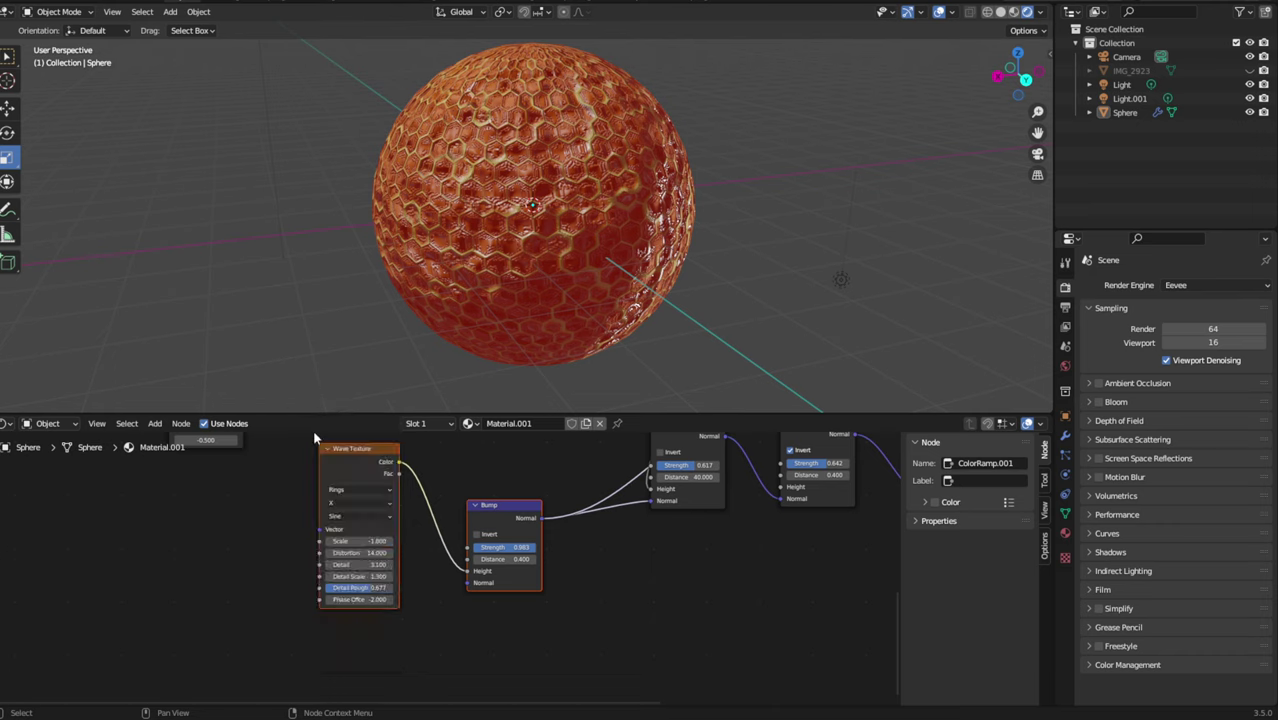
left_click(406, 611)
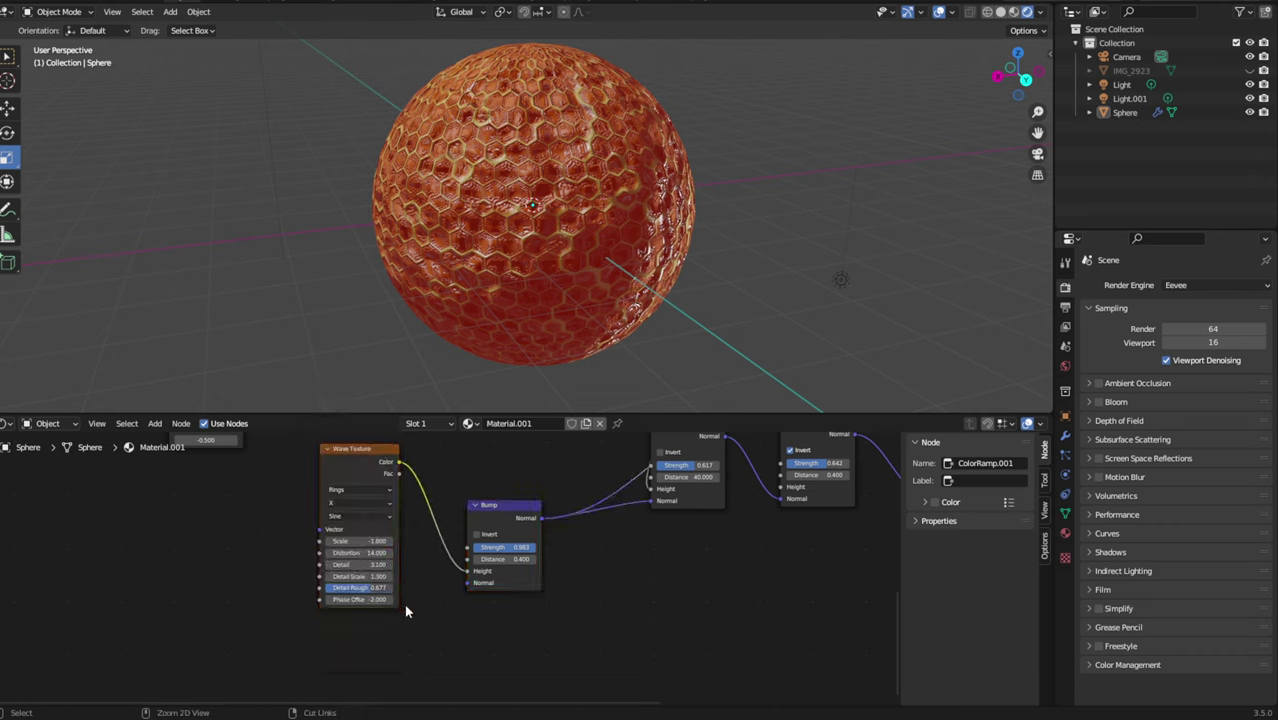
Undo back to Distortion 8 and switch the wave pattern from Rings to Bands.
key("ctrl+z")
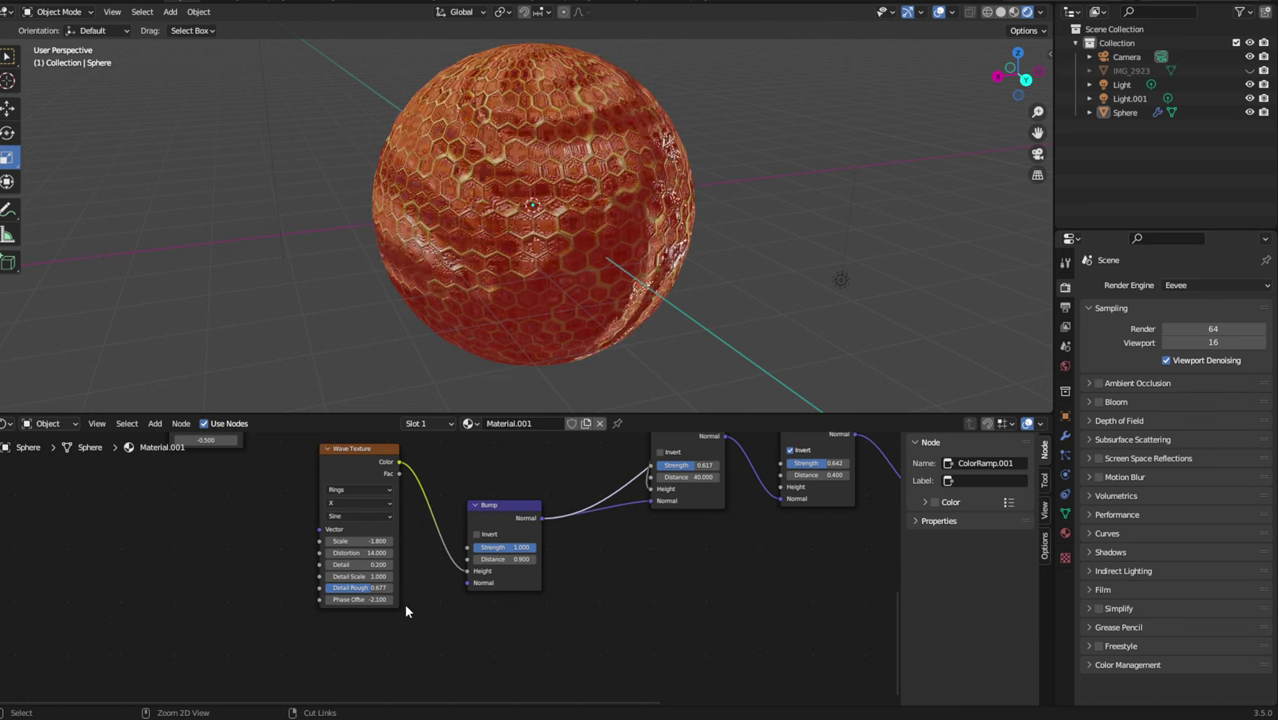
key("ctrl+z")
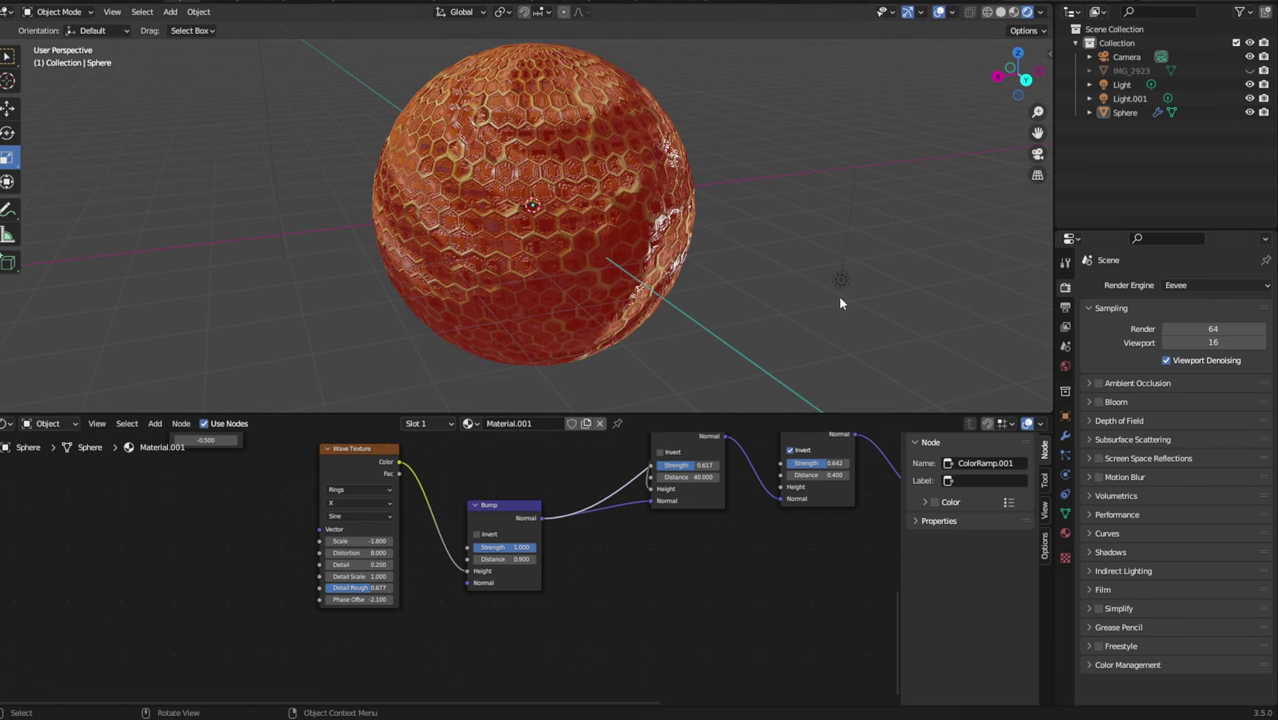
mouse_move(838, 296)
middle_mouse_down()
mouse_move(653, 239)
mouse_move(739, 225)
middle_mouse_up()
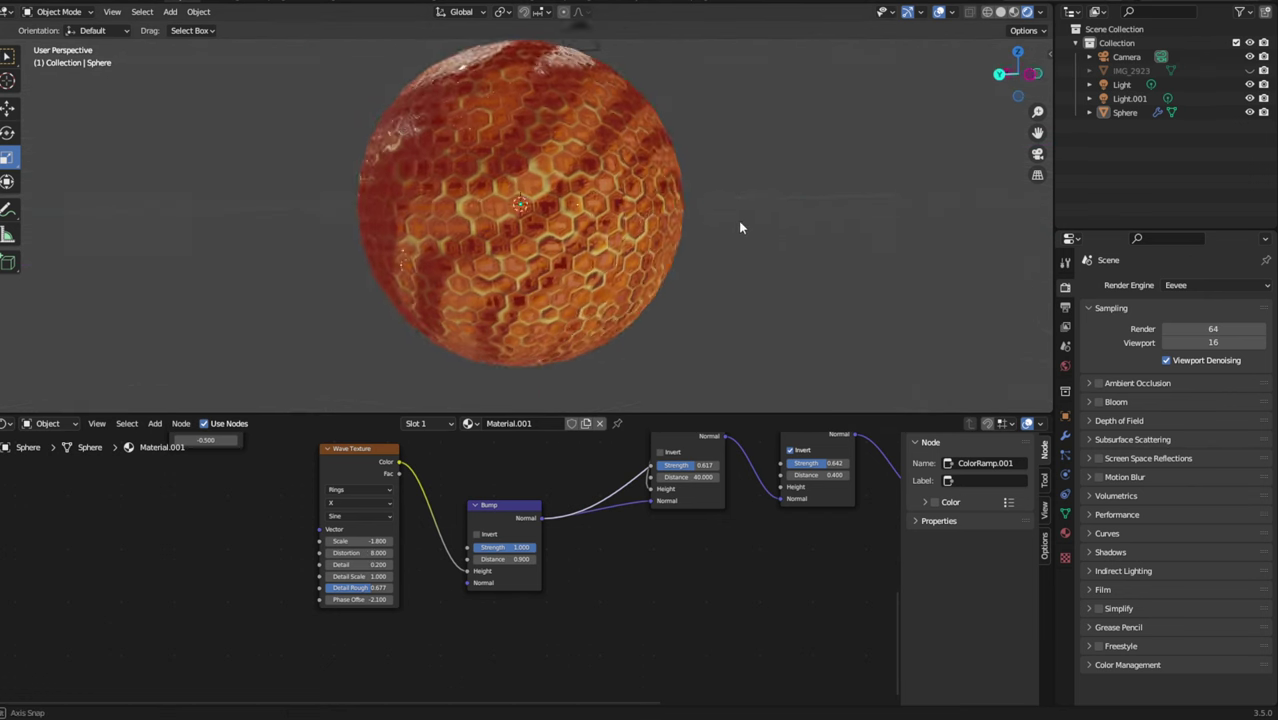
left_click(361, 492)
left_click(352, 499)
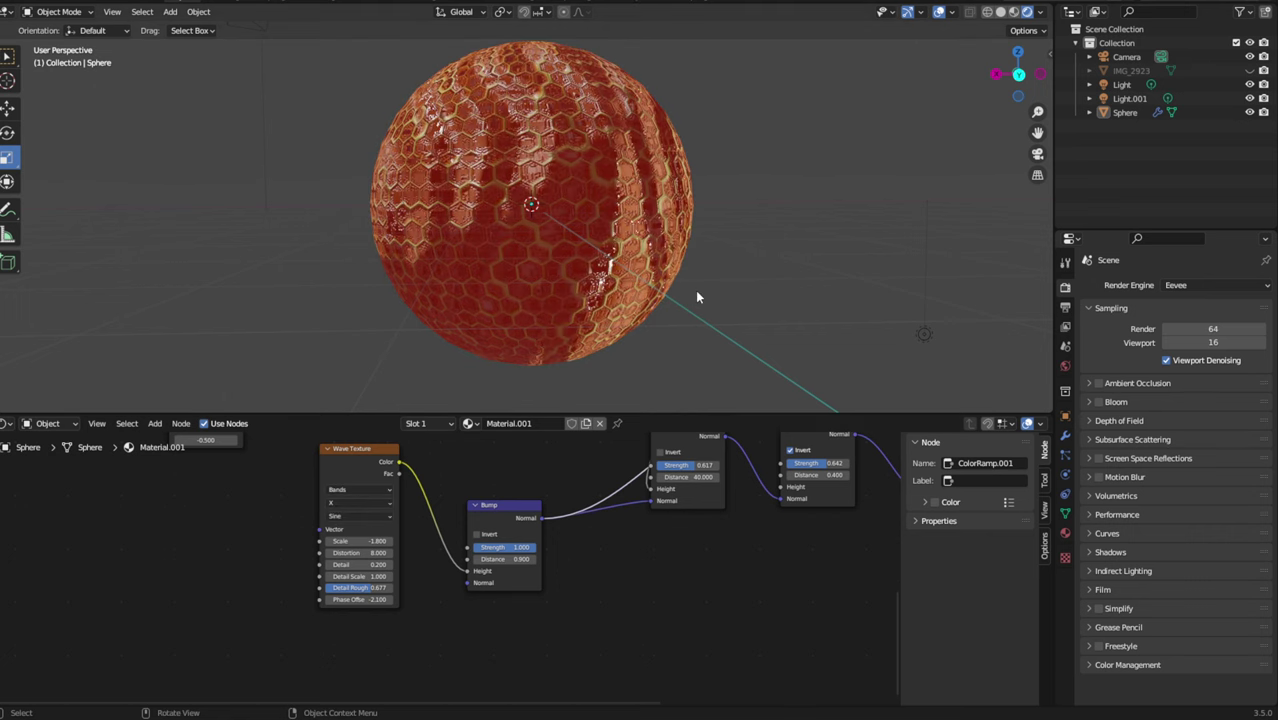
Paste the copied Wave Texture and Bump pair and move it to the lower left.
right_click(156, 484)
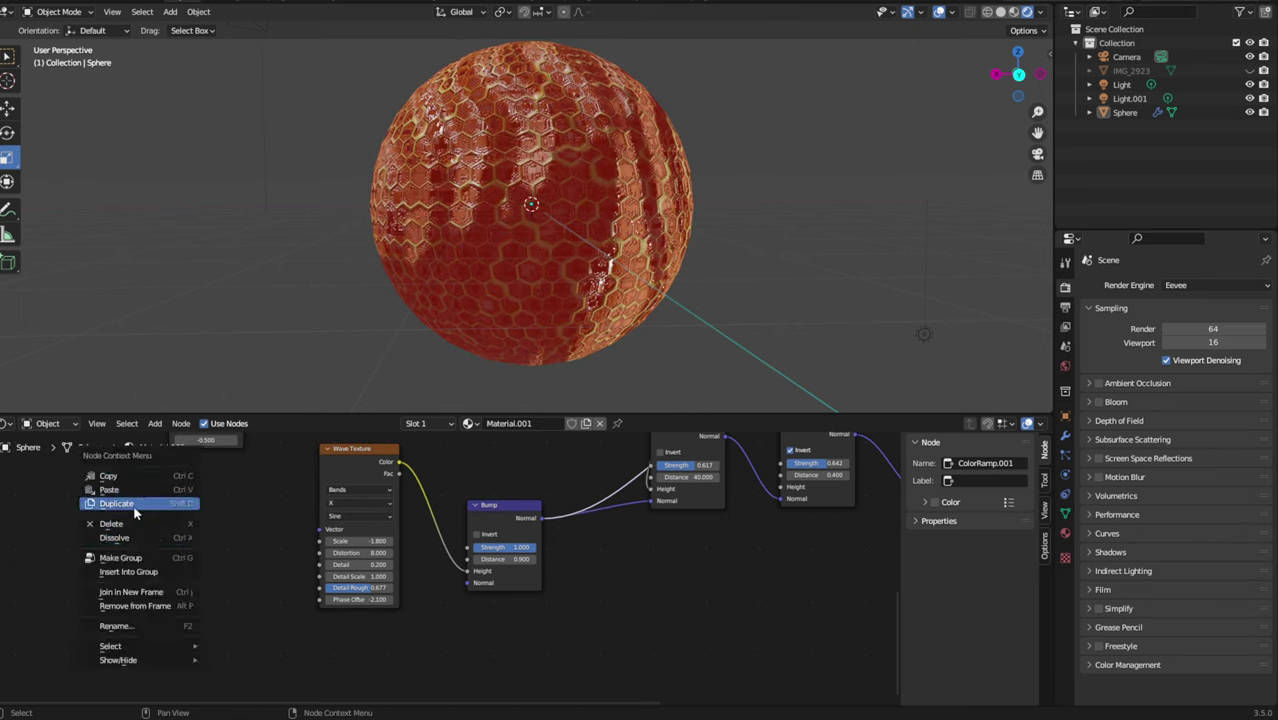
left_click(138, 495)
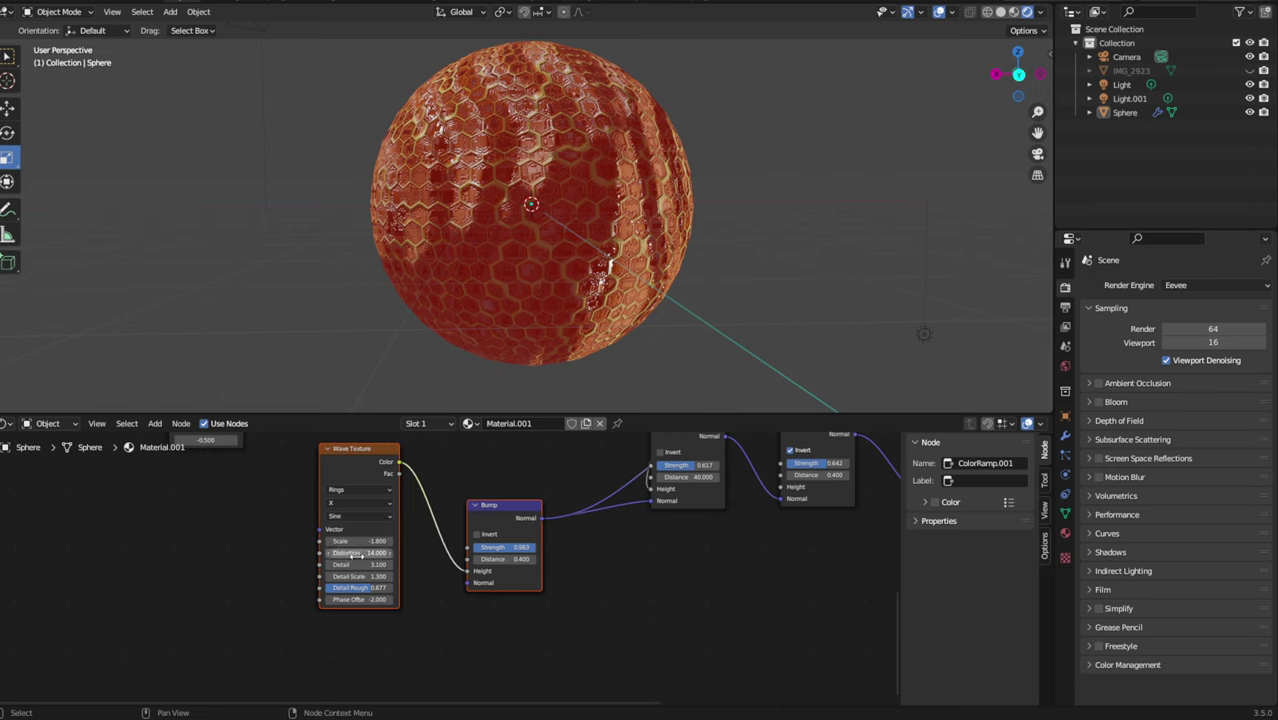
left_click_drag(370, 477, 105, 553)
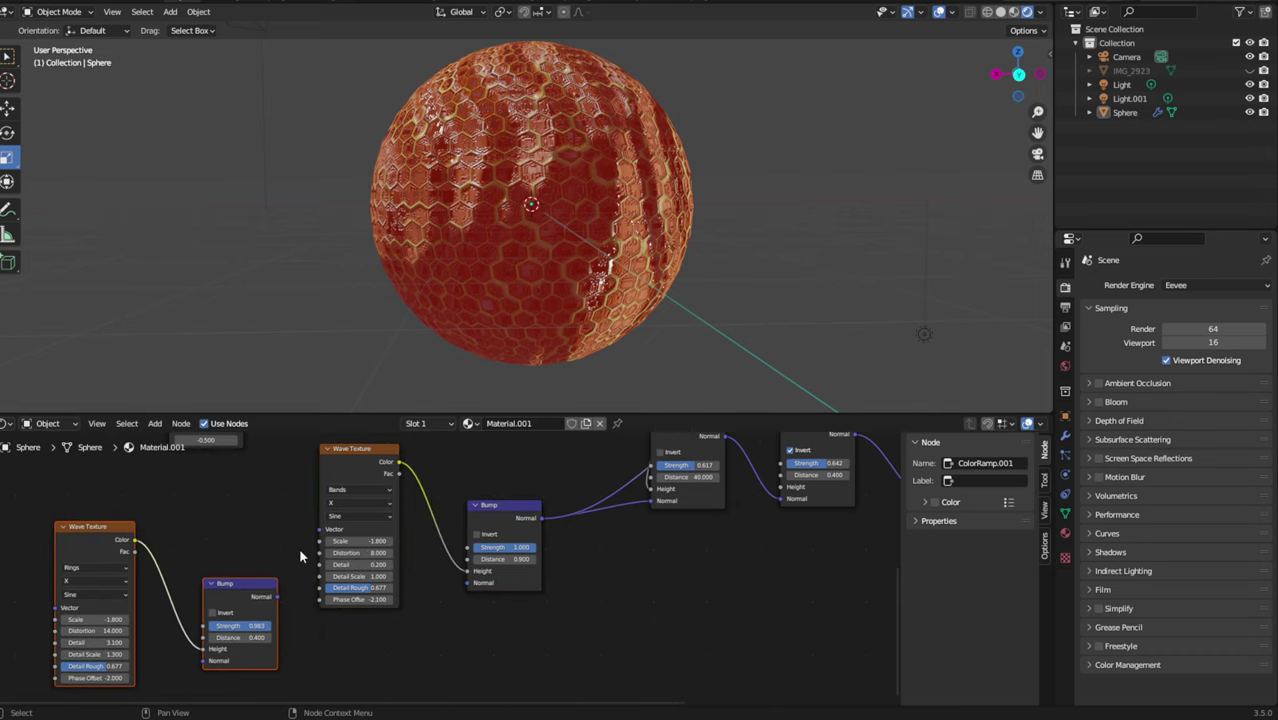
Feed the pasted Bump's Normal into the banded Bump's Normal and lower the pasted wave's Scale.
left_click_drag(279, 596, 377, 581)
left_click_drag(462, 585, 470, 586)
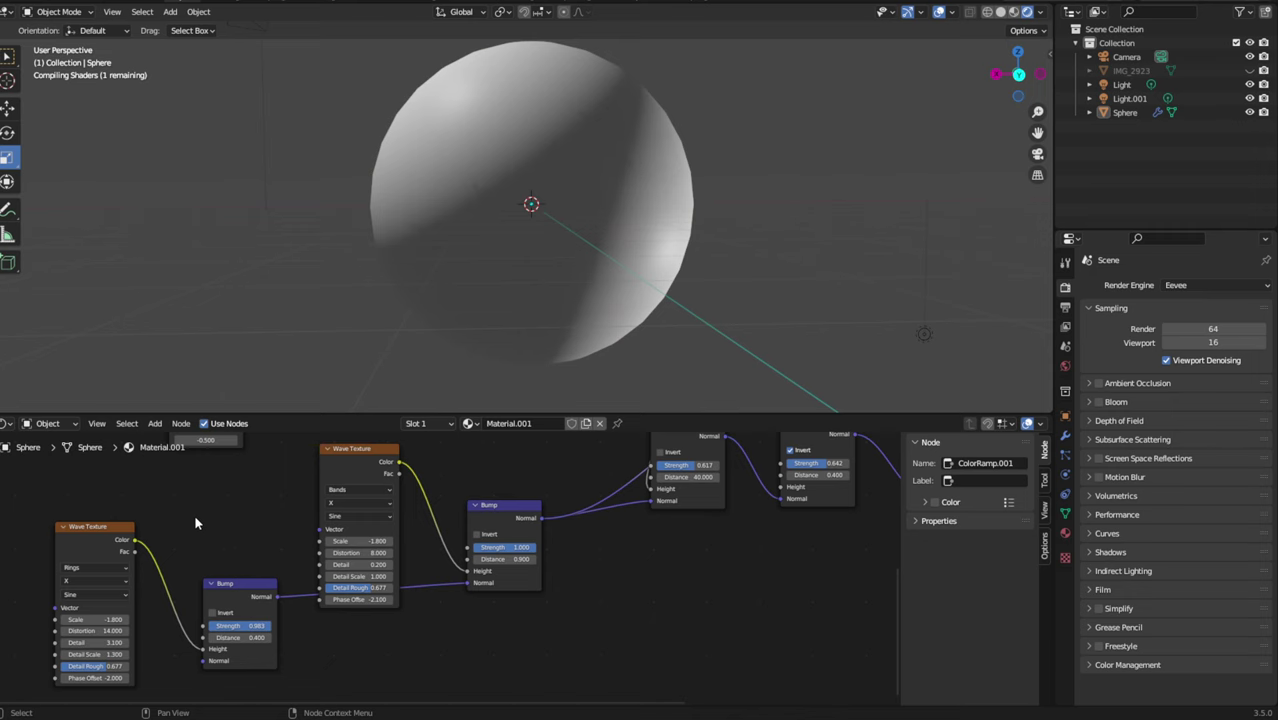
mouse_move(213, 517)
middle_mouse_down()
mouse_move(286, 503)
mouse_move(343, 516)
middle_mouse_up()
middle_click_drag(508, 347, 841, 194)
scroll(225, 627, "up", 1)
mouse_move(160, 612)
left_mouse_down()
mouse_move(120, 612)
mouse_move(180, 612)
mouse_move(165, 612)
left_mouse_up()
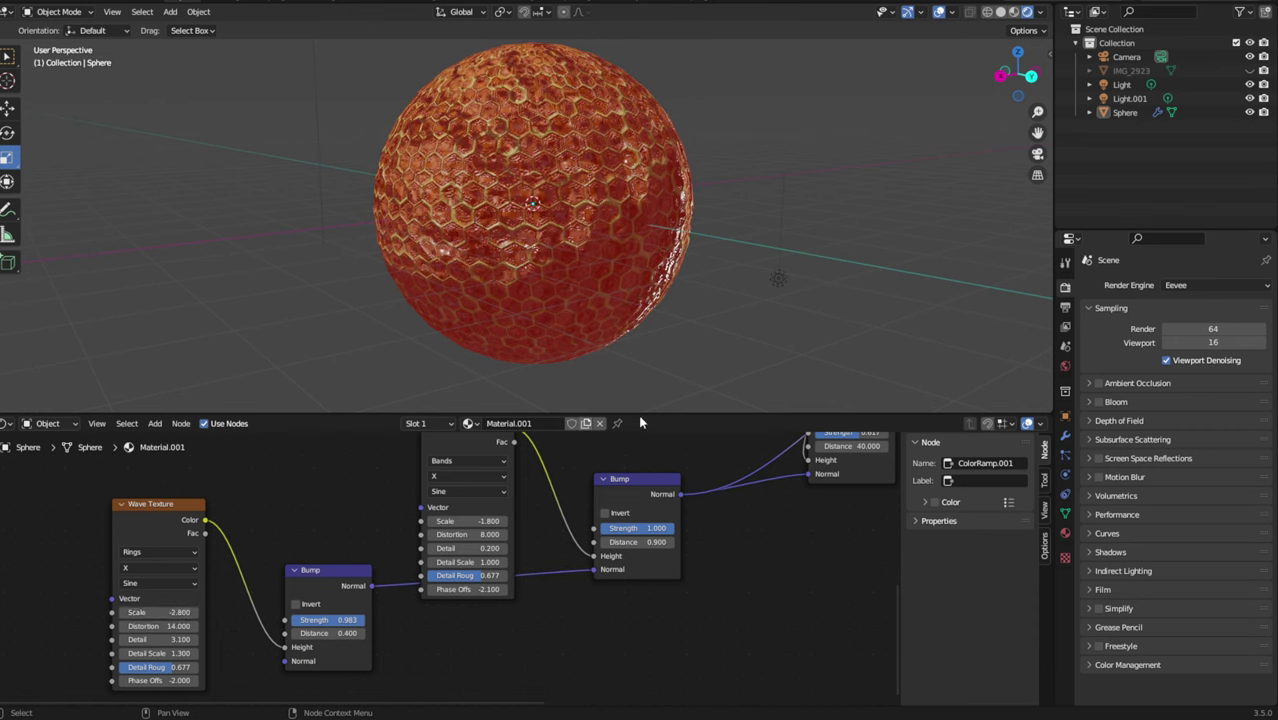
Settle the pasted wave at Scale -2.8, Distortion 23, Detail Roughness 0.662, with bump Distance 0.1.
mouse_move(660, 380)
middle_mouse_down()
mouse_move(741, 277)
mouse_move(677, 321)
mouse_move(813, 277)
mouse_move(750, 347)
middle_mouse_up()
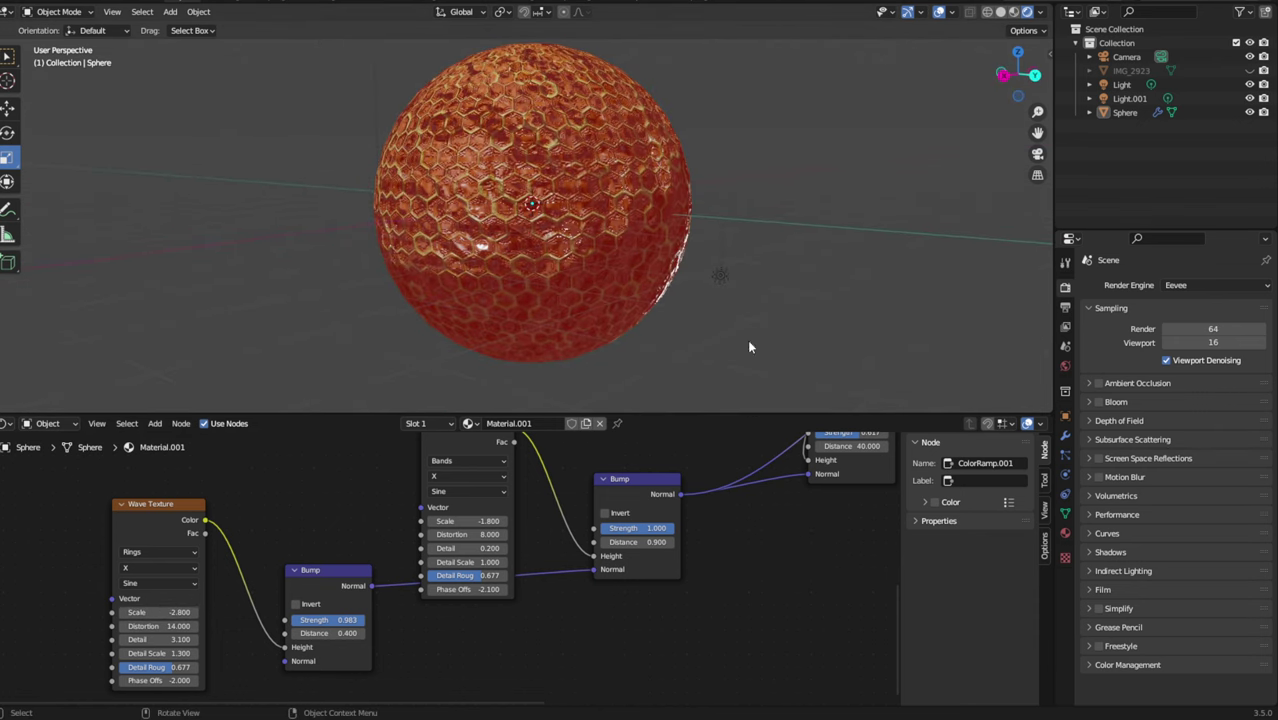
mouse_move(325, 633)
left_mouse_down()
mouse_move(360, 633)
mouse_move(300, 633)
left_mouse_up()
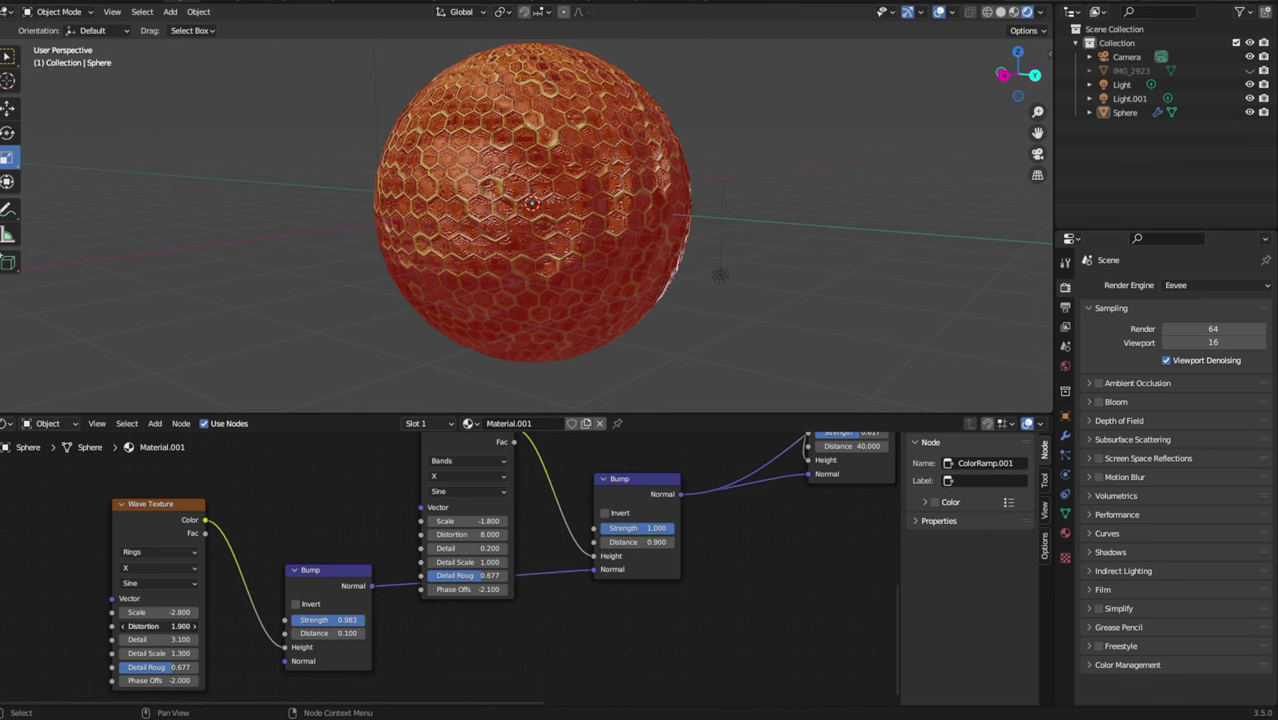
mouse_move(160, 626)
left_mouse_down()
mouse_move(130, 626)
mouse_move(168, 626)
mouse_move(185, 653)
mouse_move(253, 654)
left_mouse_up()
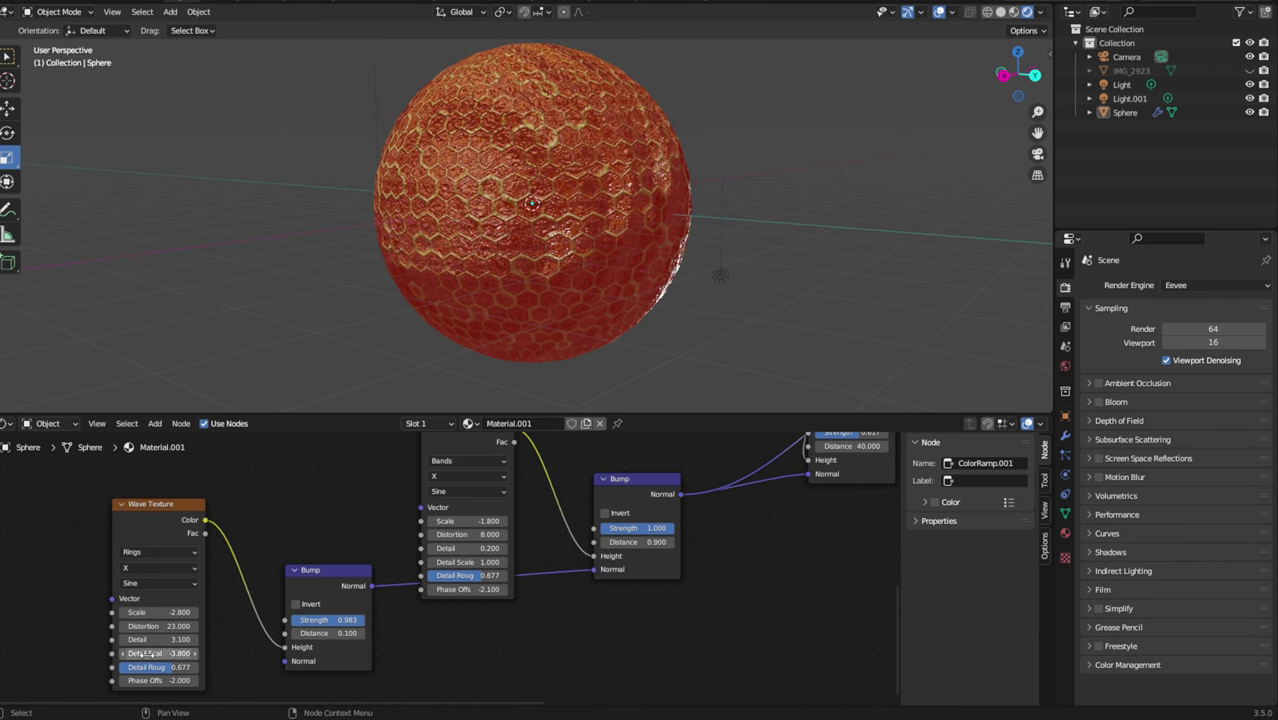
key("ctrl+z")
mouse_move(165, 667)
left_mouse_down()
mouse_move(140, 667)
mouse_move(190, 667)
mouse_move(90, 680)
left_mouse_up()
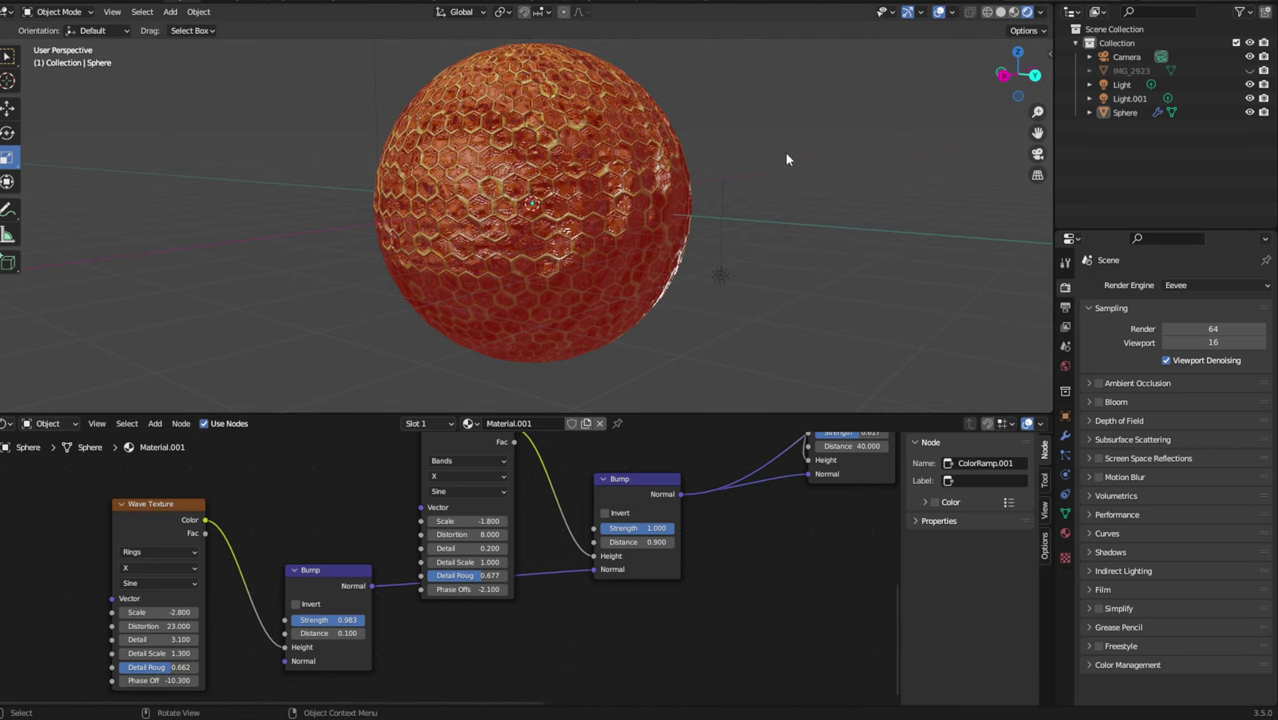
Shift the wave's Phase Offset to -10.3 and save the file.
scroll(787, 160, "up", 3)
mouse_move(787, 160)
middle_mouse_down()
mouse_move(782, 258)
mouse_move(755, 263)
middle_mouse_up()
scroll(755, 263, "down", 5)
middle_click_drag(841, 205, 876, 175)
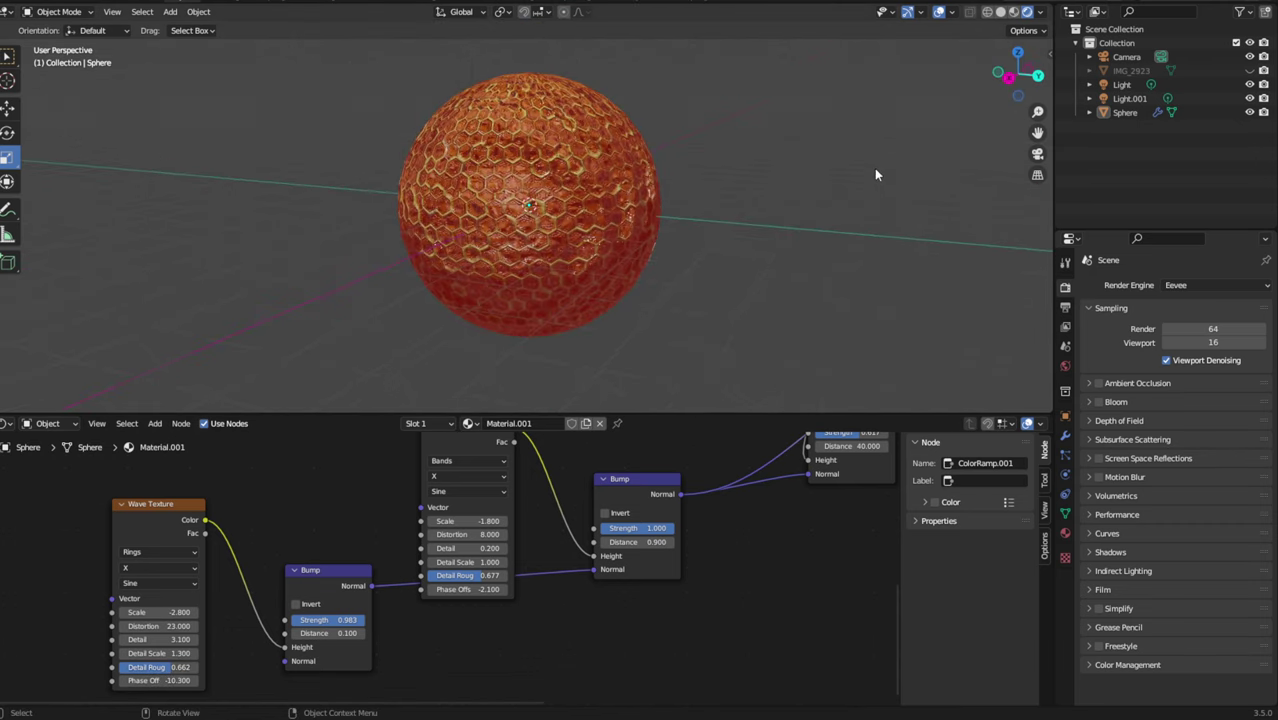
key("ctrl+s")
middle_click_drag(582, 436, 650, 590)
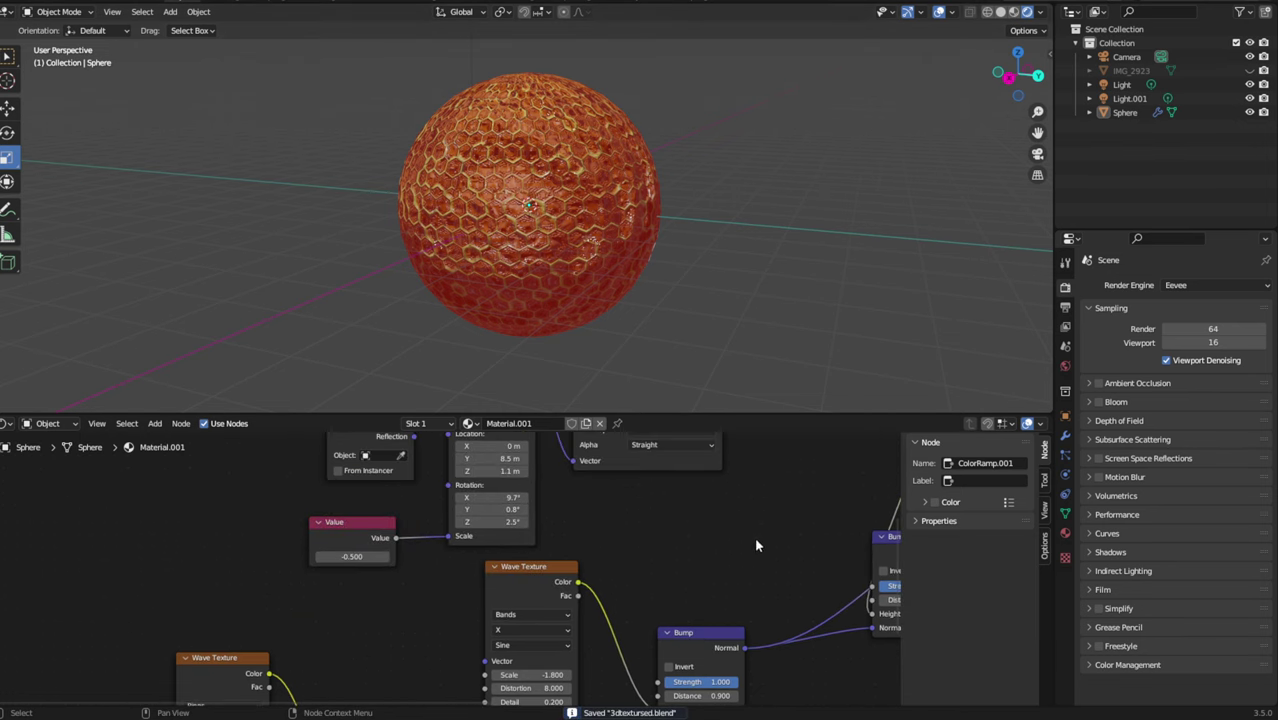
Try a larger texture scale Value, revert it to -0.5, and save.
middle_click_drag(325, 509, 305, 605)
mouse_move(305, 652)
left_mouse_down()
mouse_move(345, 652)
mouse_move(250, 652)
left_mouse_up()
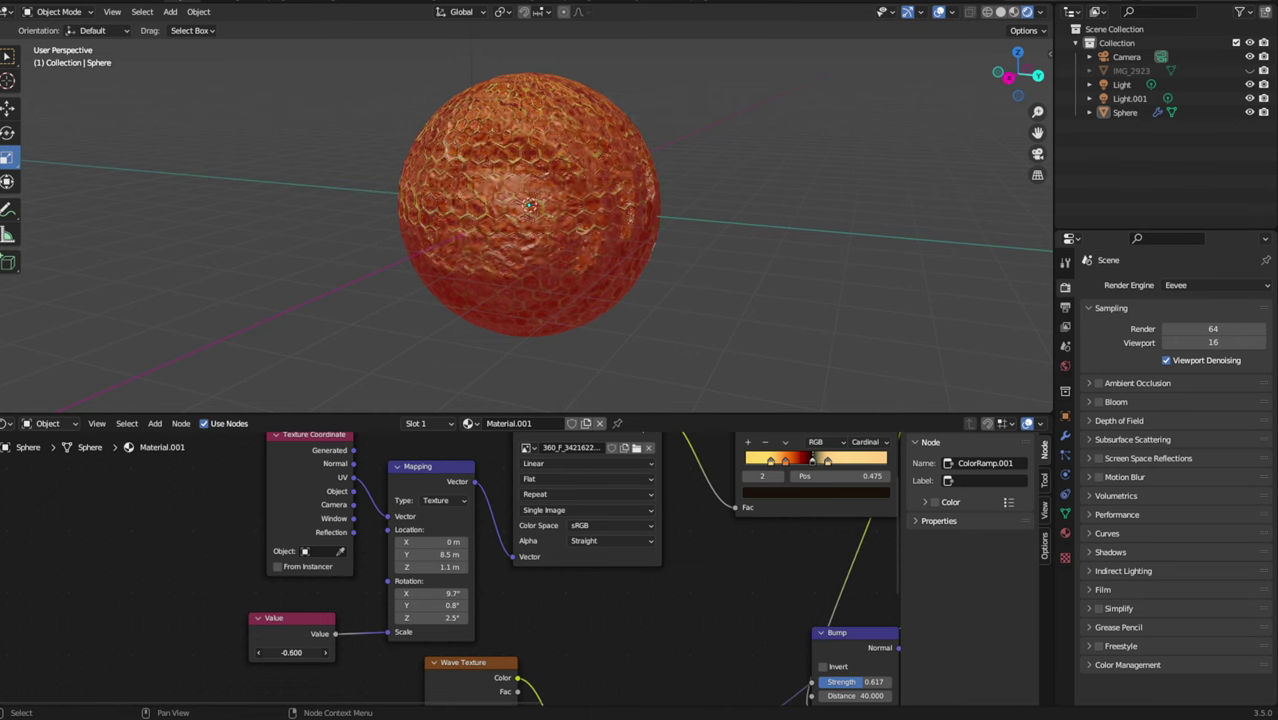
middle_click_drag(950, 285, 882, 279)
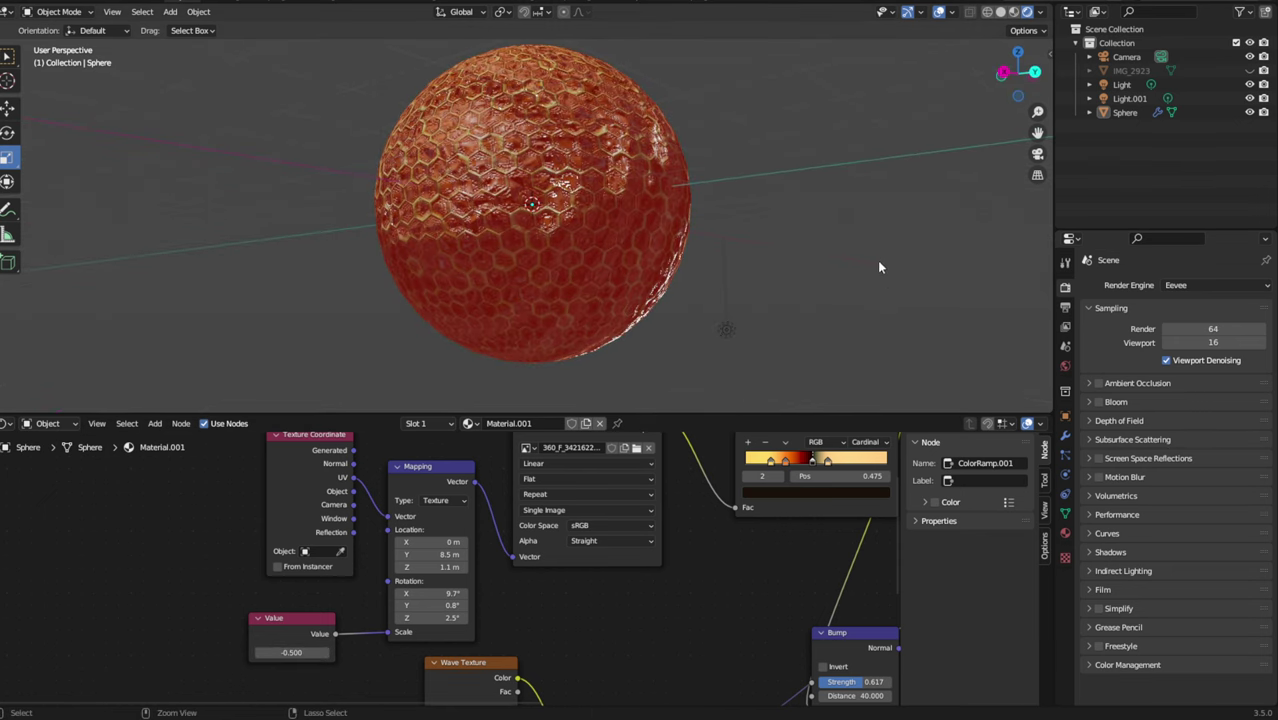
key("ctrl+z")
key("ctrl+z")
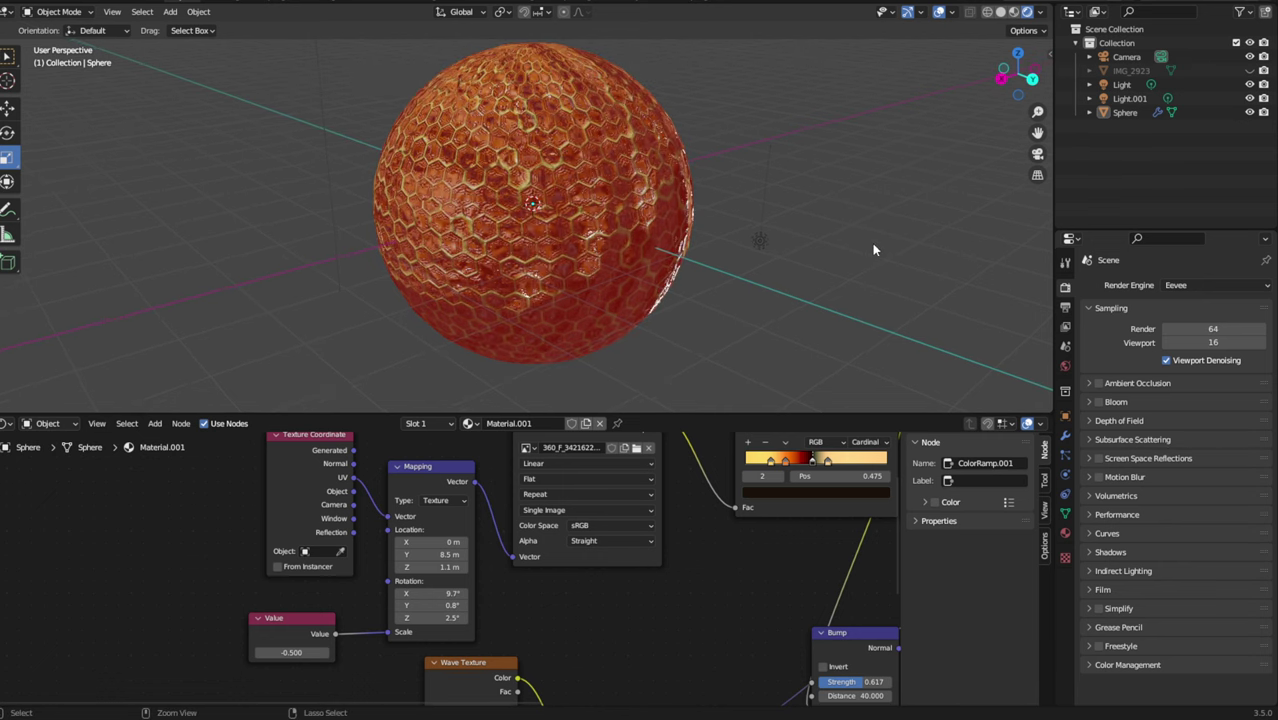
key("ctrl+s")
Set the banded Bump's Distance to 0.9.
middle_click_drag(687, 561, 700, 673)
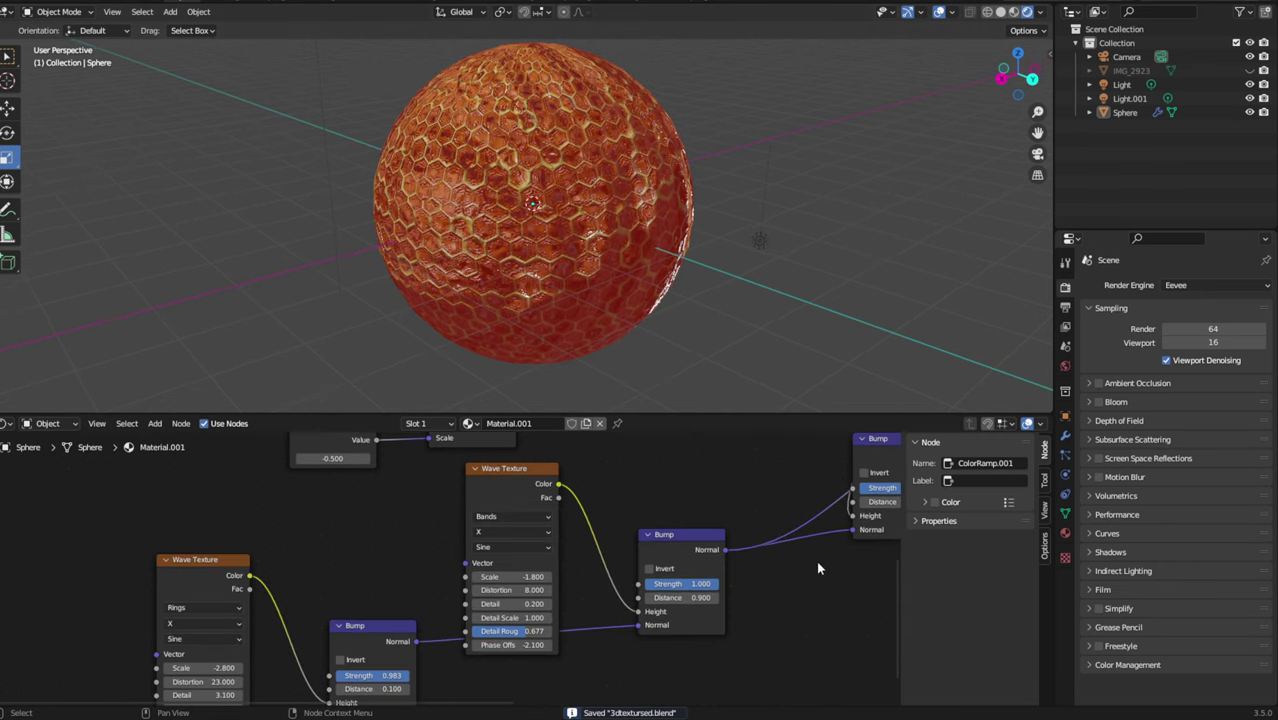
mouse_move(907, 213)
middle_mouse_down()
mouse_move(756, 300)
mouse_move(793, 245)
middle_mouse_up()
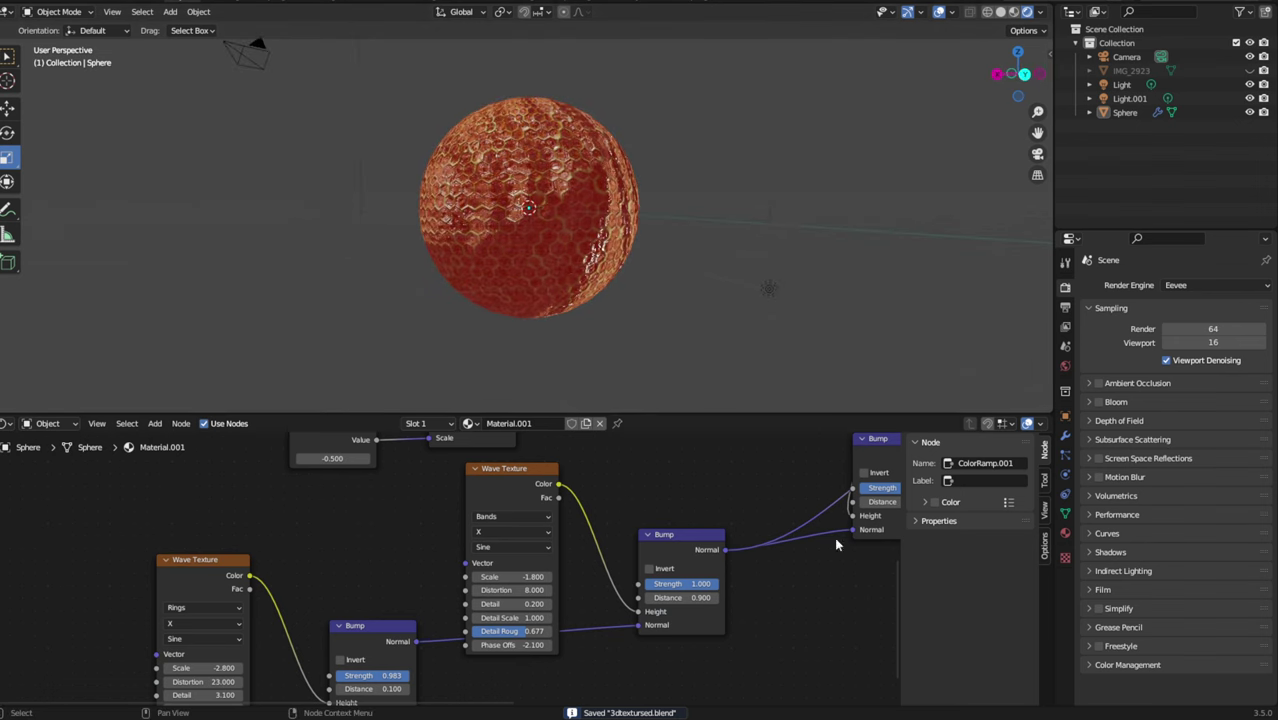
middle_click_drag(522, 667, 472, 638)
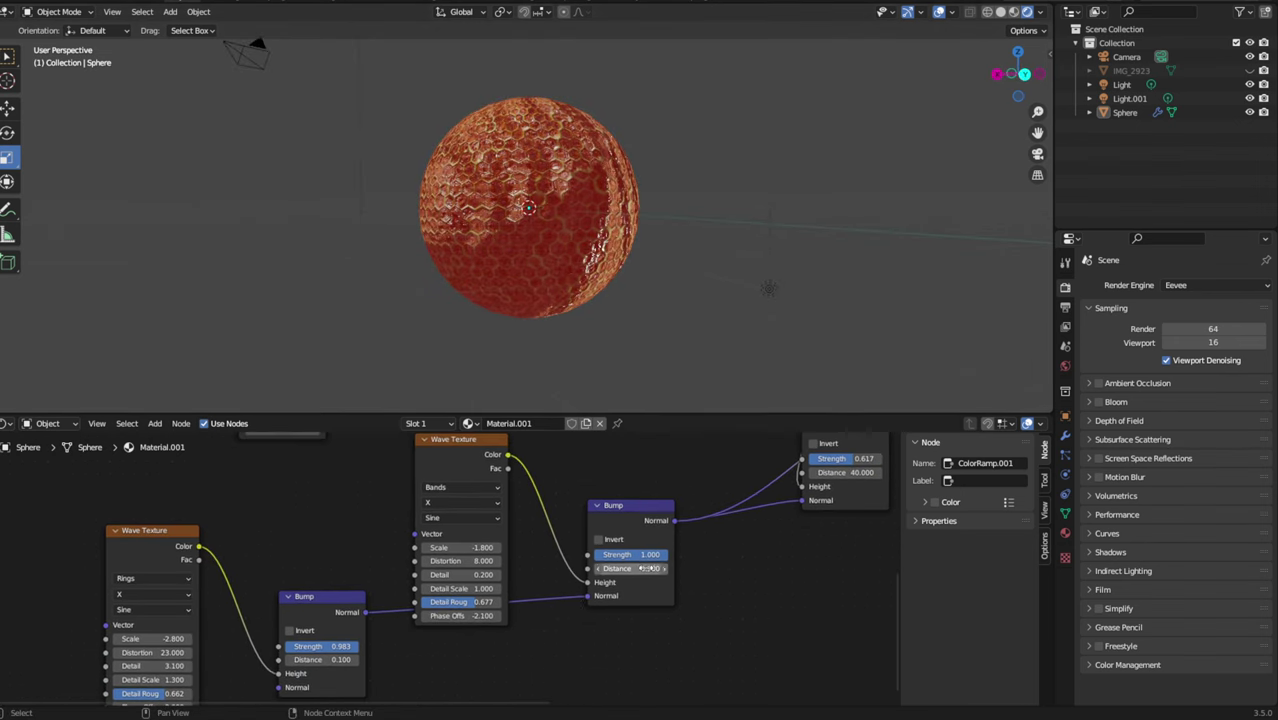
left_click_drag(641, 568, 630, 566)
left_click(176, 424)
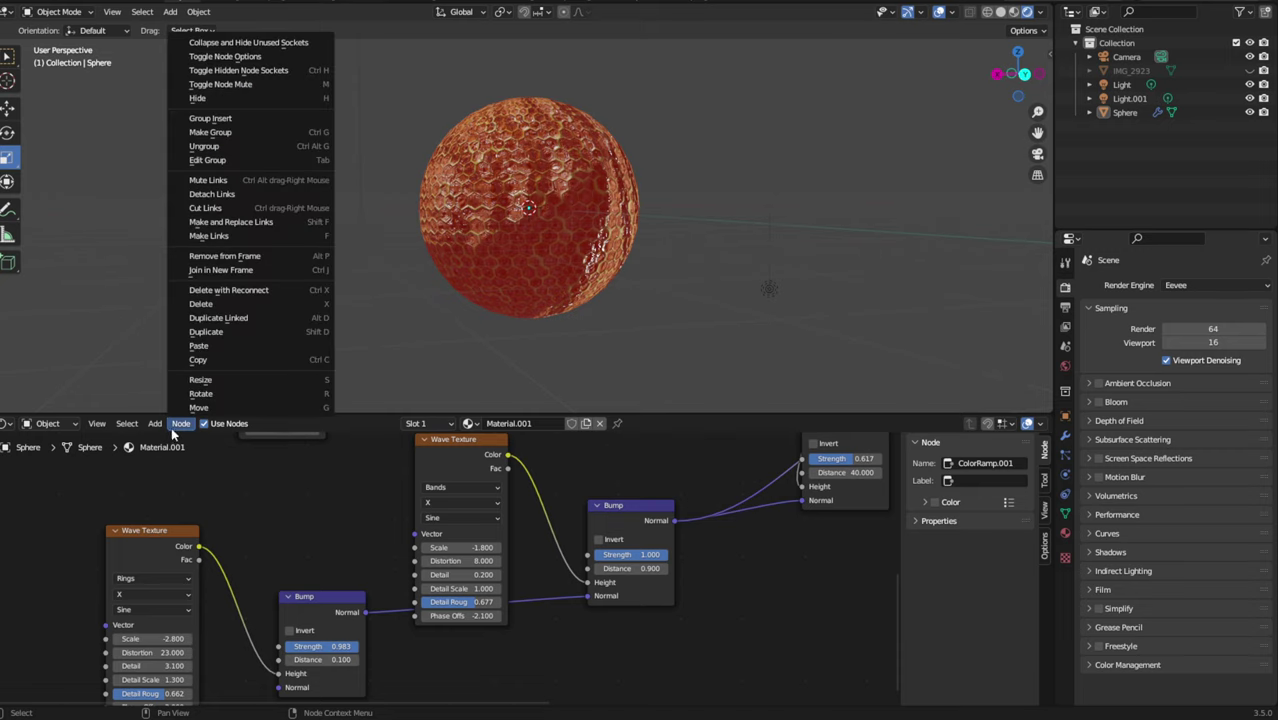
Insert a ColorRamp between the Bands wave and its Bump's Height input.
mouse_move(155, 423)
left_click(165, 444)
type("r")
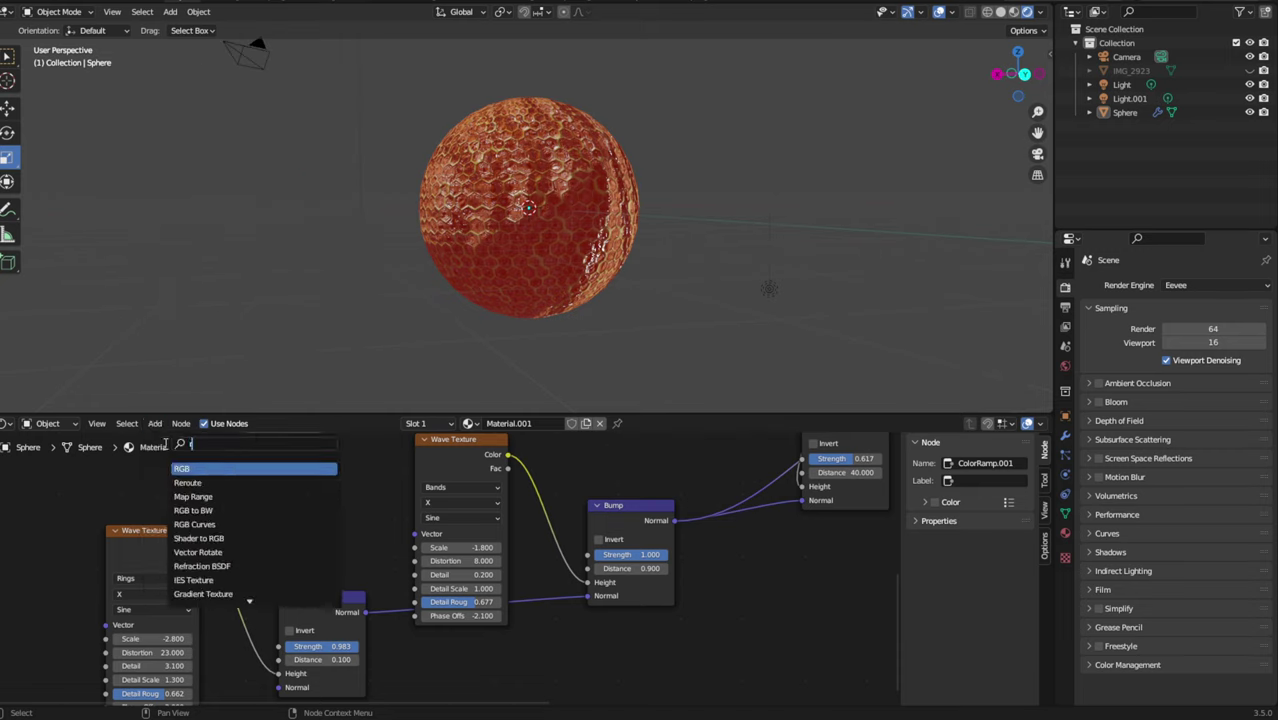
type("am")
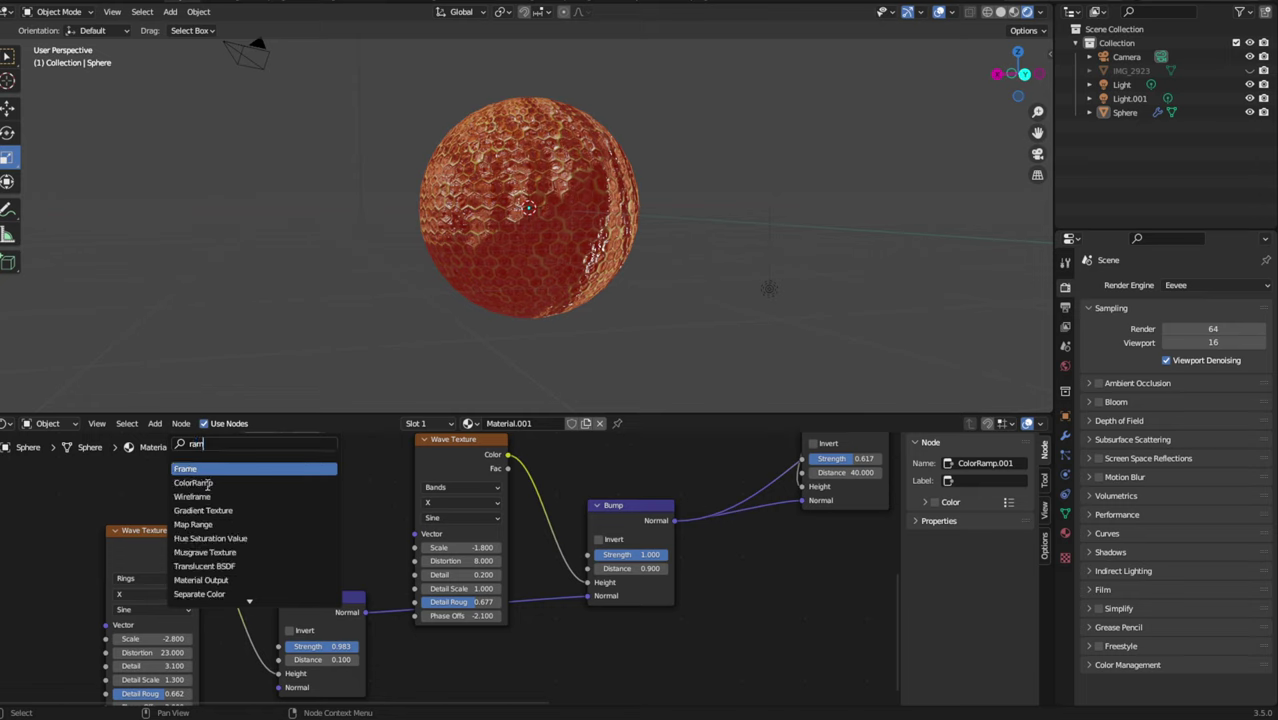
type("p")
left_click(213, 466)
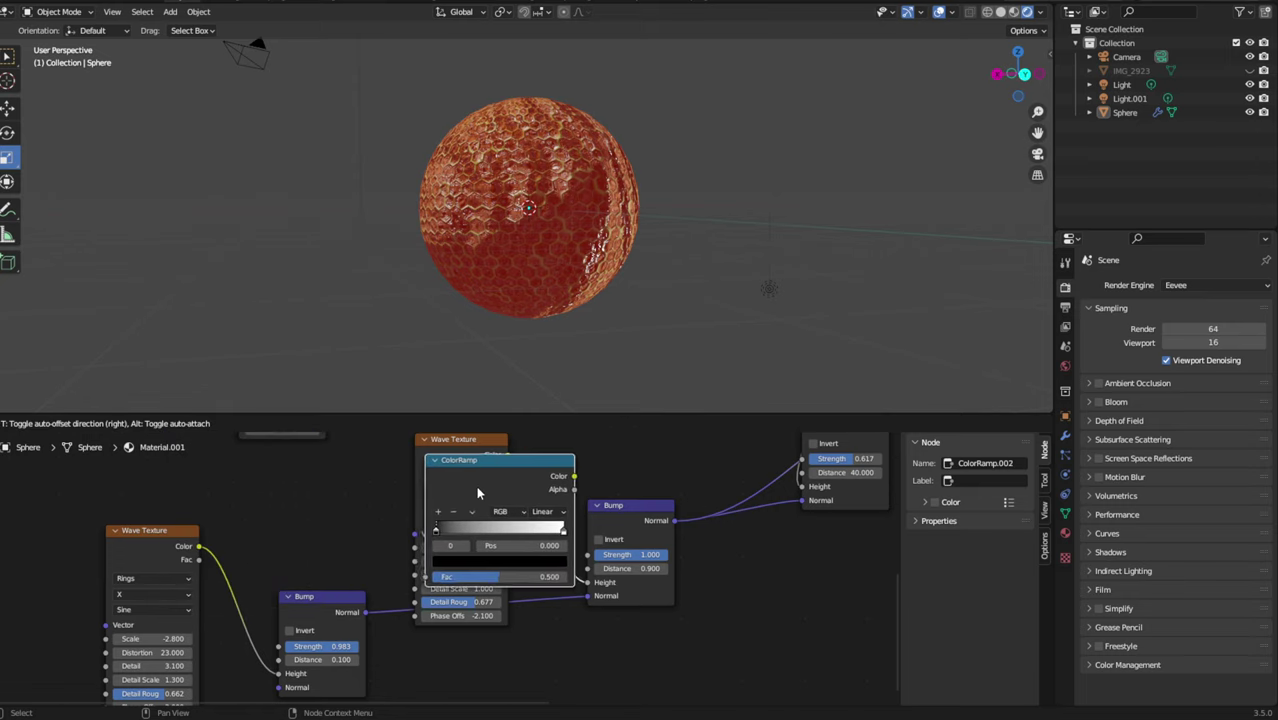
left_click(686, 476)
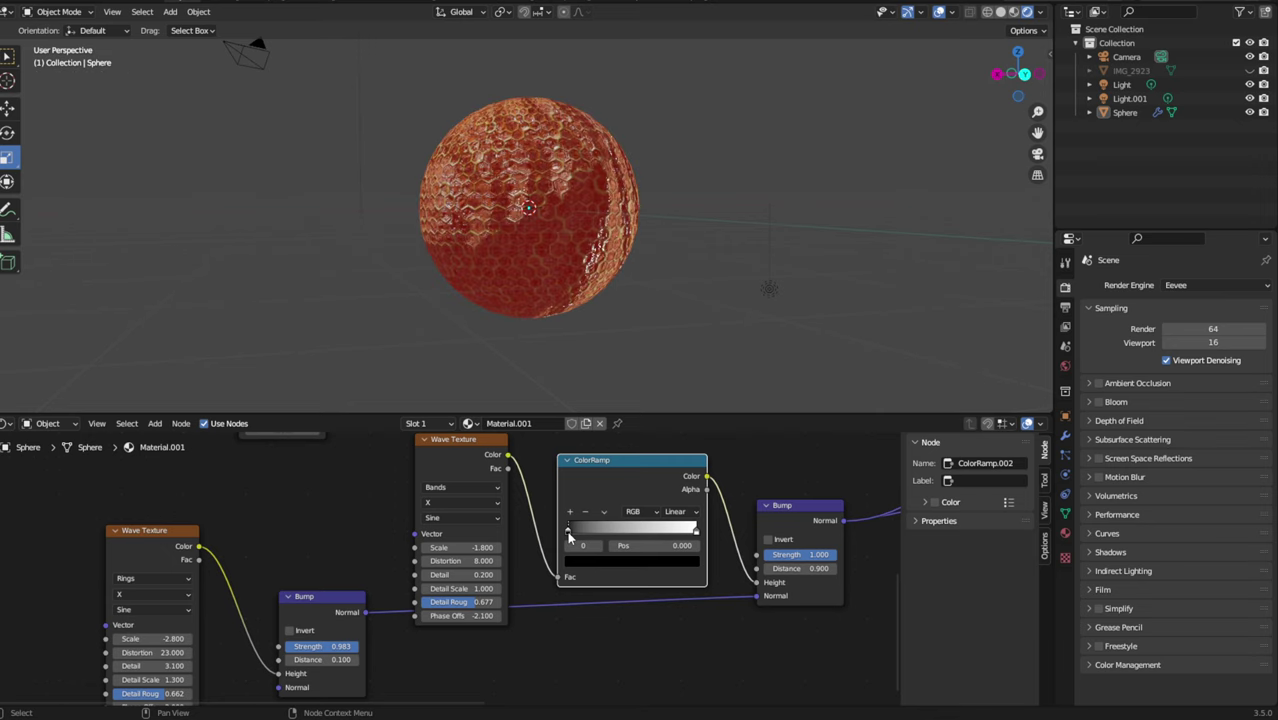
Slide the new ramp's black stop right, then back to around 0.46.
mouse_move(569, 530)
left_mouse_down()
mouse_move(670, 530)
mouse_move(628, 533)
left_mouse_up()
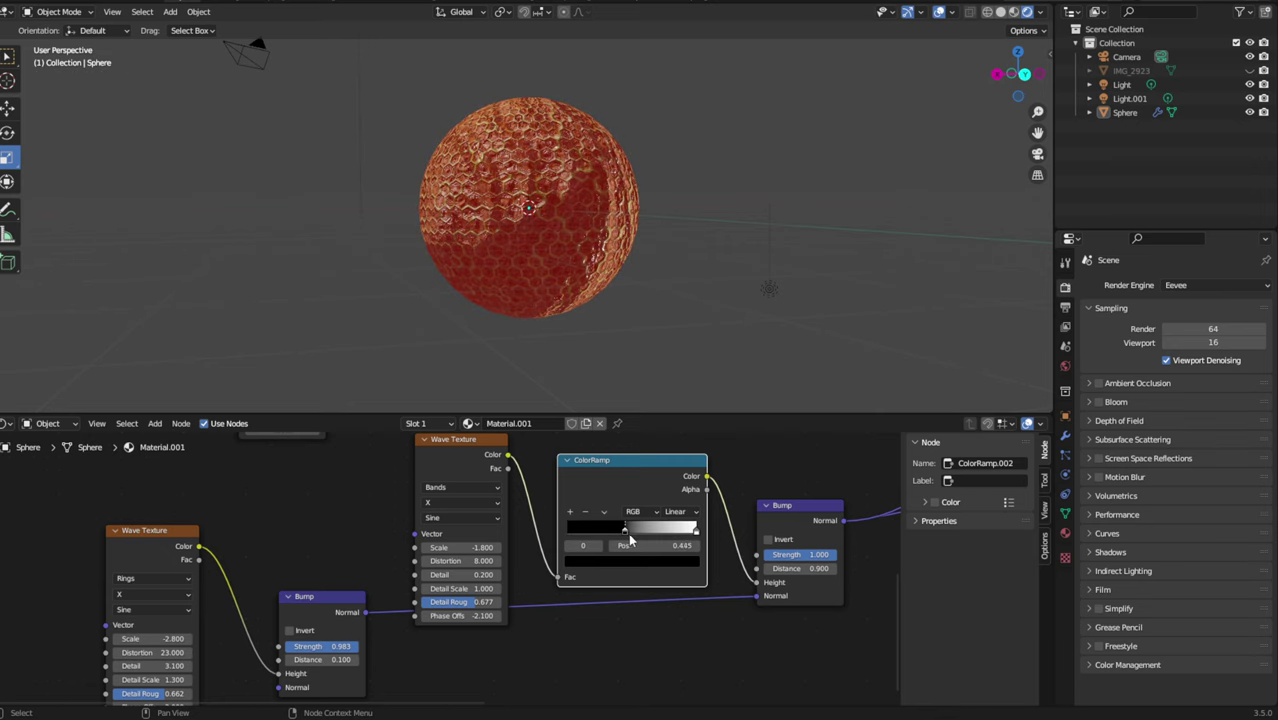
scroll(787, 333, "up", 3)
middle_click_drag(787, 333, 746, 316)
scroll(746, 317, "down", 2)
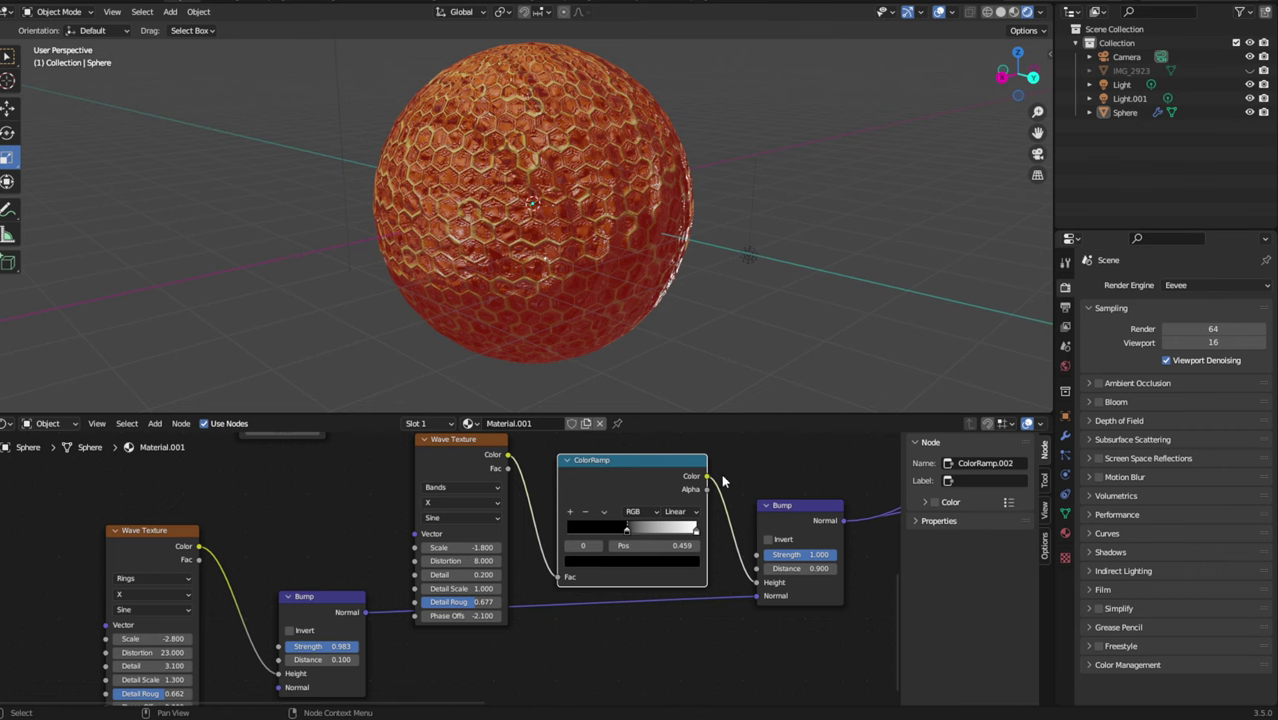
left_click_drag(696, 537, 588, 528)
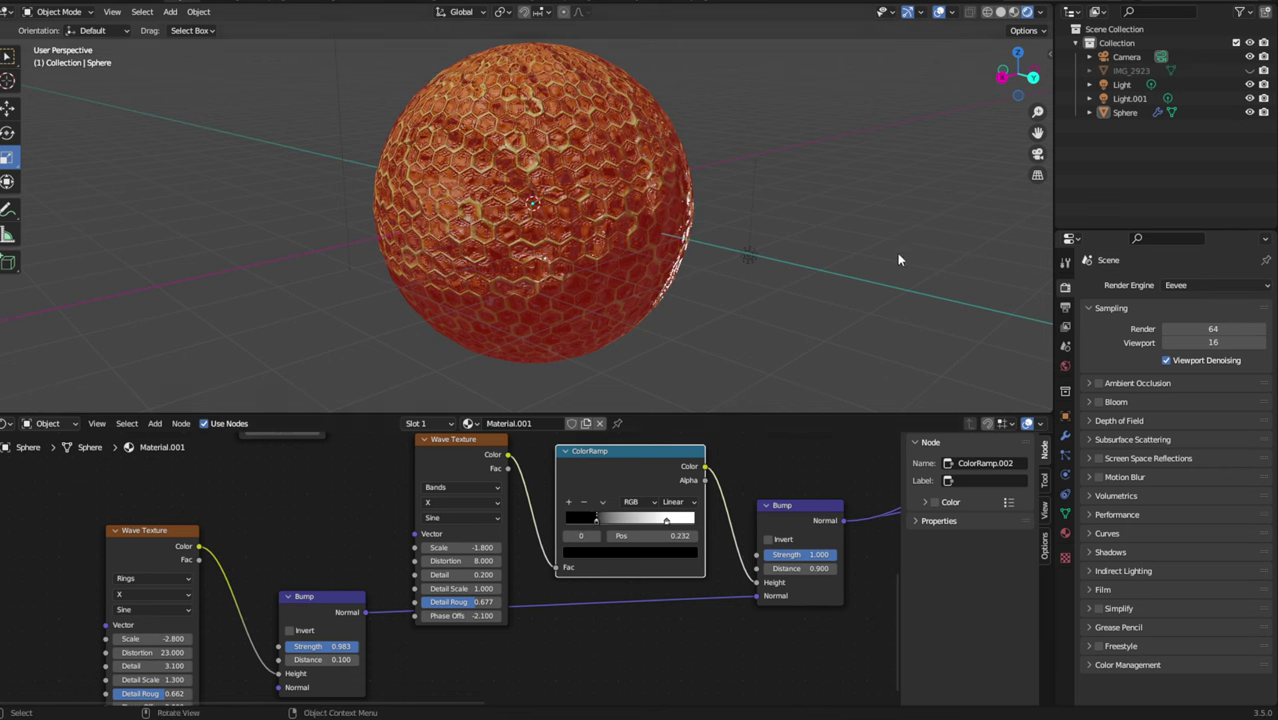
middle_click_drag(897, 253, 874, 276)
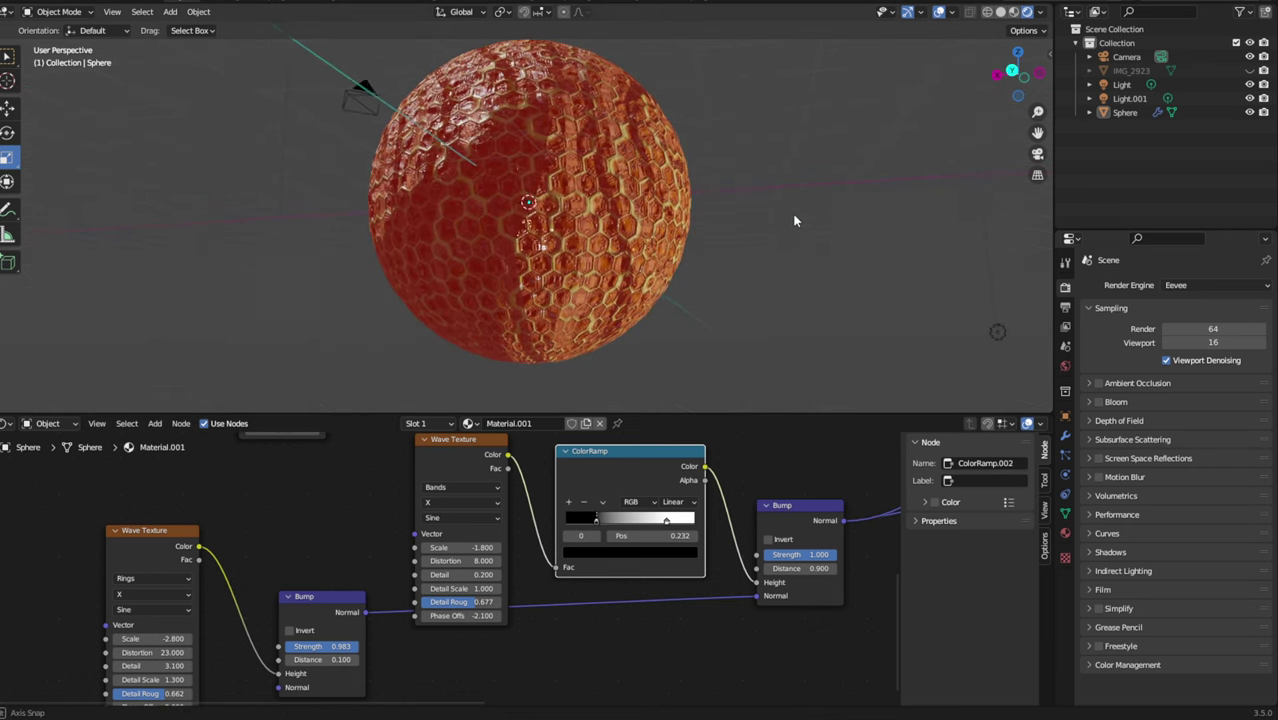
Move the white stop right and the black stop to 0.386, then save 3dtextured.blend.
left_click(669, 524)
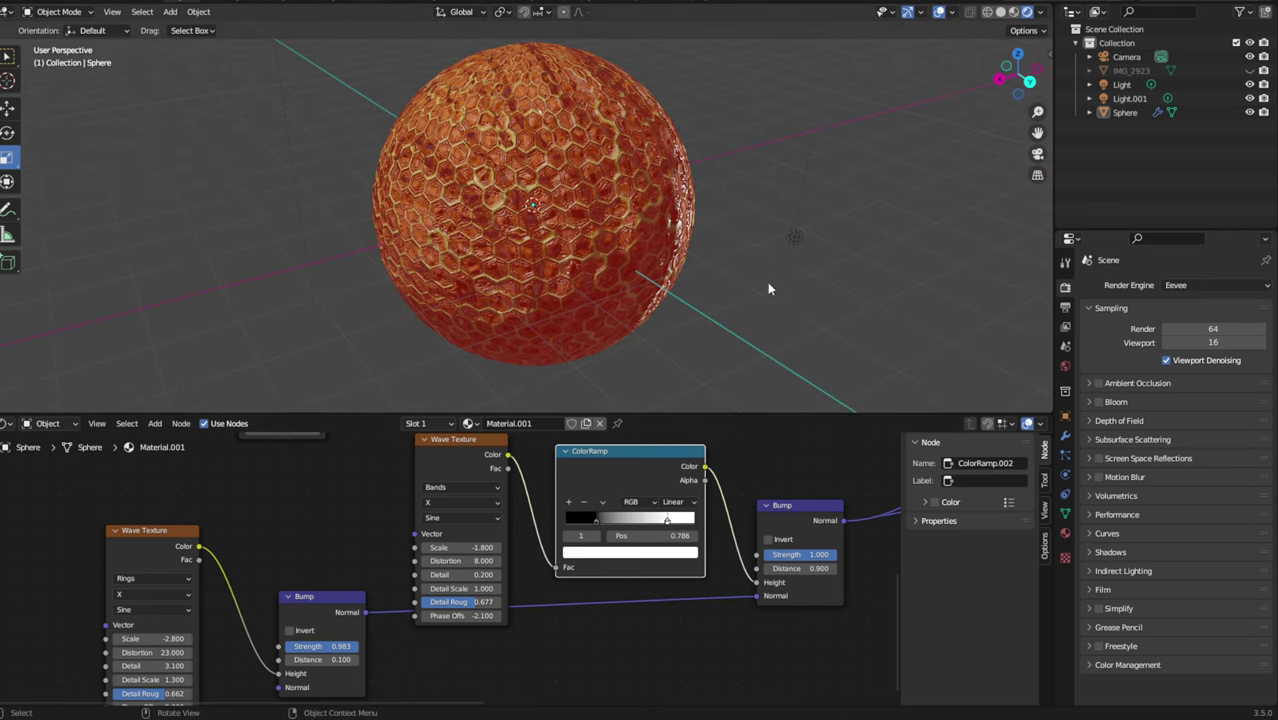
mouse_move(768, 289)
middle_mouse_down()
mouse_move(882, 254)
mouse_move(760, 262)
mouse_move(726, 399)
middle_mouse_up()
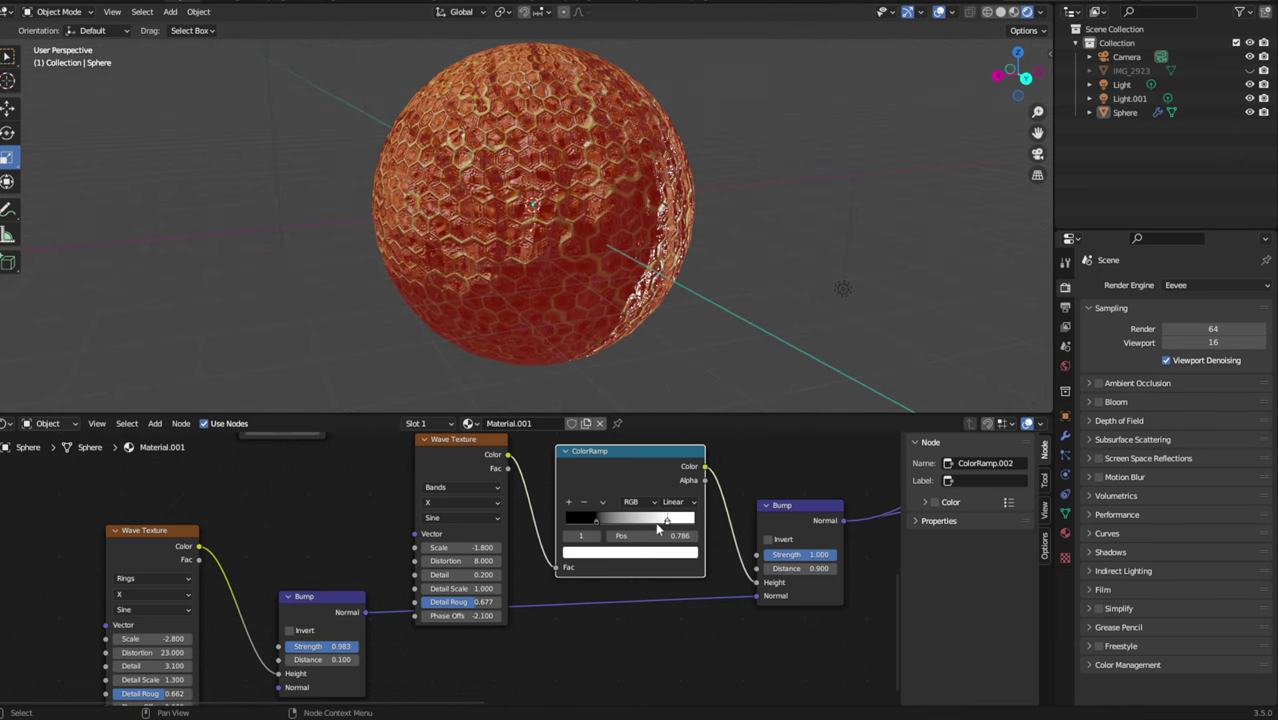
left_click_drag(657, 530, 676, 526)
left_click_drag(593, 528, 627, 526)
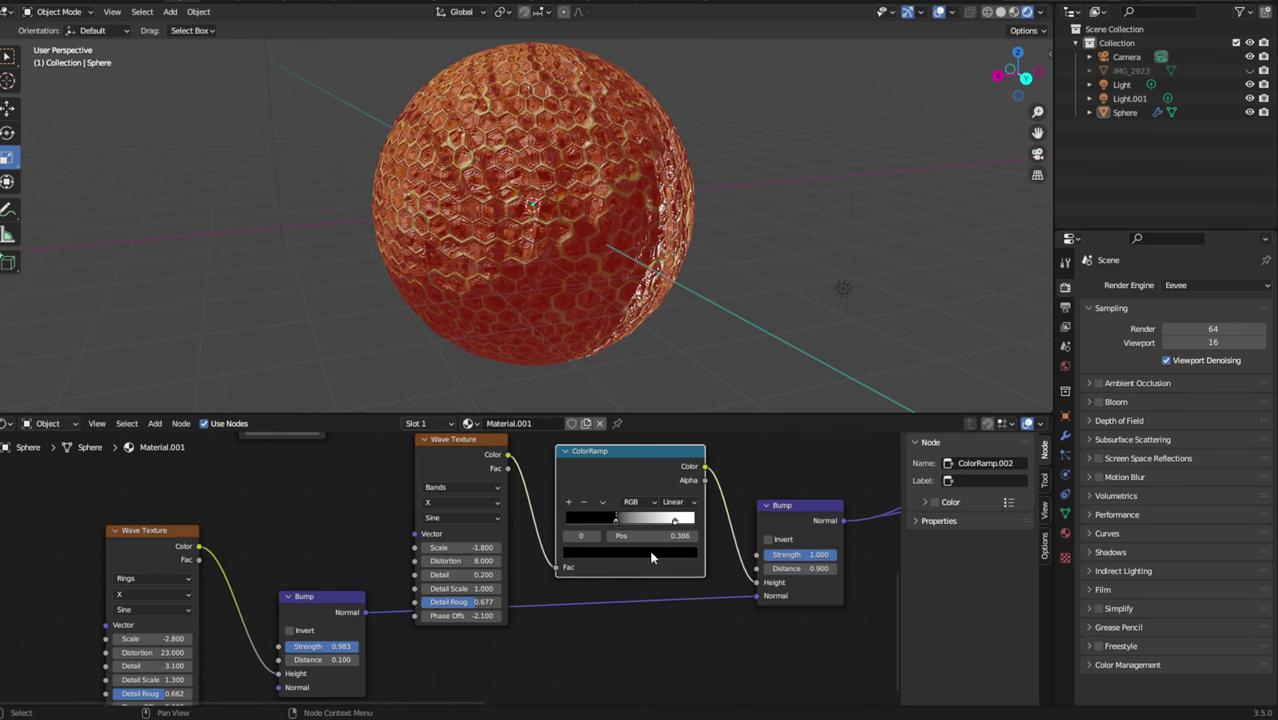
mouse_move(817, 210)
middle_mouse_down()
mouse_move(770, 214)
mouse_move(830, 246)
mouse_move(873, 160)
mouse_move(795, 174)
middle_mouse_up()
key("ctrl+s")
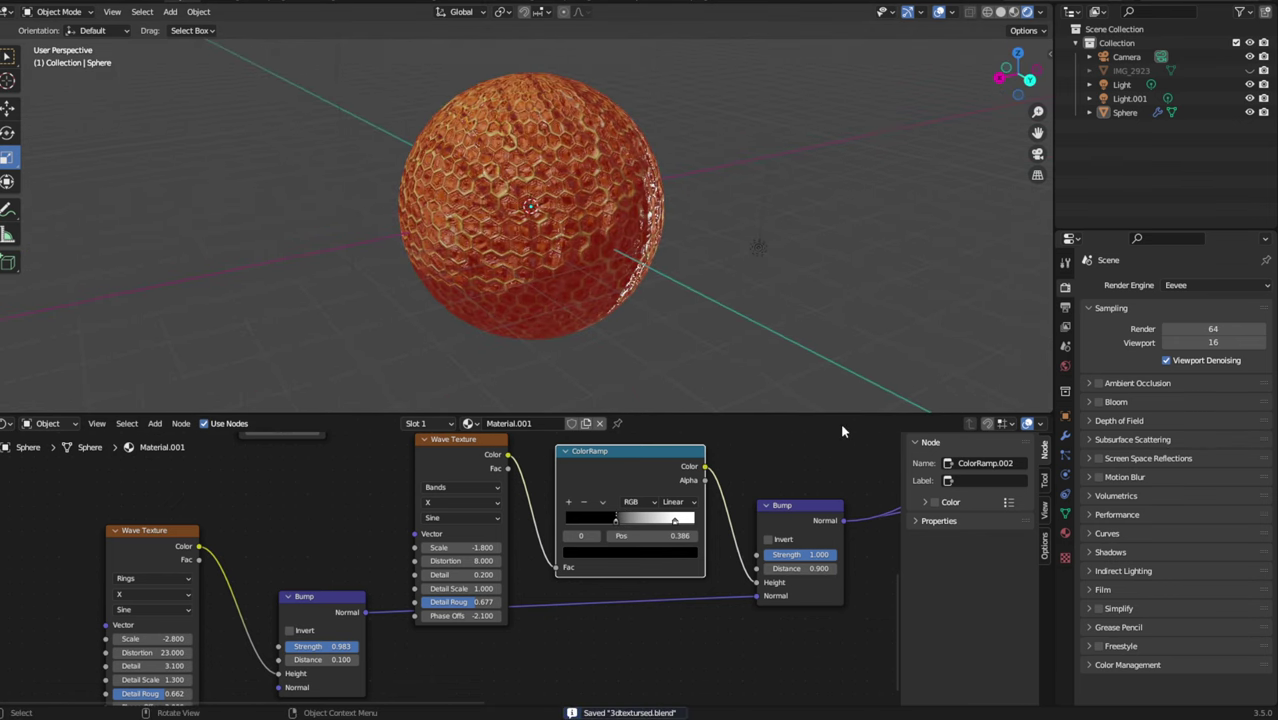
middle_click_drag(840, 440, 257, 519)
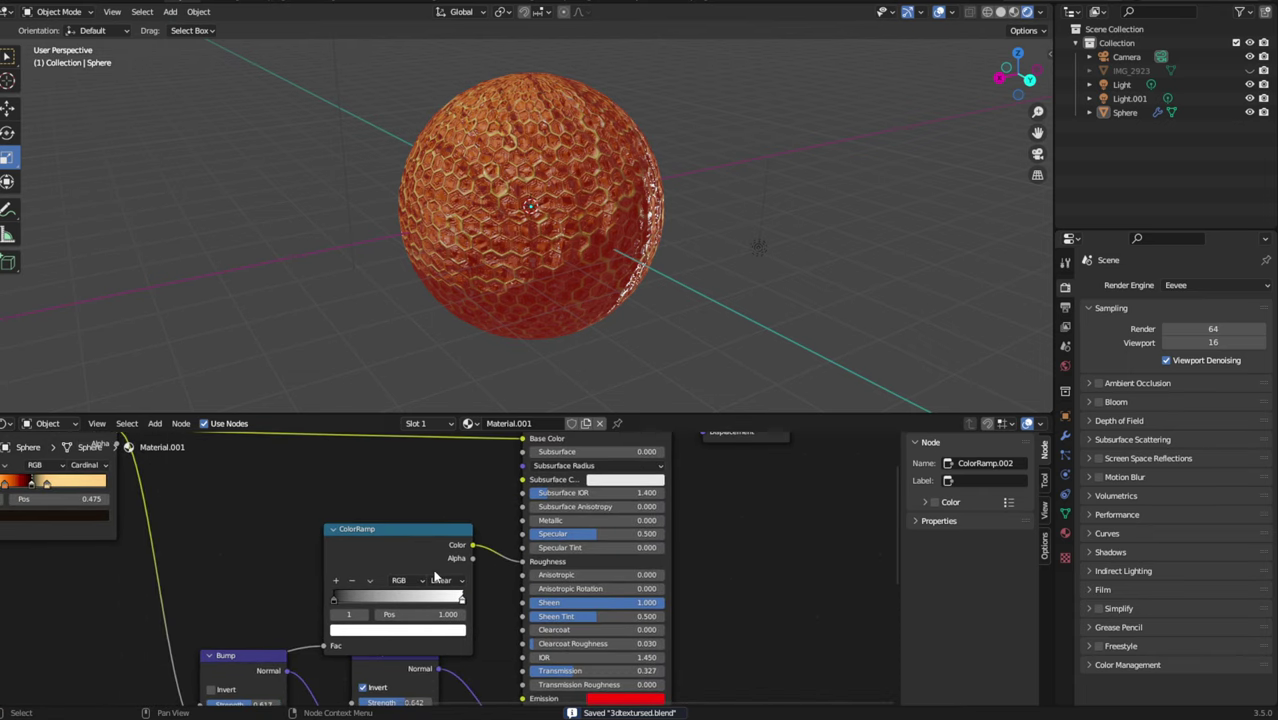
Move the Roughness ColorRamp's black stop to about 0.395 and save the file.
mouse_move(334, 612)
left_mouse_down()
mouse_move(390, 606)
mouse_move(312, 606)
mouse_move(362, 596)
left_mouse_up()
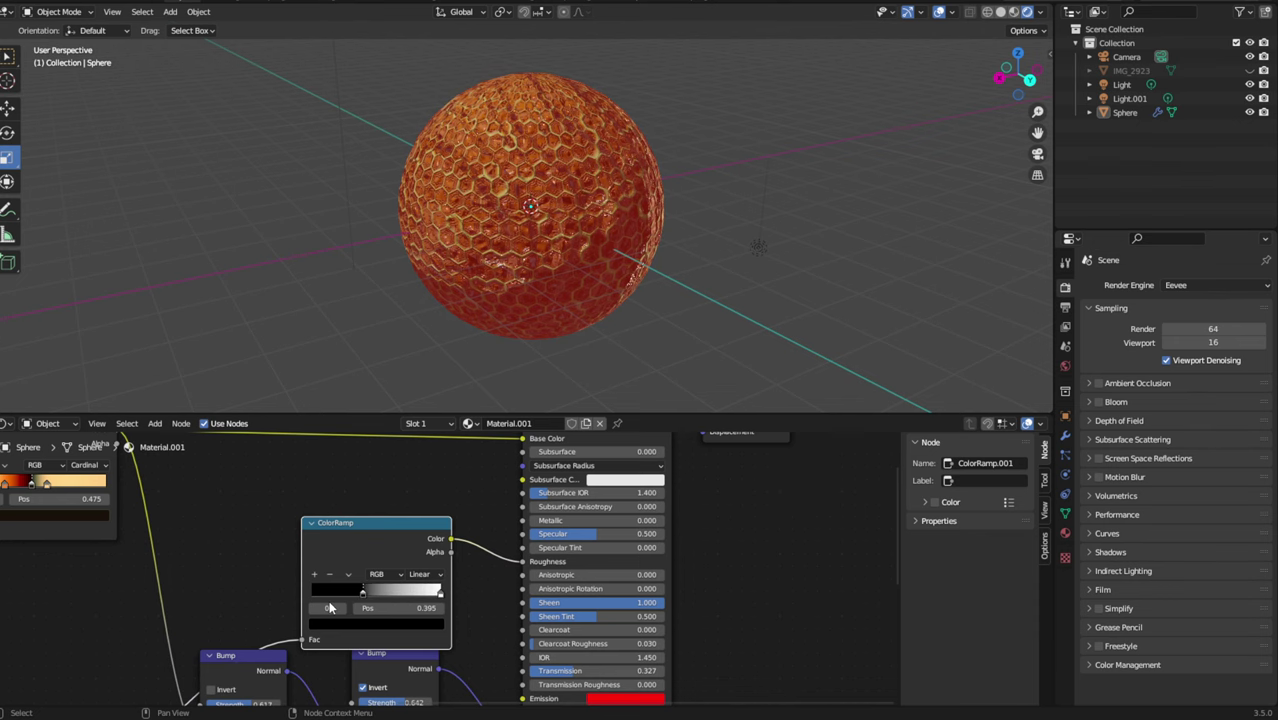
mouse_move(724, 290)
middle_mouse_down()
mouse_move(741, 296)
mouse_move(722, 293)
mouse_move(717, 270)
mouse_move(740, 278)
middle_mouse_up()
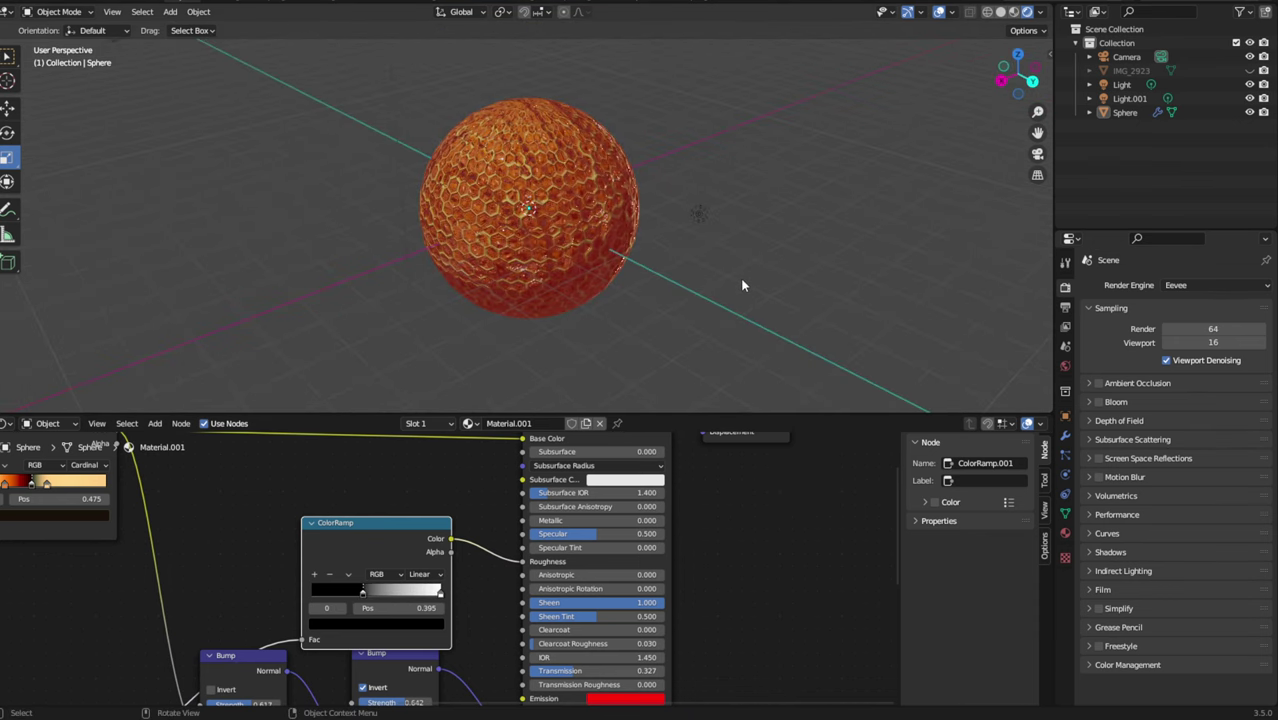
key("ctrl+s")
Lower the texture scale Value from -0.500 to -0.600 for smaller hexagons, then save again.
mouse_move(104, 522)
middle_mouse_down()
mouse_move(424, 633)
mouse_move(428, 523)
middle_mouse_up()
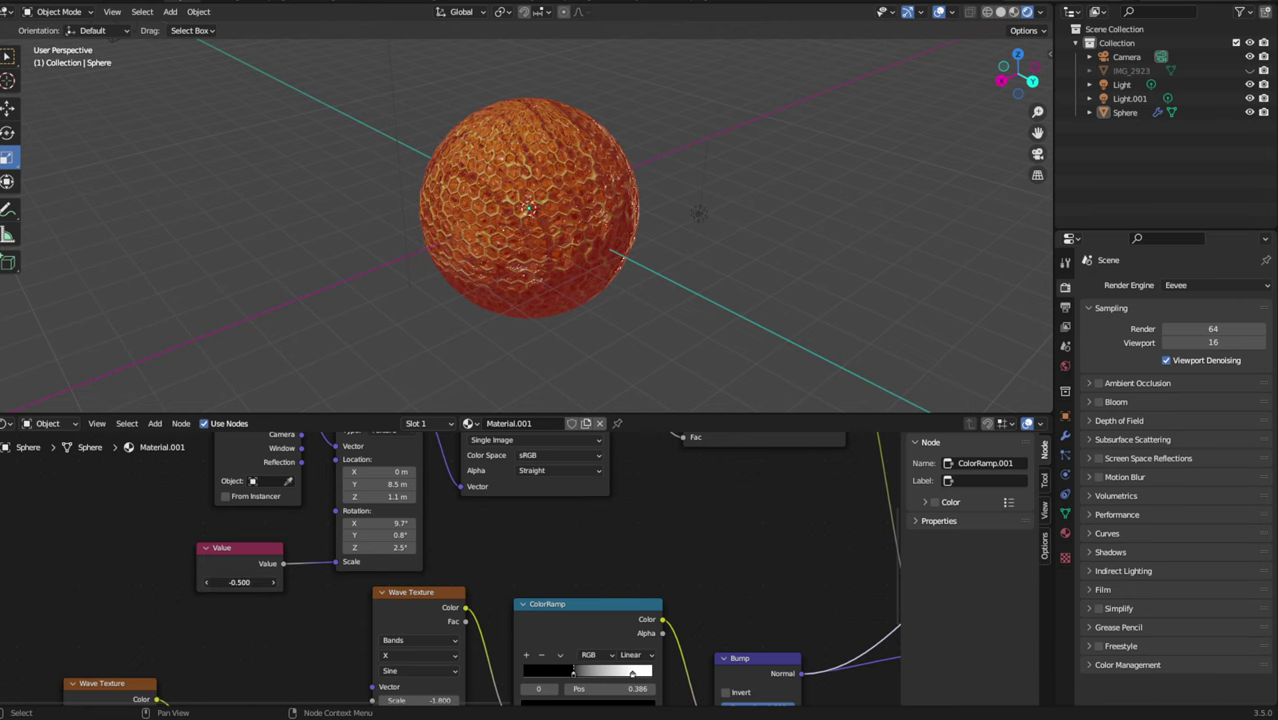
left_click(206, 582)
scroll(650, 330, "up", 3)
mouse_move(678, 323)
middle_mouse_down()
mouse_move(653, 317)
mouse_move(686, 317)
mouse_move(587, 346)
mouse_move(734, 280)
middle_mouse_up()
scroll(690, 305, "down", 2)
key("ctrl+s")
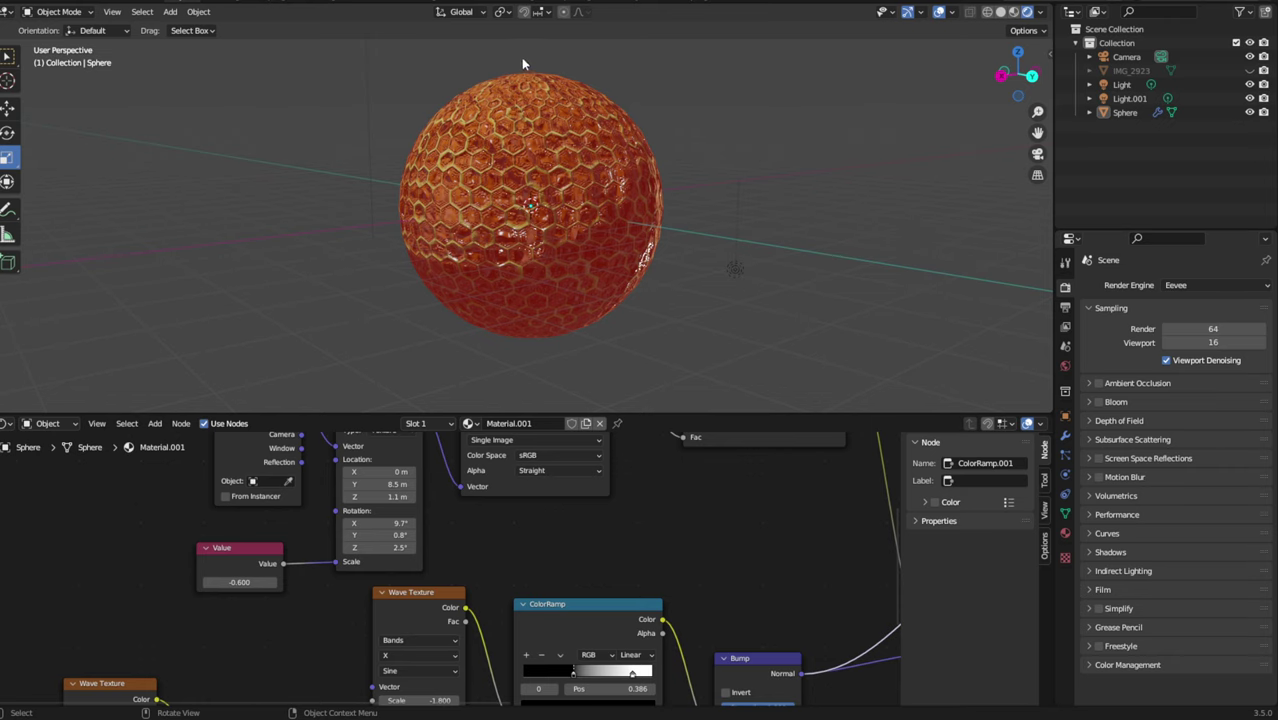
In the Sphere's geometry nodes, add IMG_2923 as an Object Info node and link it as the instance.
left_click(585, 97)
left_click(644, 3)
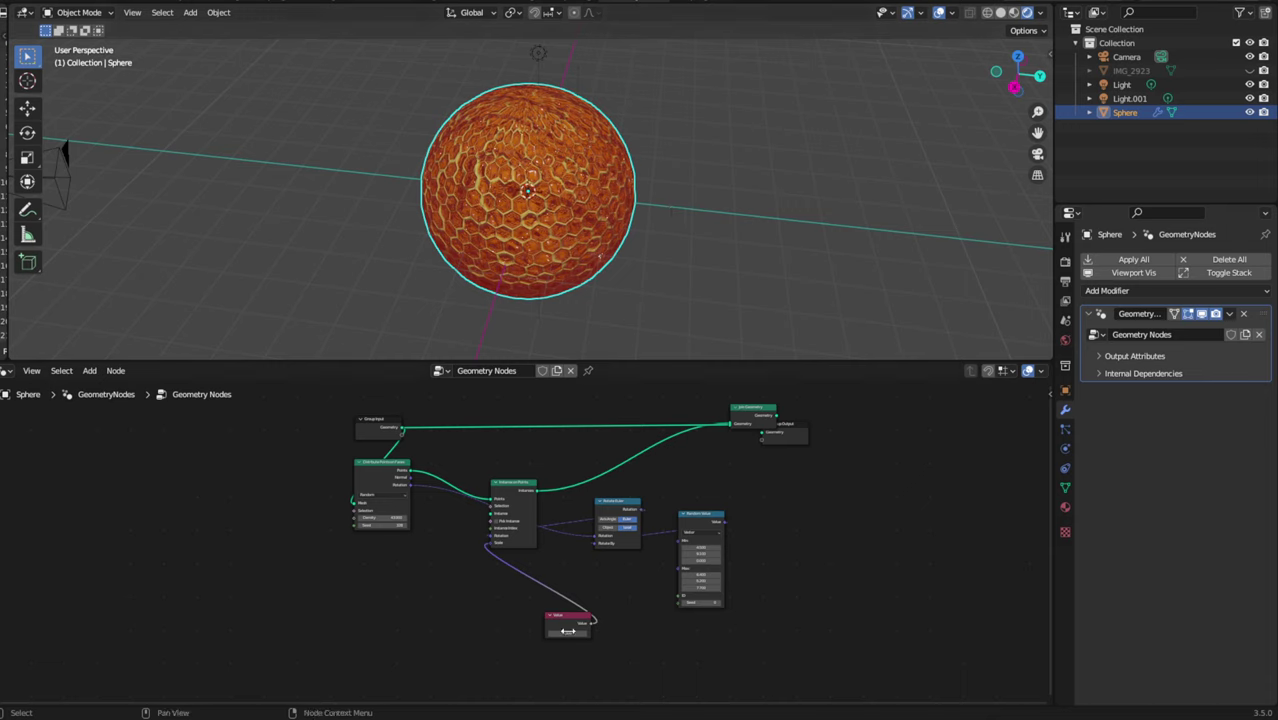
left_click_drag(1131, 70, 297, 641)
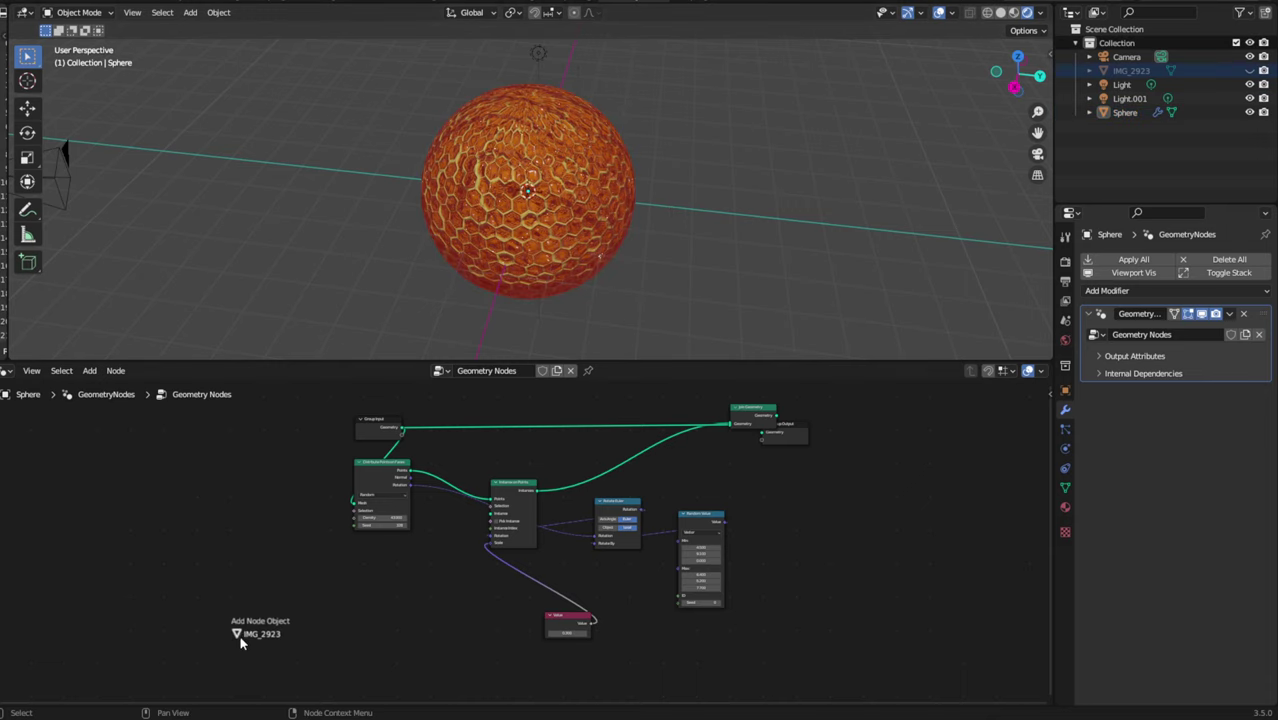
scroll(297, 641, "up", 1)
middle_click_drag(297, 641, 285, 606)
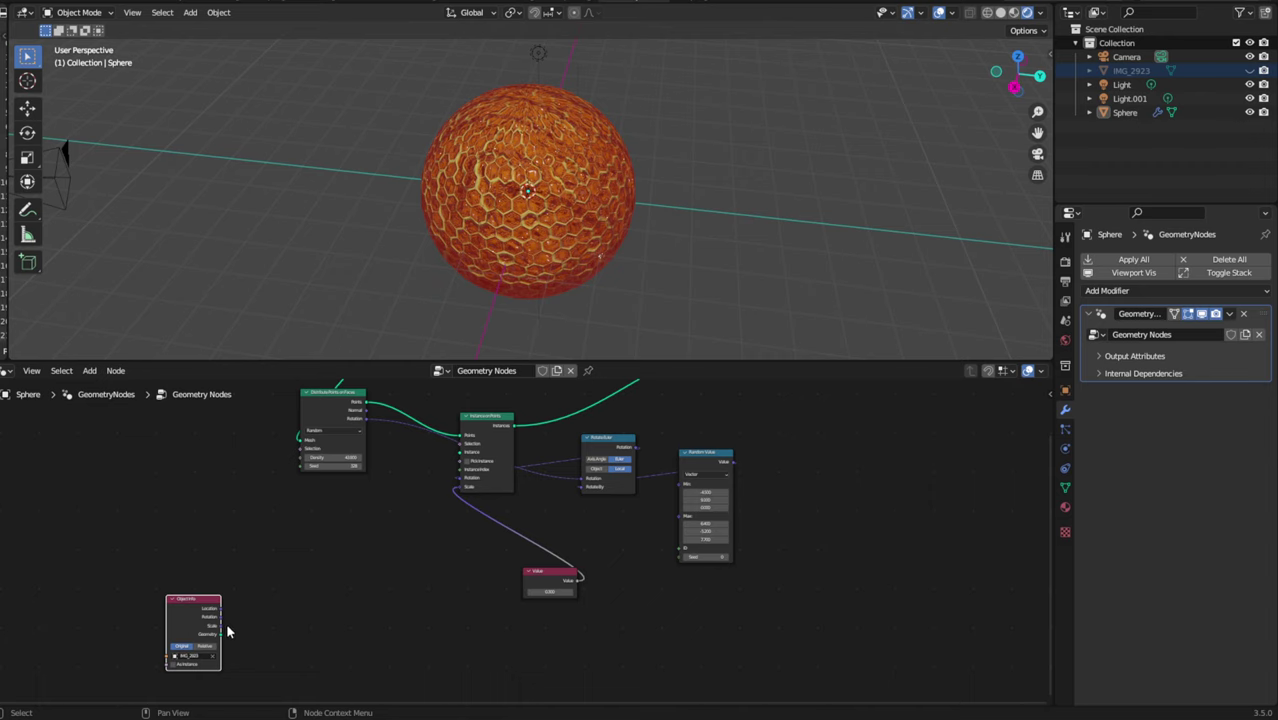
left_click_drag(219, 634, 463, 451)
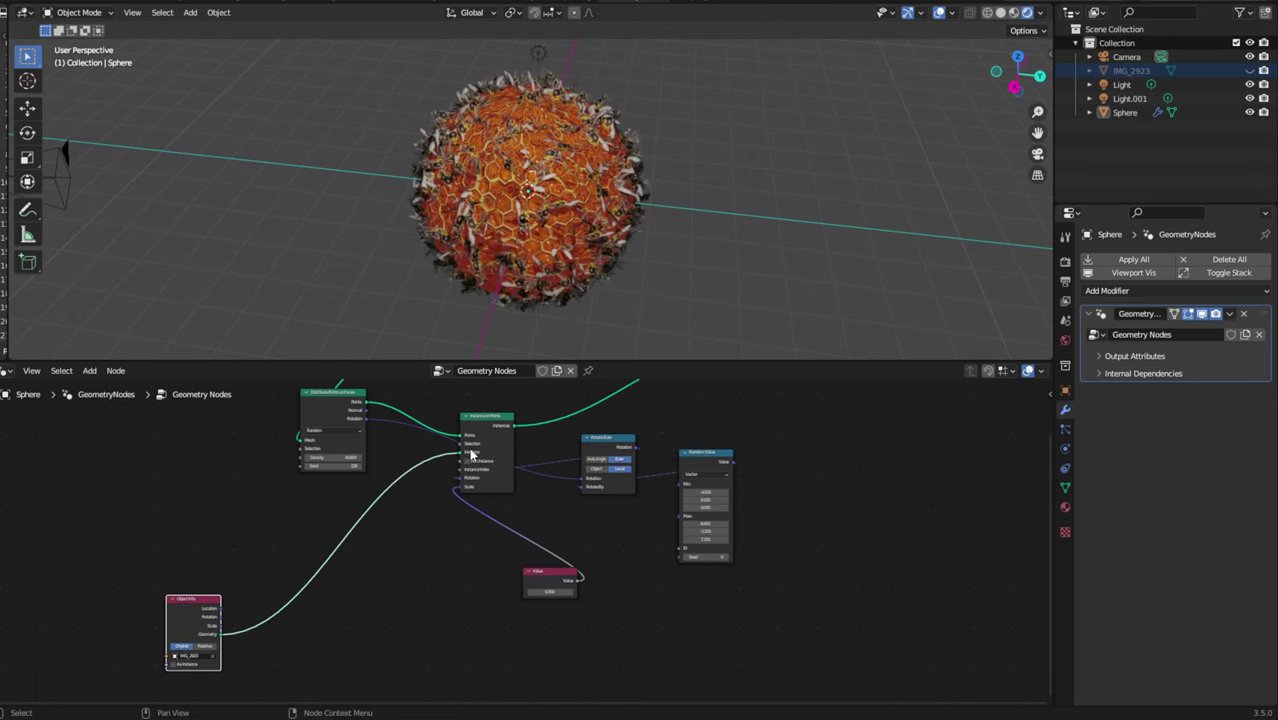
Hide the viewport grid and axis guides and enlarge the 3D view above the node editor.
scroll(769, 129, "up", 2)
middle_click_drag(806, 183, 838, 138)
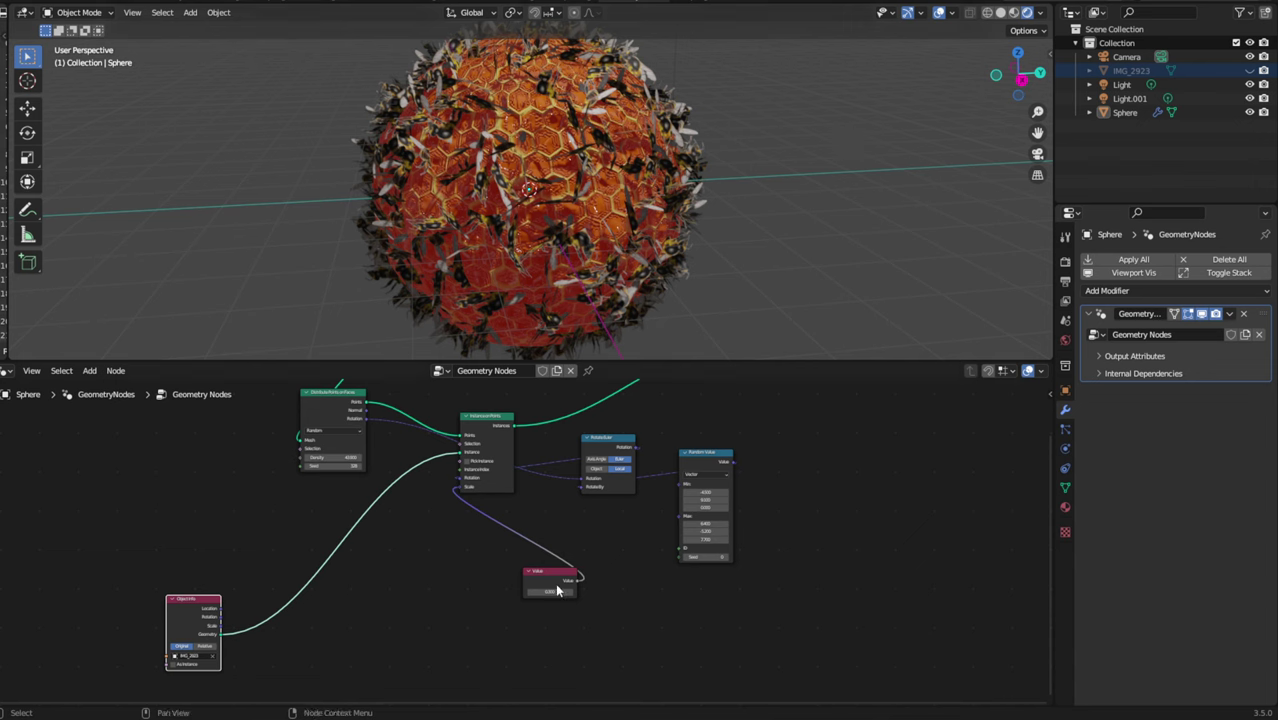
scroll(621, 585, "up", 2)
scroll(806, 244, "down", 2)
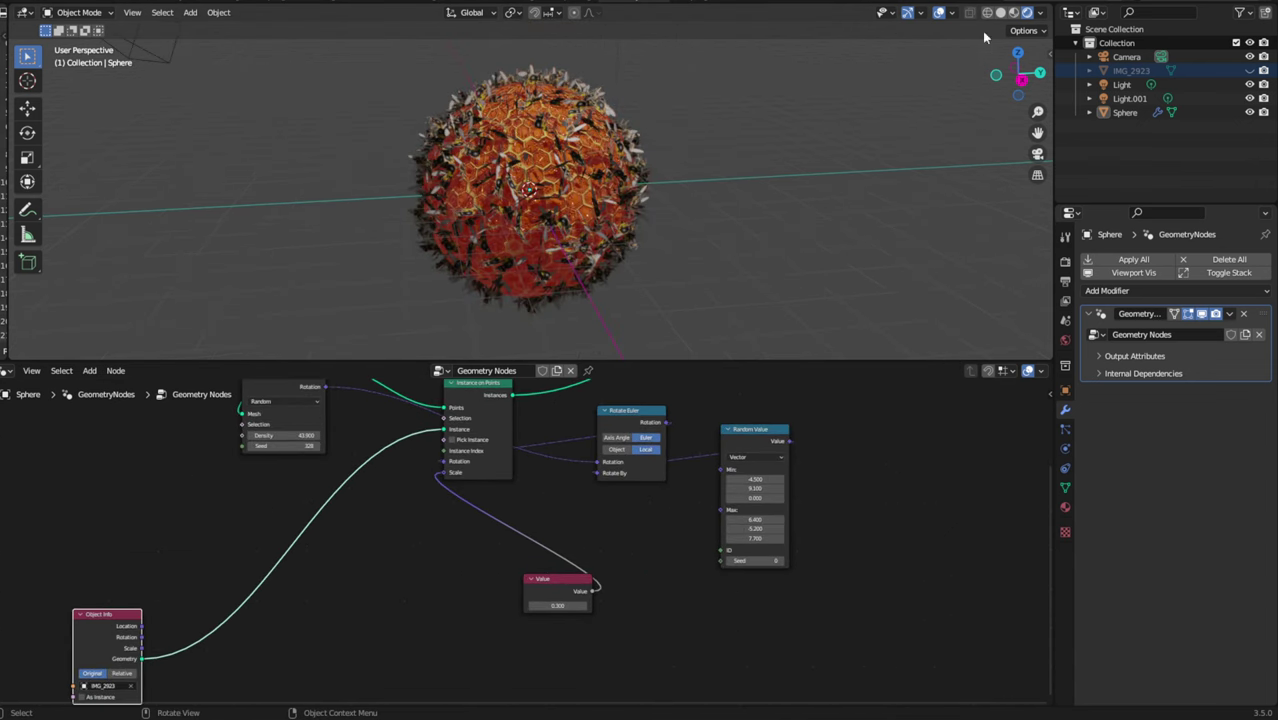
scroll(840, 176, "up", 2)
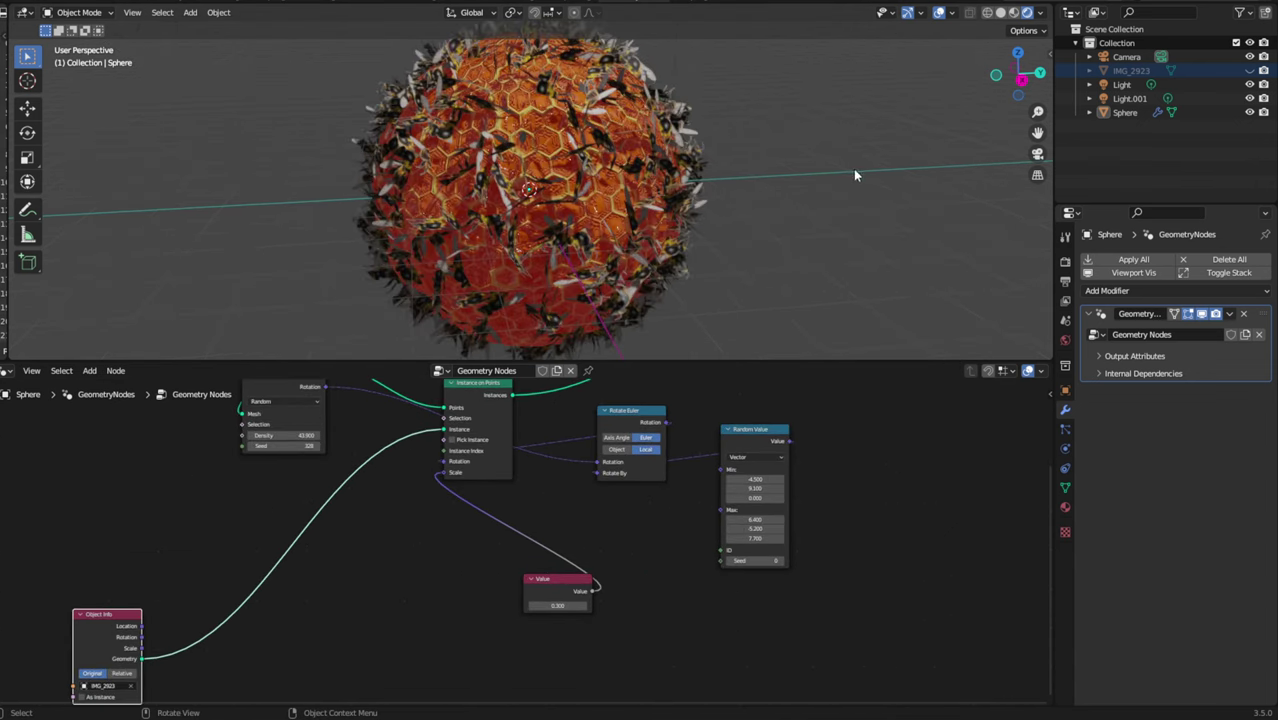
left_click(940, 13)
scroll(798, 190, "down", 3)
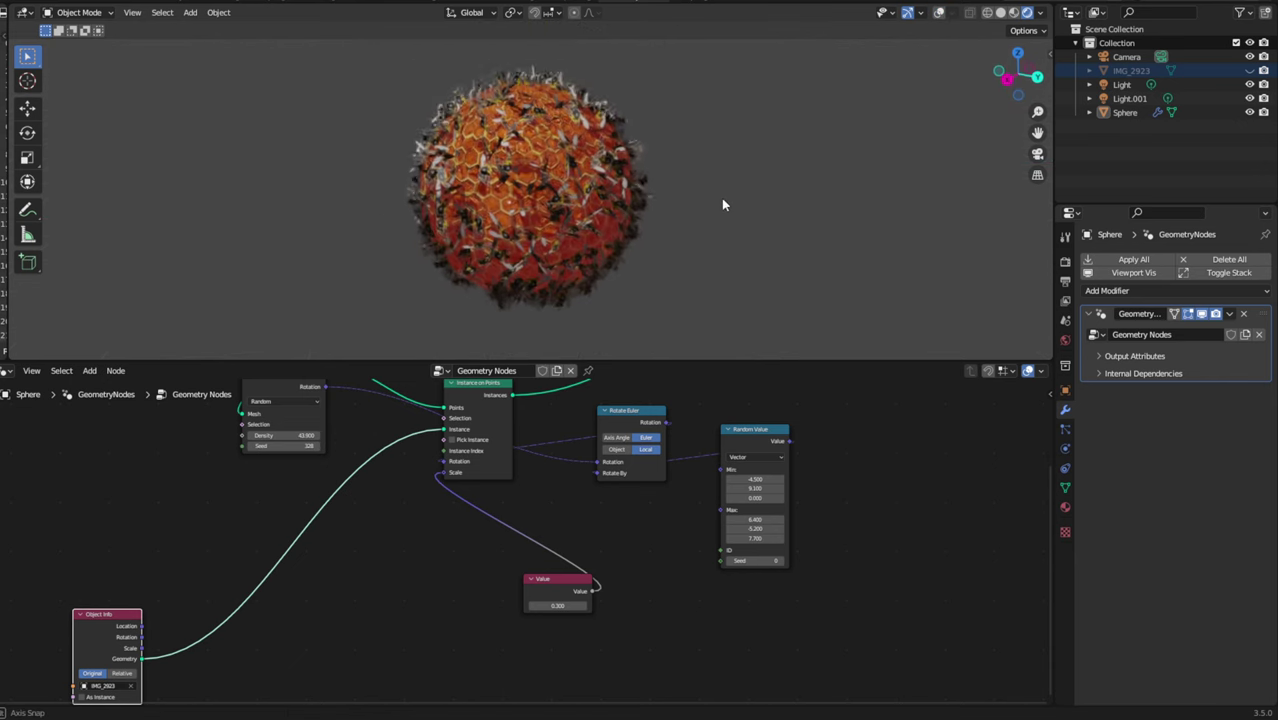
scroll(735, 200, "up", 2)
scroll(758, 205, "up", 3)
scroll(768, 211, "down", 2)
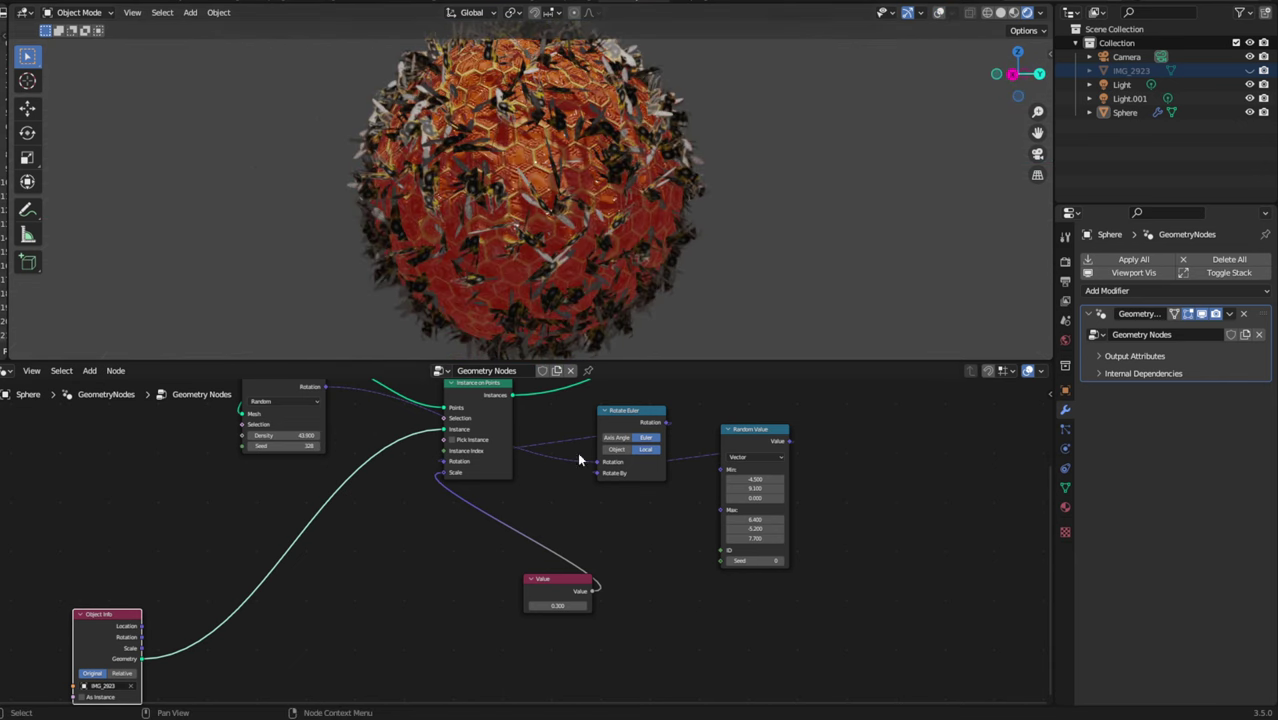
scroll(827, 170, "down", 2)
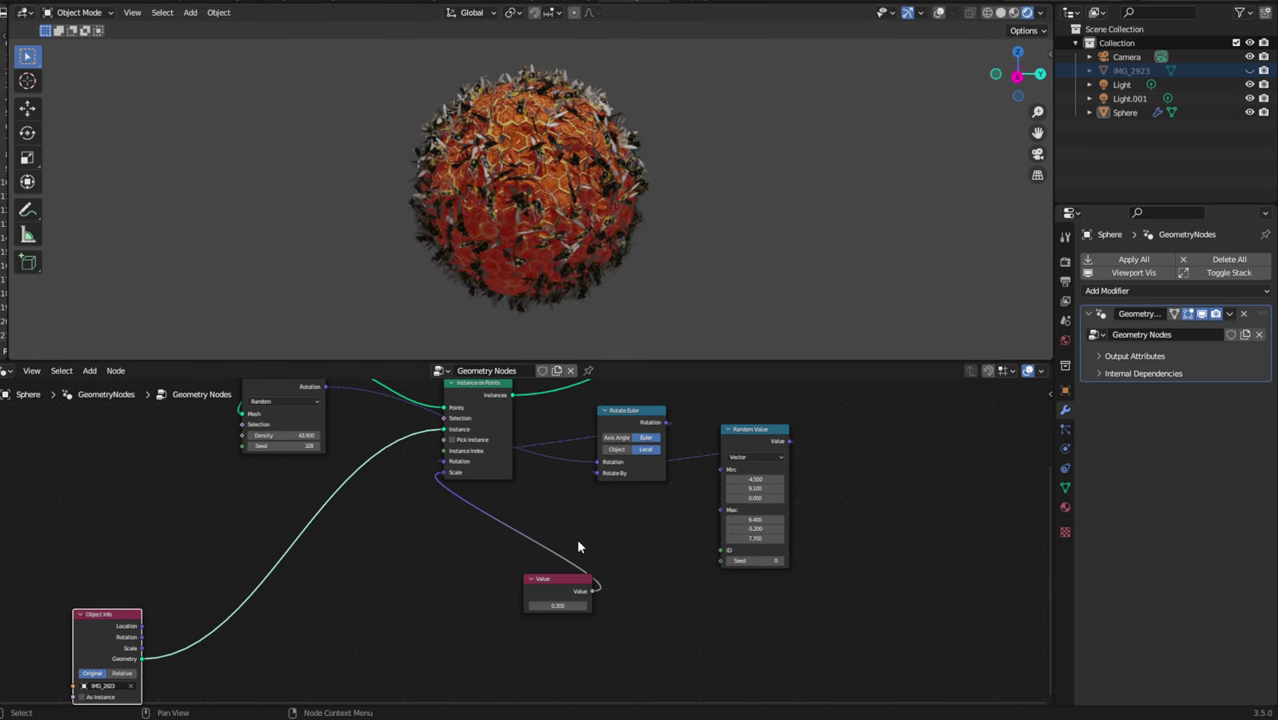
left_click_drag(751, 362, 713, 487)
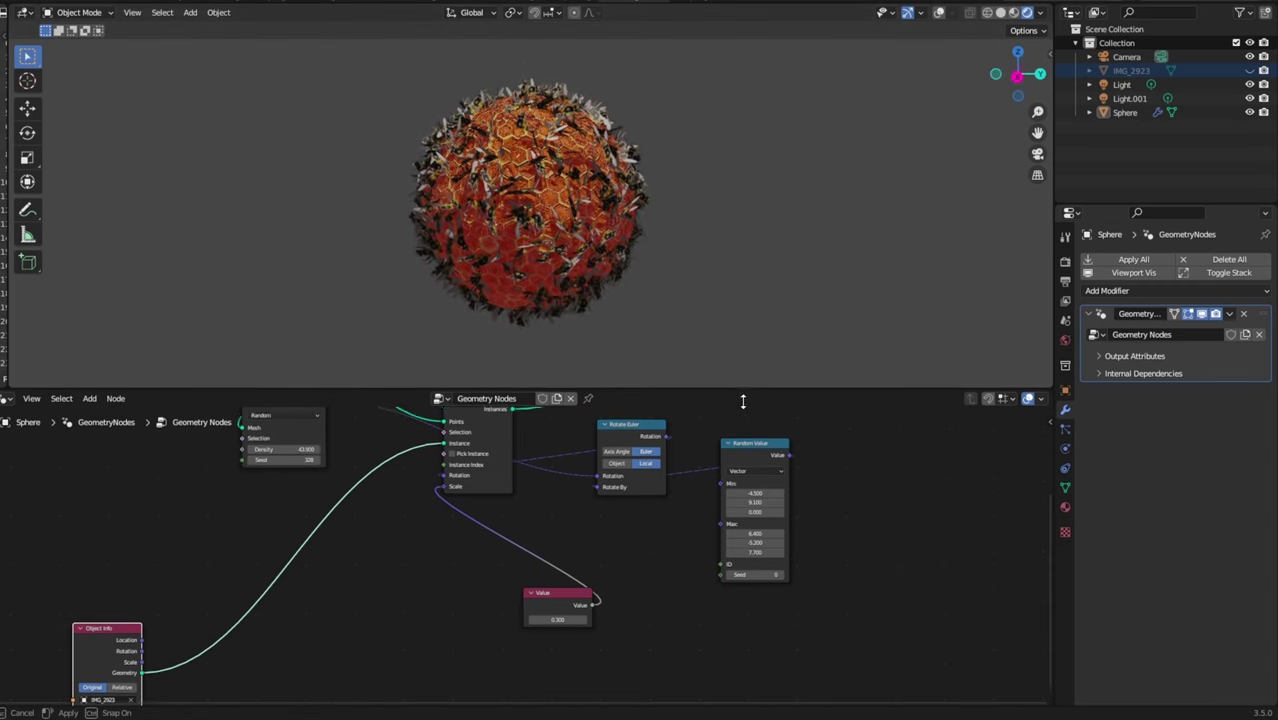
scroll(603, 586, "up", 1)
scroll(605, 702, "up", 1)
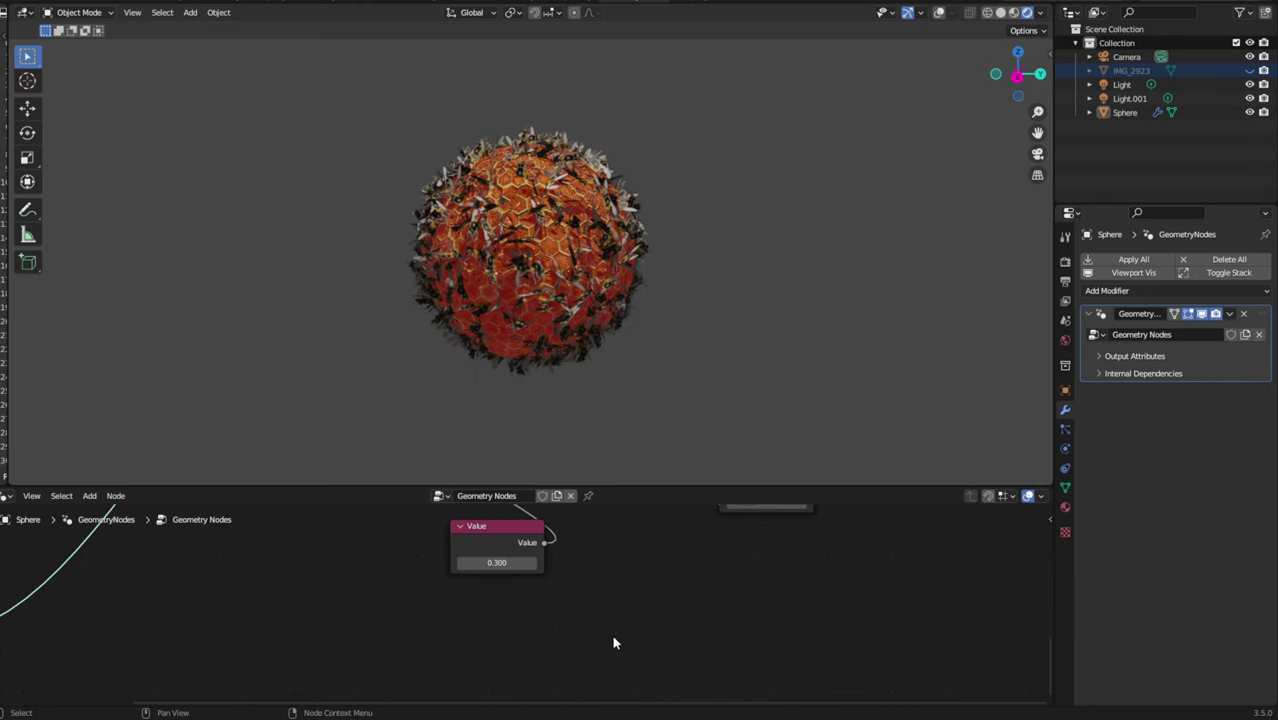
scroll(635, 514, "up", 1)
scroll(667, 609, "up", 1)
Raise the bee instances' scale Value from 0.300 to 0.400.
left_click(559, 622)
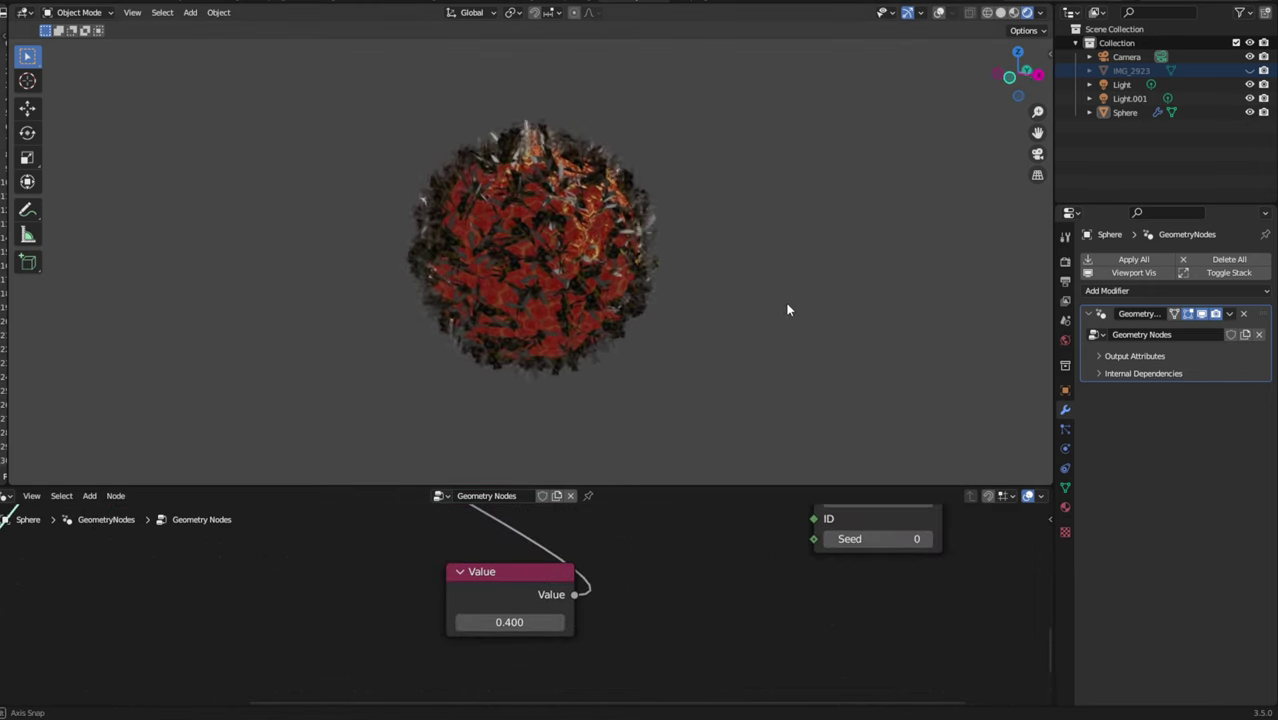
middle_click_drag(762, 299, 678, 349)
middle_click_drag(422, 649, 711, 532)
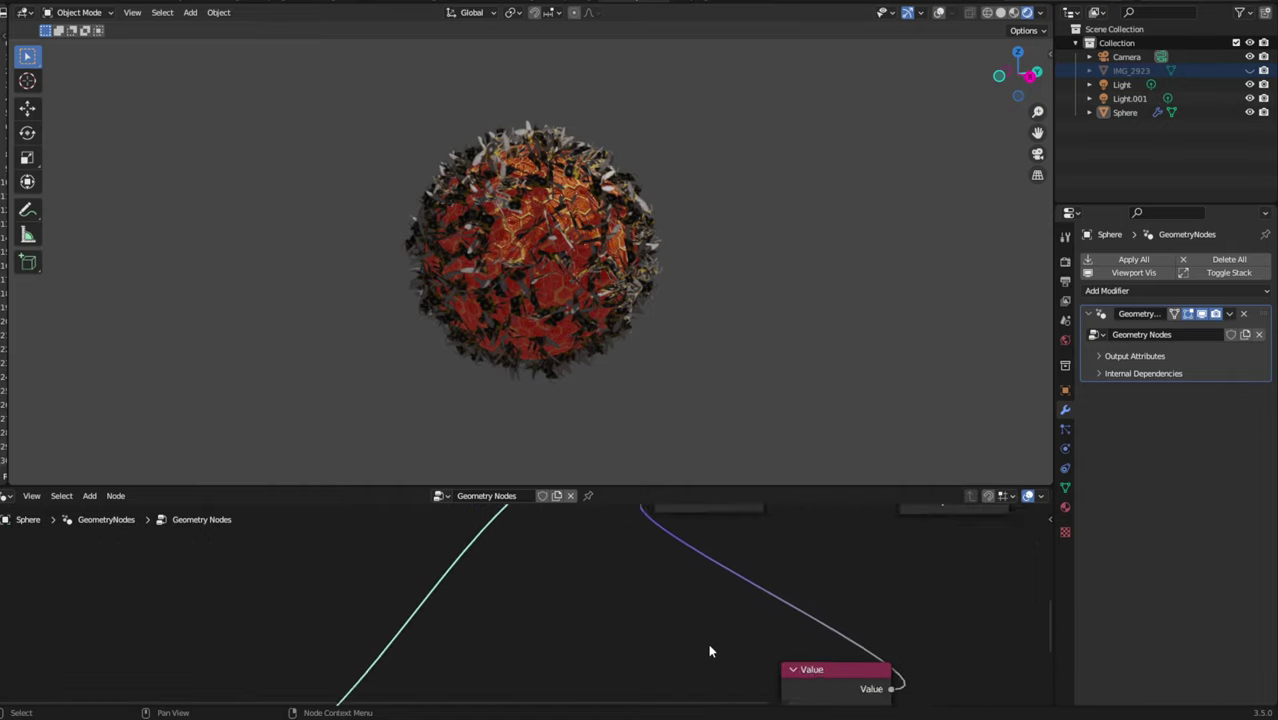
scroll(702, 625, "down", 3)
middle_click_drag(697, 611, 475, 653)
scroll(726, 667, "up", 2)
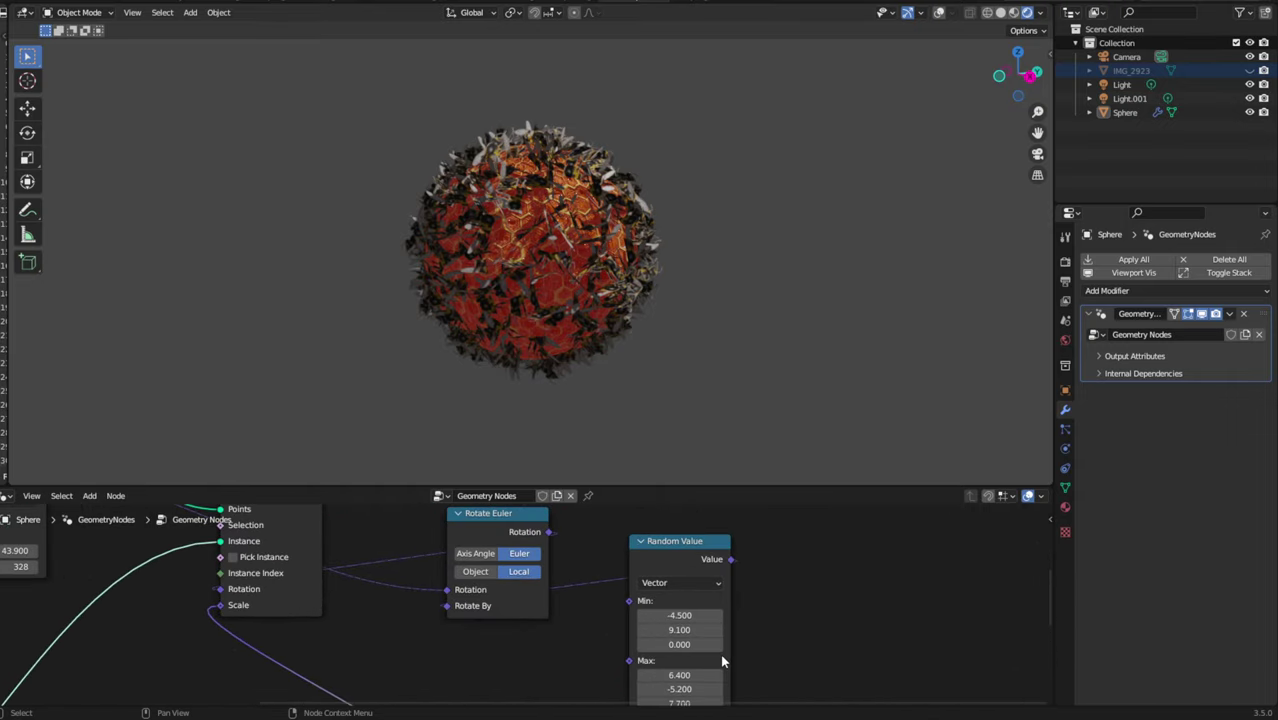
Try Object space and Axis Angle rotation, then return to Euler rotation in Local space.
left_click(436, 591)
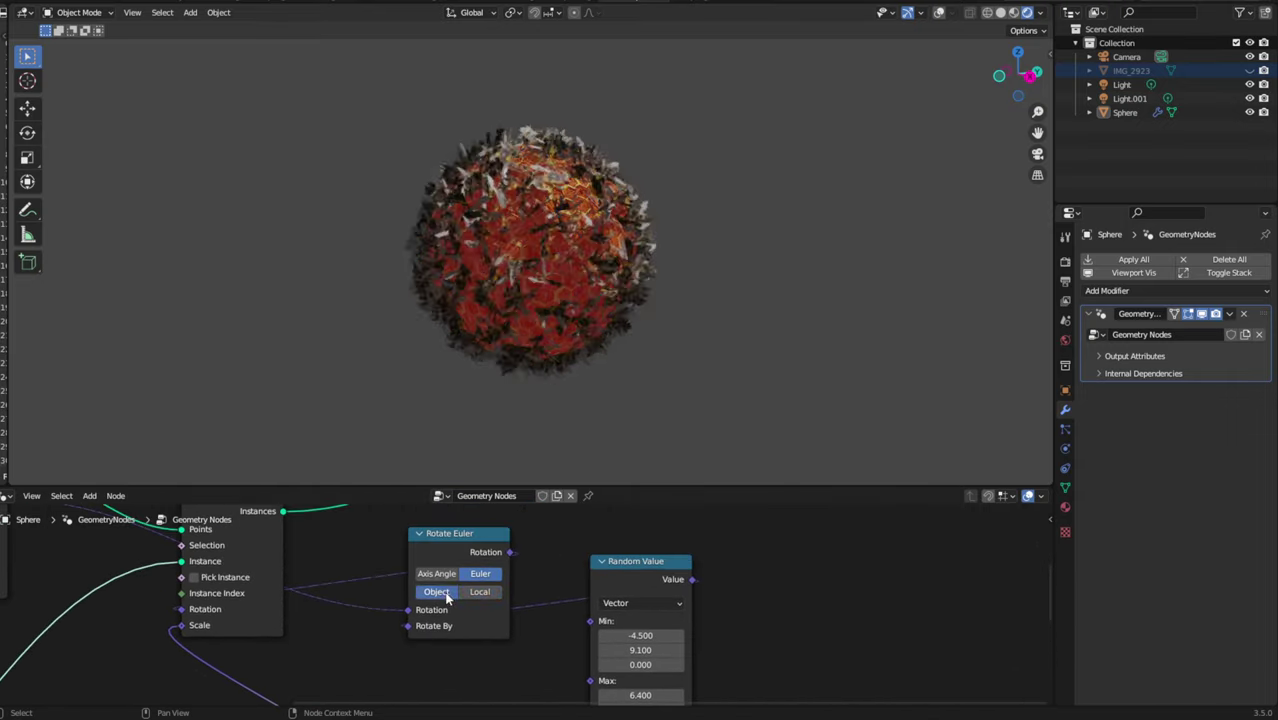
left_click(450, 574)
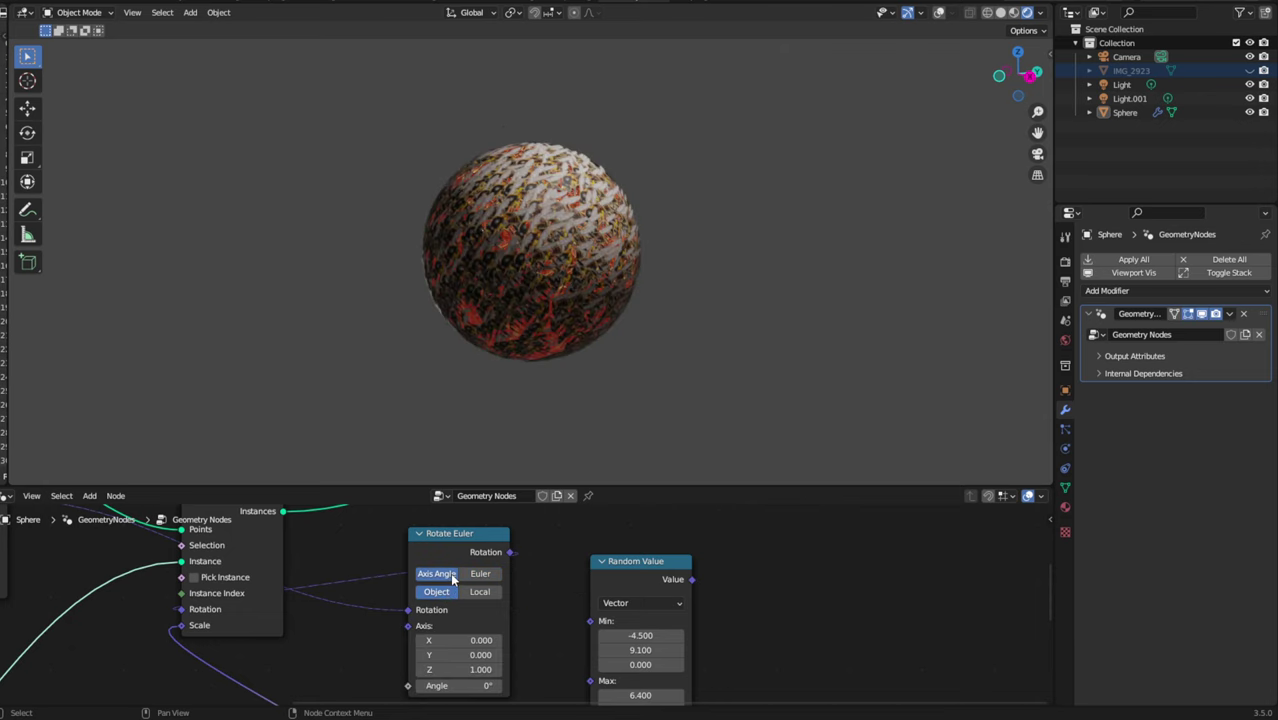
left_click(479, 591)
left_click(480, 574)
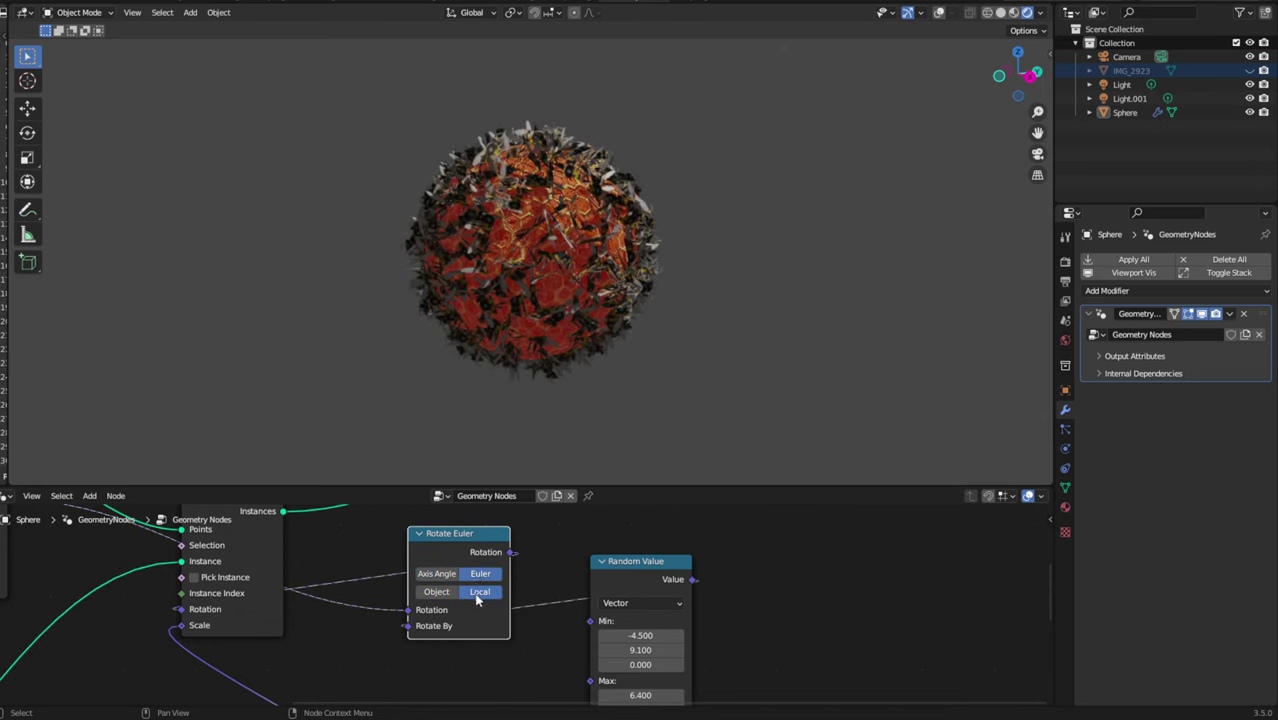
left_click(440, 591)
left_click(468, 594)
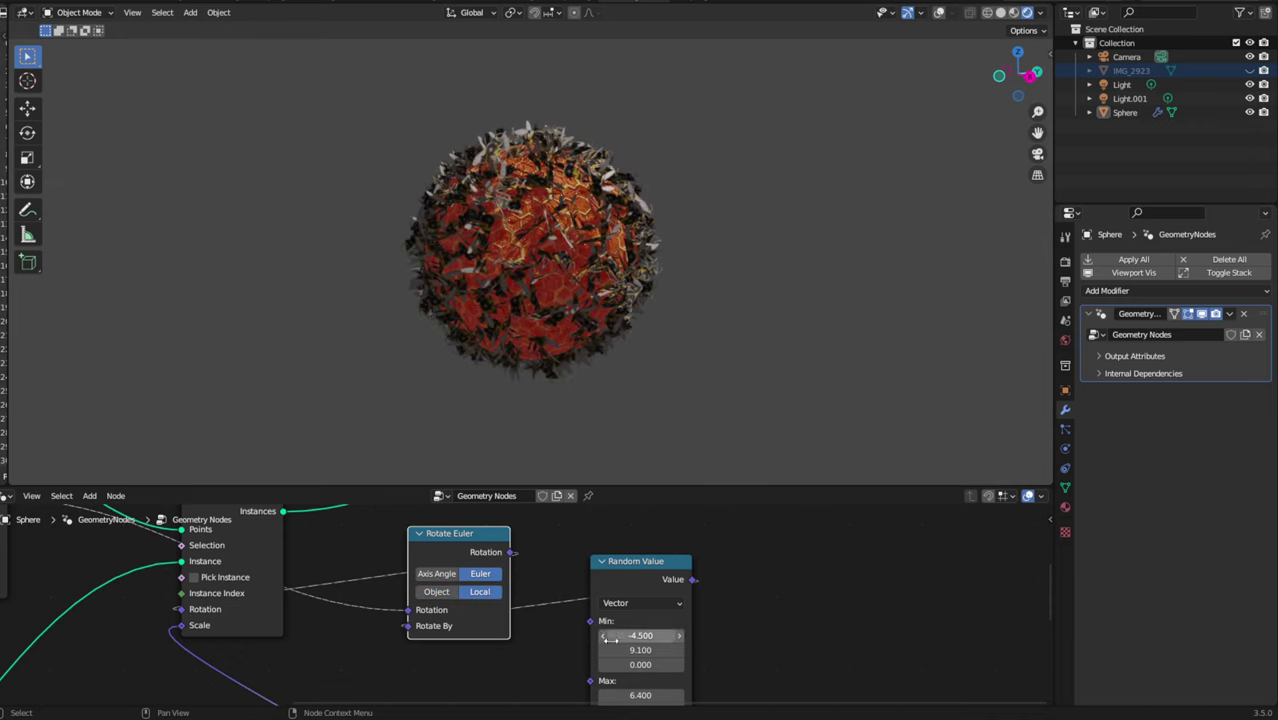
Try minimum X rotation values 0.7, 1.5 and 2.8 in the Random Value node.
middle_click_drag(772, 635, 716, 561)
left_click(583, 563)
type("0.7")
key("Return")
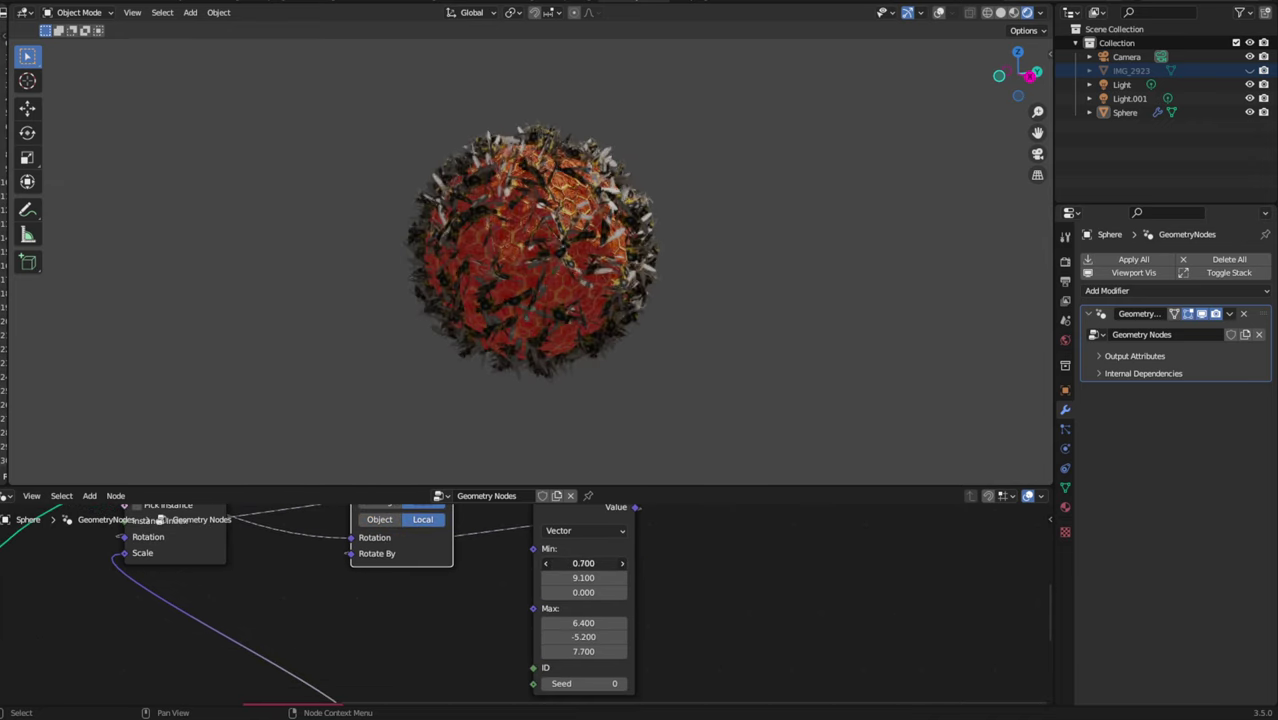
left_click(583, 563)
type("1.5")
key("Return")
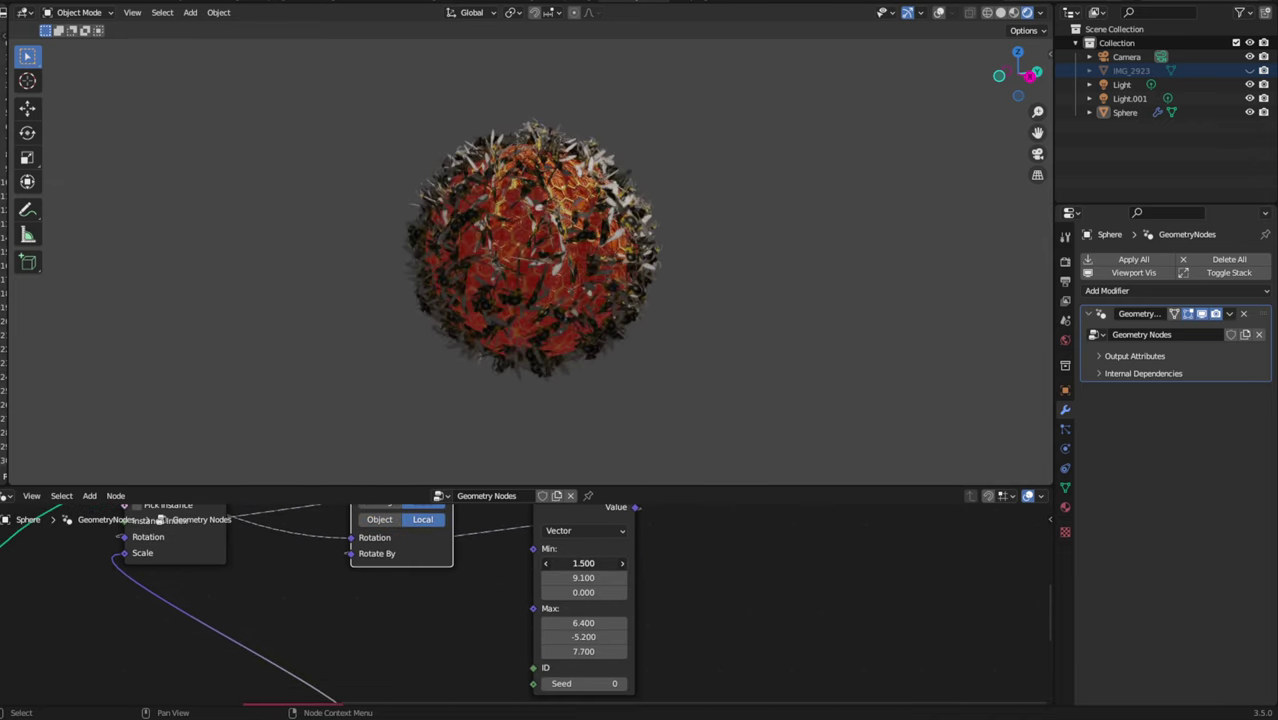
left_click(583, 563)
type("2.8")
key("Return")
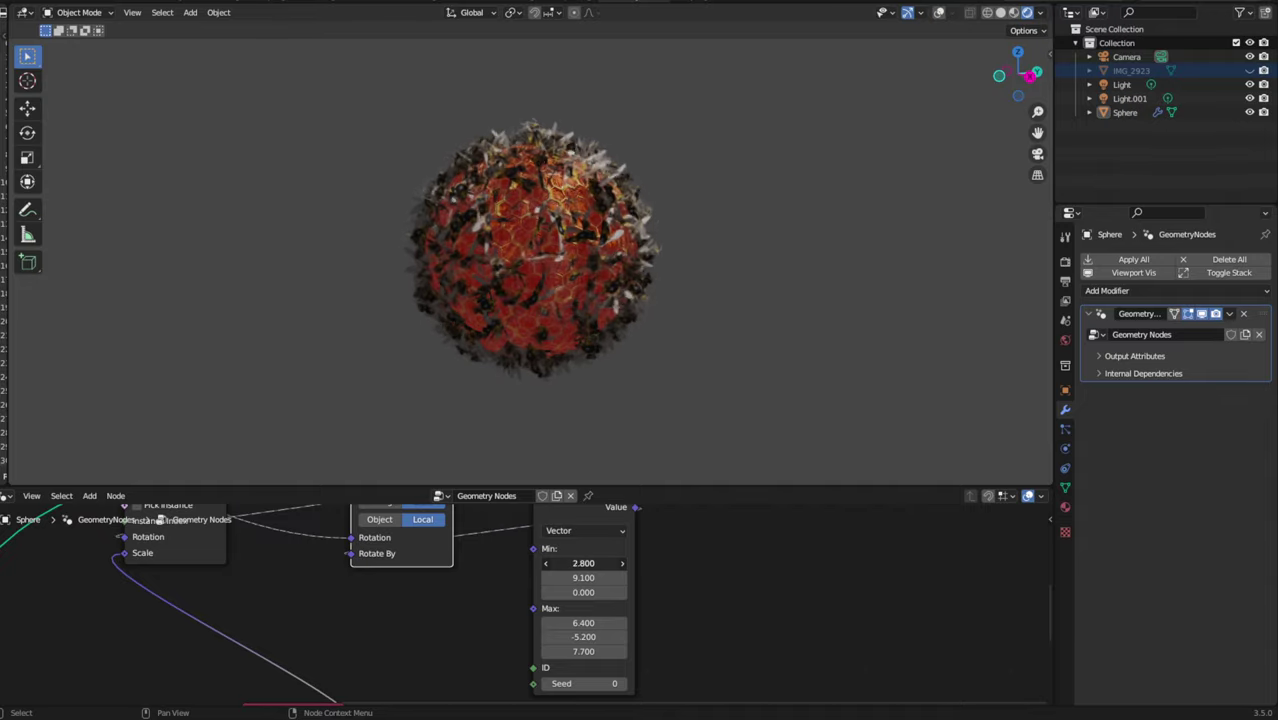
Settle the random rotation minimum at X 6.4 and Y 12.5.
left_click(583, 563)
type("6.4")
key("Return")
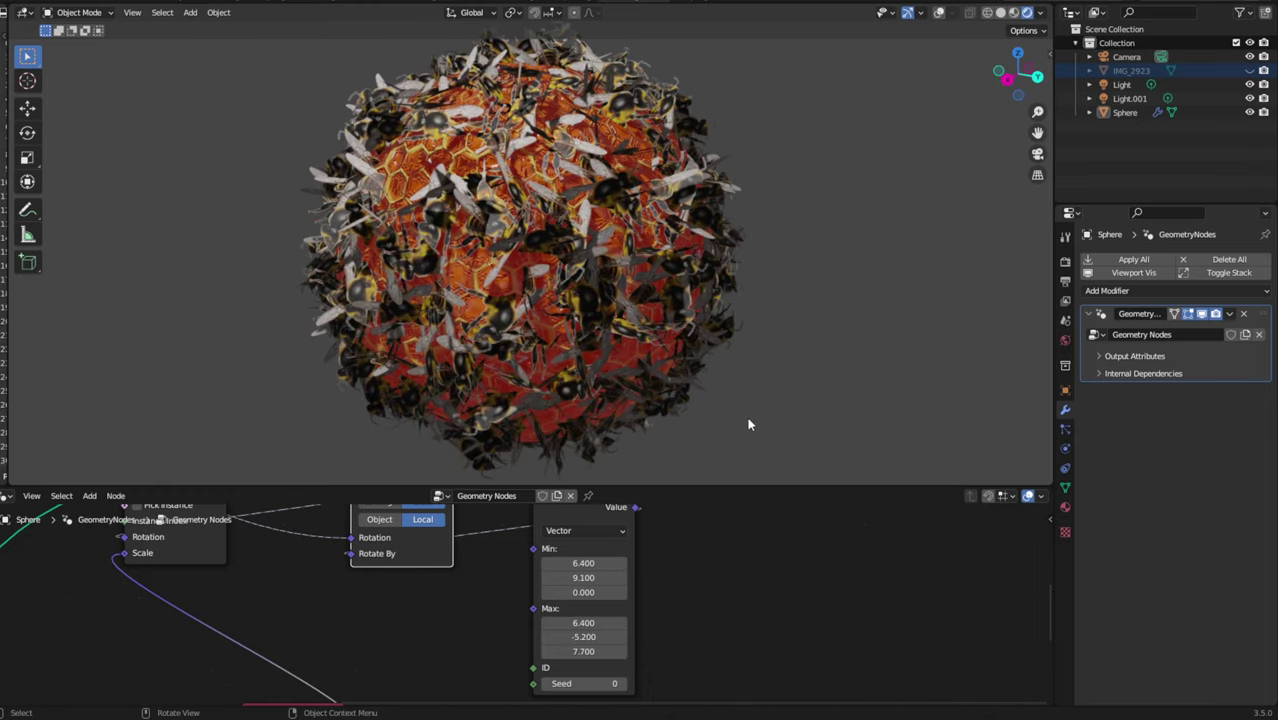
left_click(583, 578)
type("12.5")
key("Return")
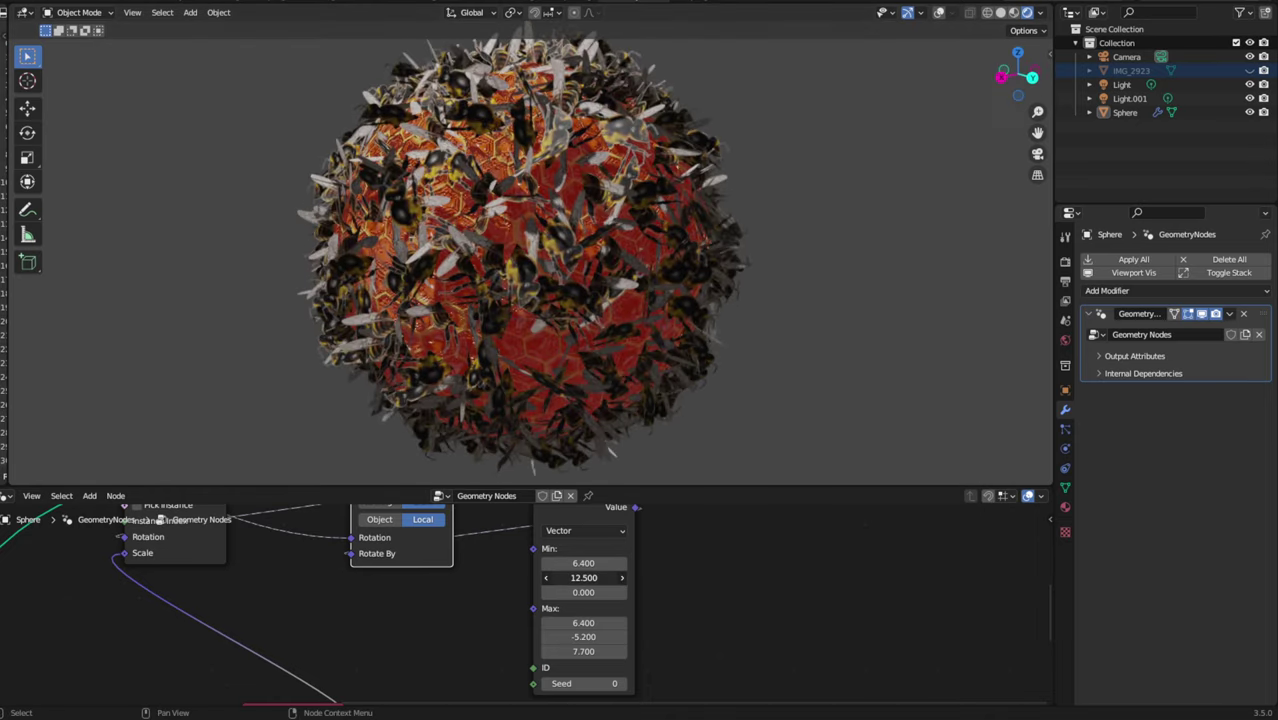
scroll(880, 250, "down", 3)
middle_click_drag(847, 293, 792, 211)
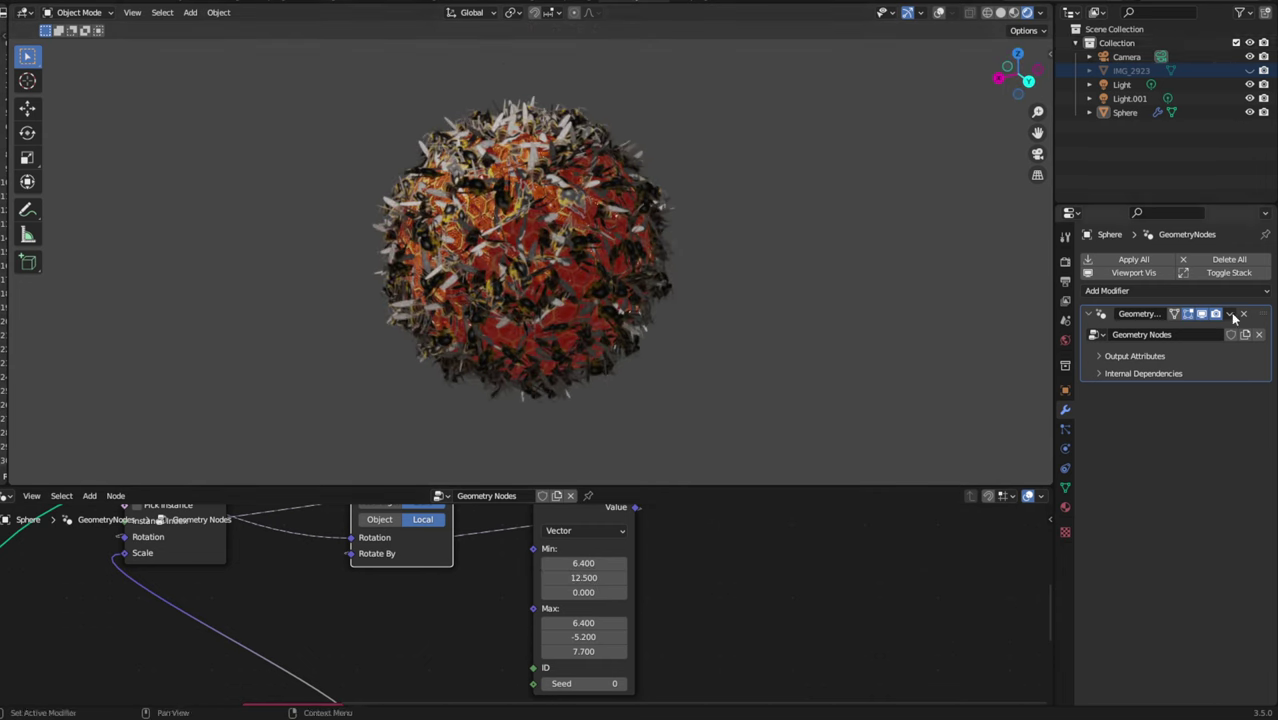
Turn the viewport overlays back on and look through the tool, constraint and particle properties.
left_click(1065, 236)
scroll(619, 301, "down", 4)
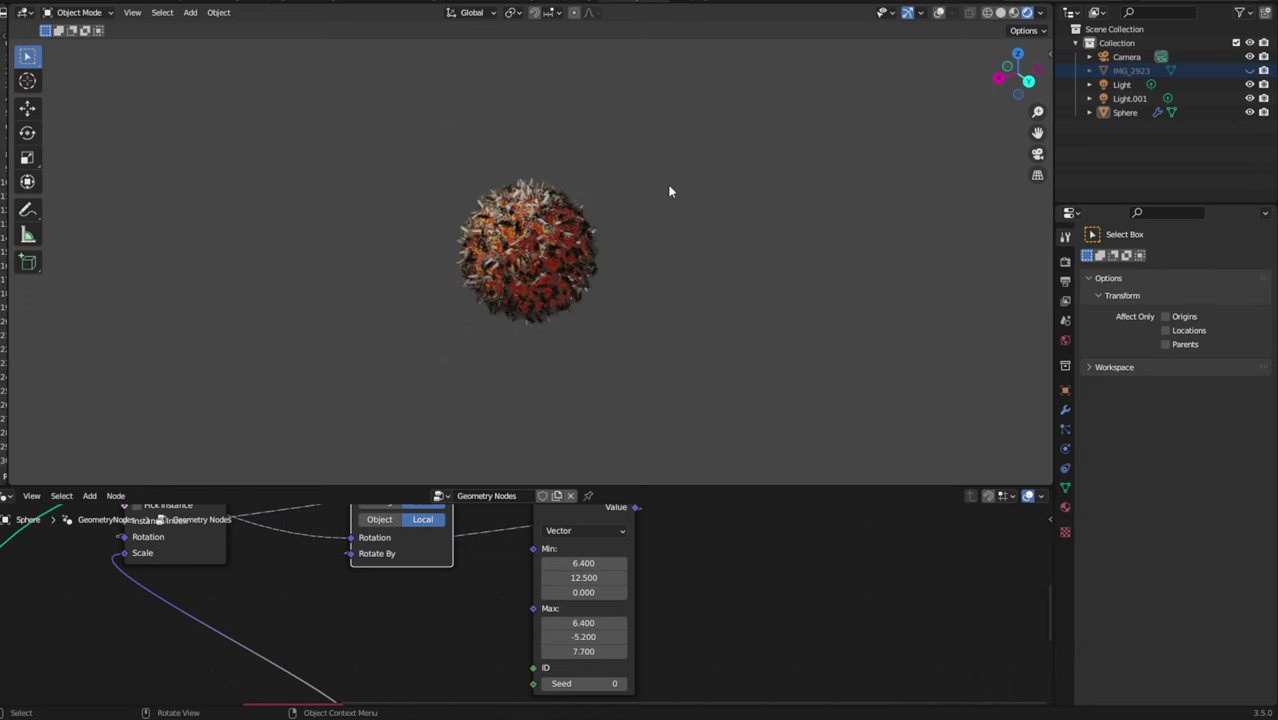
left_click(939, 13)
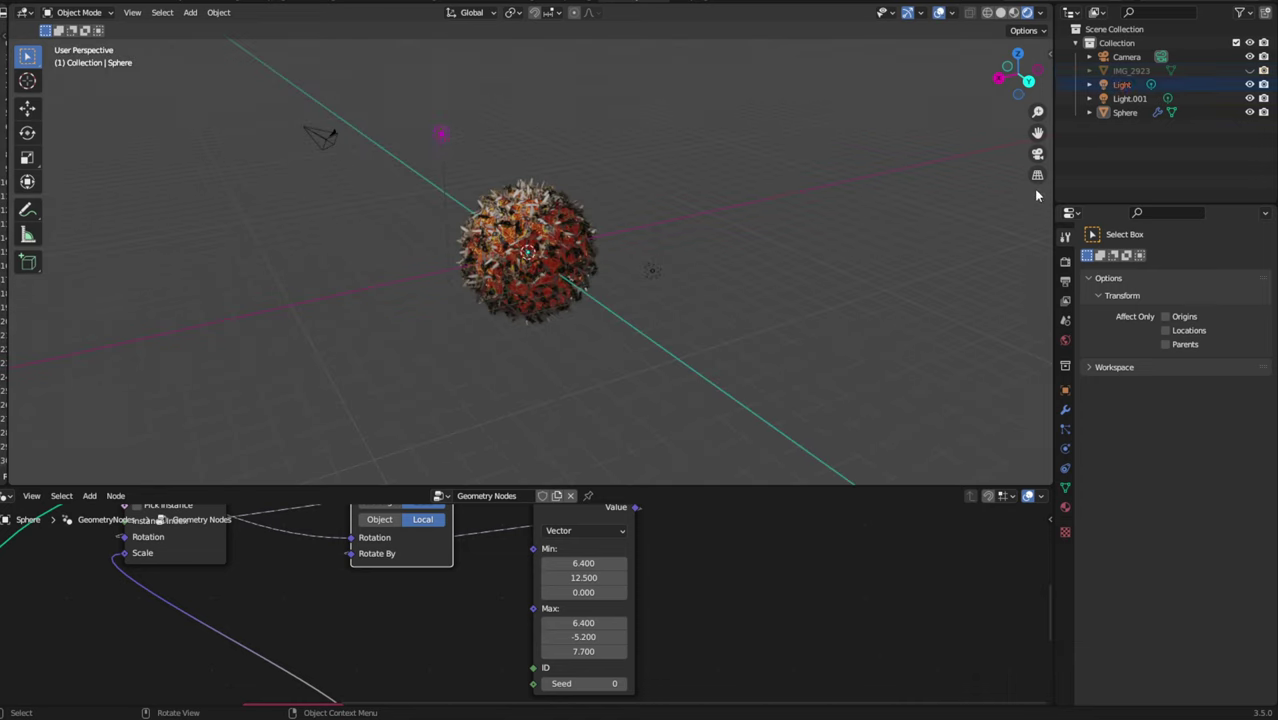
left_click(1066, 468)
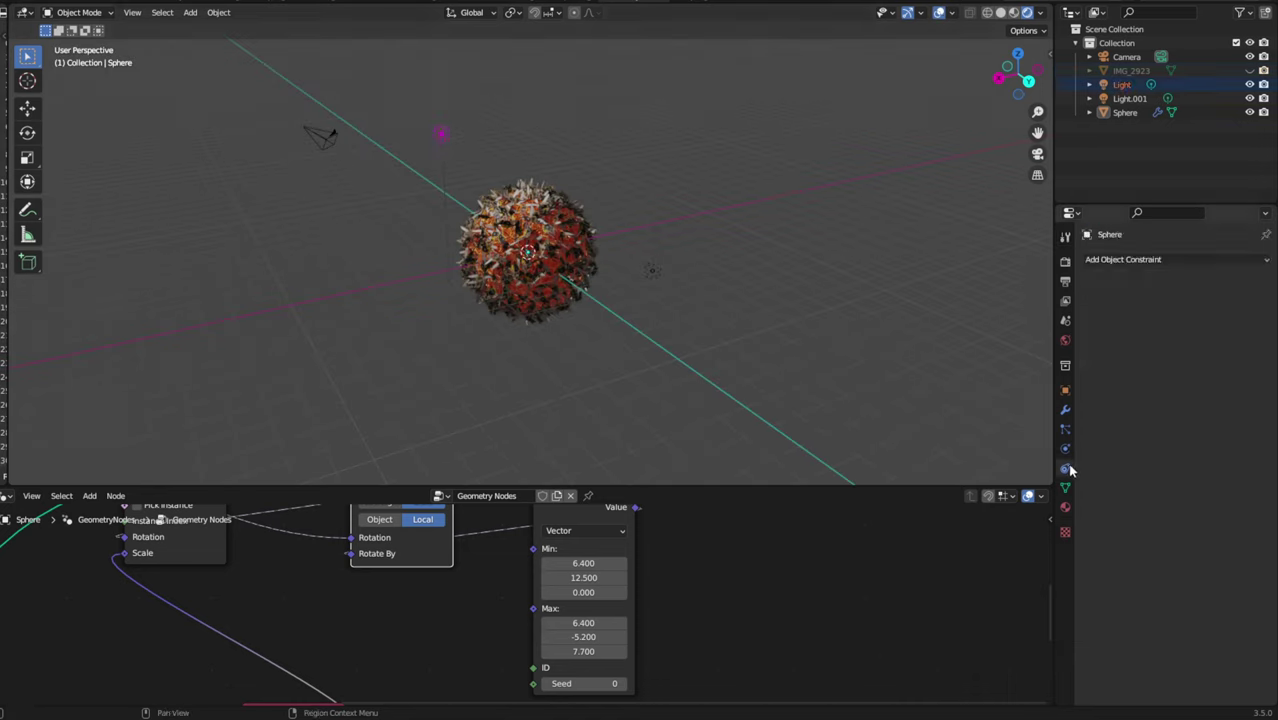
left_click(1065, 429)
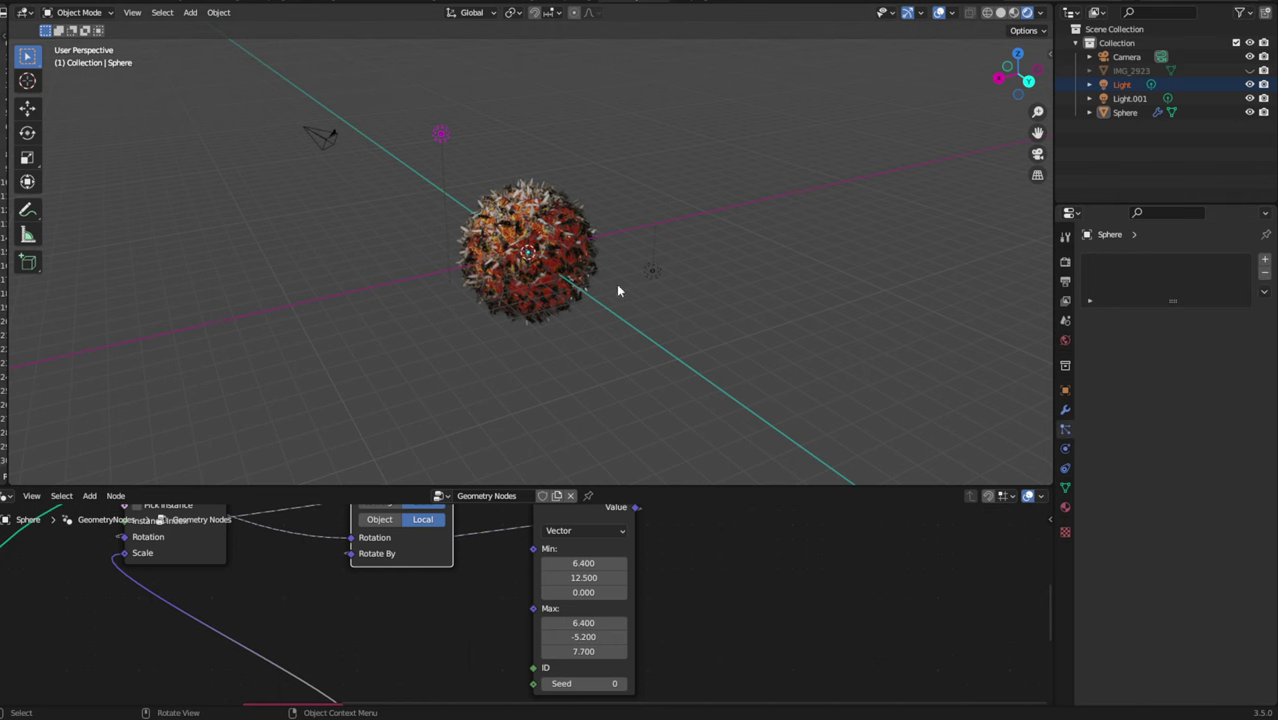
Center the sphere's material node tree in the editor and set the render engine to Cycles.
left_click(546, 263)
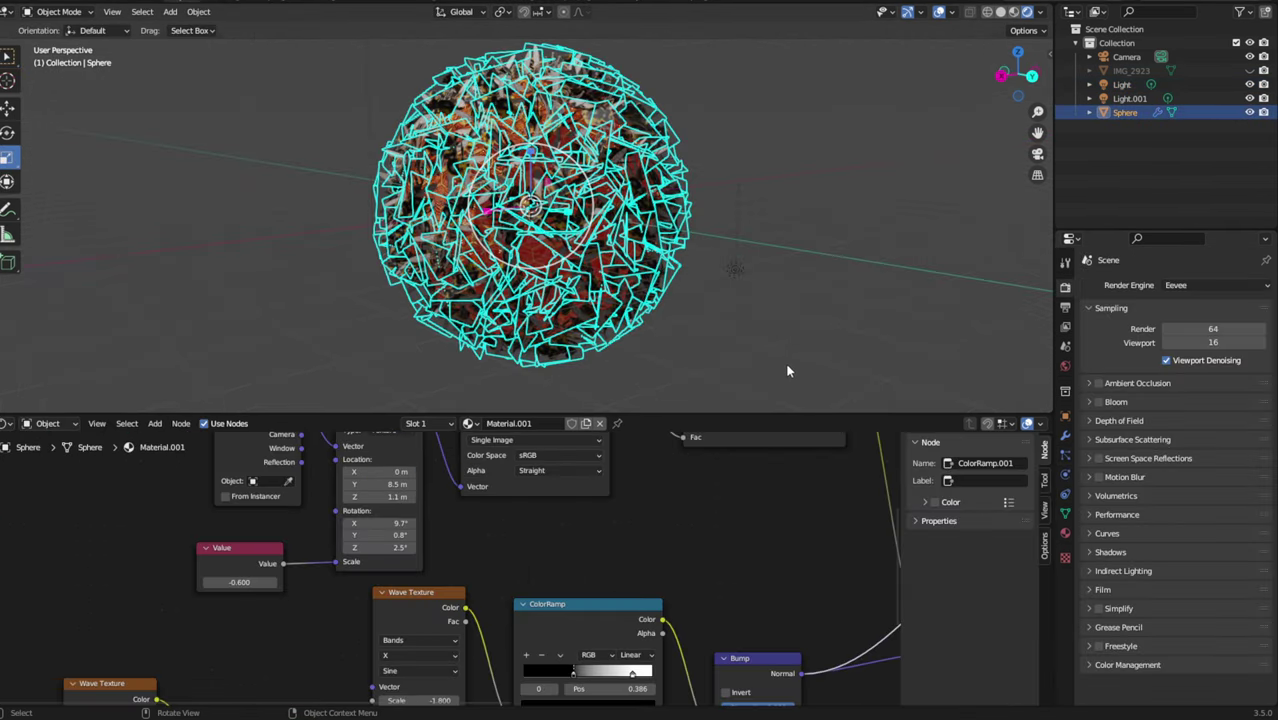
scroll(787, 371, "down", 4)
left_click(291, 280)
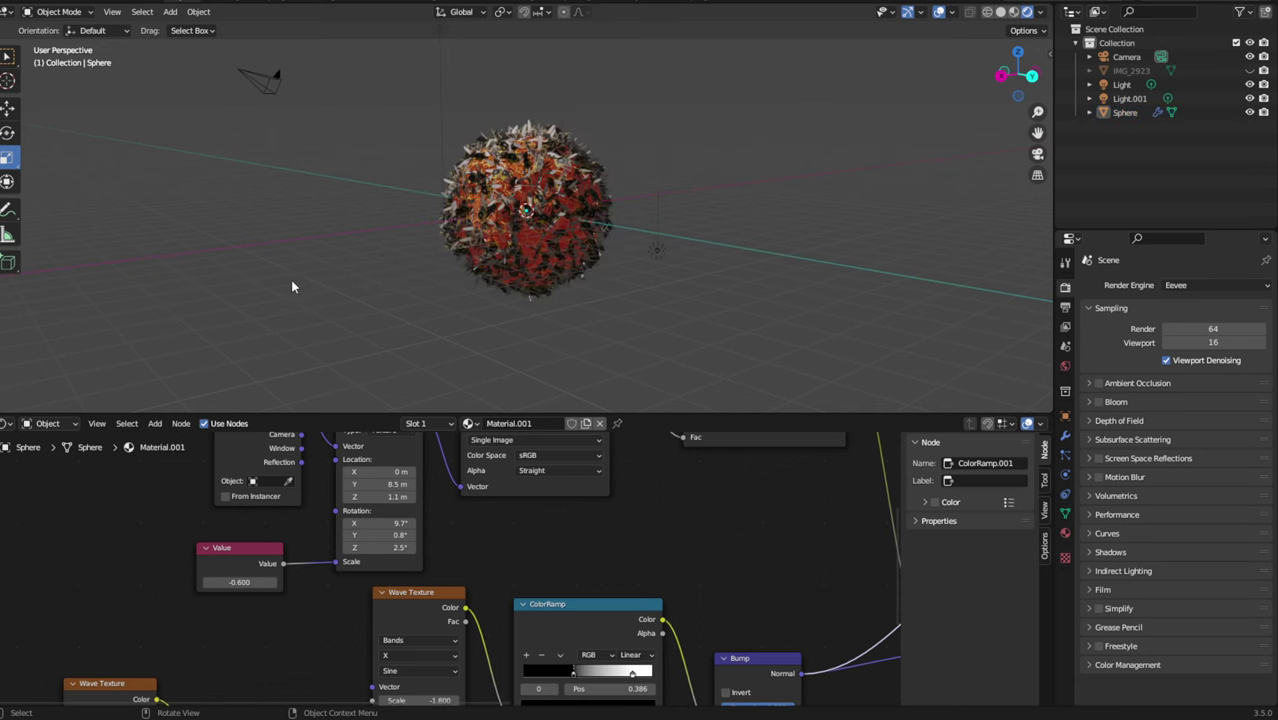
scroll(737, 575, "down", 3)
scroll(720, 578, "down", 2)
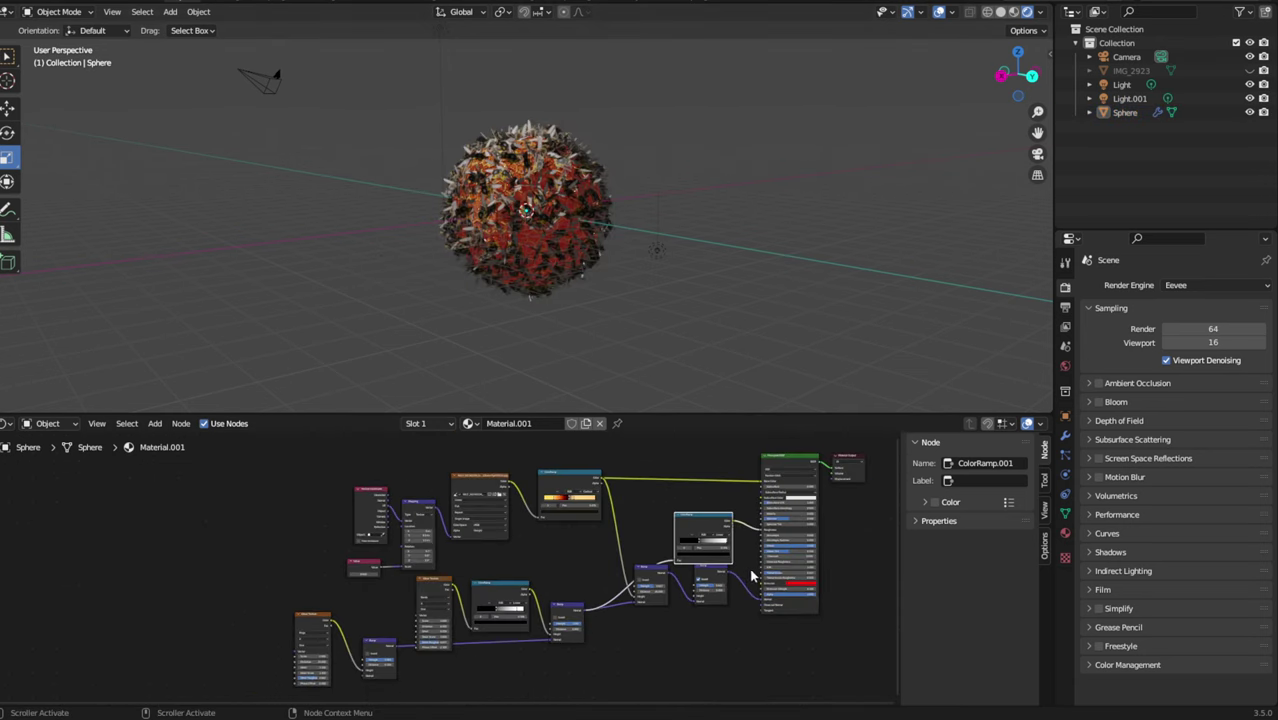
scroll(690, 577, "down", 1)
middle_click_drag(690, 577, 670, 577)
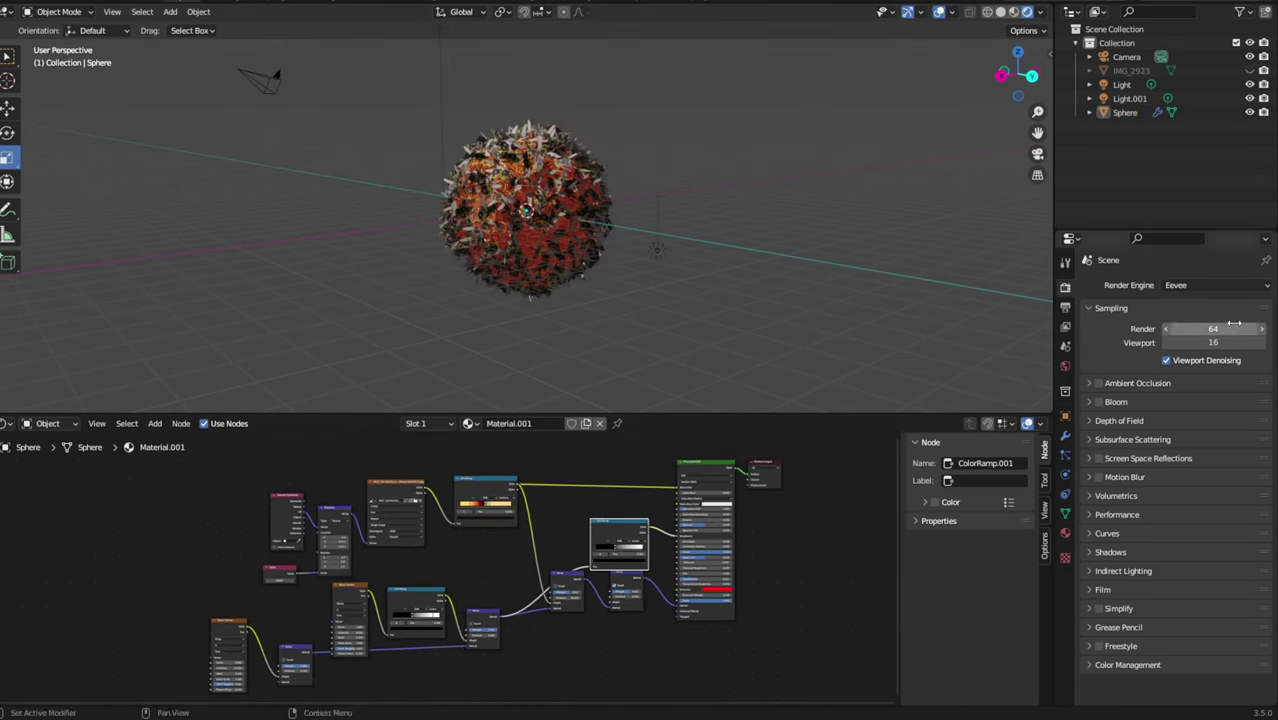
left_click(1185, 286)
left_click(1187, 338)
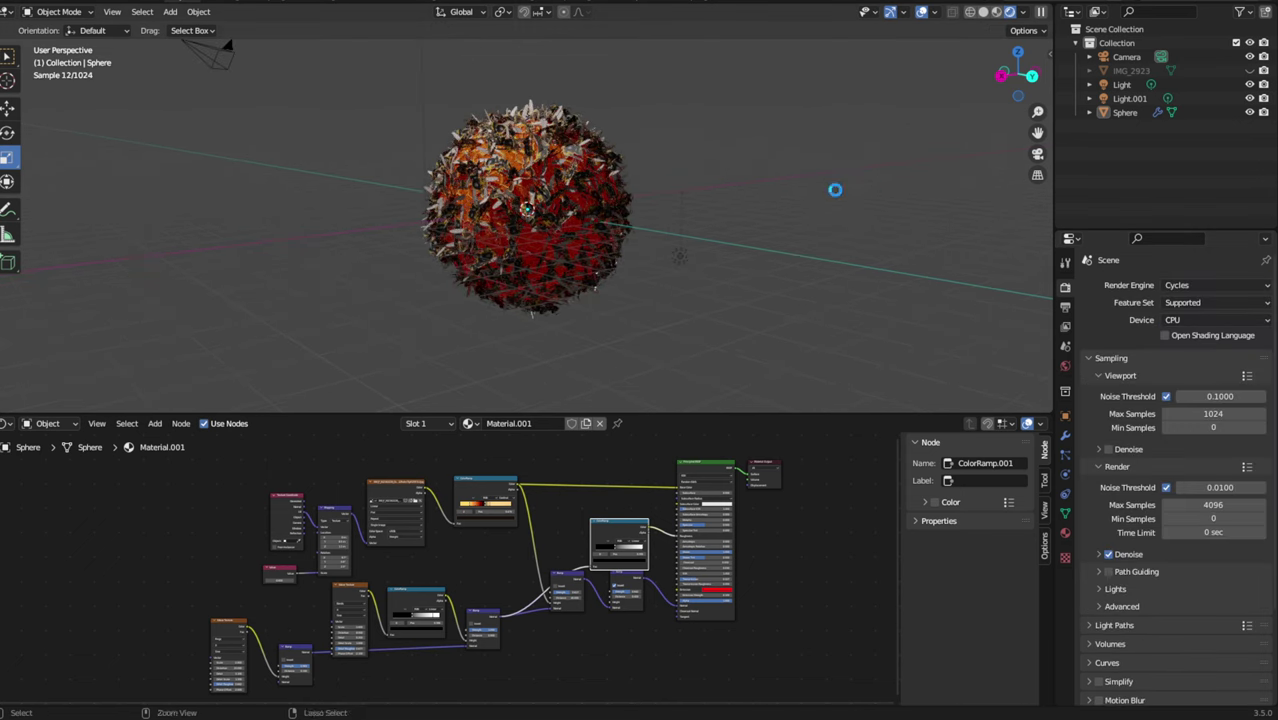
Save the file, then darken the World background colour to near-black (value 0.015).
key("ctrl+s")
left_click(1066, 307)
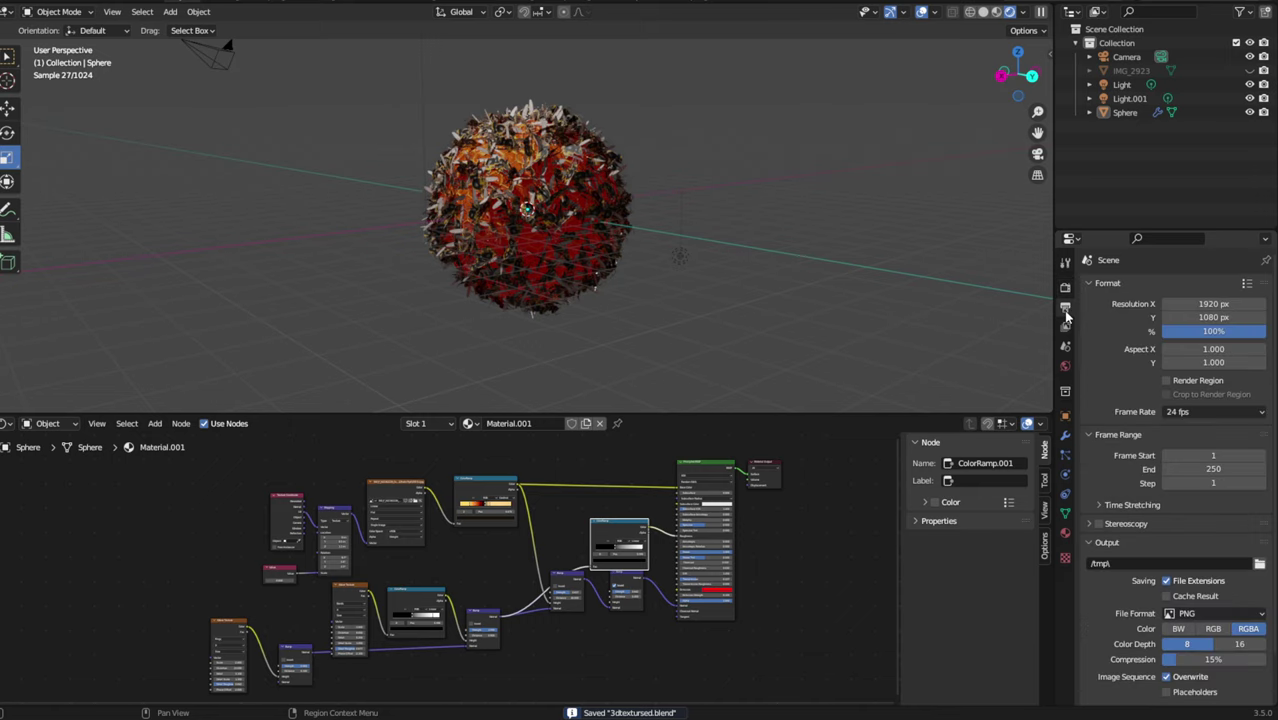
left_click(1066, 326)
left_click(1067, 346)
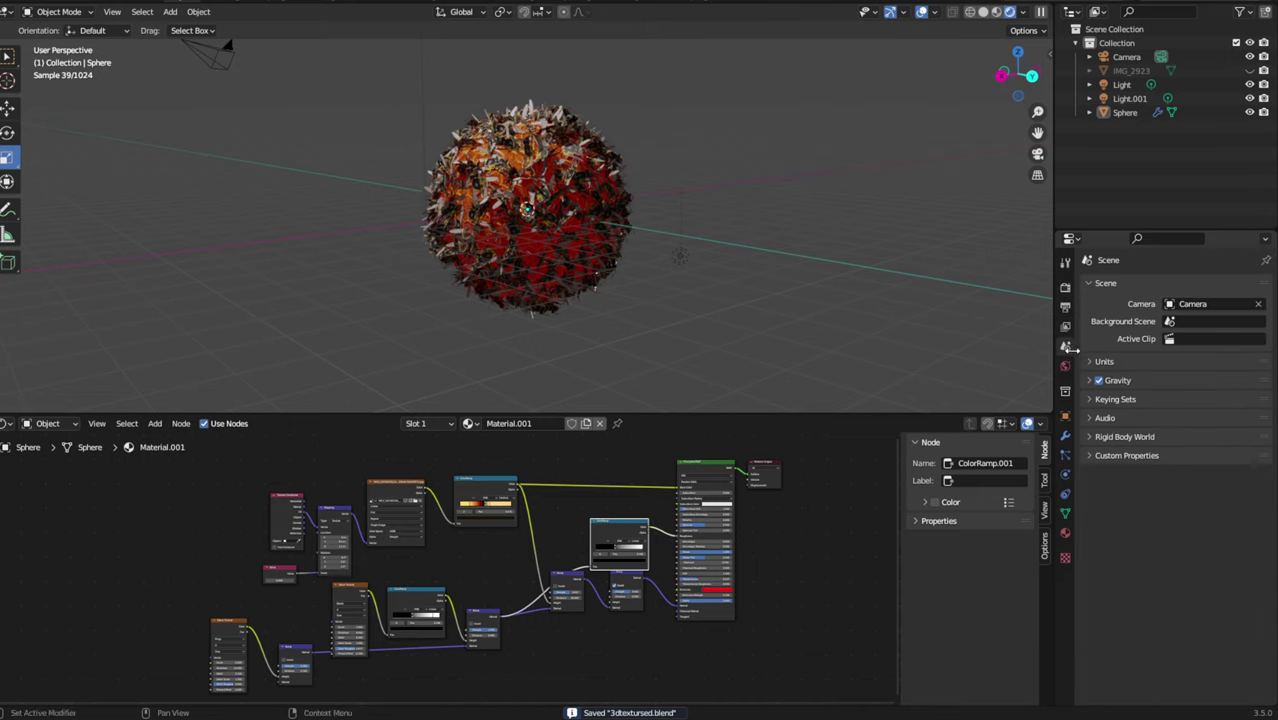
left_click(1065, 366)
left_click(1208, 372)
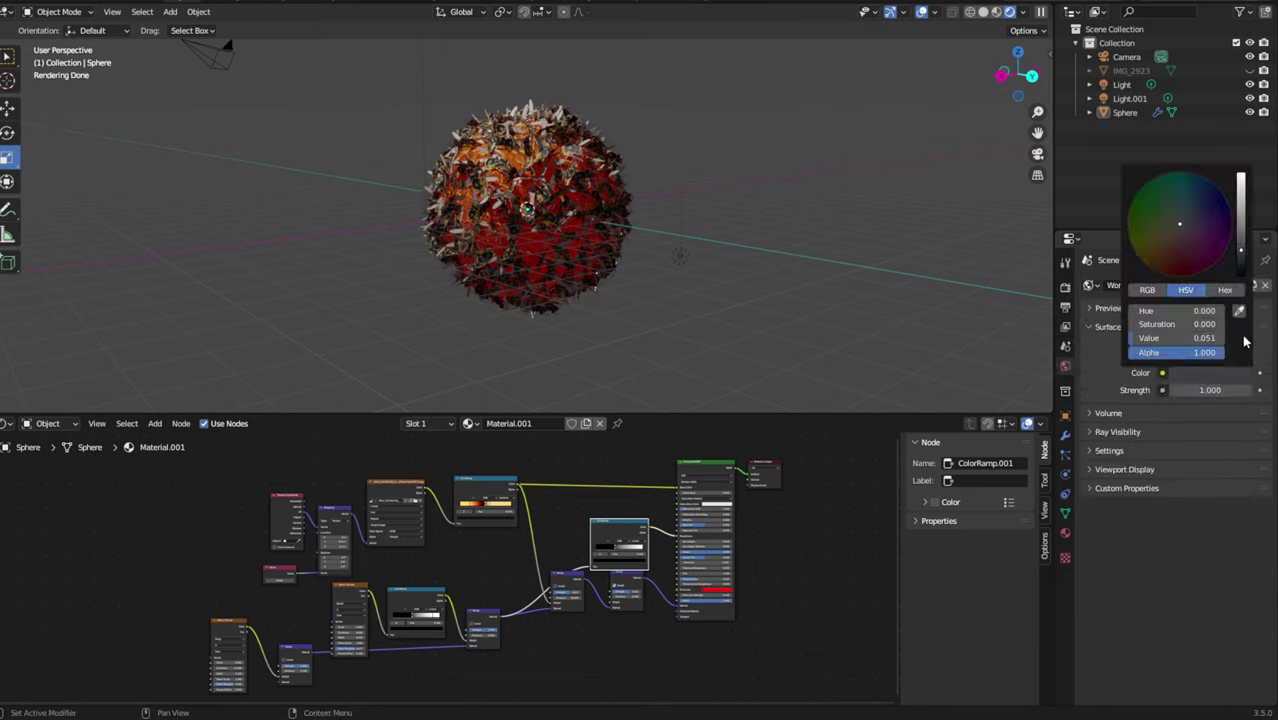
left_click(1240, 262)
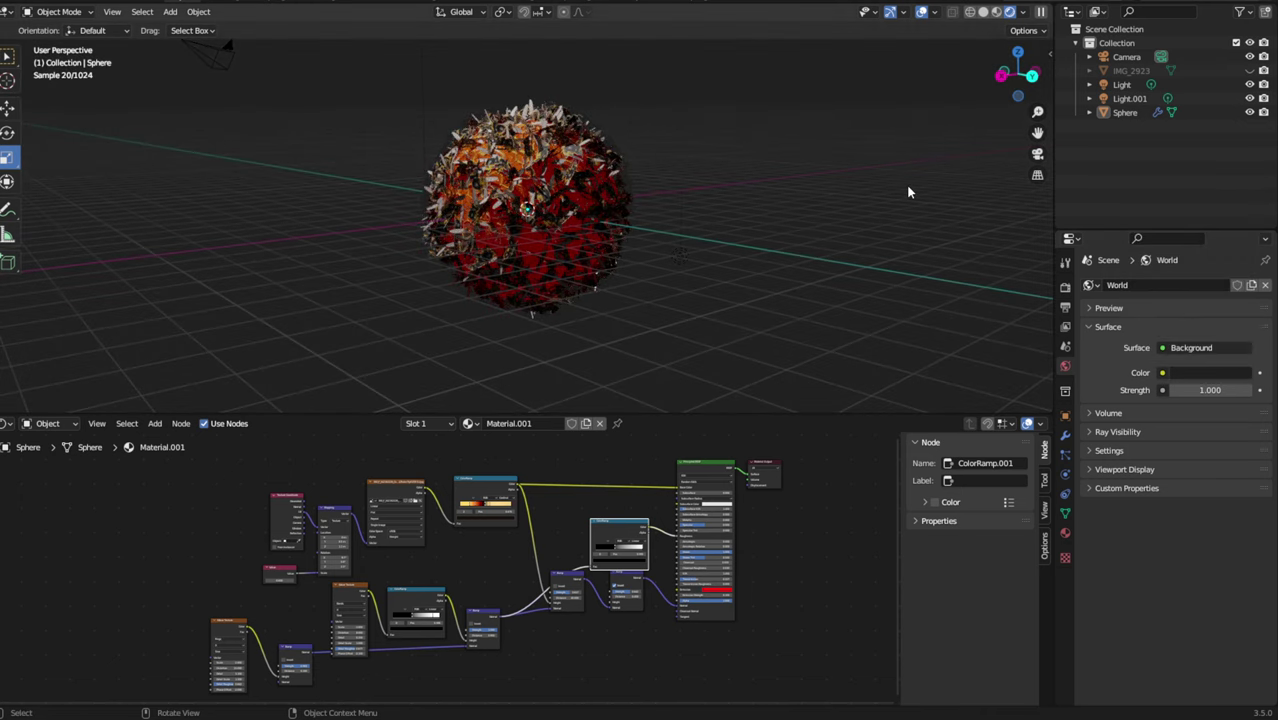
middle_click_drag(903, 198, 880, 236)
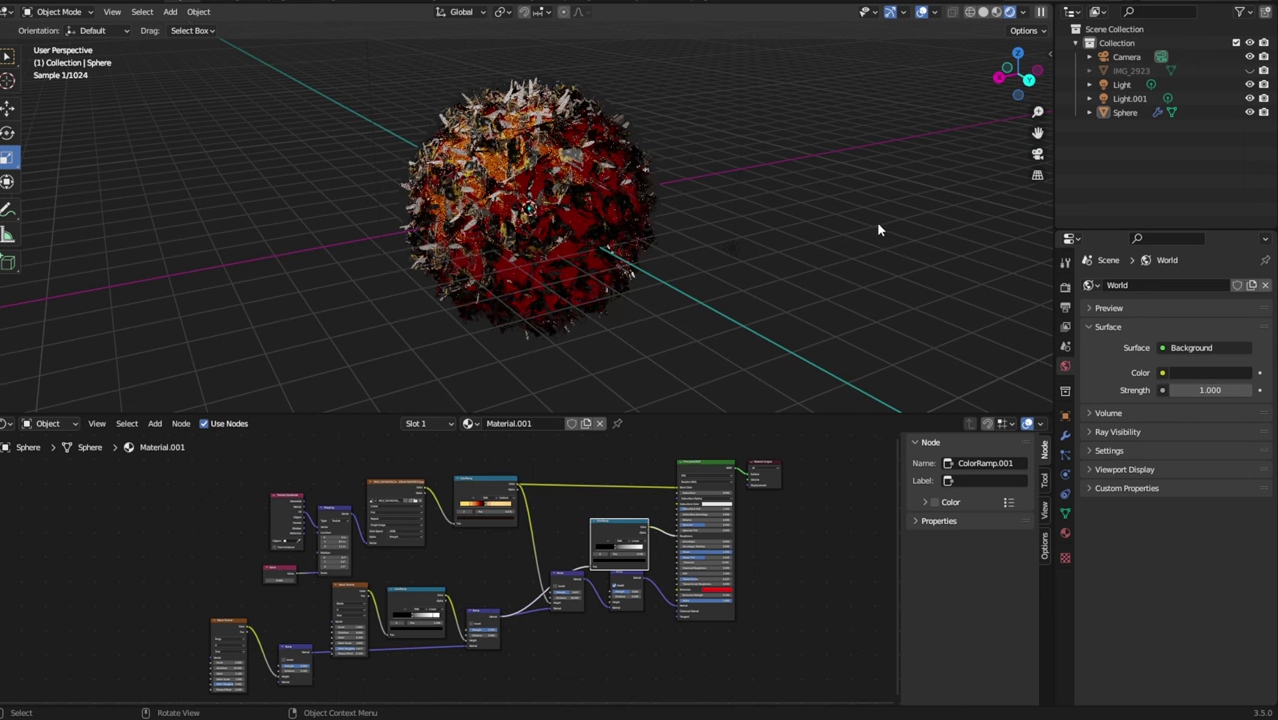
scroll(630, 250, "down", 2)
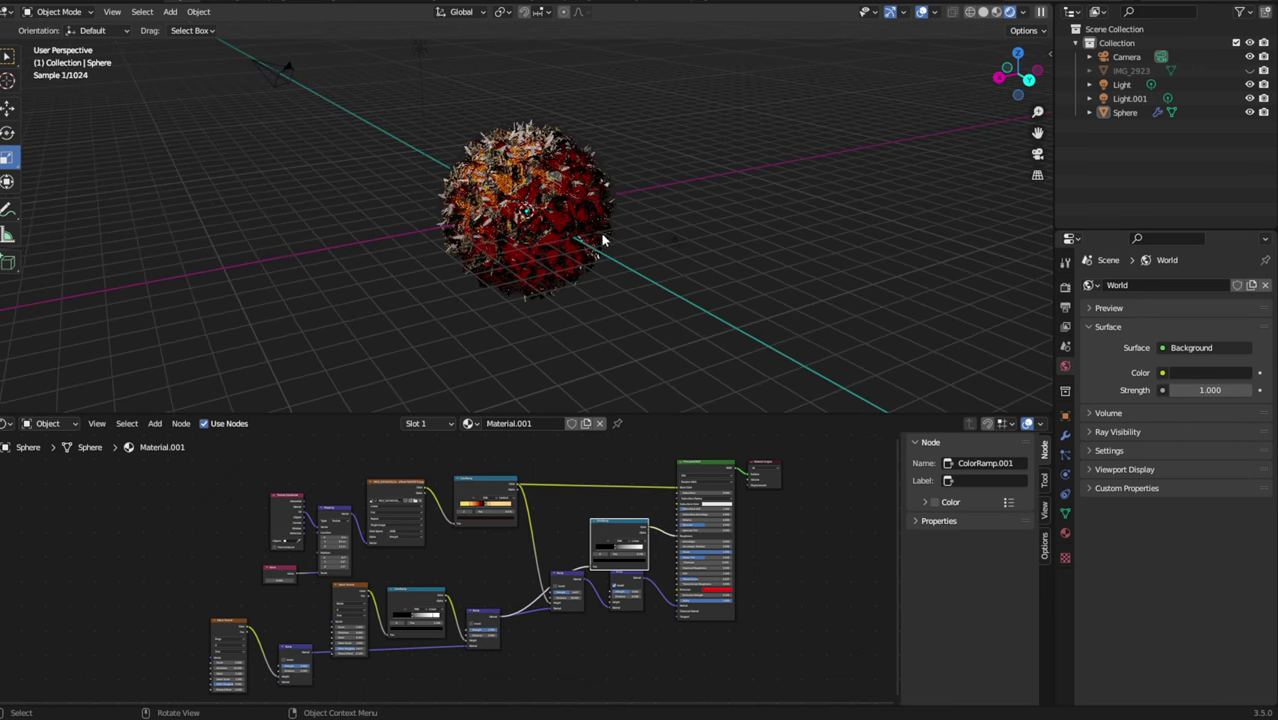
Raise the point light's power to 2175.7 W and switch the viewport to Material Preview.
left_click(421, 58)
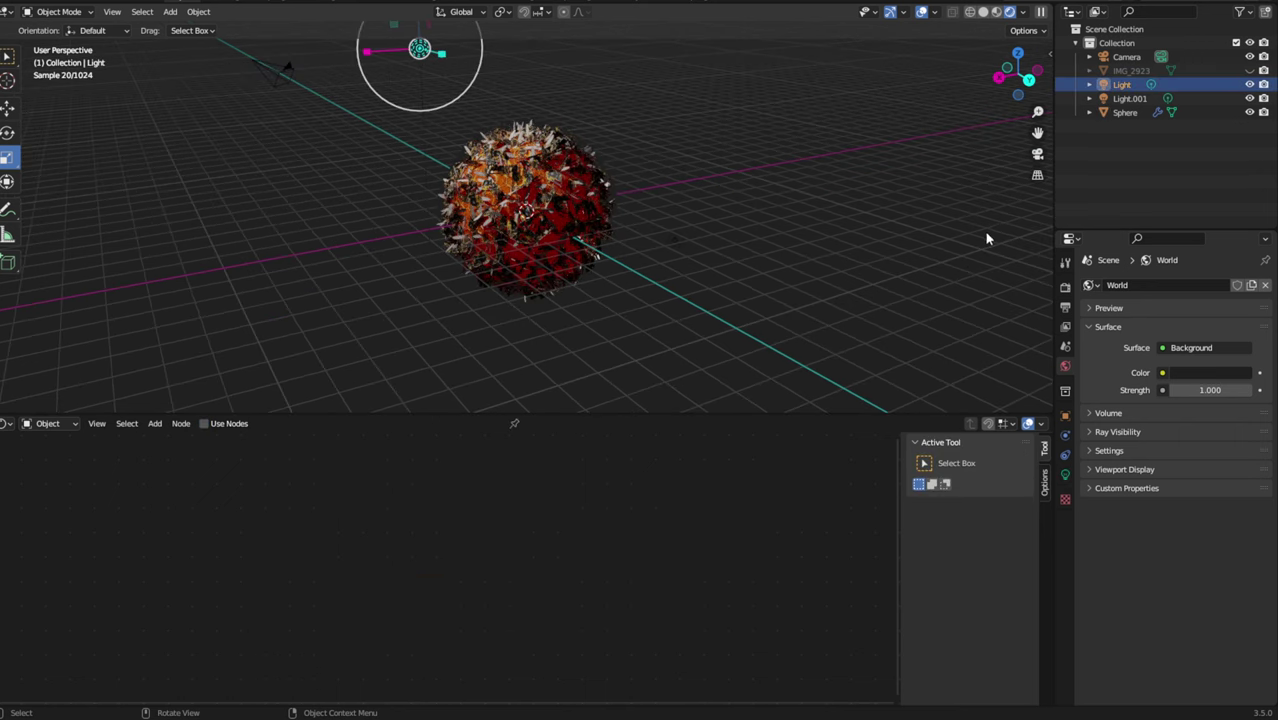
left_click(1065, 455)
left_click(1065, 435)
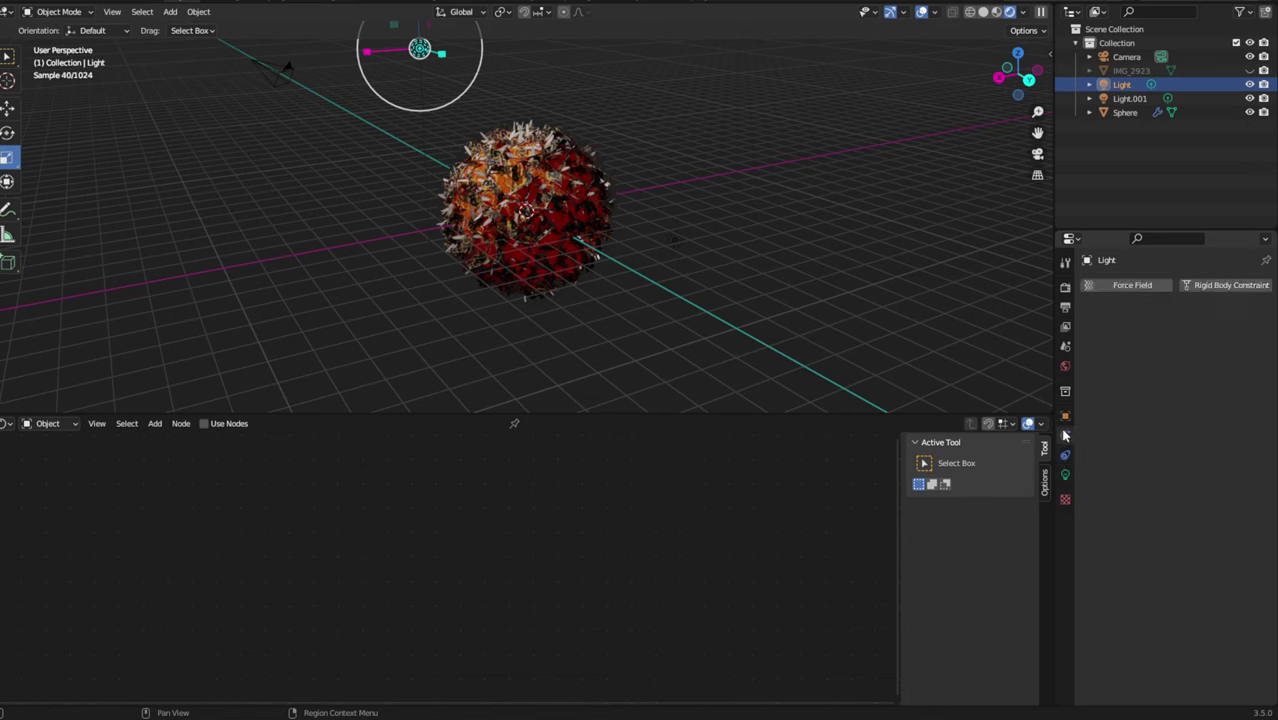
left_click(1065, 475)
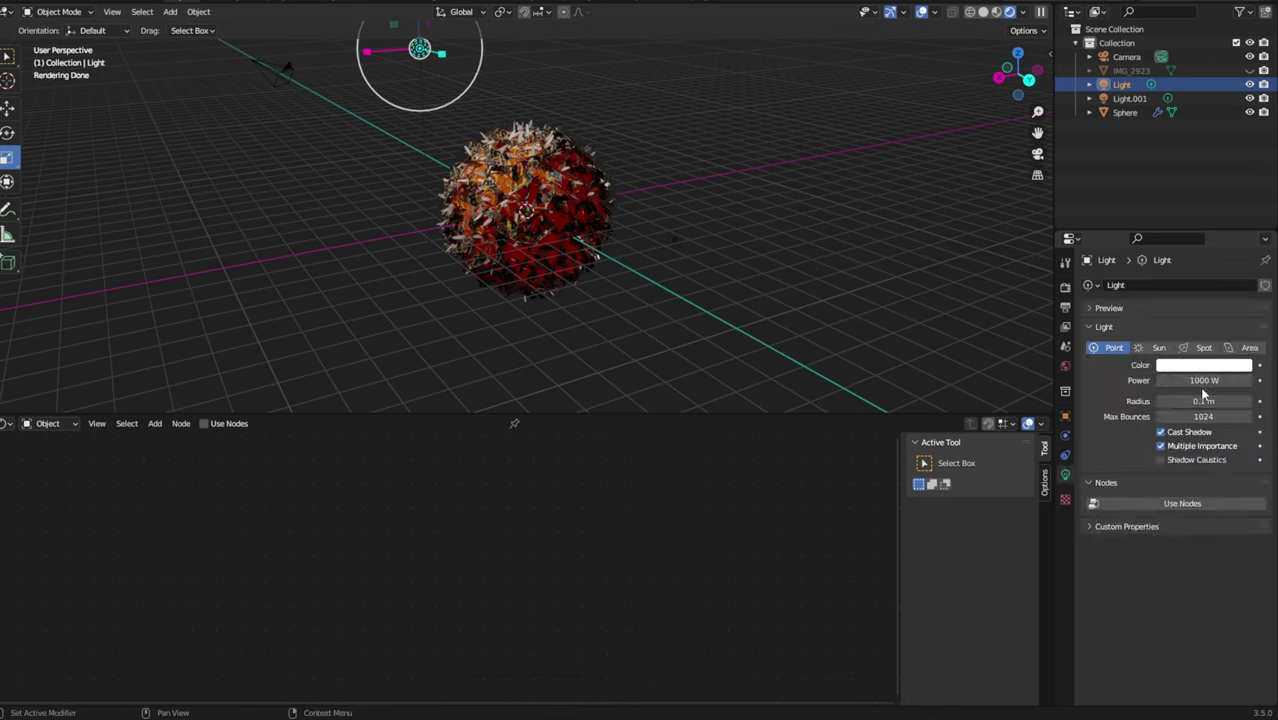
mouse_move(1204, 380)
left_mouse_down()
mouse_move(1240, 380)
mouse_move(1222, 380)
left_mouse_up()
mouse_move(426, 122)
middle_mouse_down("alt")
mouse_move(552, 140)
mouse_move(440, 135)
middle_mouse_up("alt")
mouse_move(805, 139)
middle_mouse_down("alt")
mouse_move(662, 149)
mouse_move(887, 151)
mouse_move(802, 146)
mouse_move(793, 157)
middle_mouse_up("alt")
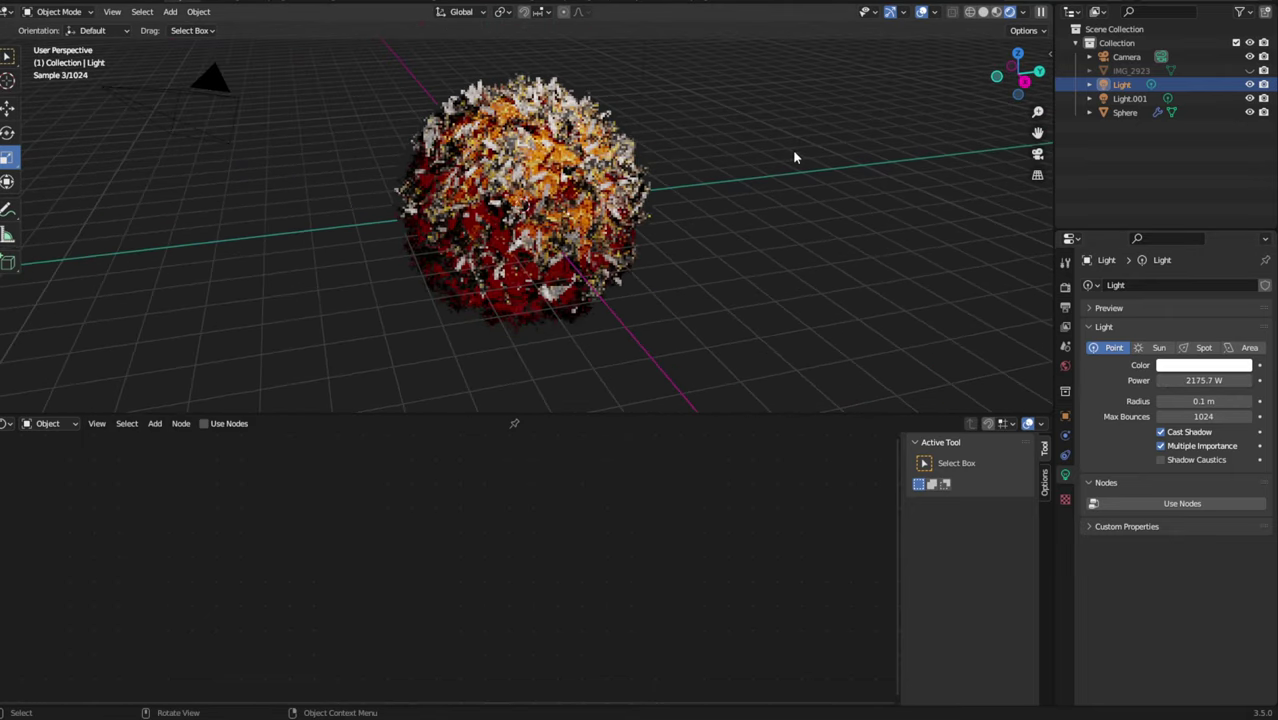
left_click(998, 13)
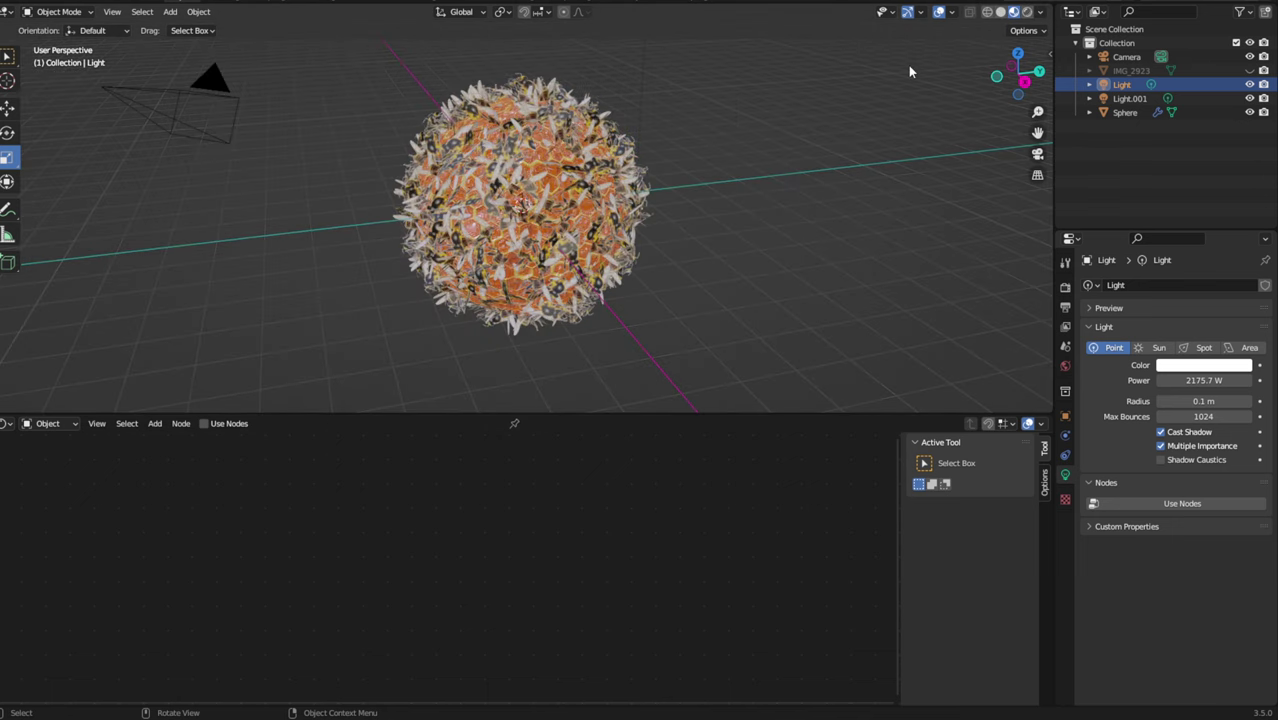
Turn overlays off, give the 3D view more height, and switch to Rendered shading.
left_click(939, 11)
left_click(561, 198)
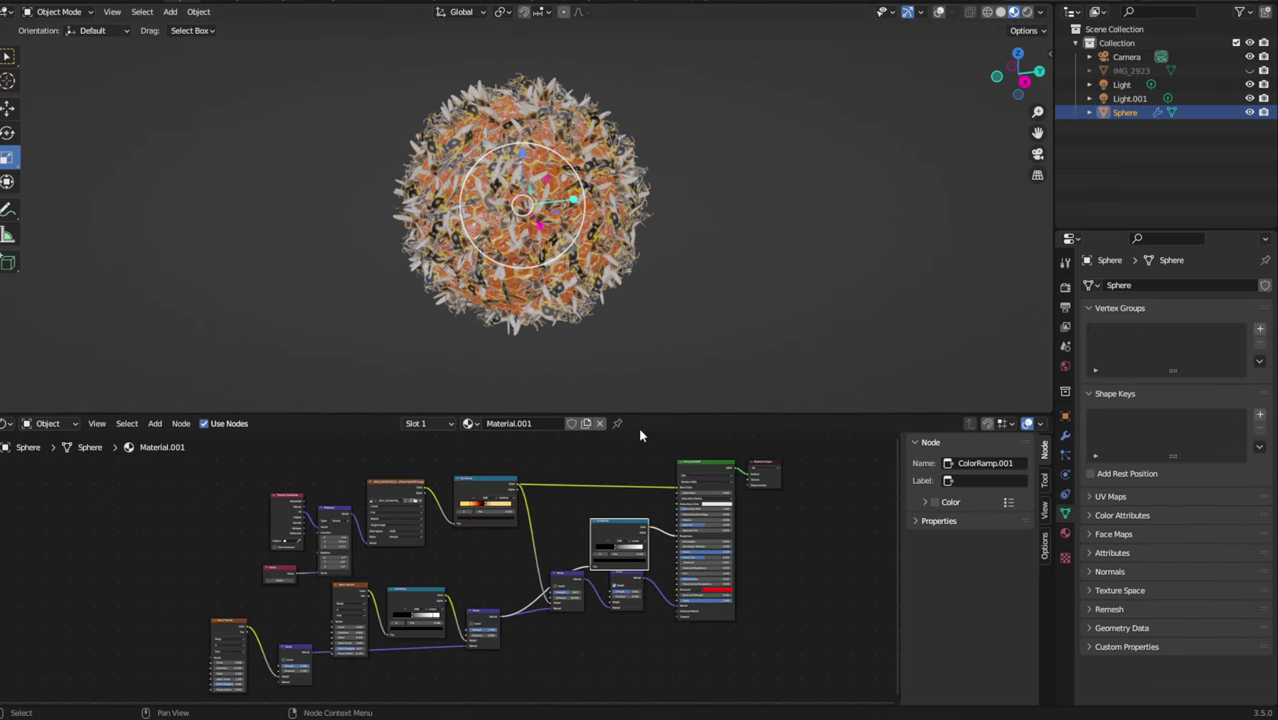
mouse_move(641, 414)
left_mouse_down()
mouse_move(592, 612)
mouse_move(592, 522)
left_mouse_up()
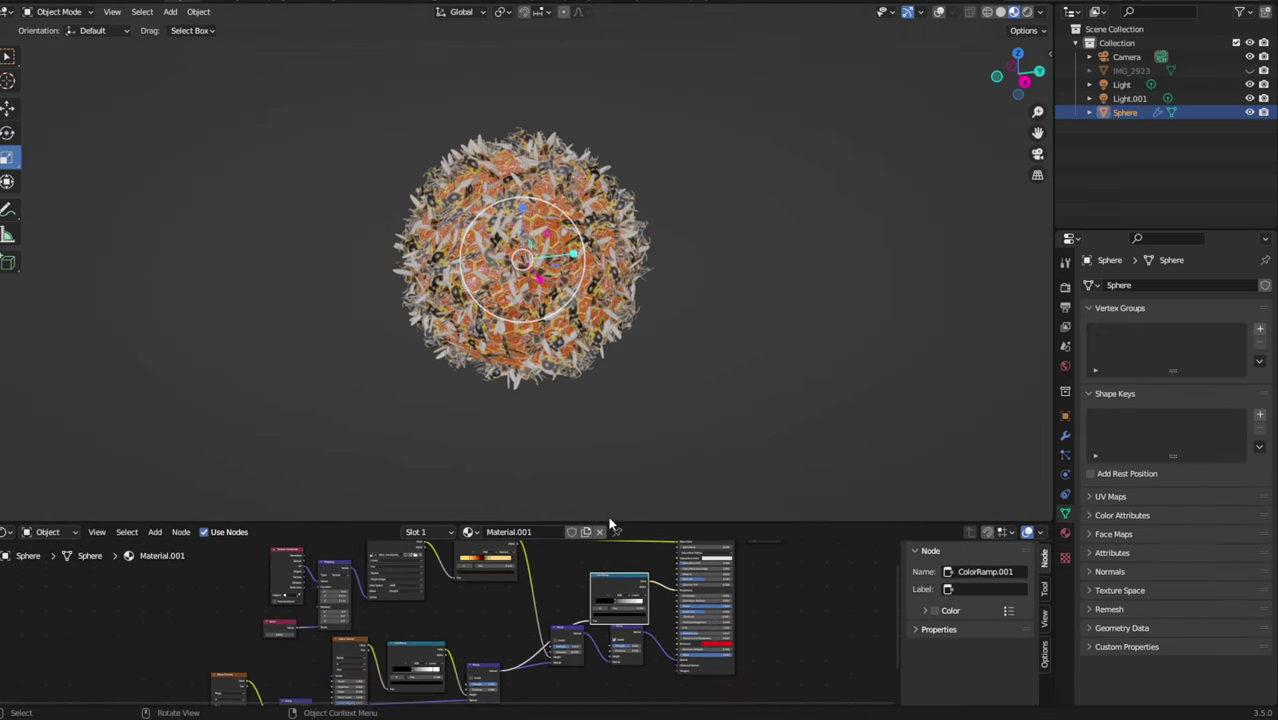
left_click(762, 360)
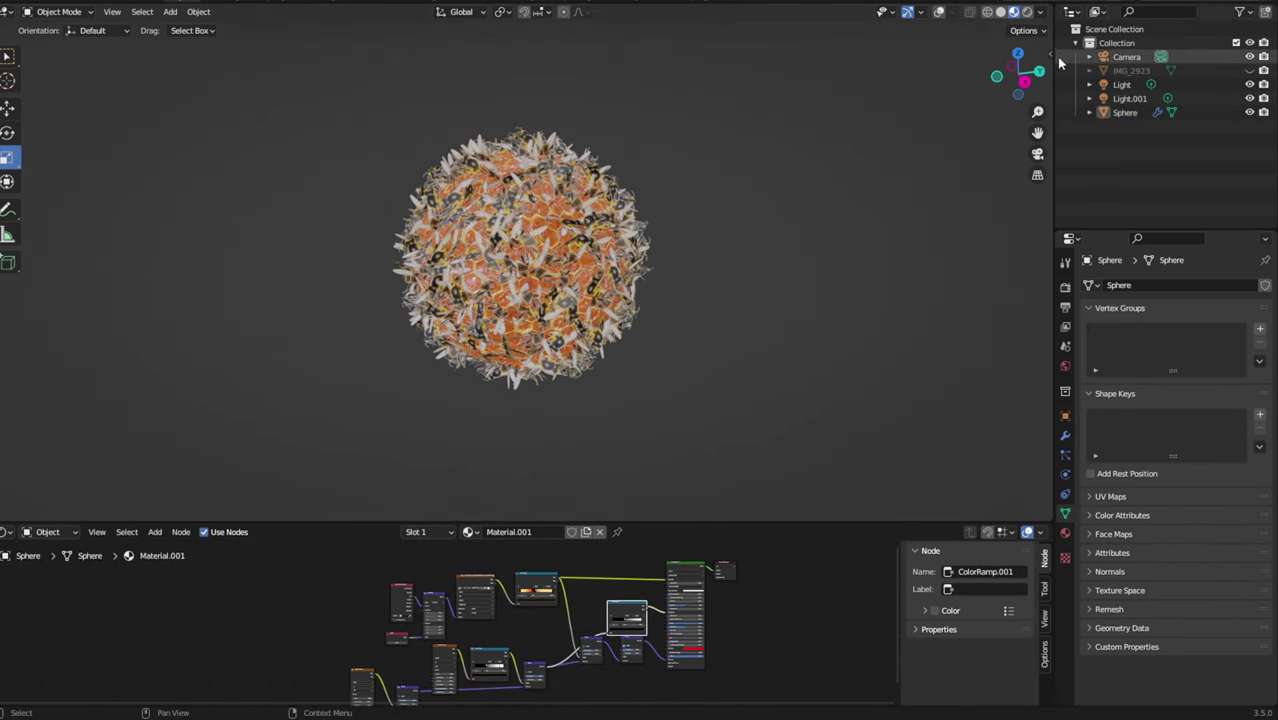
left_click(1027, 11)
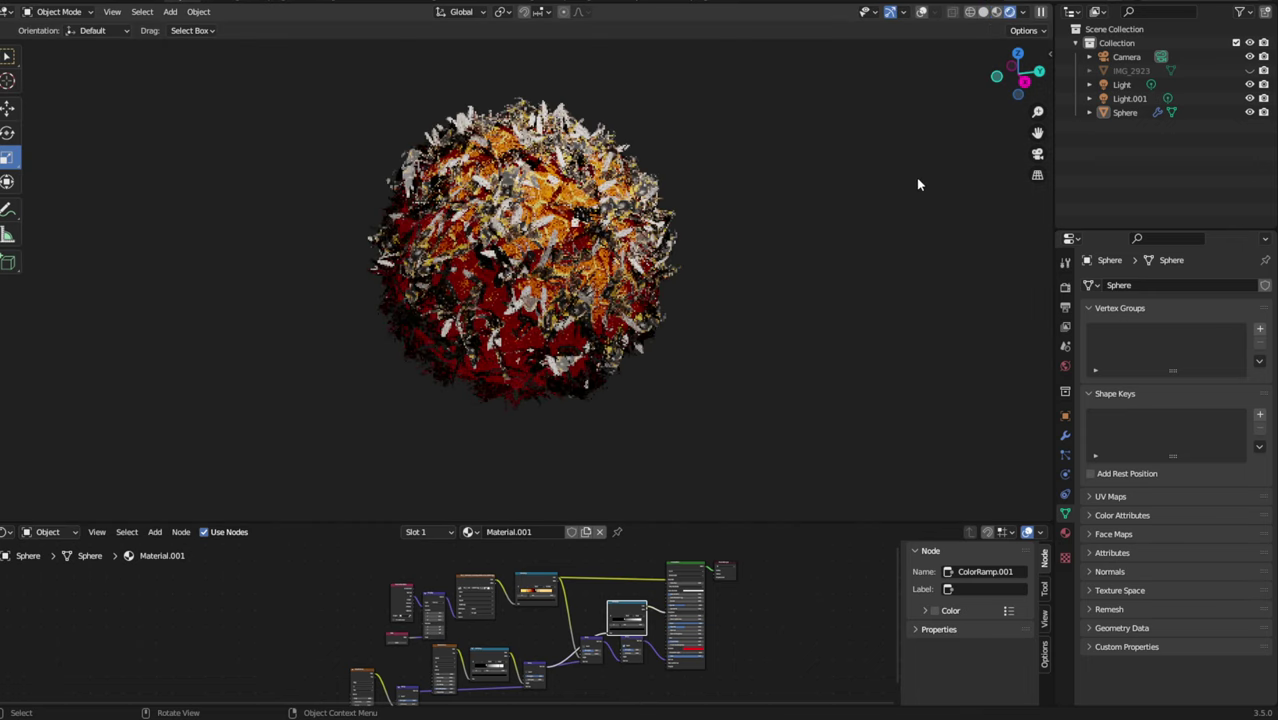
middle_click_drag(921, 178, 918, 208, "shift")
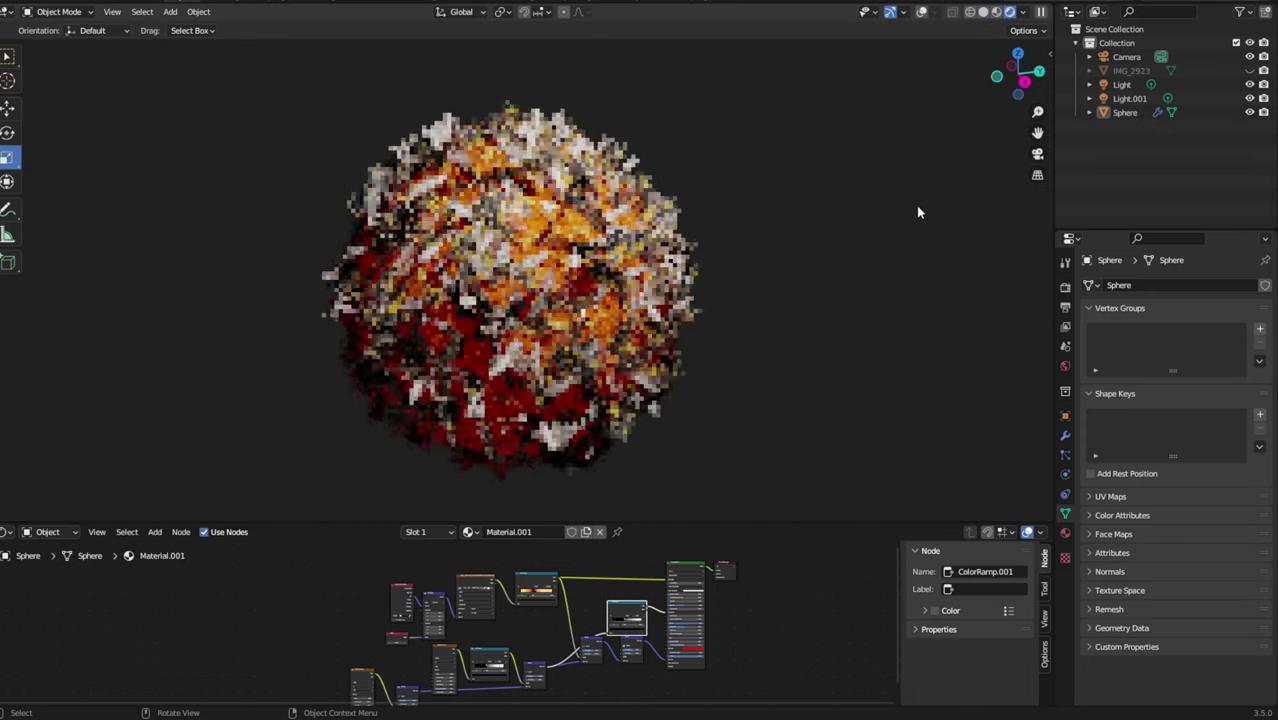
key("ctrl+s")
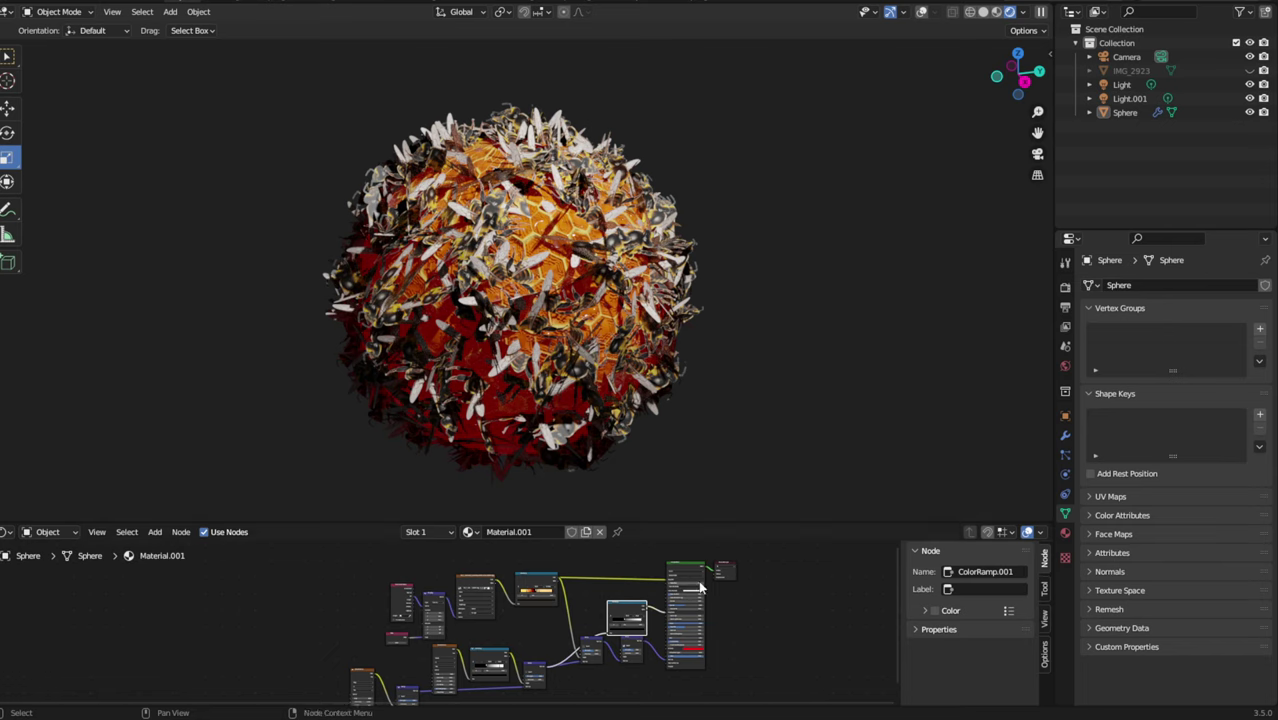
scroll(740, 632, "down", 2)
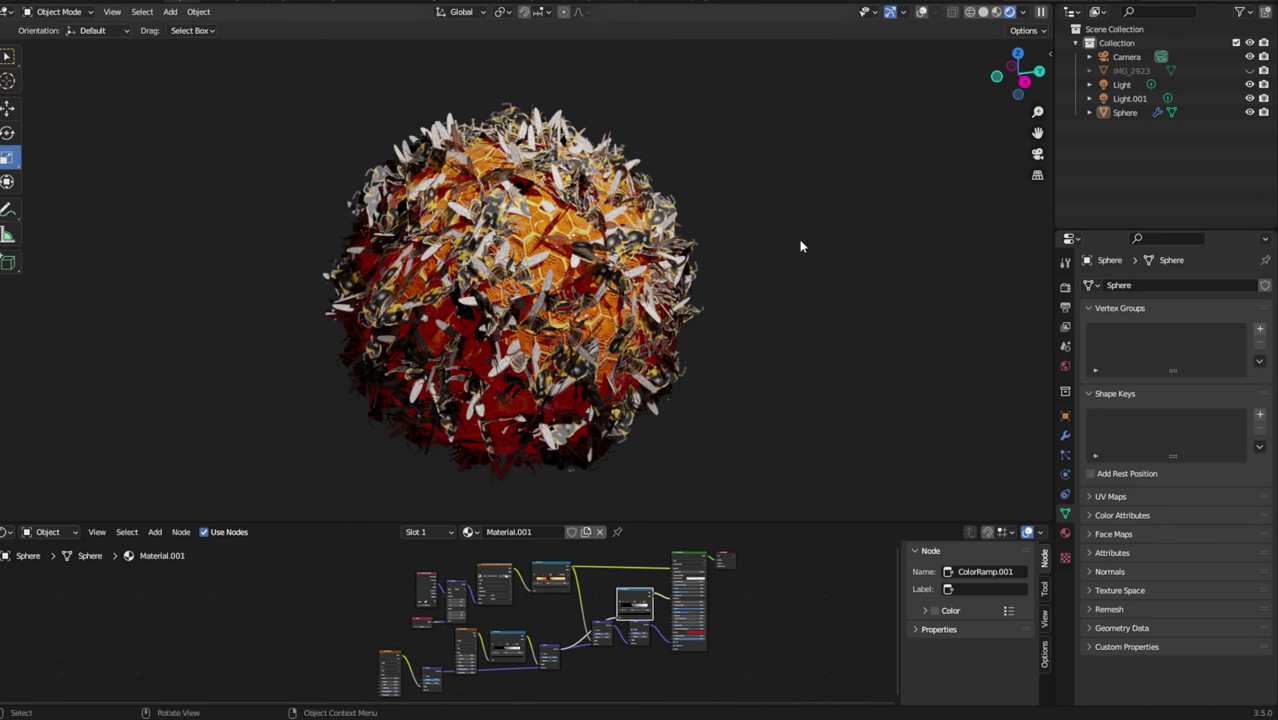
mouse_move(821, 289)
middle_mouse_down()
mouse_move(744, 386)
mouse_move(770, 334)
middle_mouse_up()
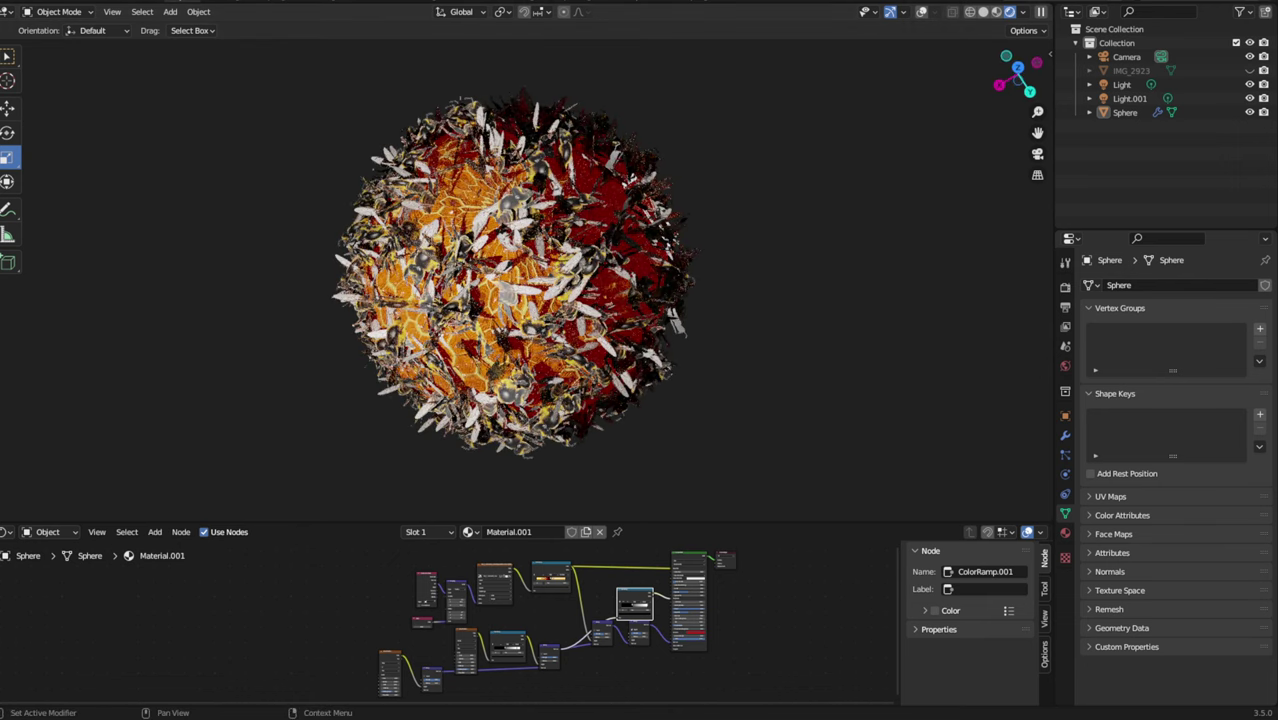